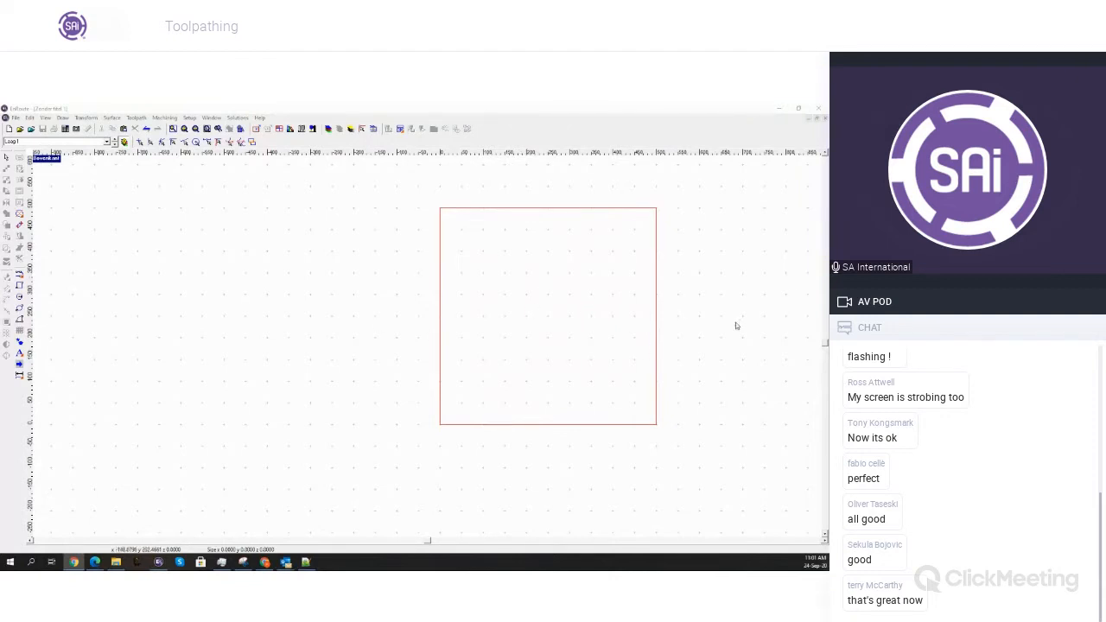
Define the plate as 1000 mm wide and 1000 mm high with a thickness of 10 mm
scroll(136, 372, "down", 3)
scroll(554, 384, "up", 3)
scroll(173, 301, "up", 2)
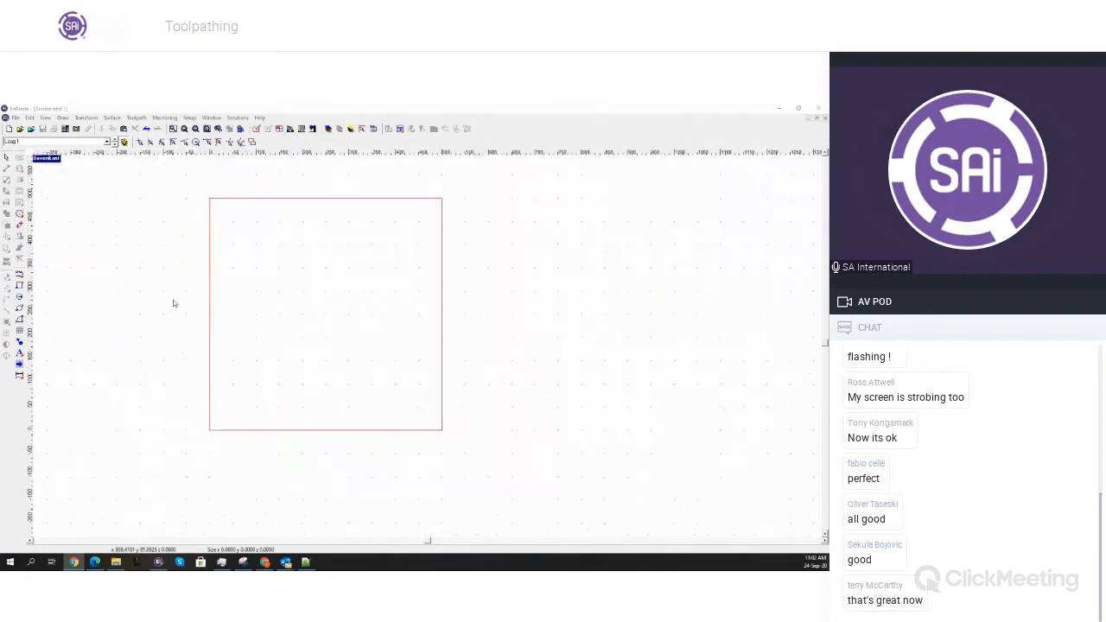
left_click(257, 129)
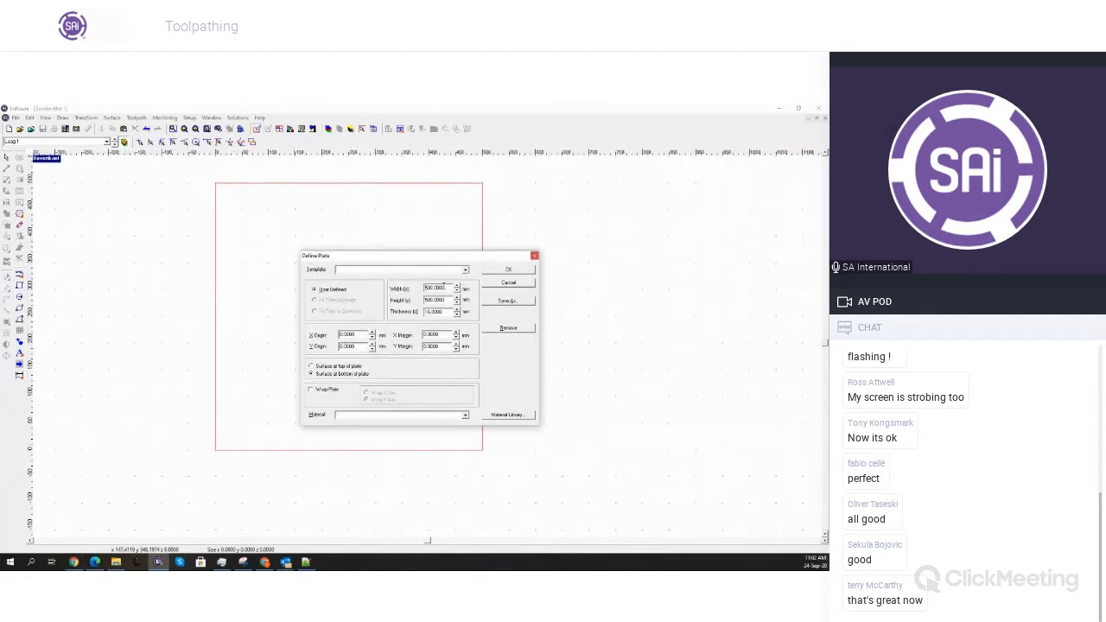
type("1000")
key("Tab")
type("1000")
key("Tab")
type("10")
left_click(526, 270)
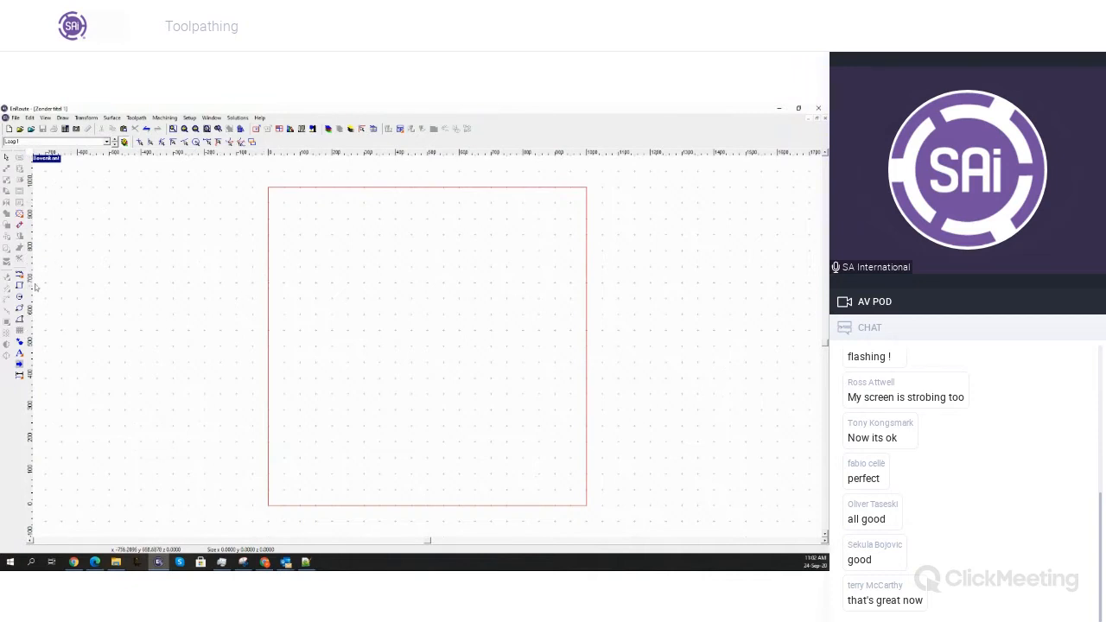
Place the letter T as a text object near the plate's lower-left corner, using the Arial font
left_click(20, 355)
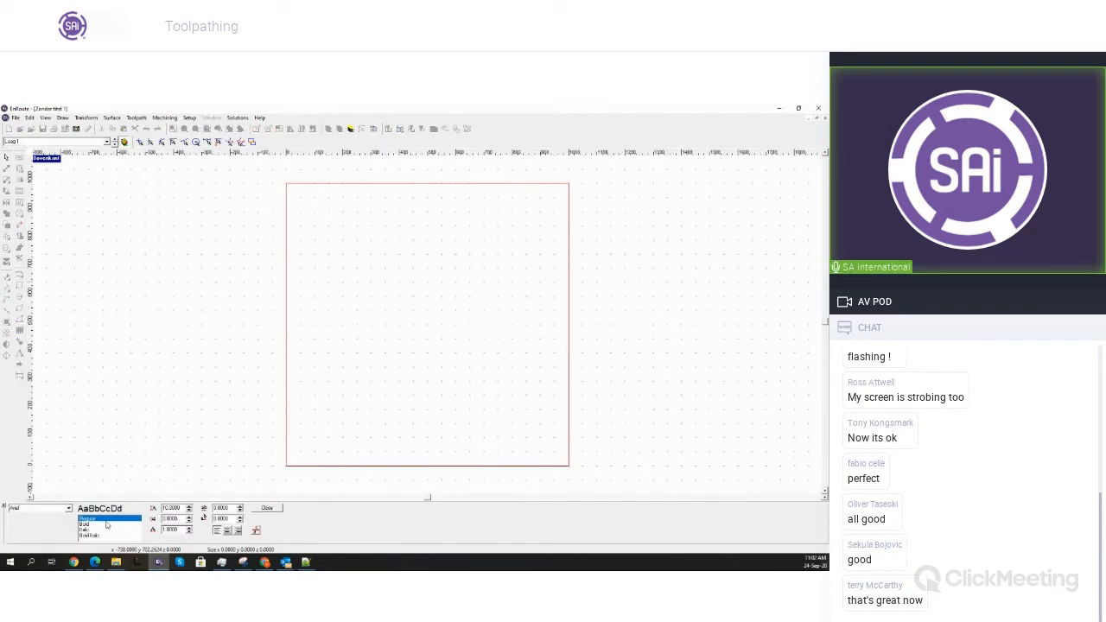
left_click(178, 508)
left_click(294, 398)
left_click(6, 158)
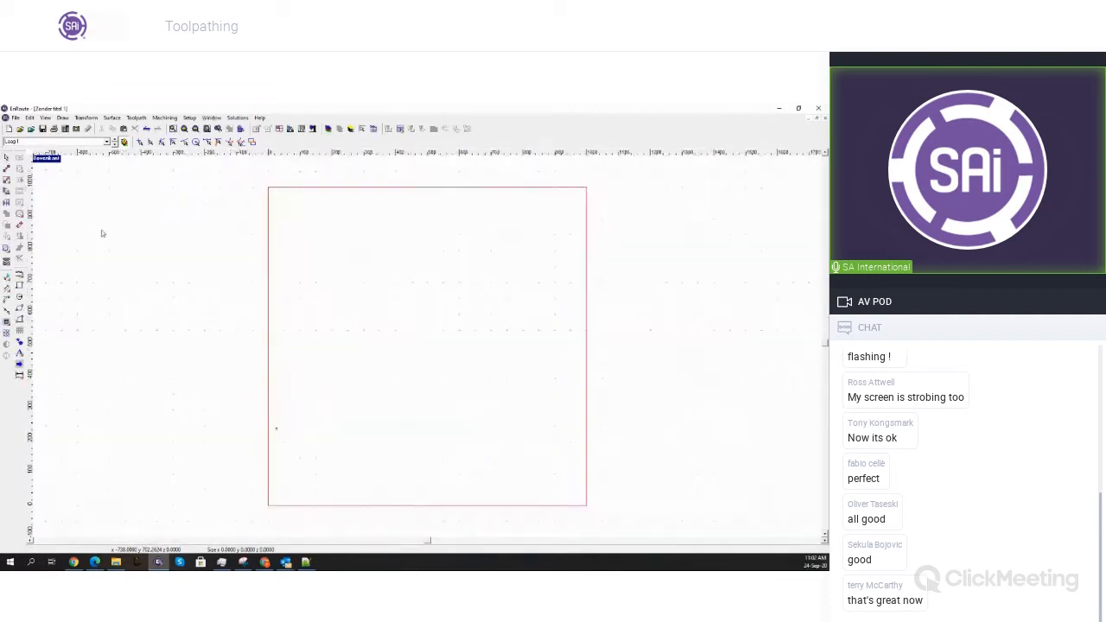
Enlarge the small letter T to about 247 by 276 mm, keeping it in the plate's lower-left area
left_click_drag(257, 409, 357, 491)
left_click_drag(281, 458, 590, 433)
scroll(352, 467, "up", 4)
scroll(590, 432, "down", 2)
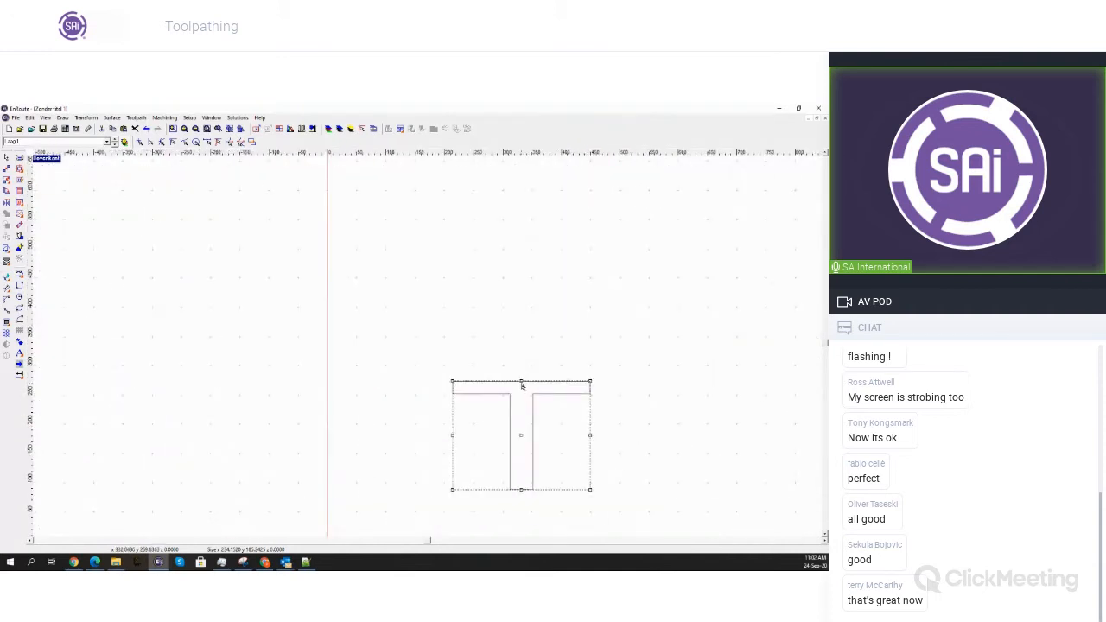
left_click_drag(522, 386, 520, 238)
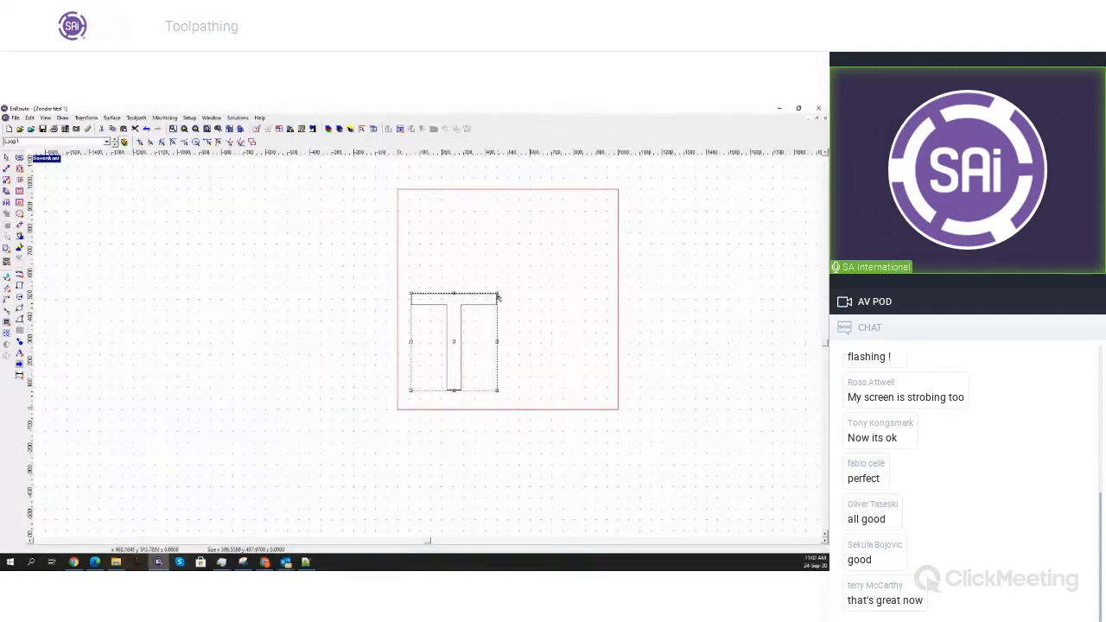
left_click_drag(497, 295, 468, 330)
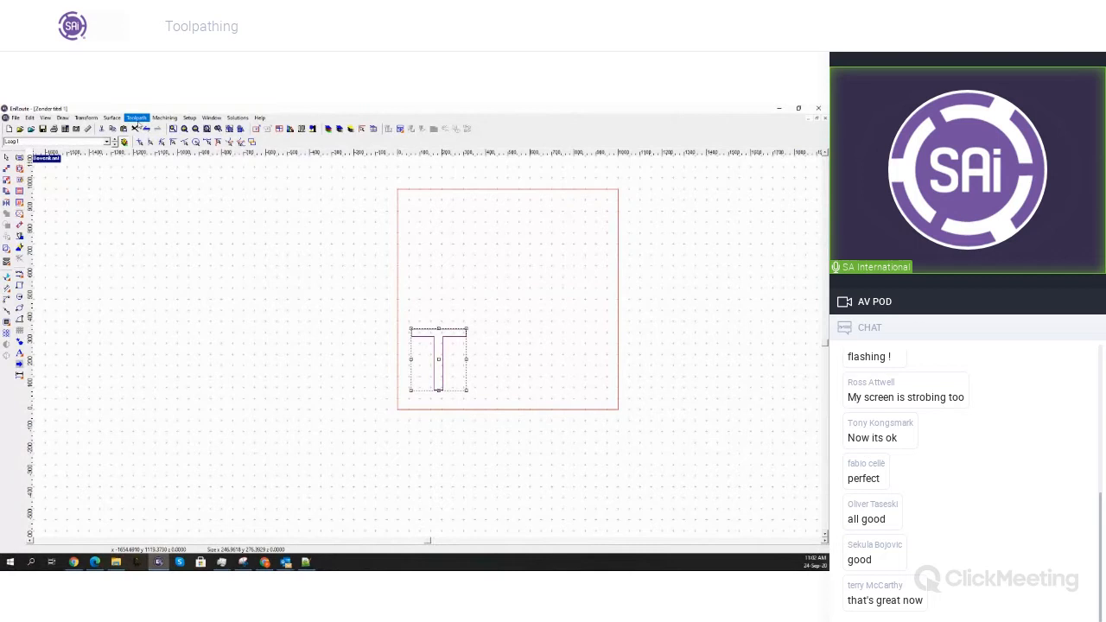
Start a routing offset on the T, convert its text to curves, and remove both preset tools from the strategy
left_click(137, 118)
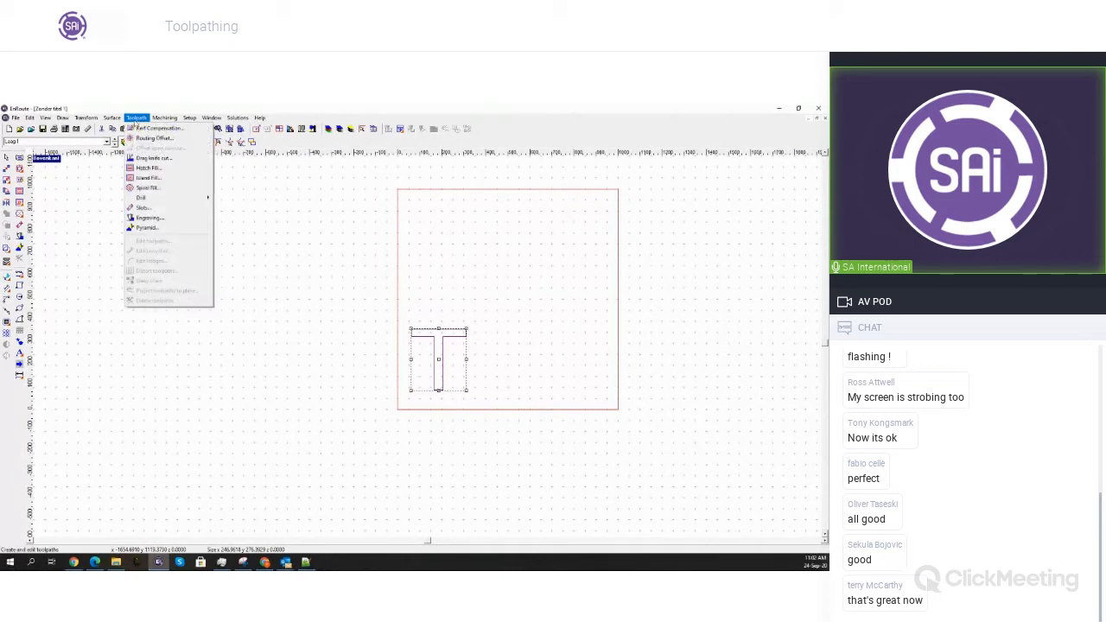
left_click(154, 141)
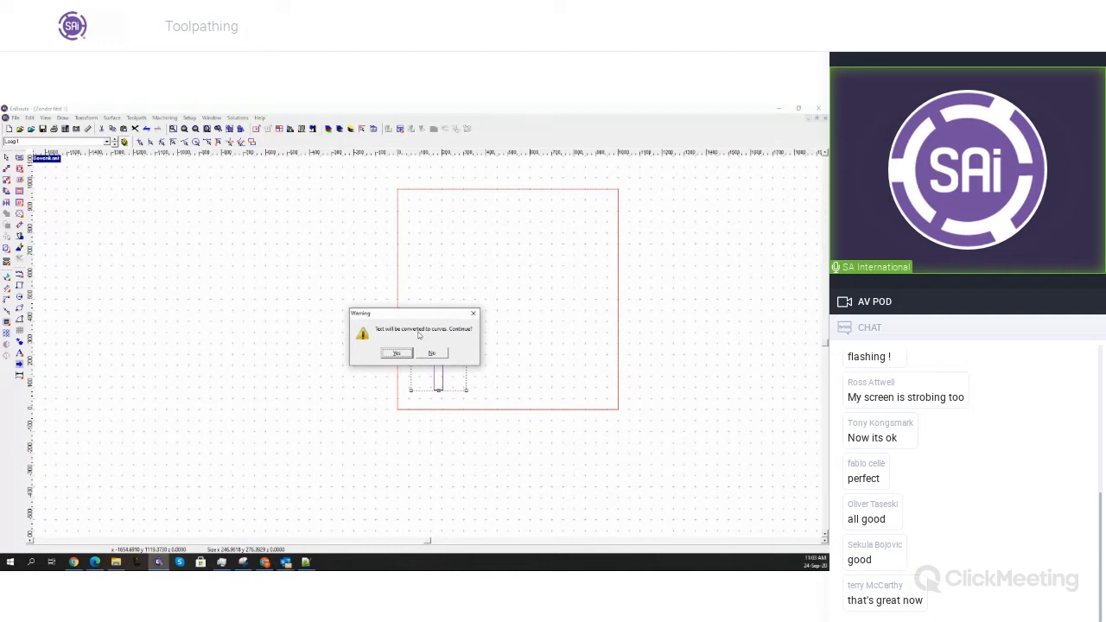
left_click(398, 353)
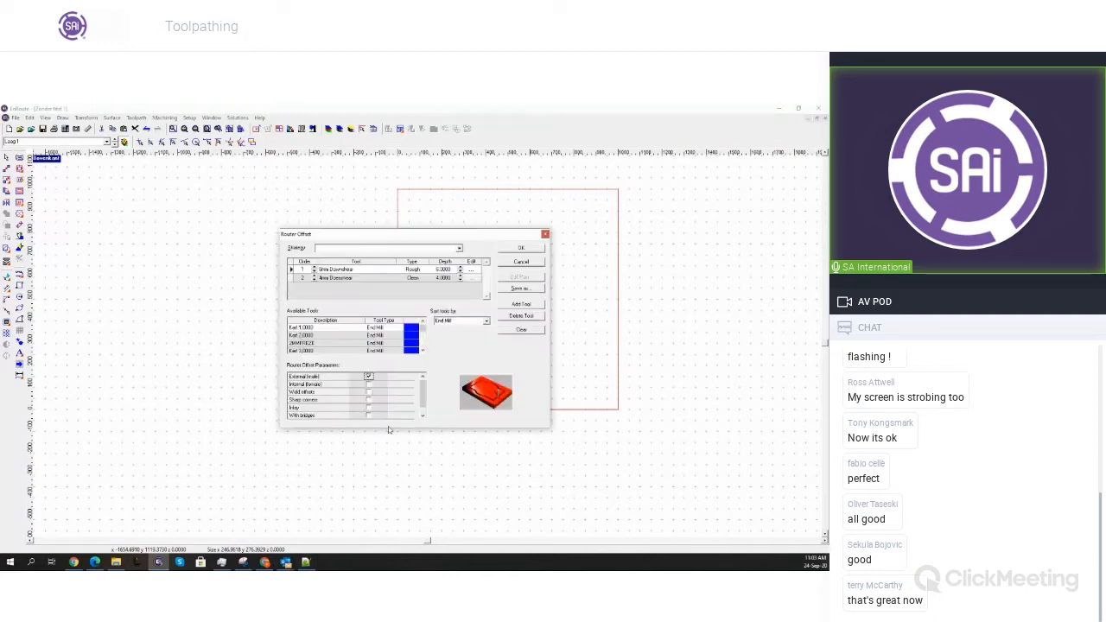
left_click(521, 315)
left_click(521, 316)
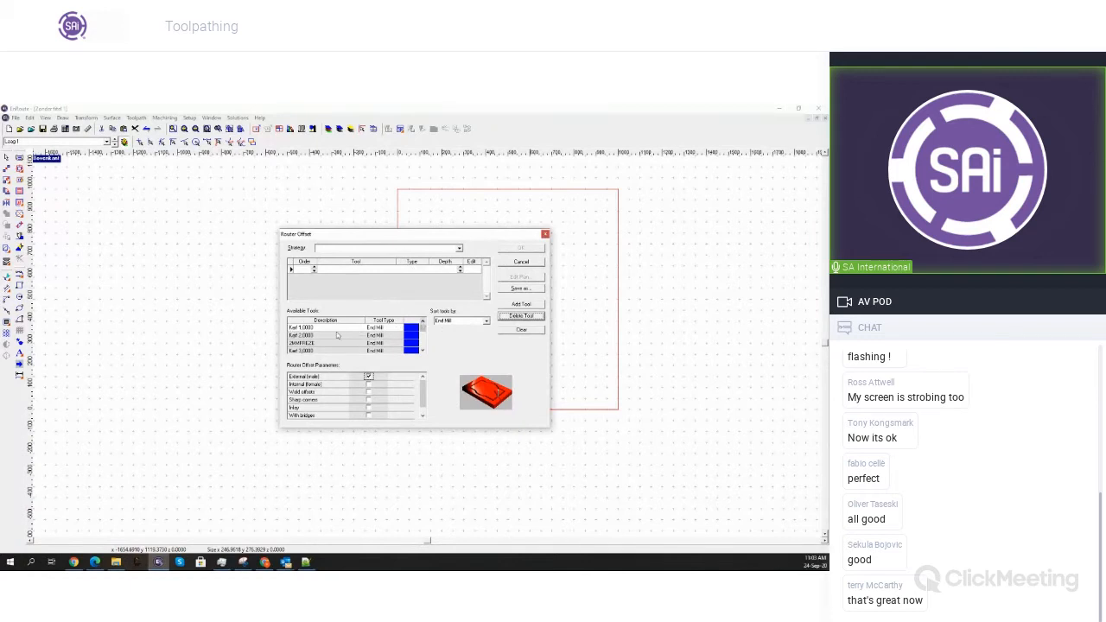
Browse the available routing tools, filtering the list by All and Bull Nose
left_click(422, 350)
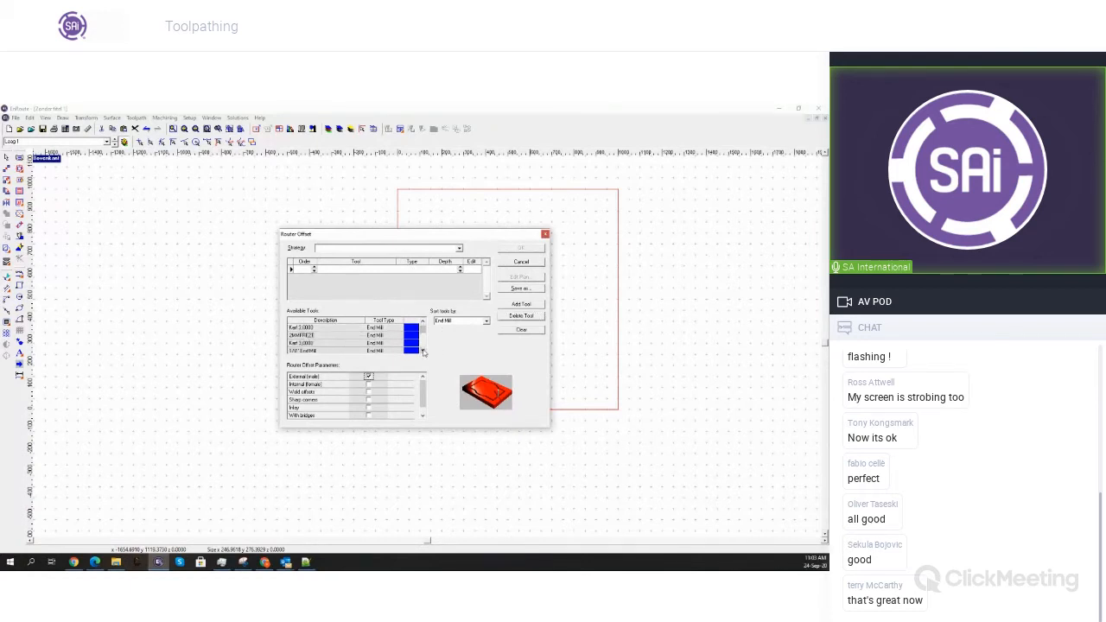
left_click(486, 321)
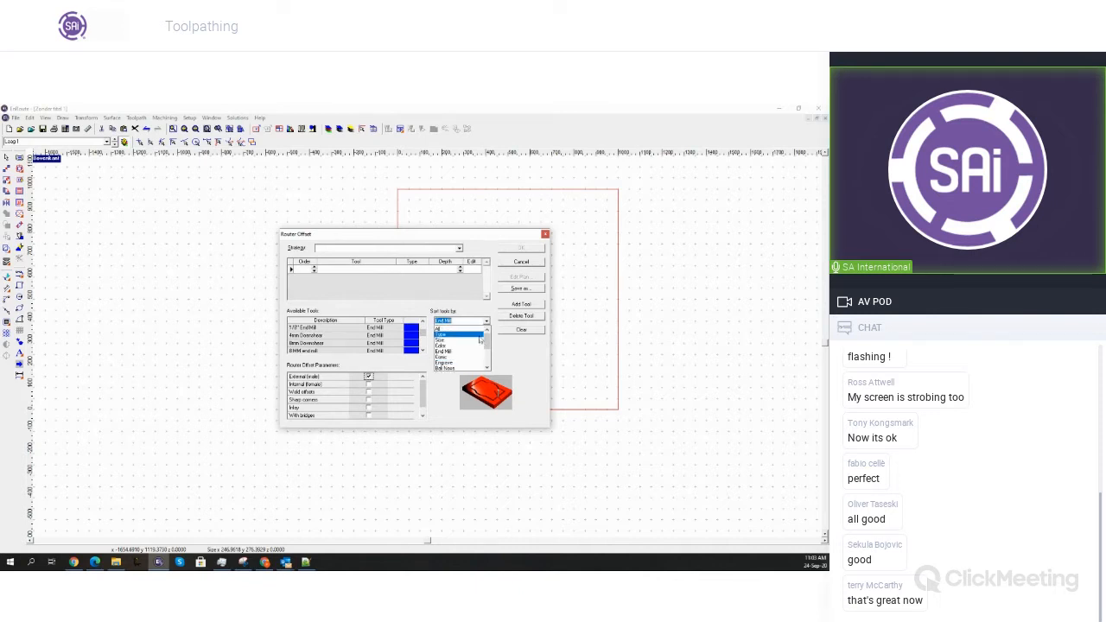
left_click(473, 330)
left_click(486, 321)
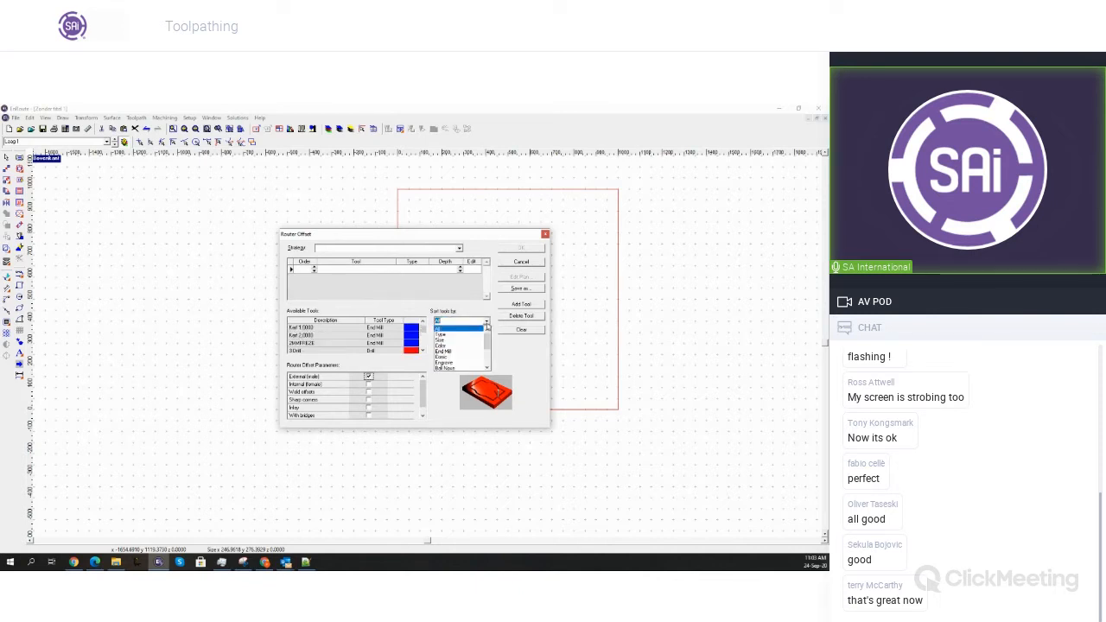
left_click(474, 353)
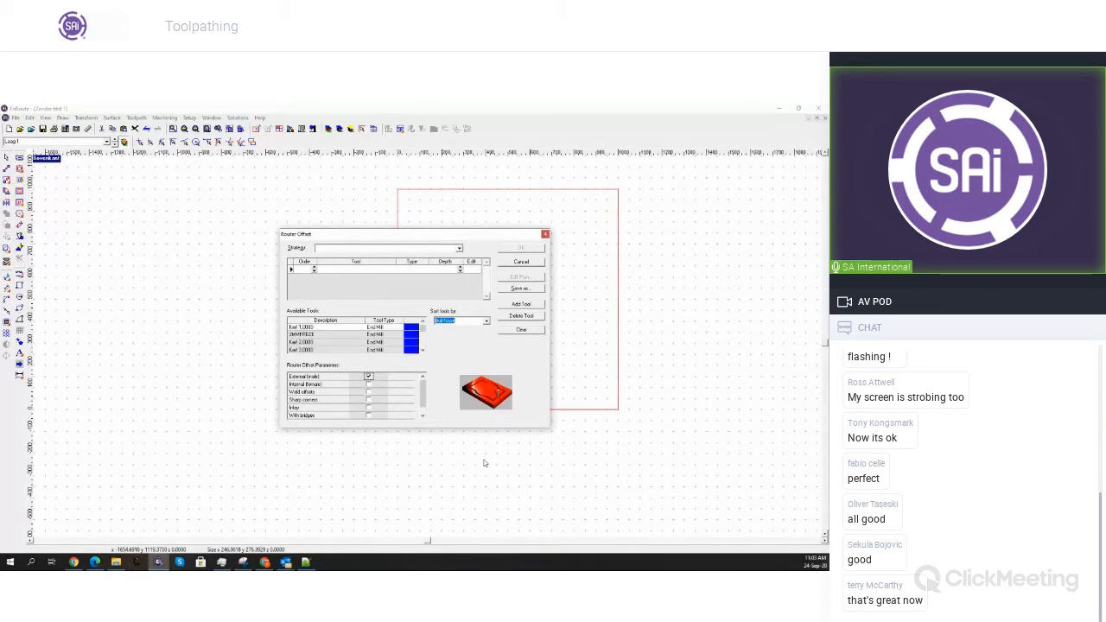
left_click(486, 322)
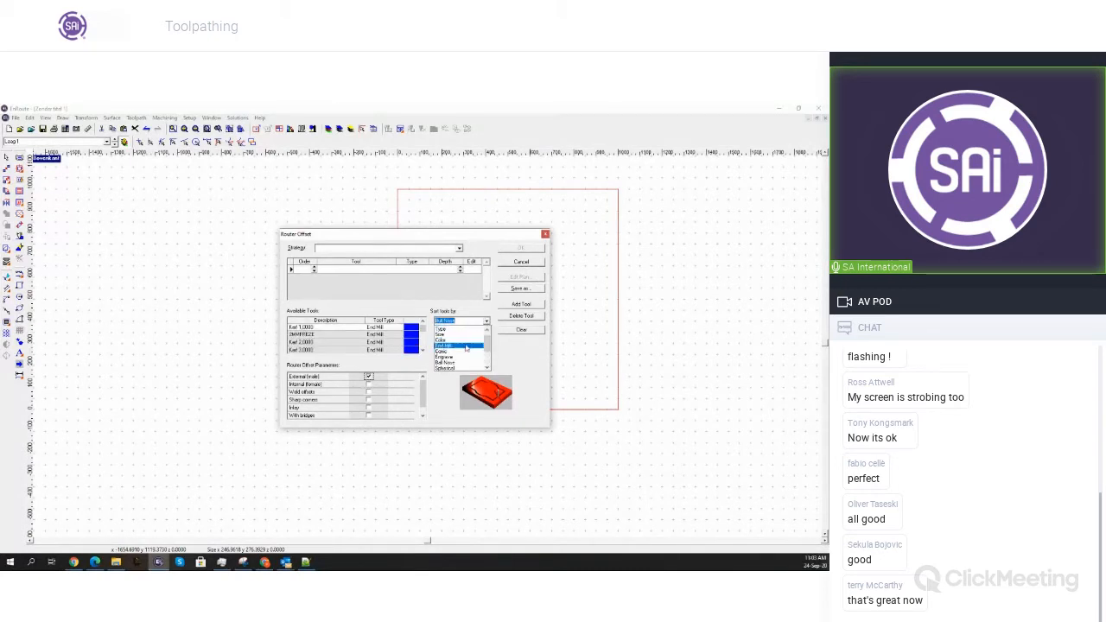
left_click(446, 344)
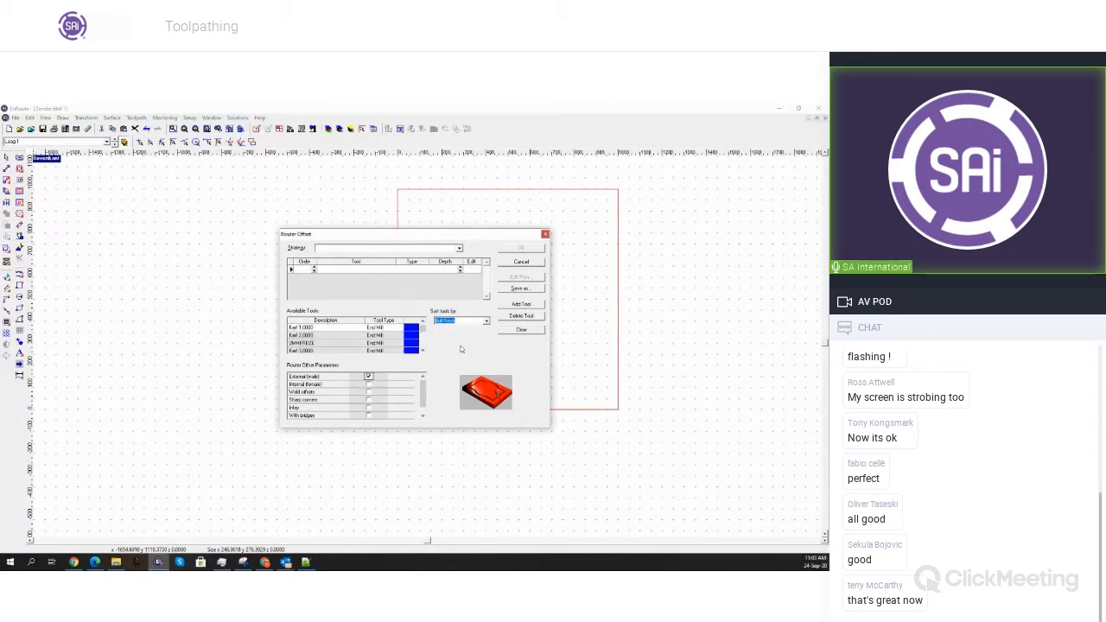
Add the 8mm Downshear tool, set its cutting depth, and create an external (male) offset toolpath around the T
left_click(403, 348)
scroll(396, 346, "down", 3)
scroll(387, 347, "up", 3)
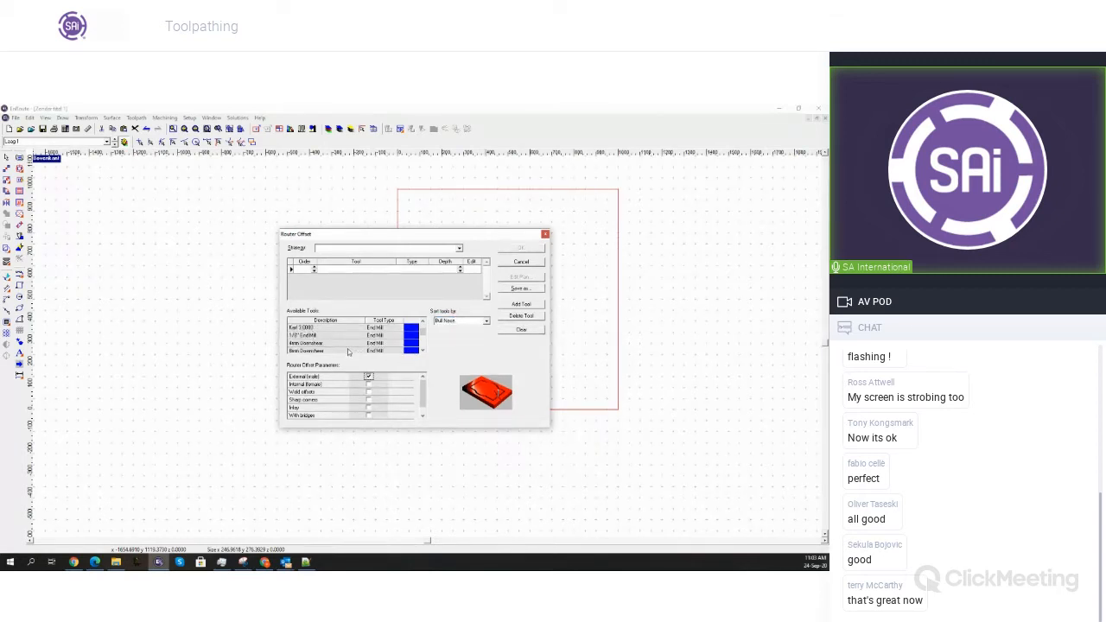
double_click(348, 351)
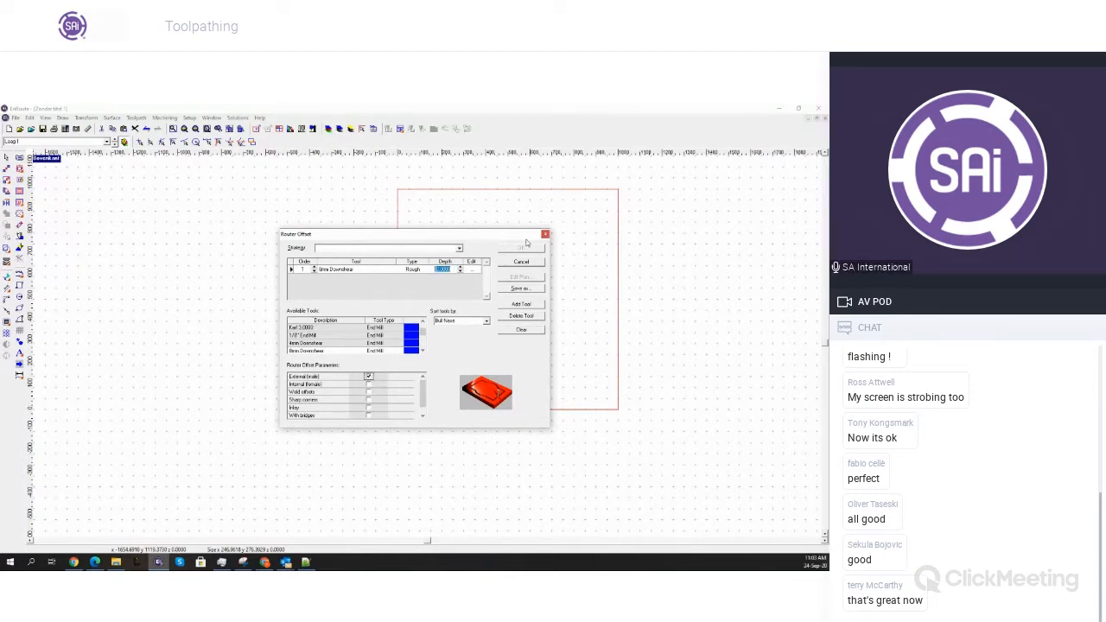
type("8")
key("Return")
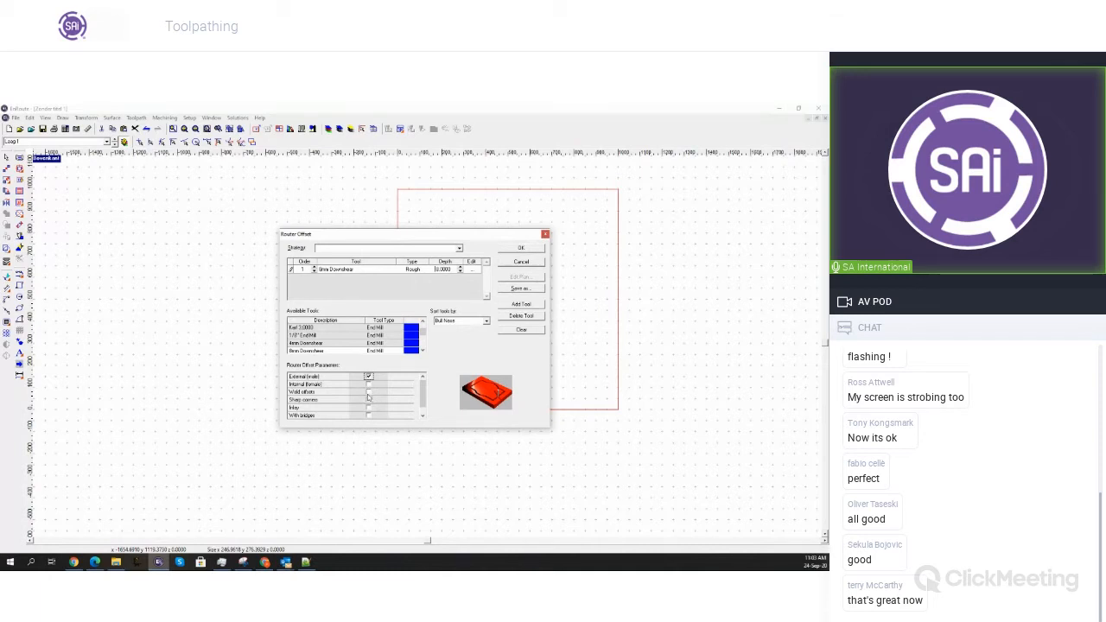
left_click(369, 400)
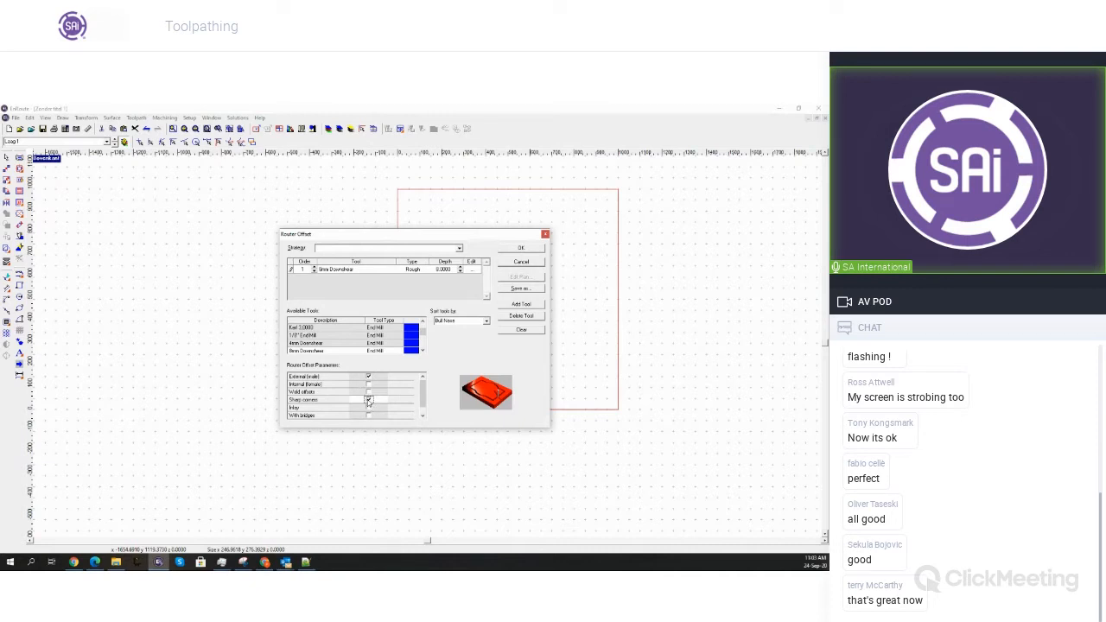
left_click(521, 249)
Edit the T's offset toolpath to use sharp corners
scroll(511, 321, "up", 4)
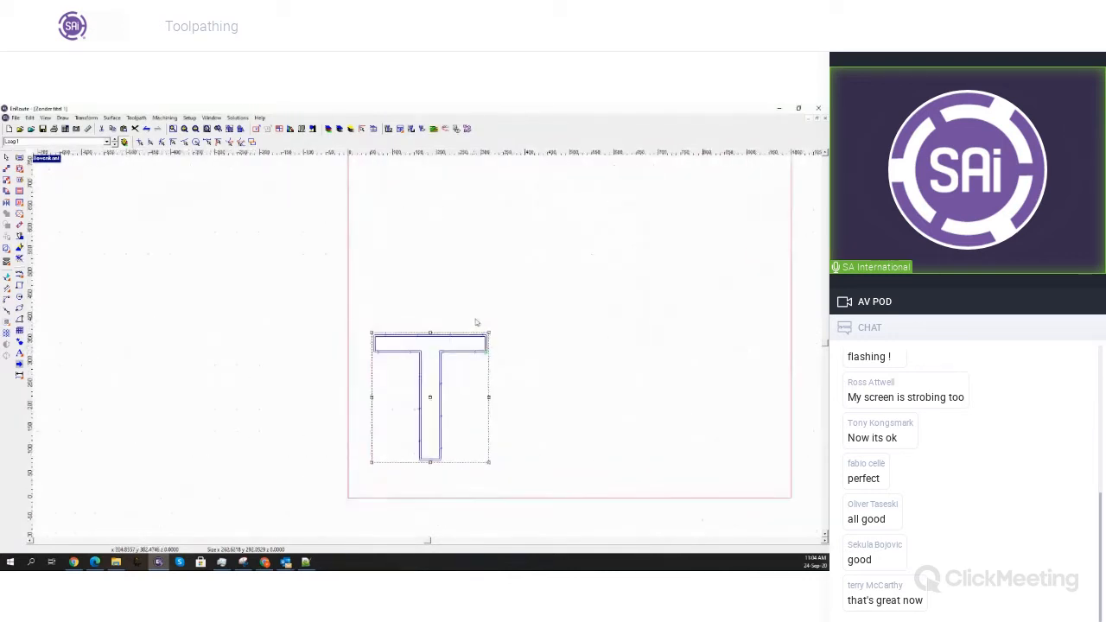
scroll(487, 365, "up", 5)
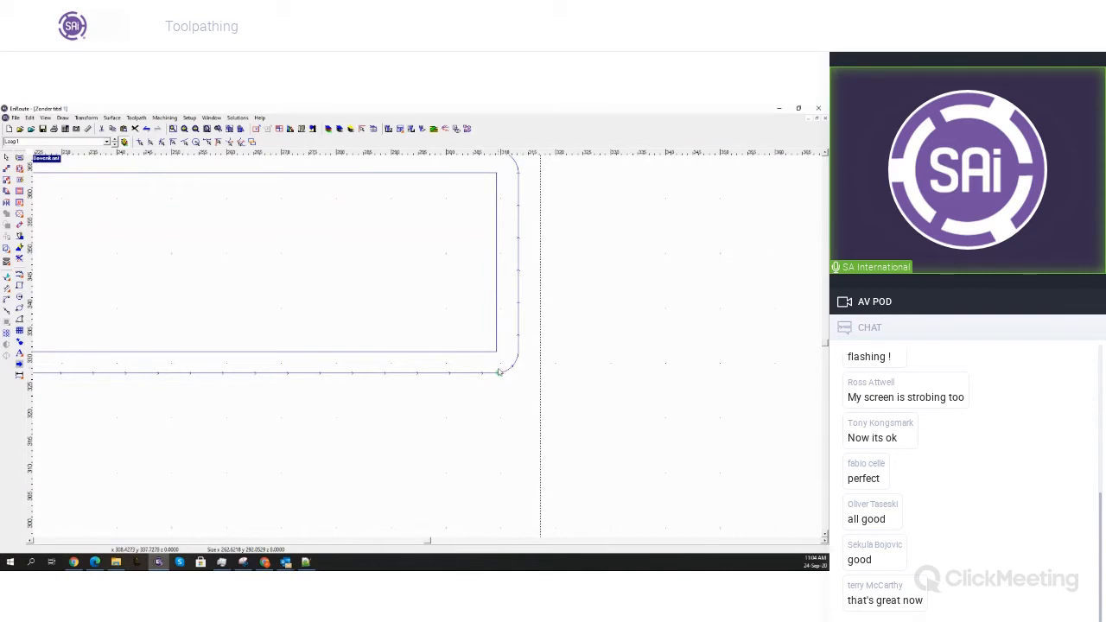
scroll(498, 330, "down", 2)
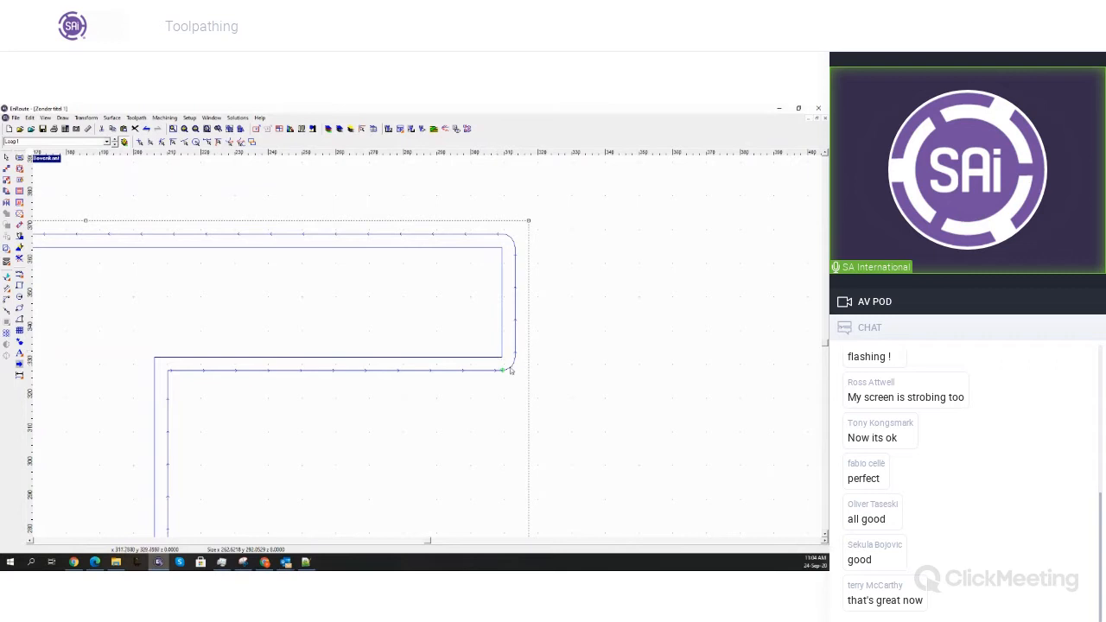
right_click(510, 369)
left_click(536, 309)
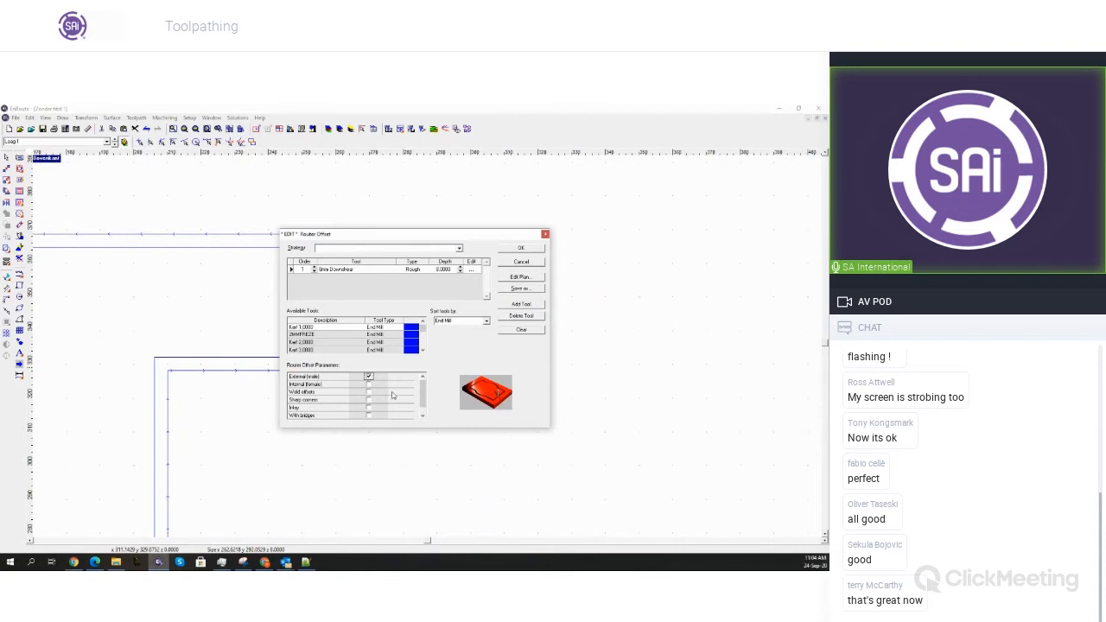
left_click(369, 401)
left_click(522, 249)
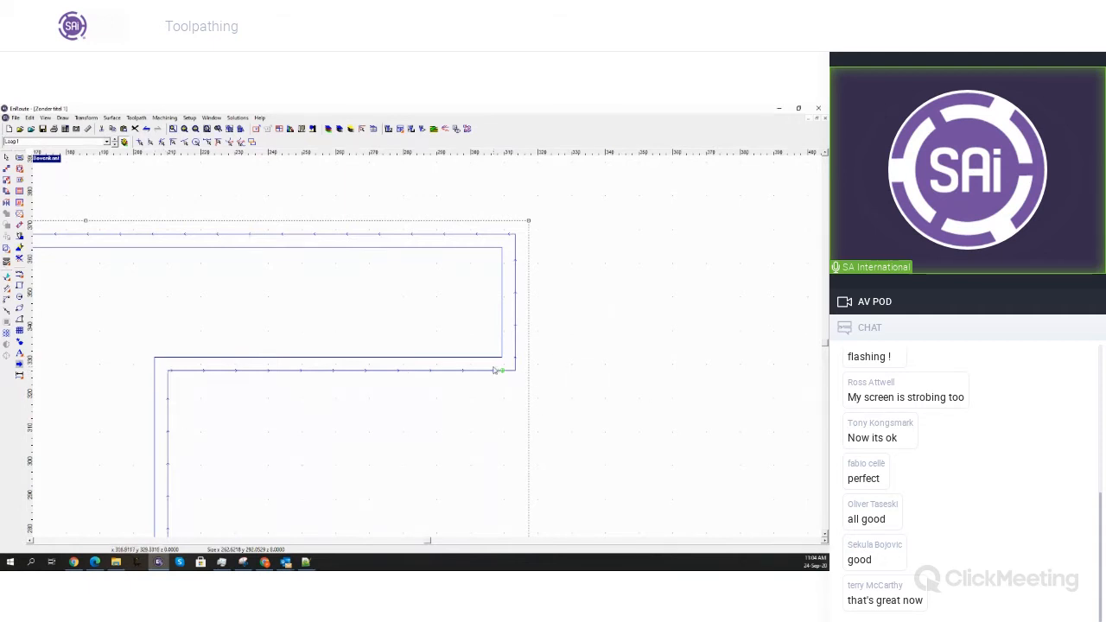
Replace the tool in the T's toolpath with the 45deg V-cut tool at a depth of 10 mm
right_click(515, 243)
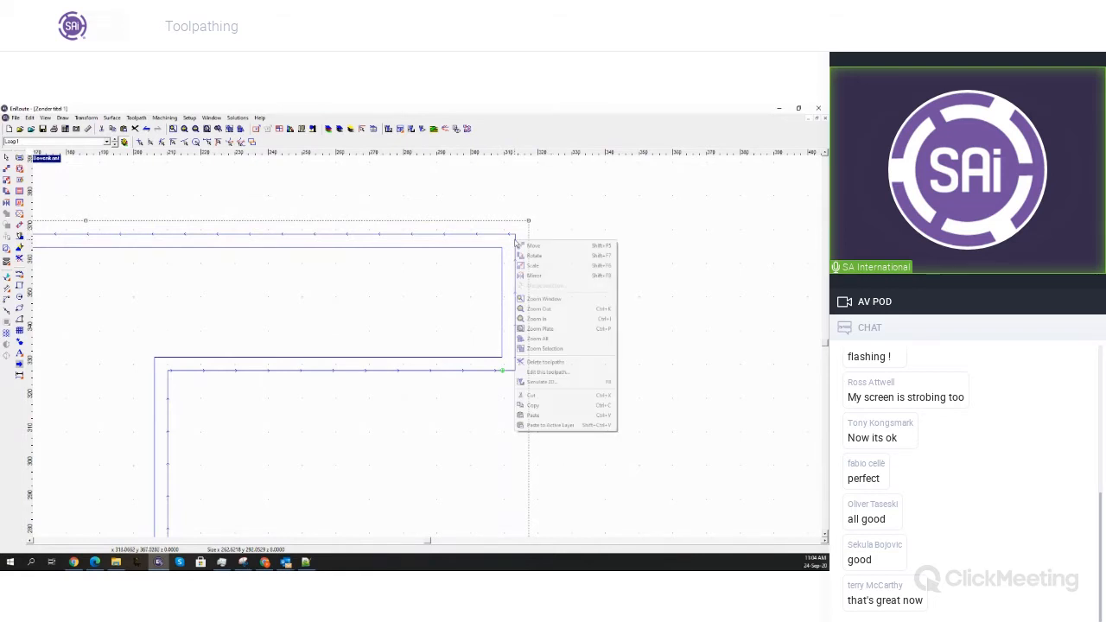
left_click(562, 369)
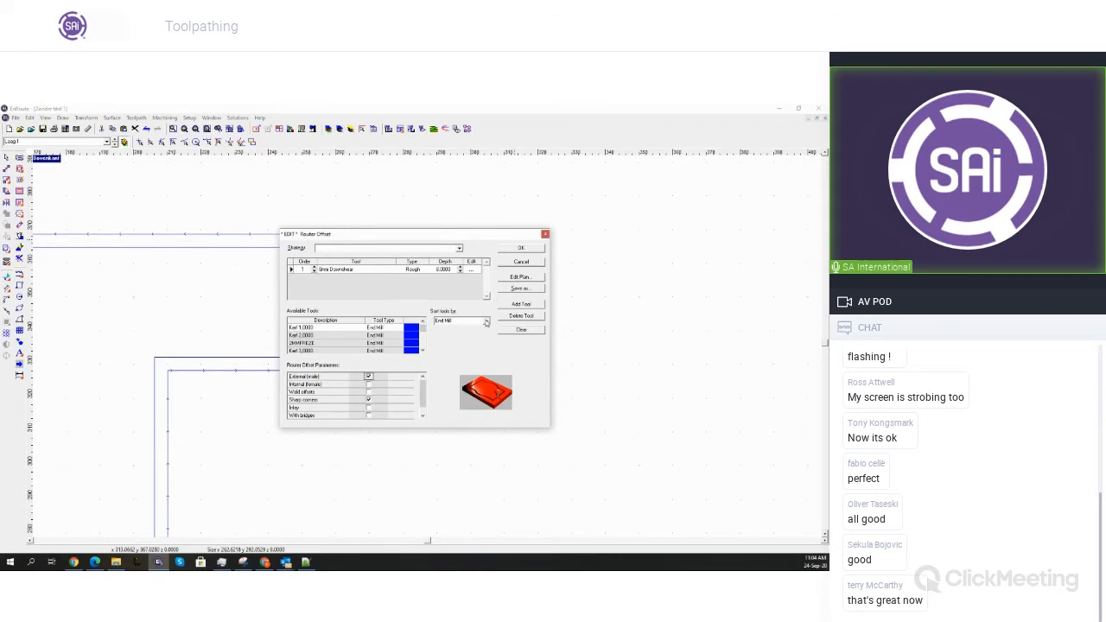
left_click(486, 321)
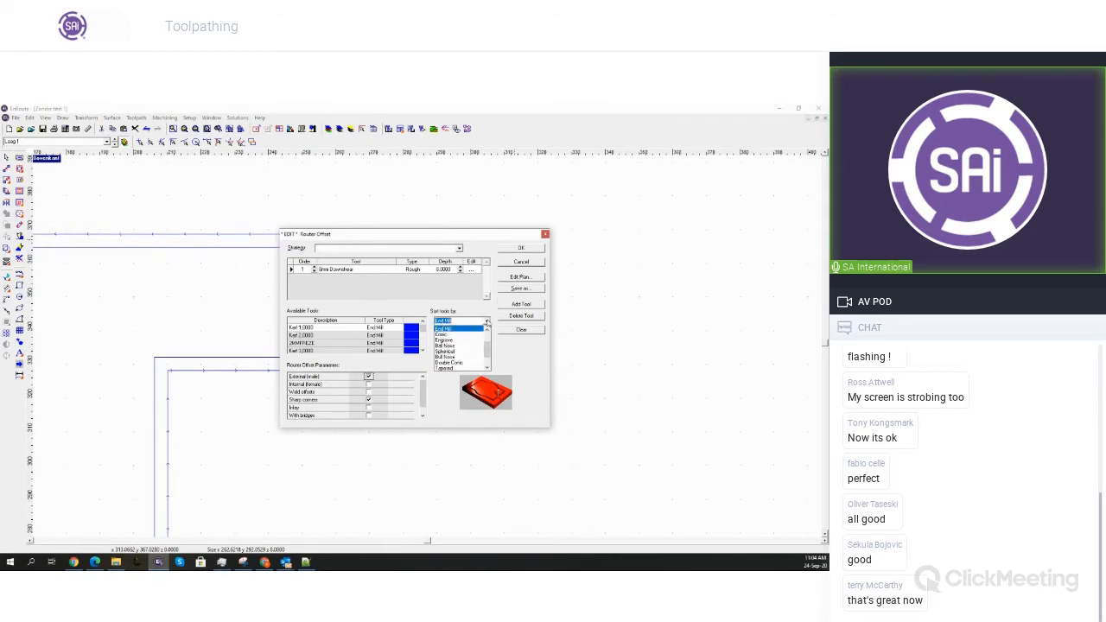
left_click(479, 341)
left_click(524, 318)
double_click(378, 329)
double_click(445, 270)
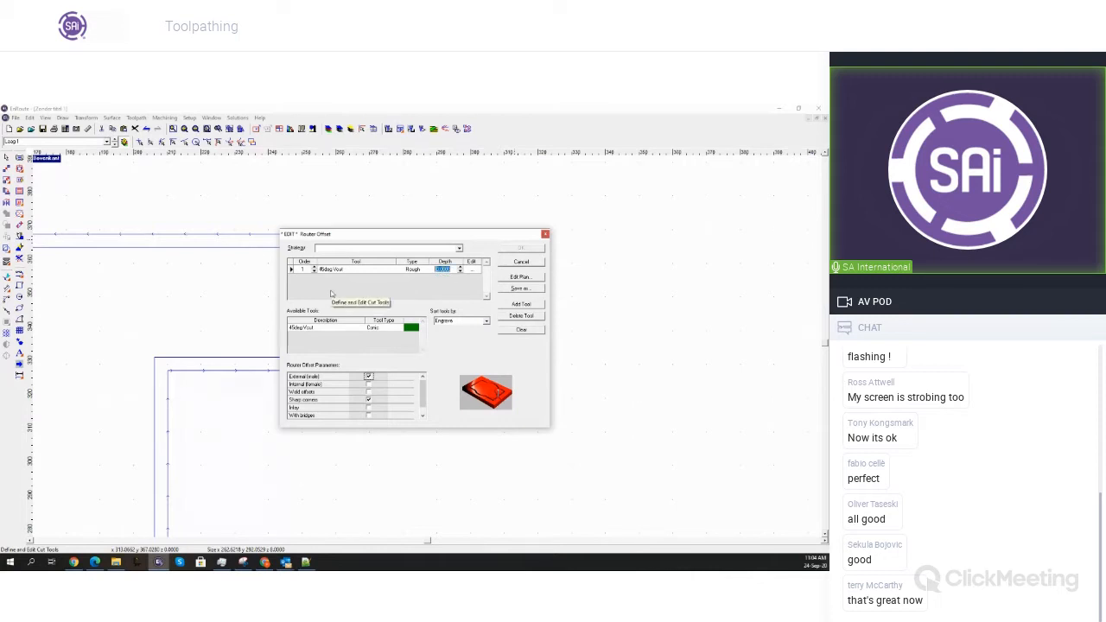
type("8")
left_click(521, 249)
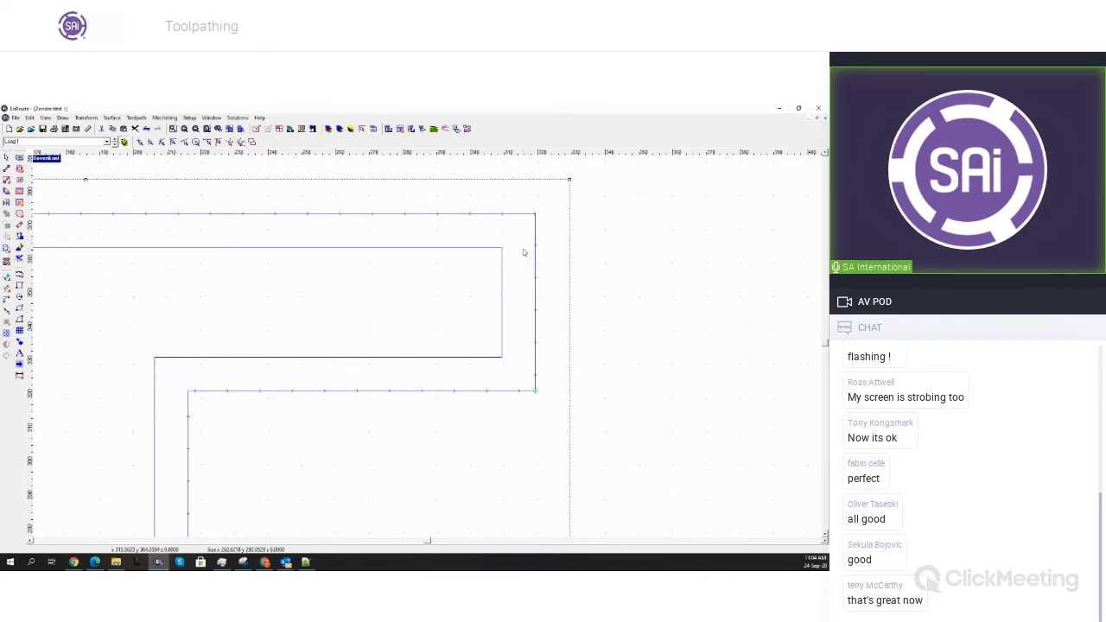
Duplicate the T with its toolpath to the right of the original on the plate
scroll(598, 287, "down", 9)
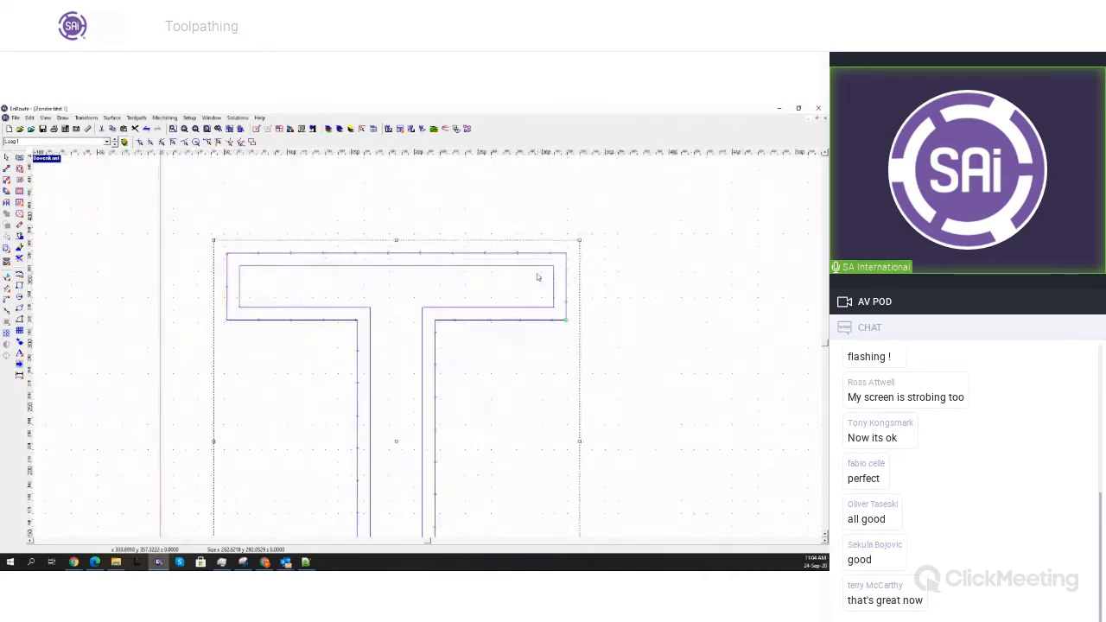
scroll(355, 372, "down", 3)
left_click_drag(412, 375, 579, 372)
Turn off sharp corners in the offset toolpath of the duplicated T
right_click(593, 363)
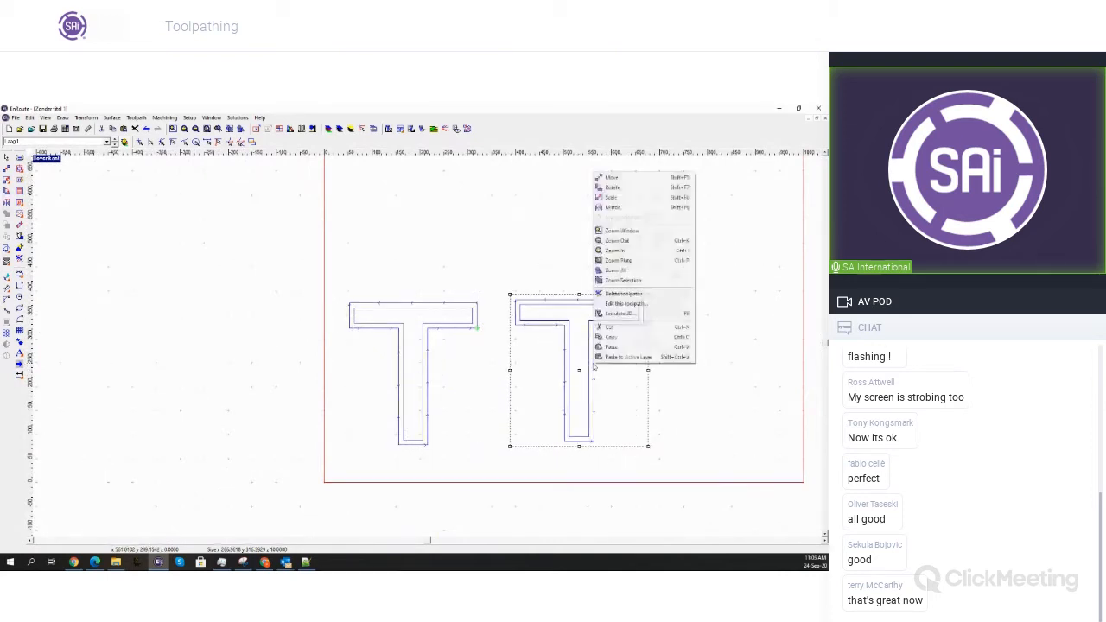
left_click(615, 303)
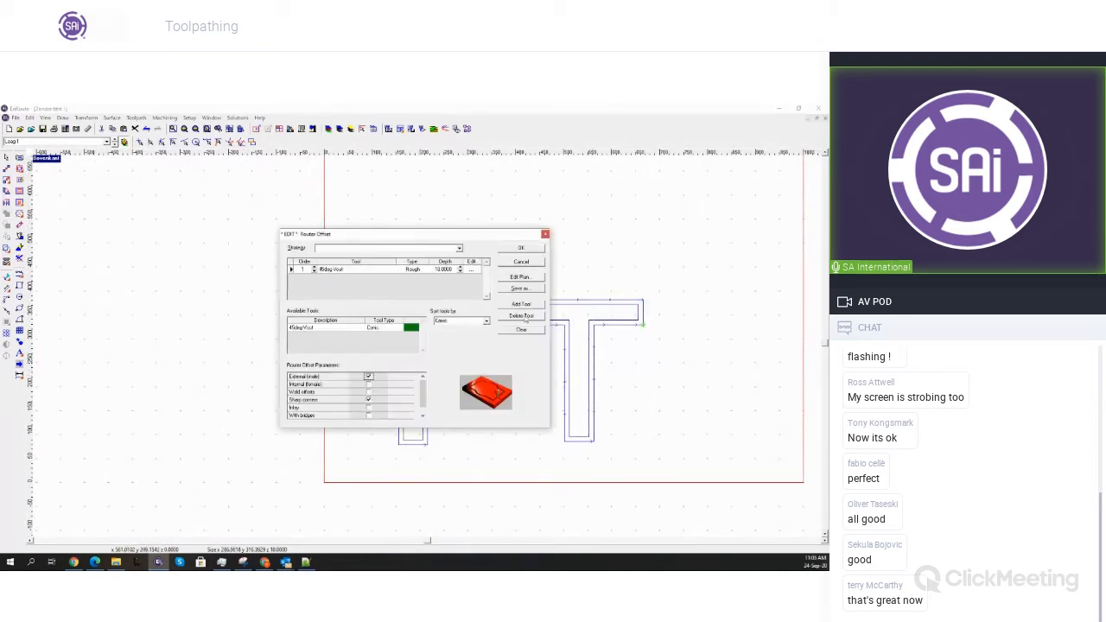
left_click(369, 401)
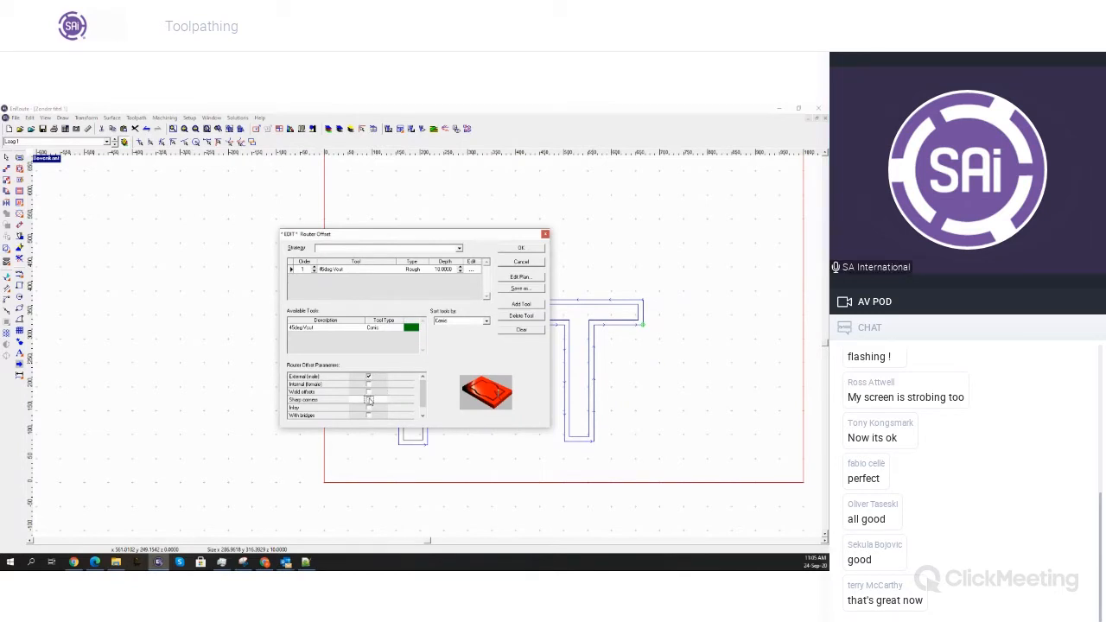
left_click(522, 248)
left_click(492, 242)
scroll(485, 243, "down", 3)
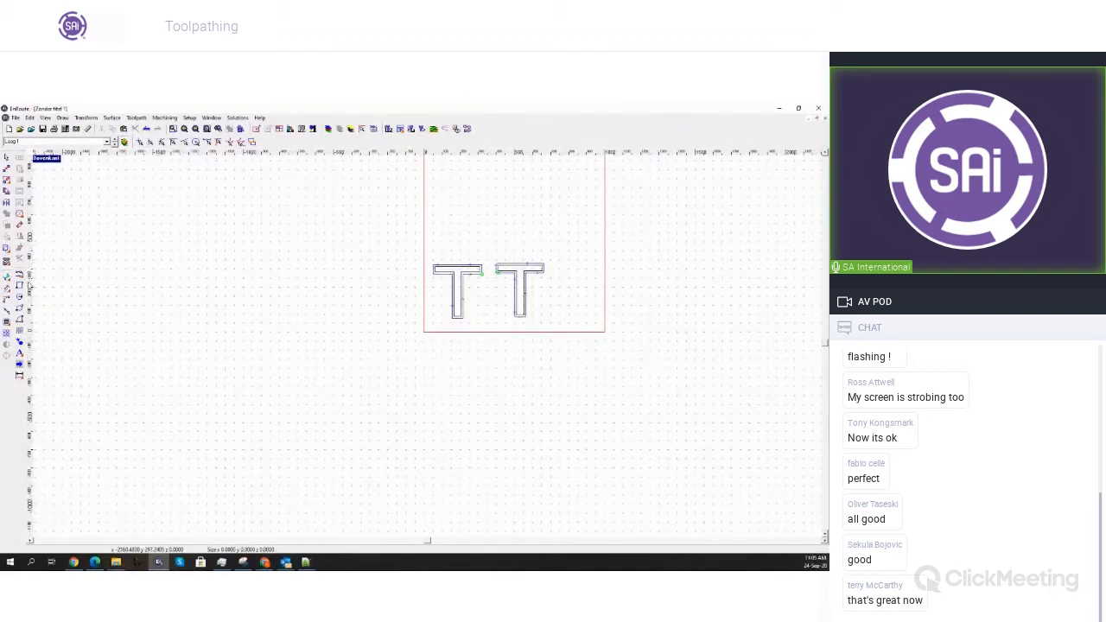
Draw a rectangle about 714 by 431 mm around both Ts and try a 3D toolpath simulation with the selected contour as mask
left_click(19, 286)
left_click_drag(424, 240, 541, 313)
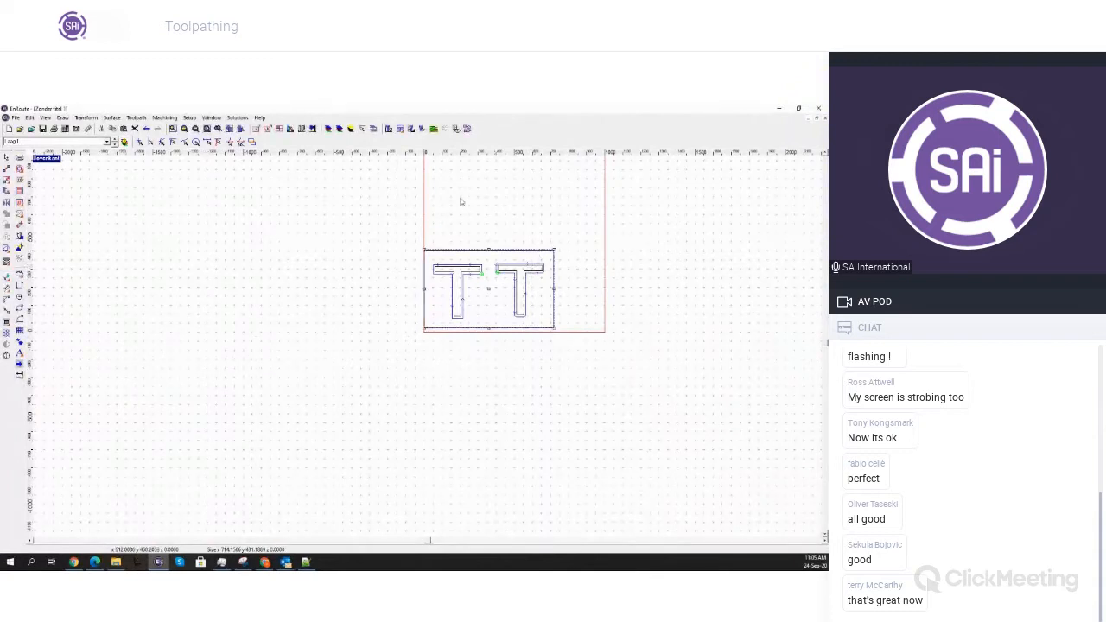
left_click(434, 129)
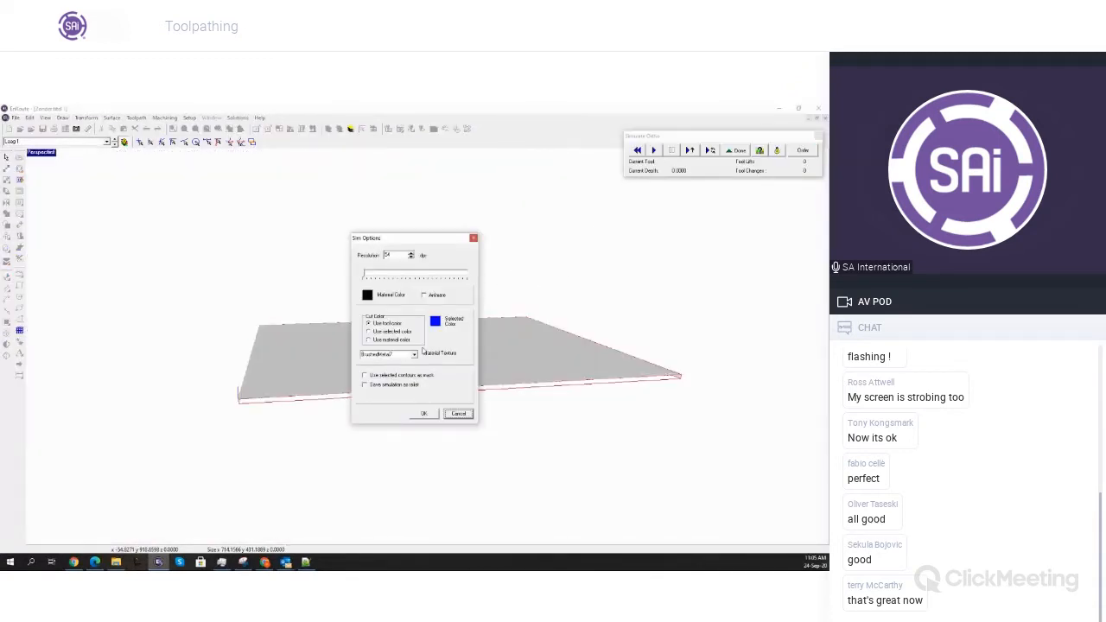
left_click(422, 377)
left_click(378, 343)
left_click(442, 278)
left_click(428, 415)
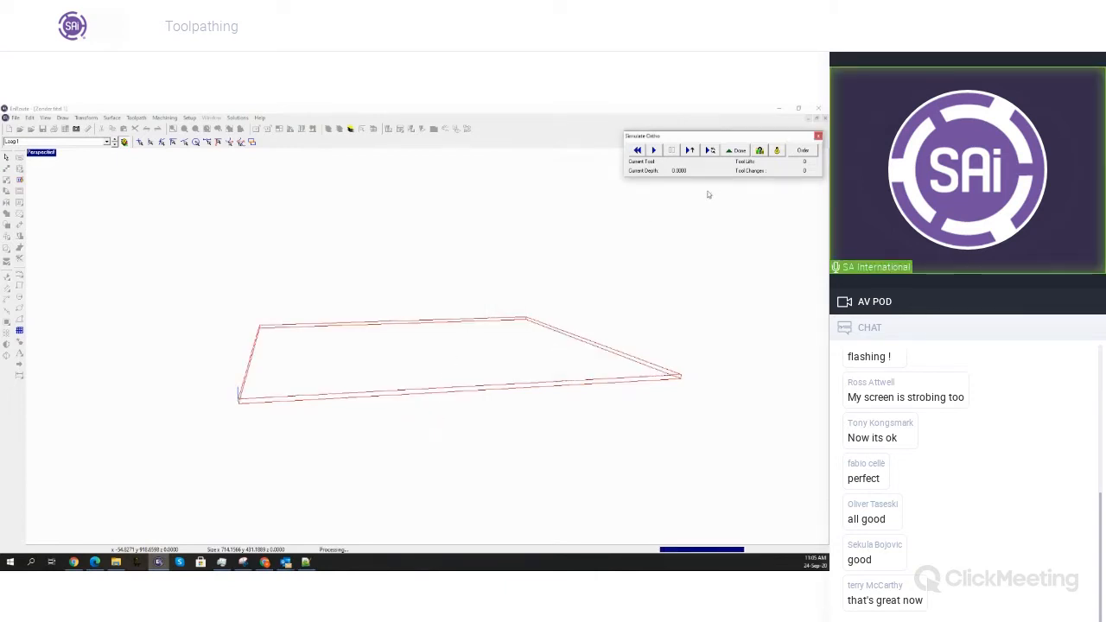
left_click(414, 349)
left_click(737, 152)
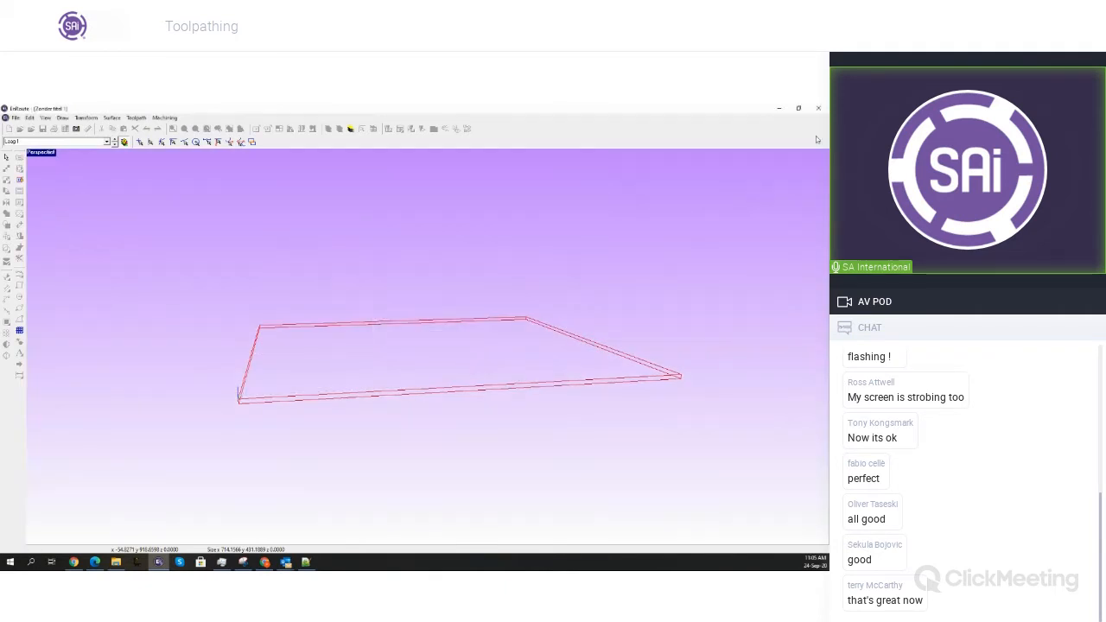
middle_click_drag(424, 432, 345, 462)
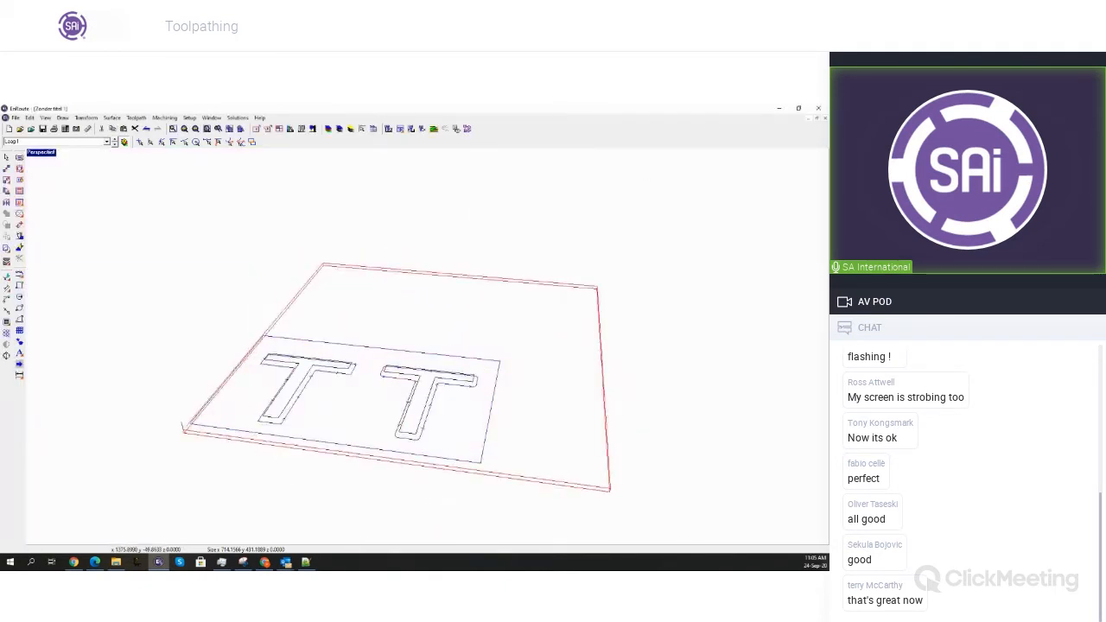
Close and restart the program, and create a new drawing with the proposed plate definition
left_click(817, 111)
left_click(414, 354)
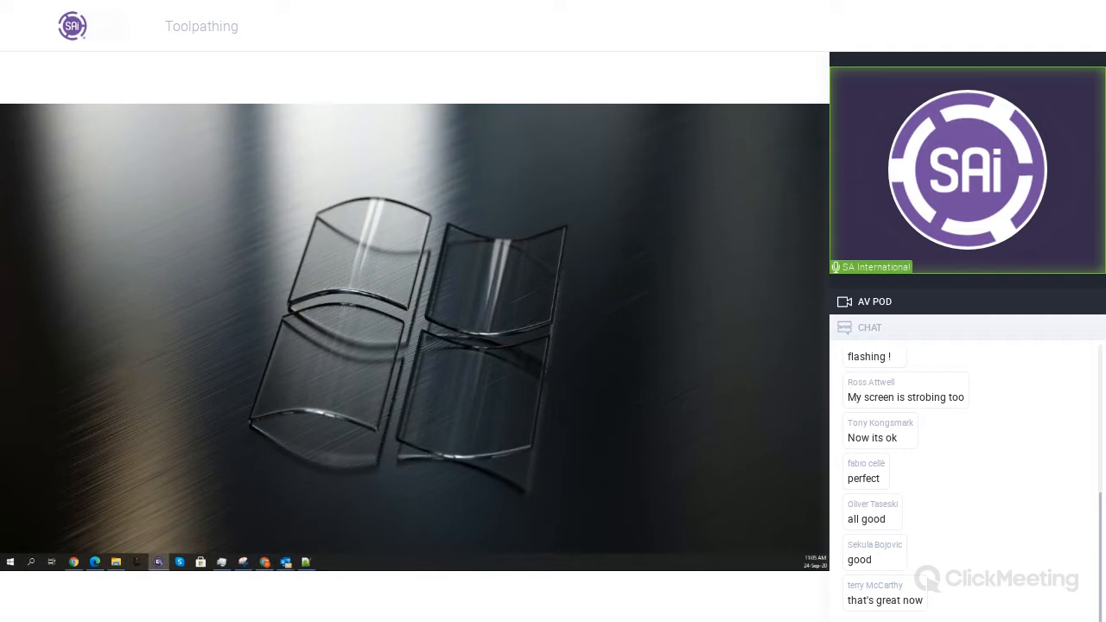
left_click_drag(827, 363, 180, 105)
left_click(9, 129)
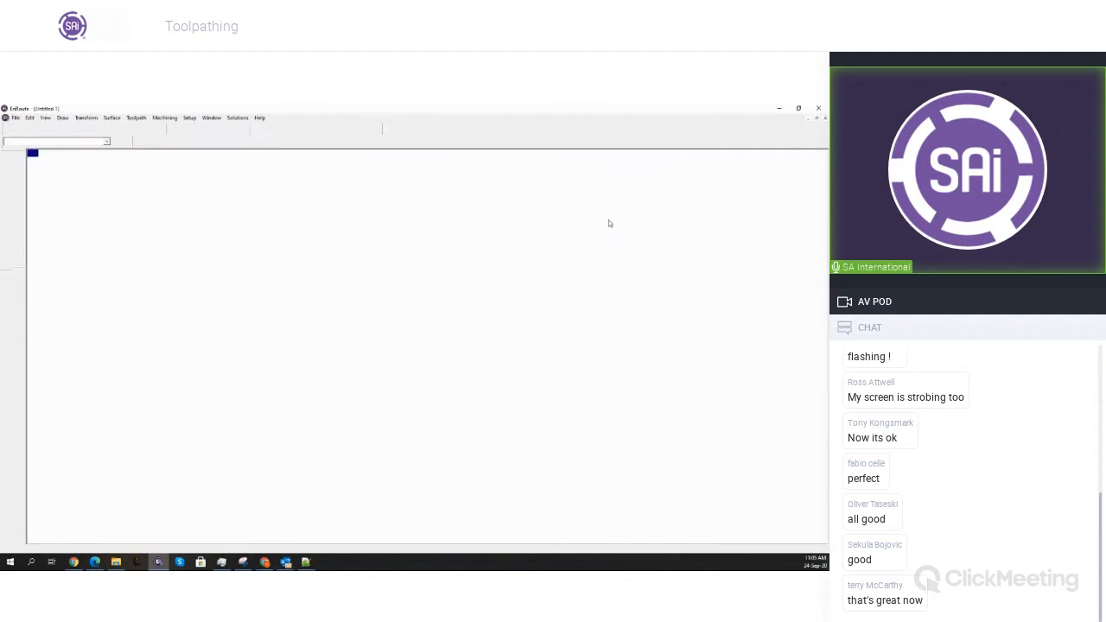
left_click(516, 268)
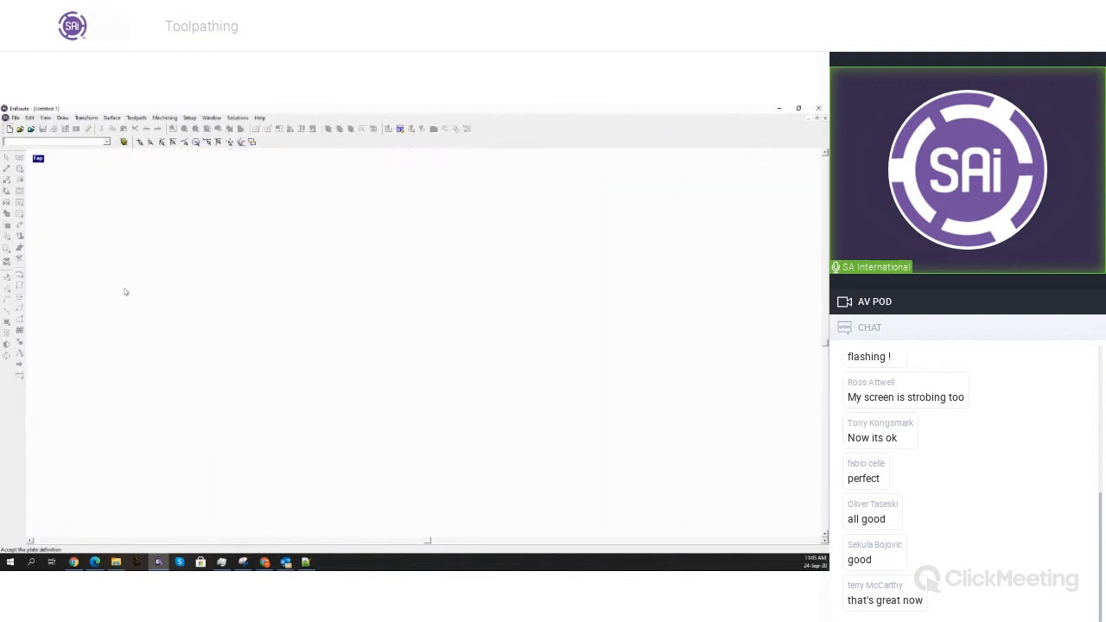
Add a text letter T about 270 mm wide and 299 mm tall on the plate
left_click(19, 355)
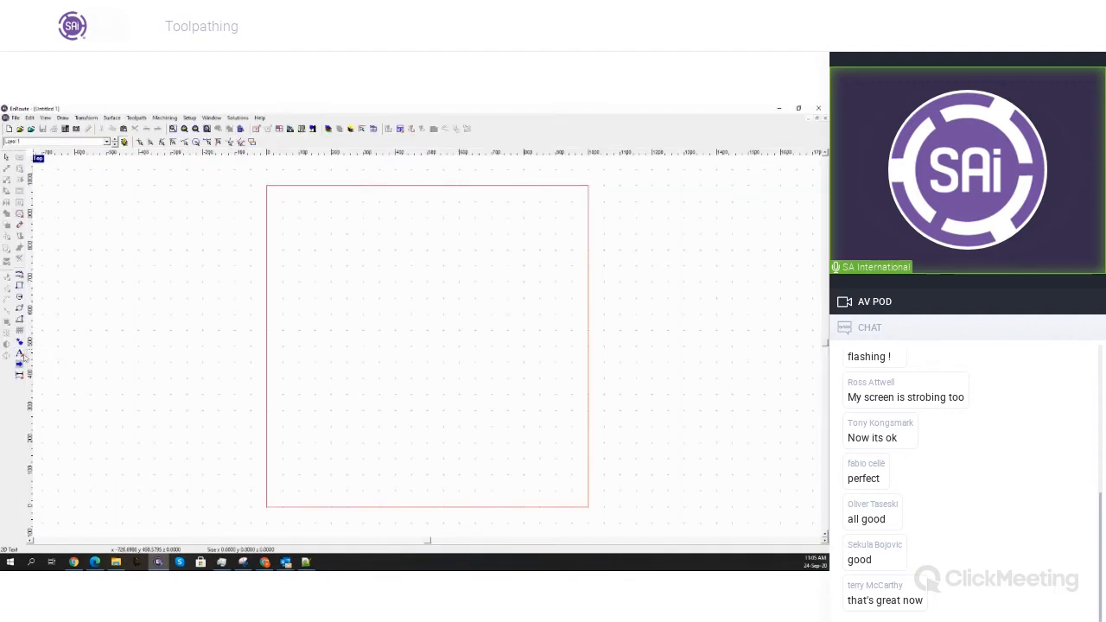
left_click(37, 354)
type("T")
left_click(6, 157)
left_click_drag(246, 360, 388, 450)
scroll(325, 403, "up", 3)
scroll(325, 403, "down", 1)
left_click_drag(317, 412, 580, 154)
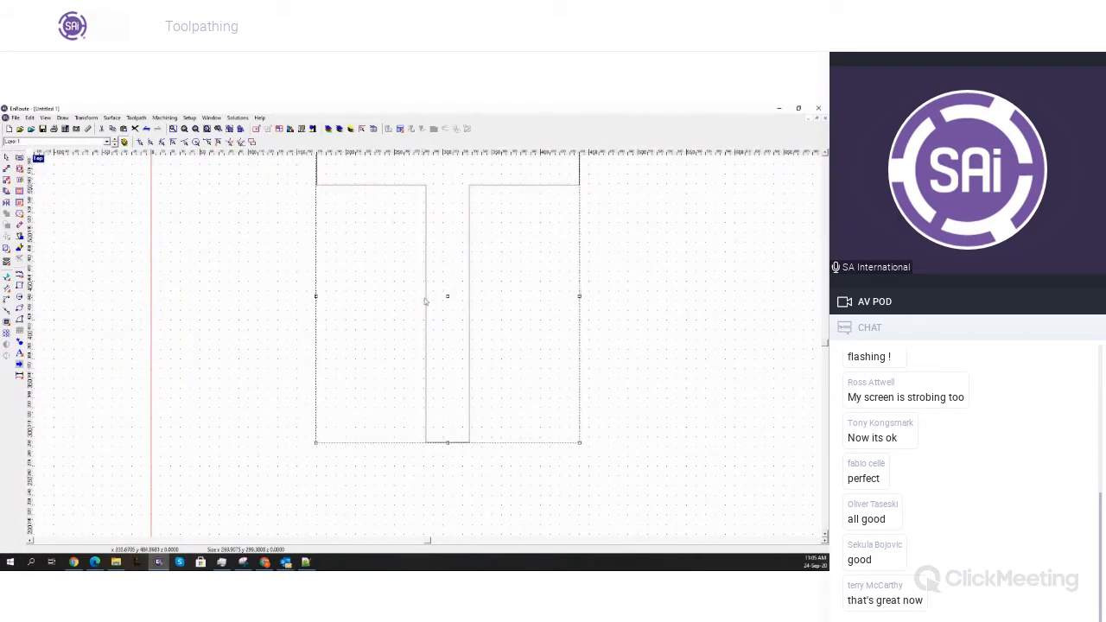
Duplicate the T to the right of the original and move both letters near the plate's lower-left corner
left_click_drag(448, 299, 745, 290, "ctrl")
scroll(722, 314, "down", 3)
left_click_drag(504, 194, 783, 378)
left_click_drag(498, 217, 783, 412)
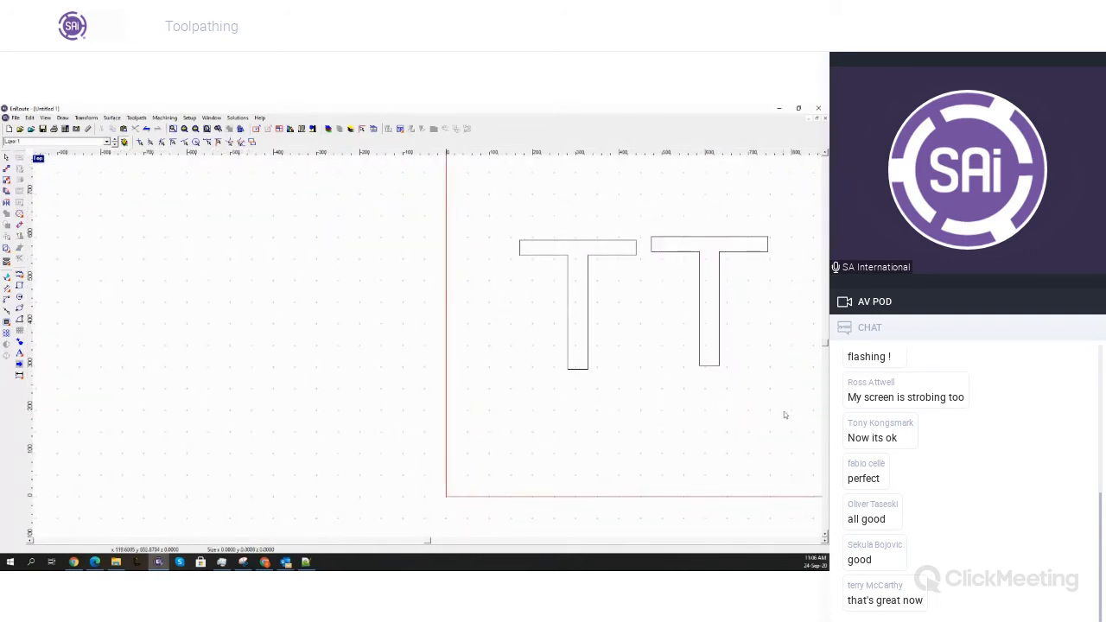
left_click_drag(643, 304, 590, 426)
Create an external (male) offset toolpath with sharp corners around the left T using the 45deg V-cut tool at 10 mm depth
left_click(519, 361)
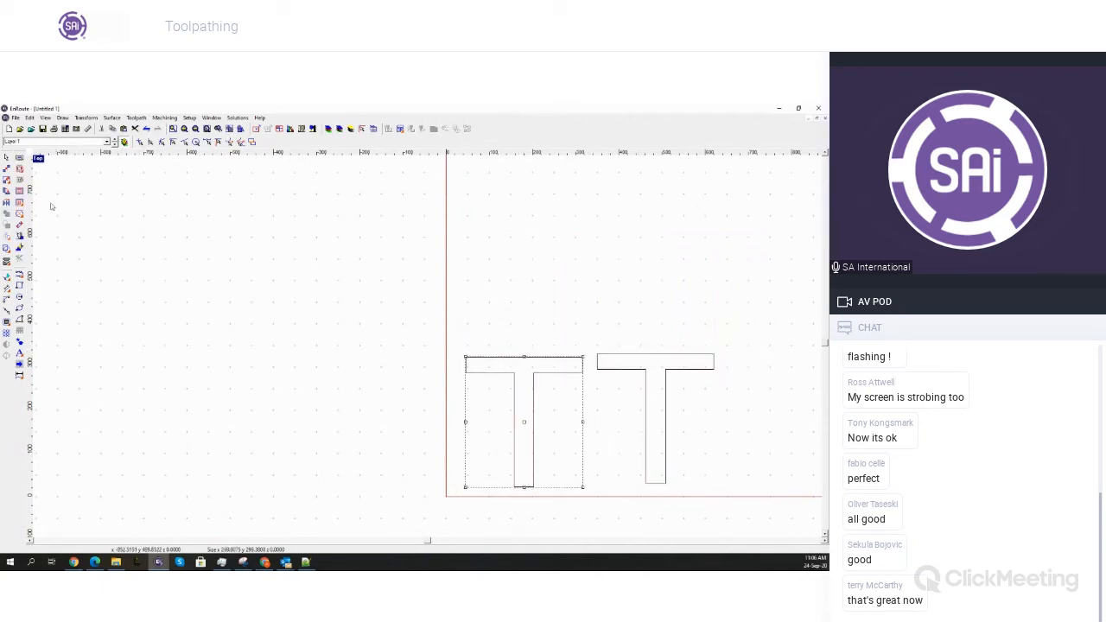
left_click(19, 170)
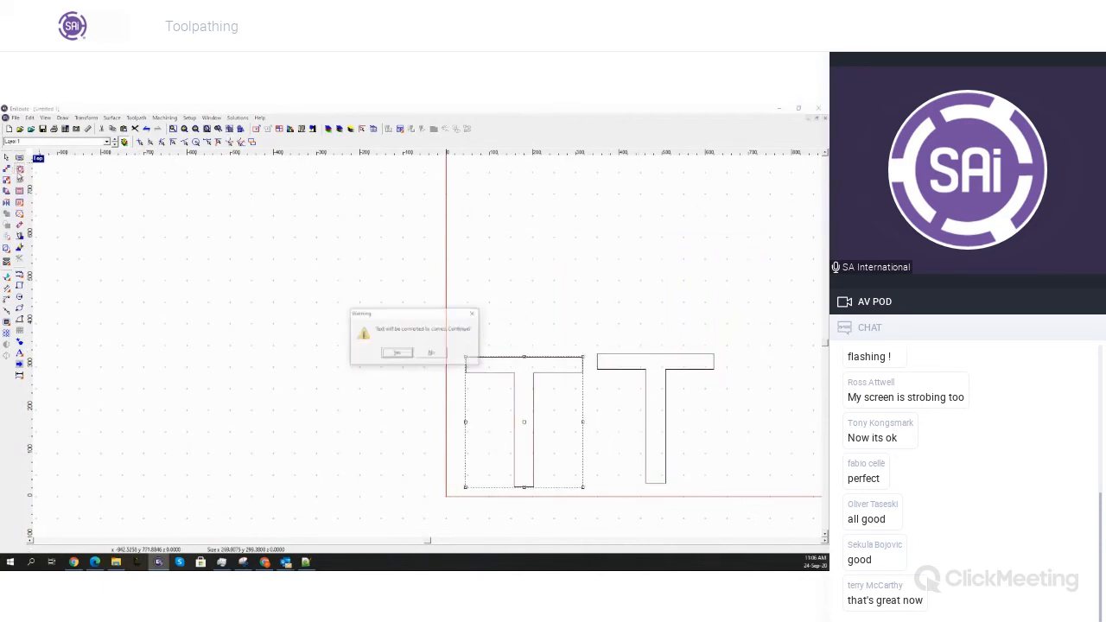
left_click(396, 353)
double_click(386, 332)
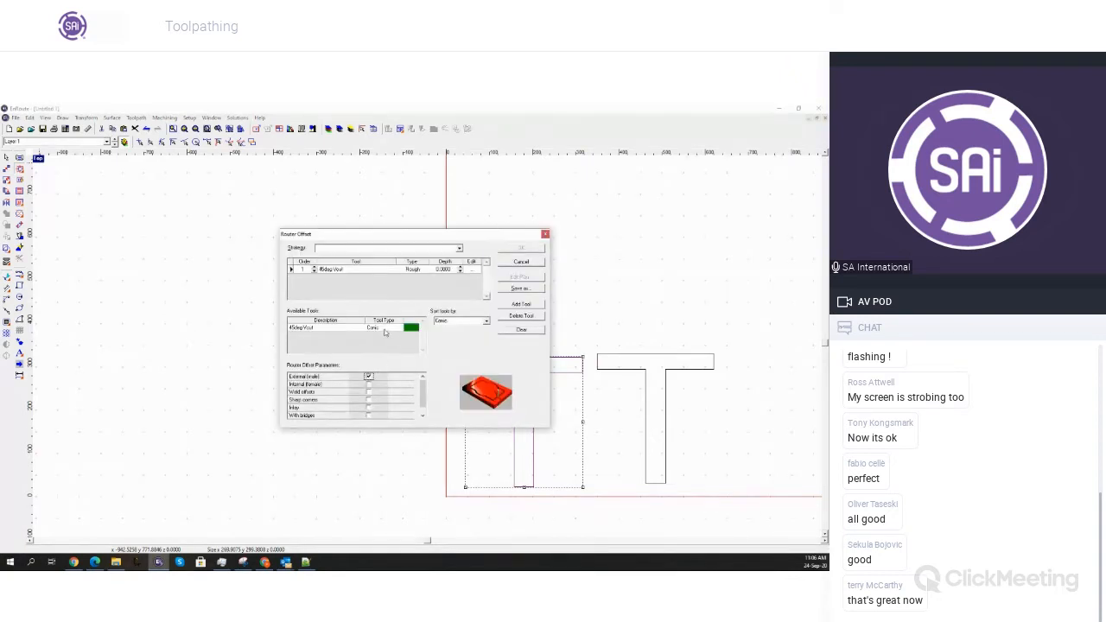
left_click(439, 269)
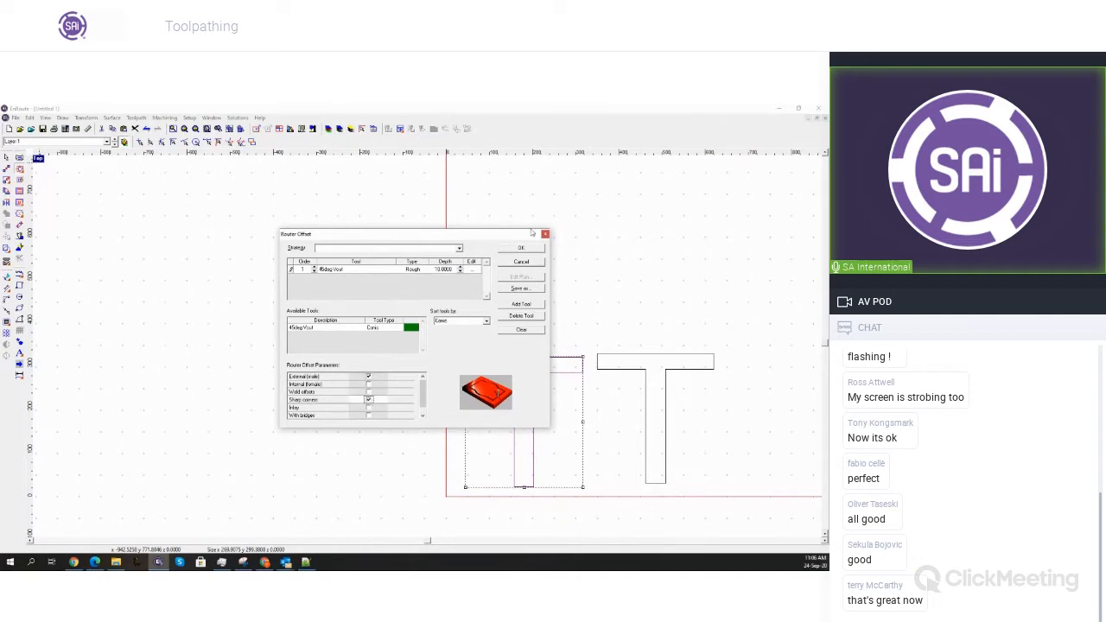
left_click(522, 248)
Create an external (male) offset toolpath without sharp corners around the right T using the 45deg V-cut tool at 10 mm depth
right_click(640, 356)
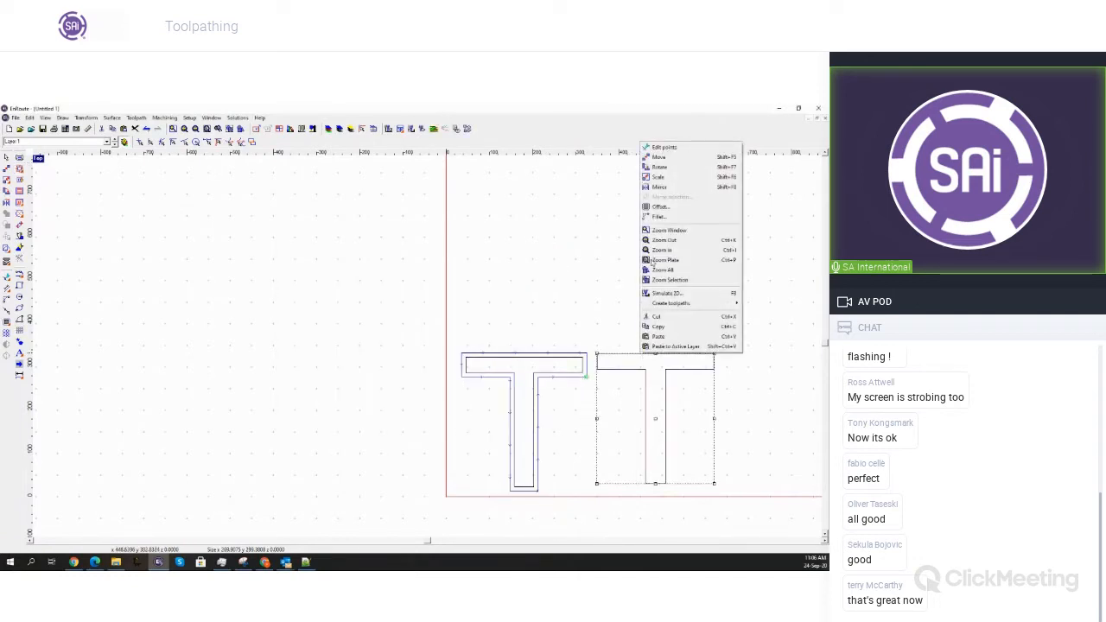
mouse_move(692, 303)
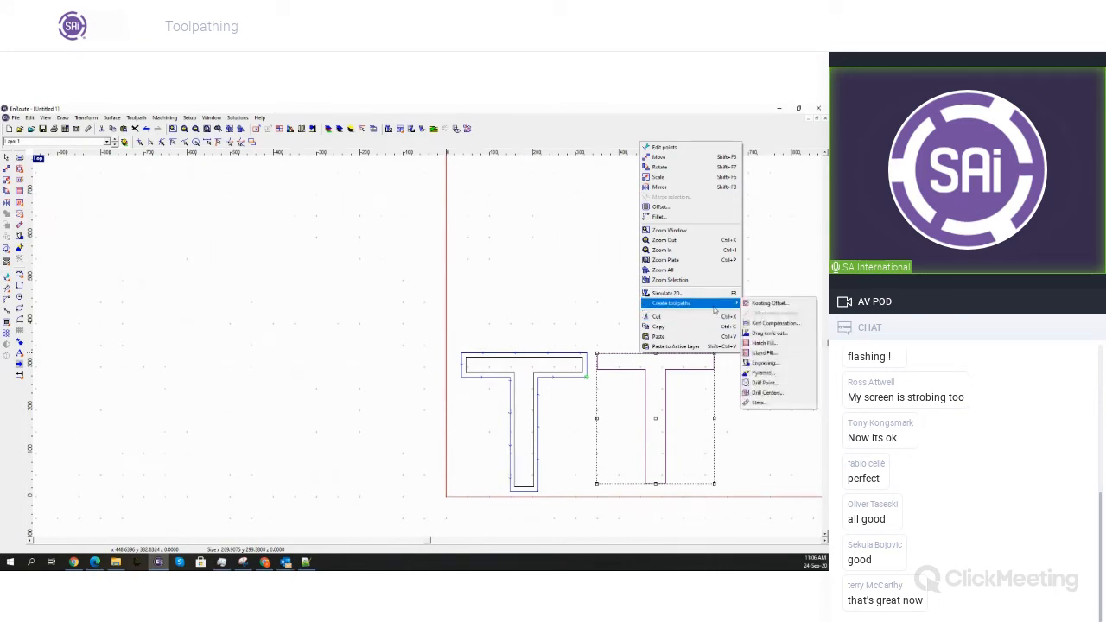
left_click(768, 303)
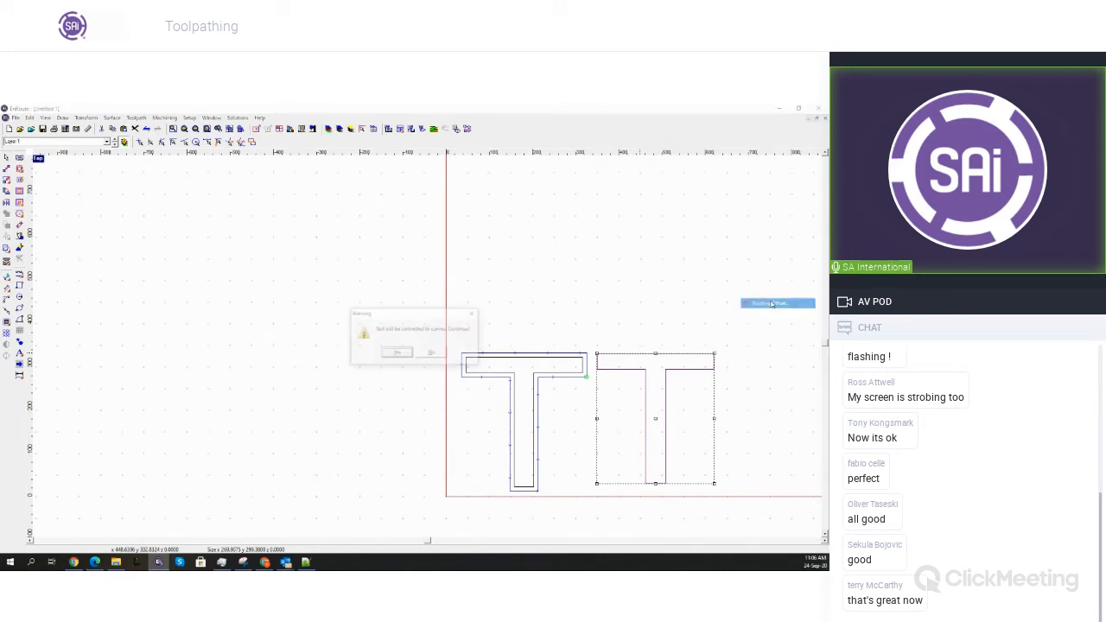
left_click(396, 353)
left_click(369, 400)
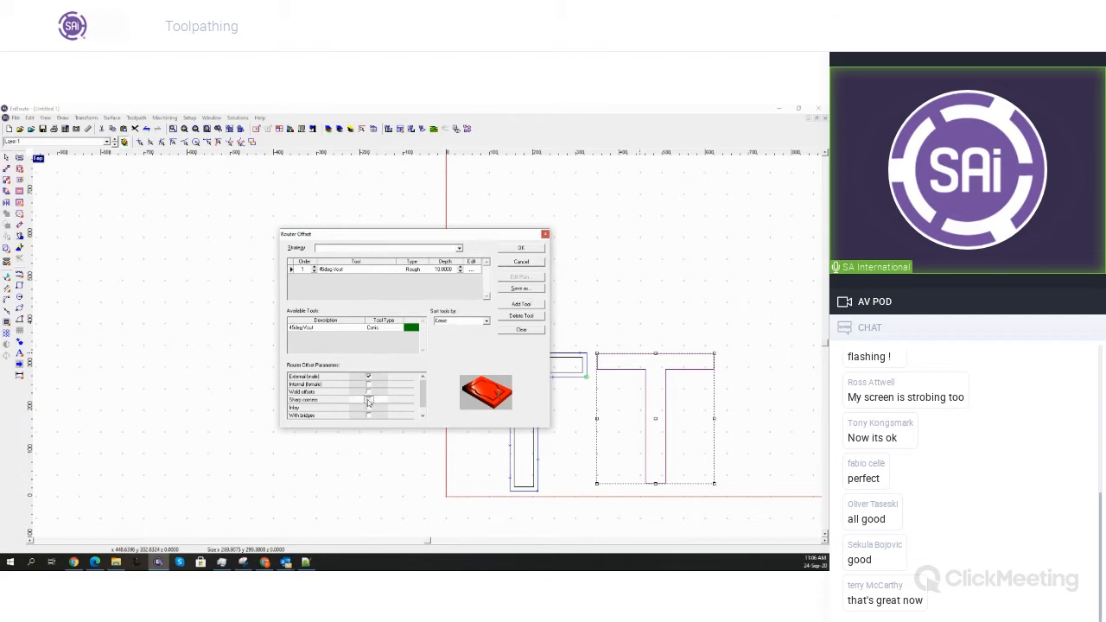
left_click(521, 248)
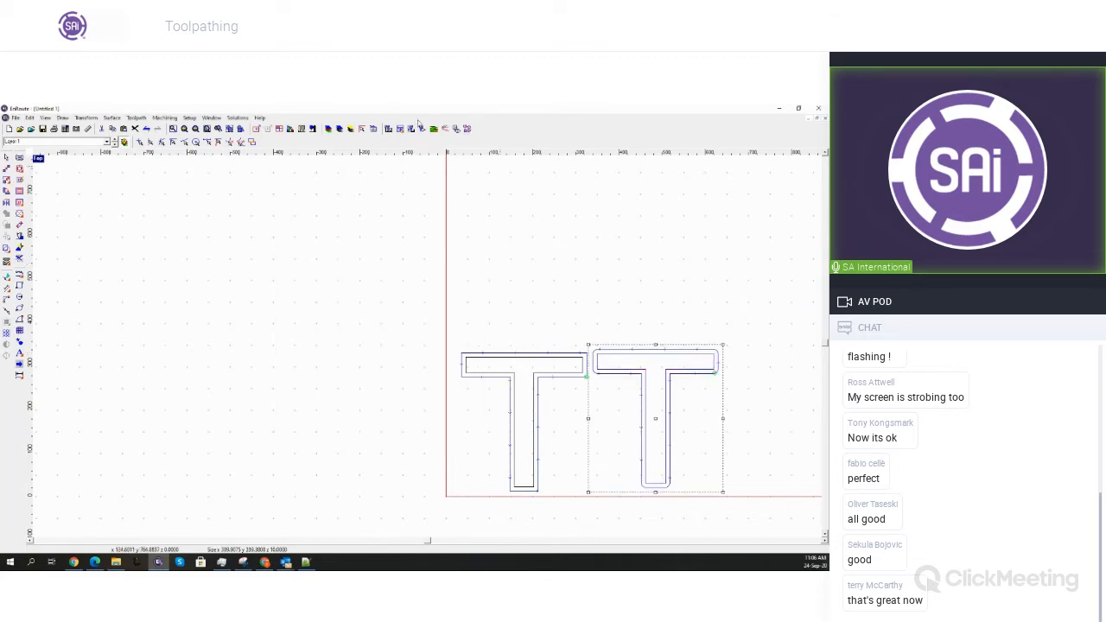
Redefine the plate as 500 mm wide and 500 mm high
left_click(480, 255)
scroll(313, 302, "down", 2)
left_click(256, 128)
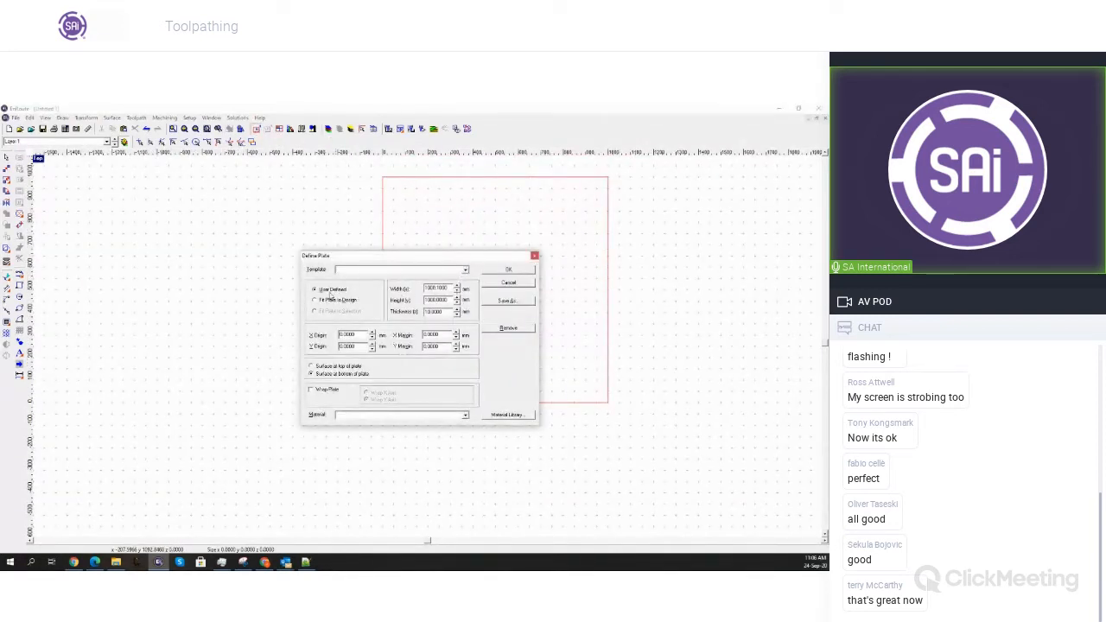
double_click(445, 288)
type("500")
double_click(450, 300)
type("500")
key("Tab")
left_click(513, 269)
Move and scale both Ts to fit inside the plate, the right one about 246 by 322 mm including its toolpath
left_click_drag(256, 253, 684, 529)
left_click_drag(479, 396, 467, 391)
left_click_drag(664, 278, 577, 288)
left_click(519, 248)
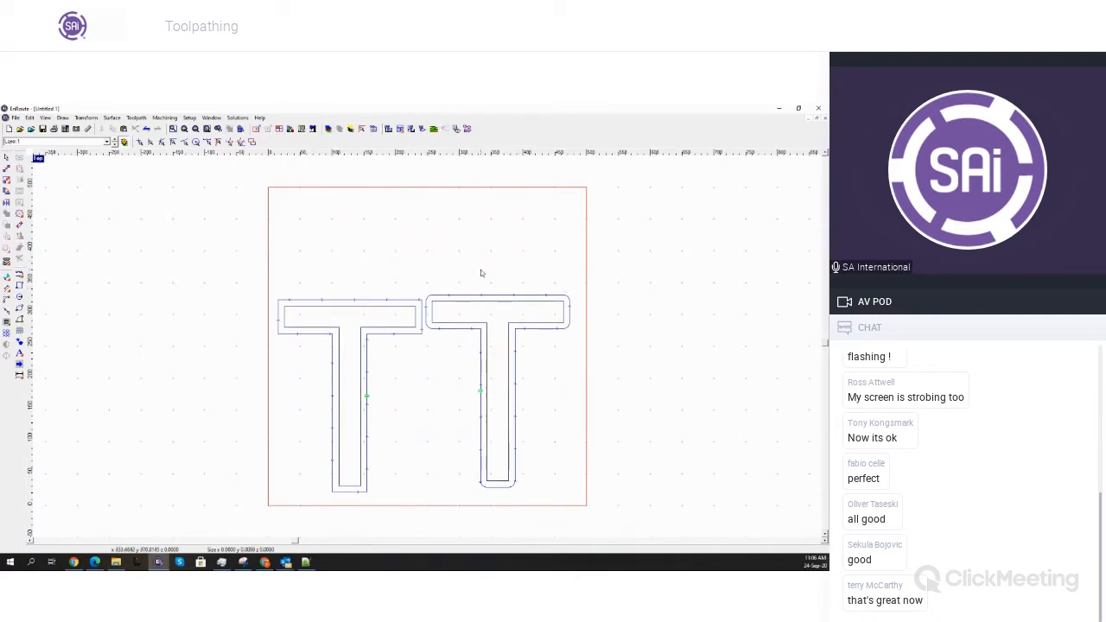
Compare the rounded and sharp toolpath corners, and run a 3D simulation of both Ts on the plate
left_click(462, 304)
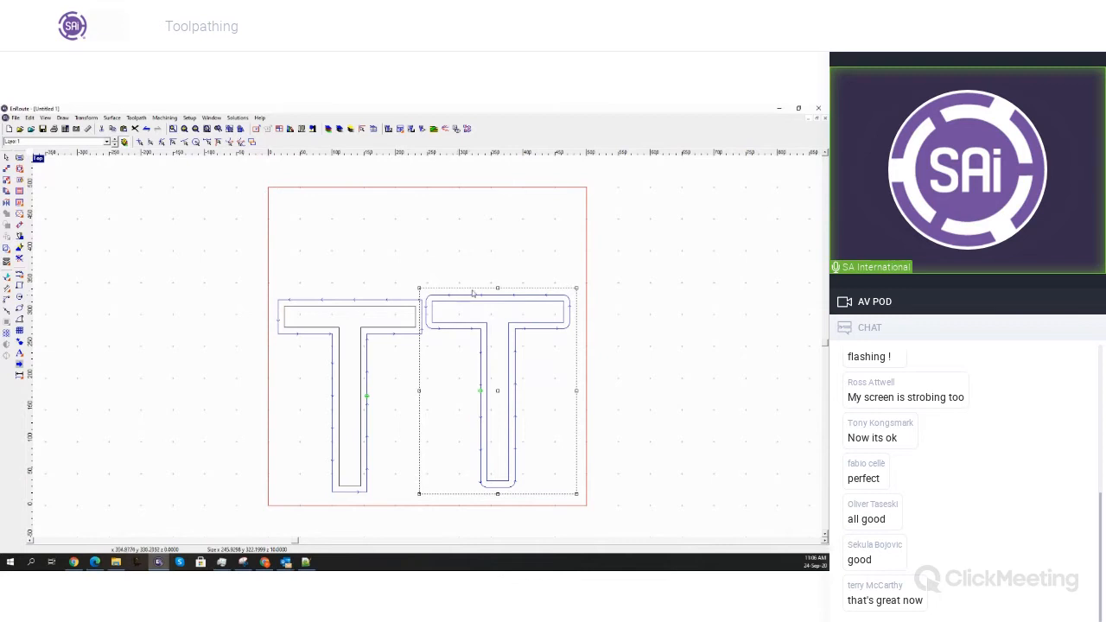
scroll(505, 303, "up", 5)
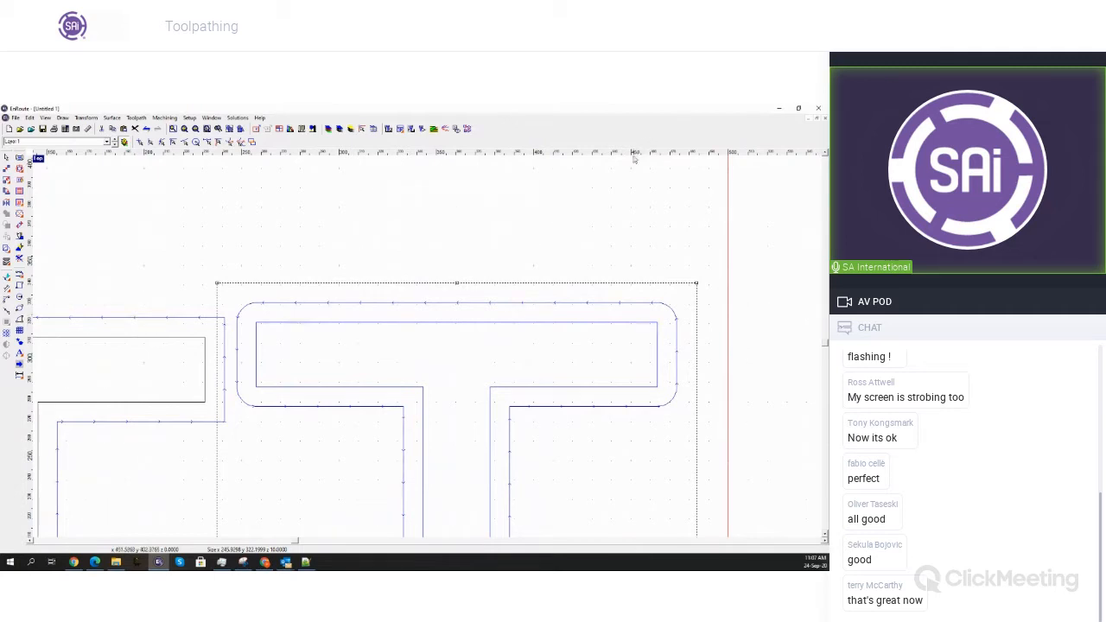
scroll(617, 201, "down", 4)
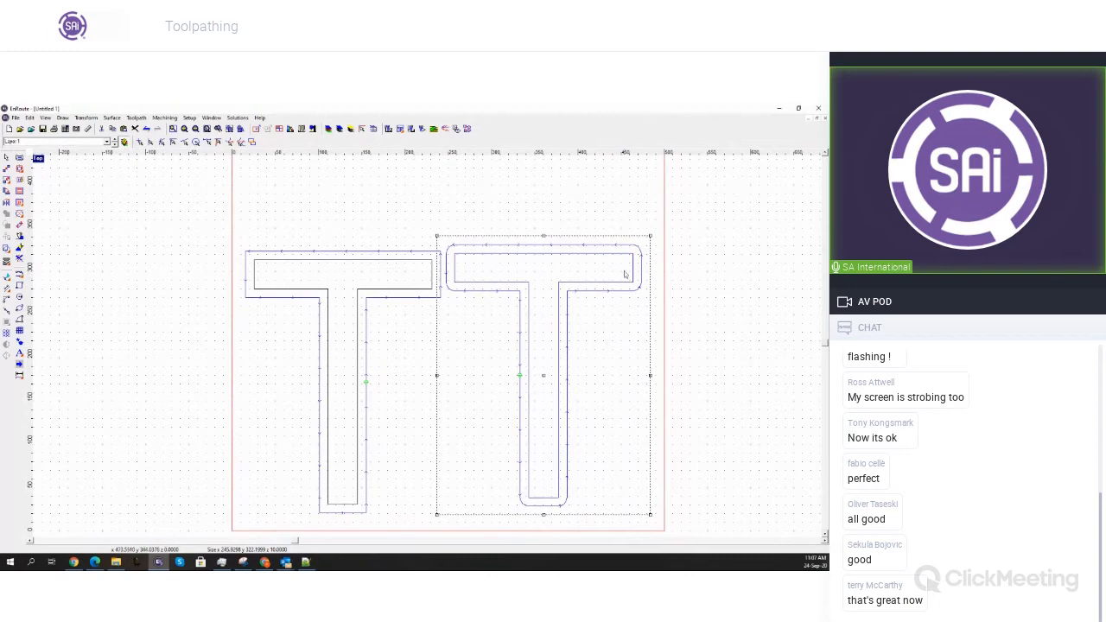
left_click(433, 129)
left_click(758, 152)
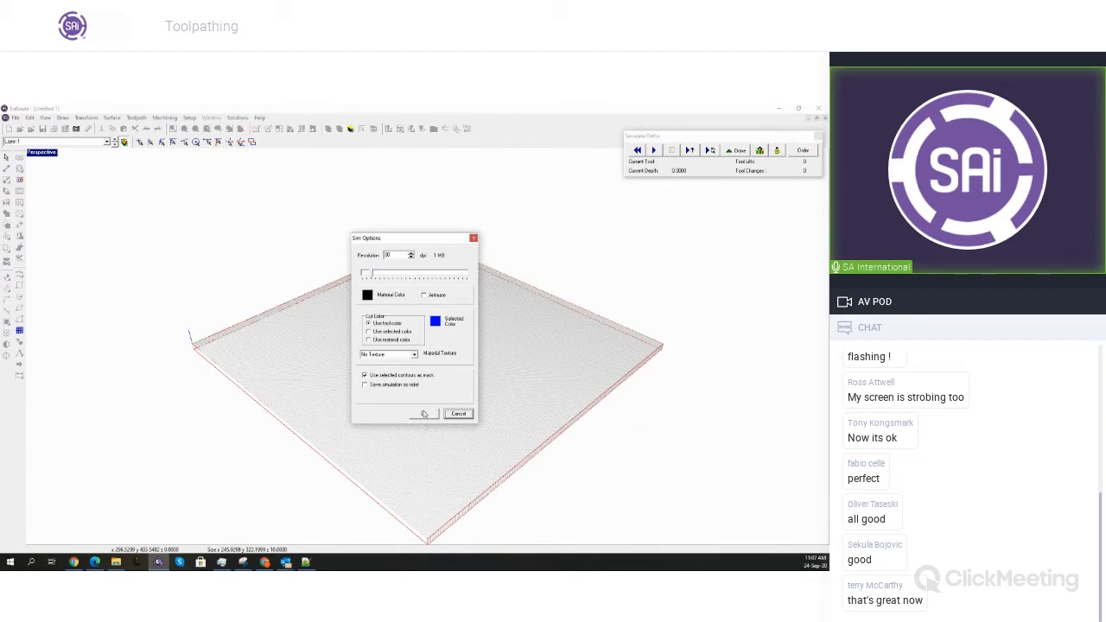
left_click(415, 375)
left_click(424, 414)
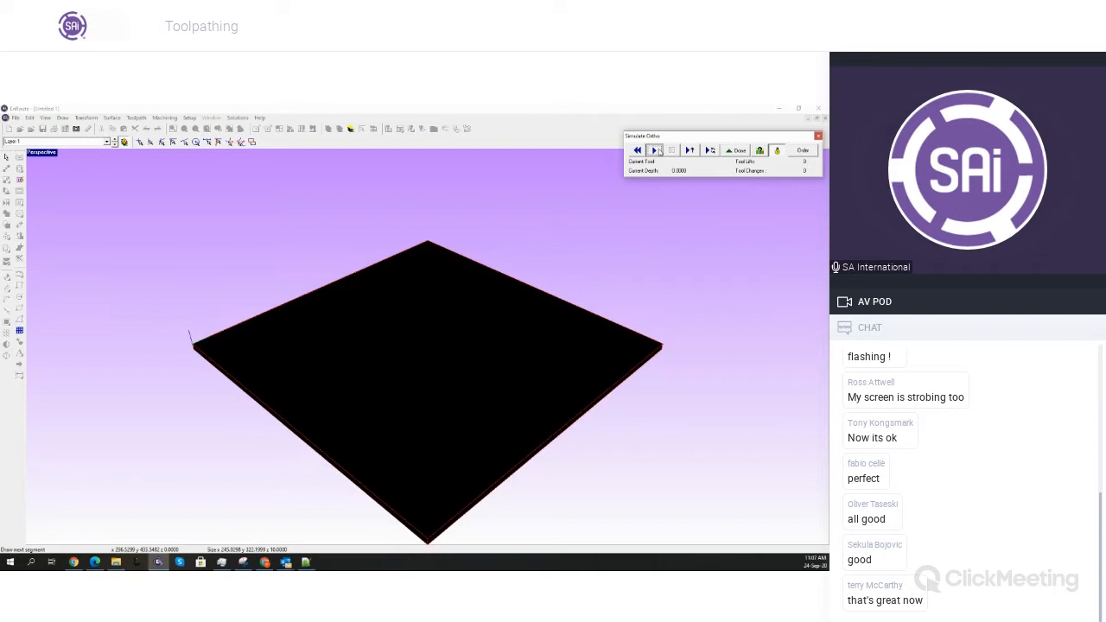
left_click(657, 151)
Examine the cut corners of both simulated Ts up close and close the simulation
middle_click_drag(415, 363, 415, 331)
scroll(439, 267, "up", 2)
middle_click_drag(440, 269, 459, 249)
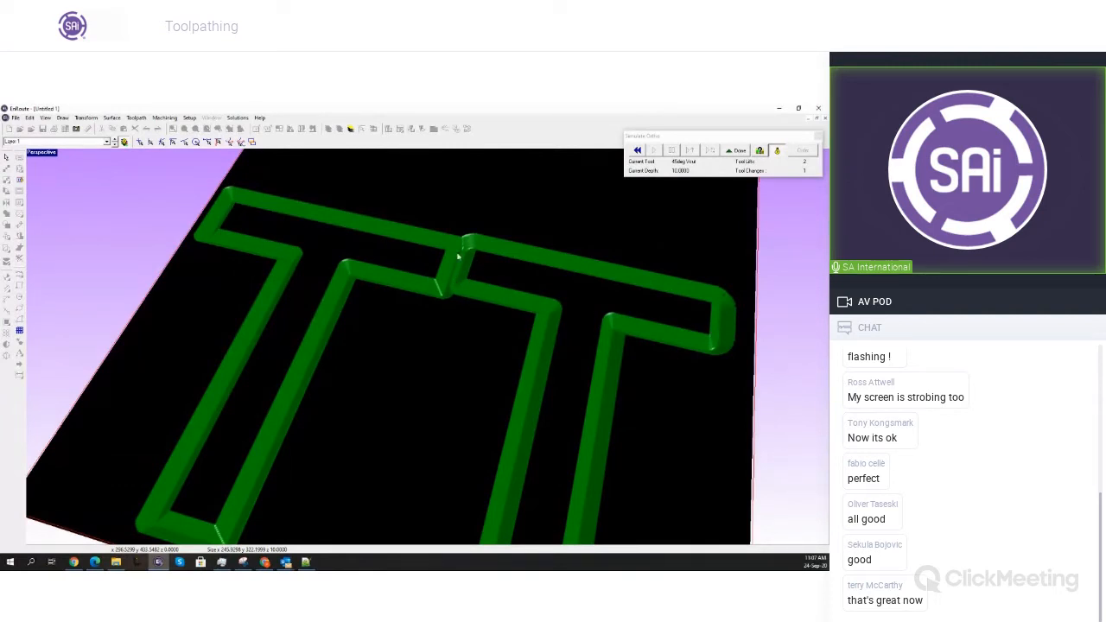
scroll(717, 352, "up", 1)
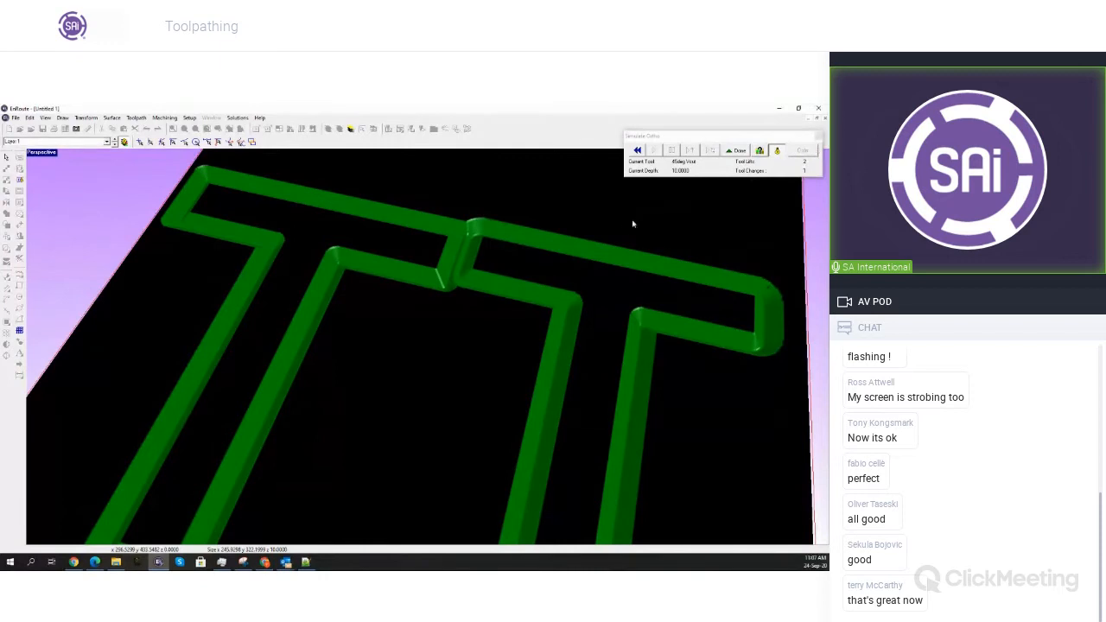
scroll(312, 281, "down", 3)
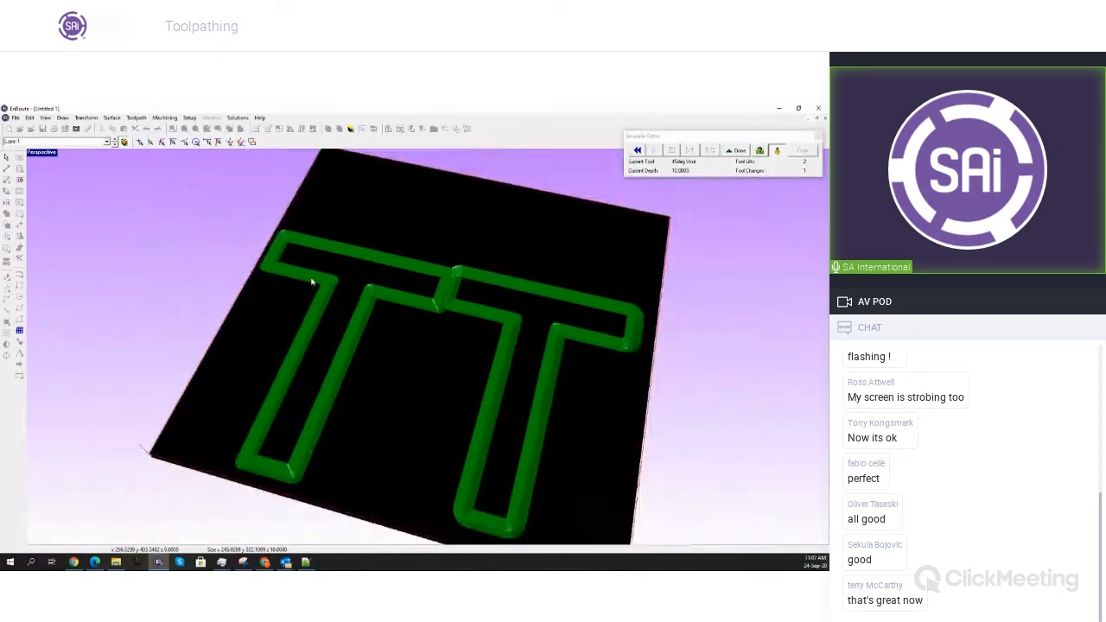
left_click(819, 137)
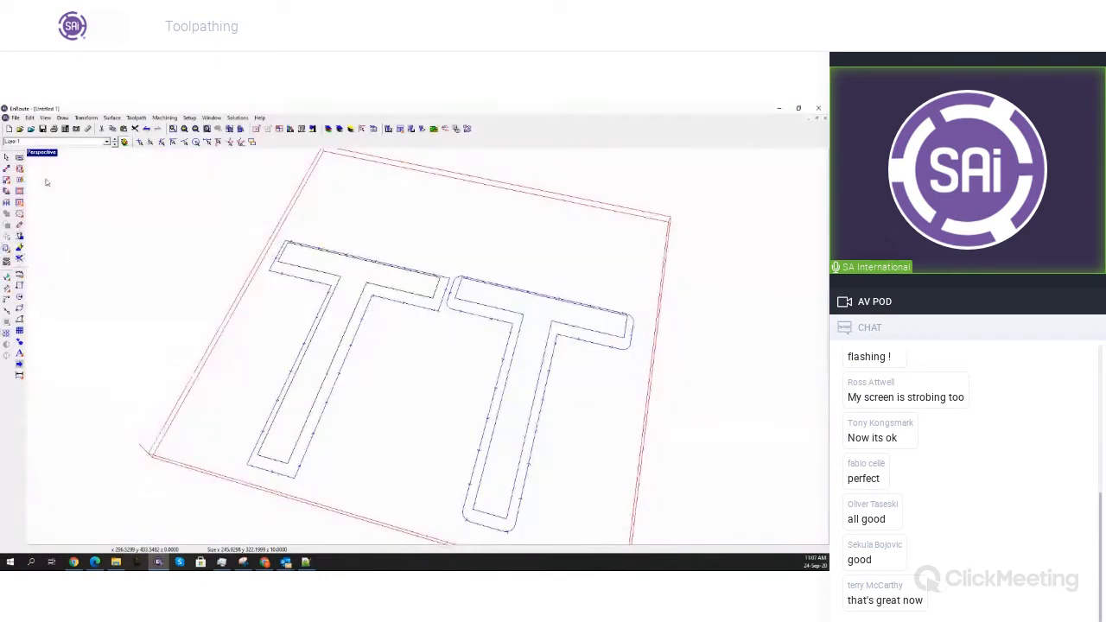
Maximize the Top view and look at the inlay gap option in the left T's Router Offset settings without applying any change
double_click(38, 158)
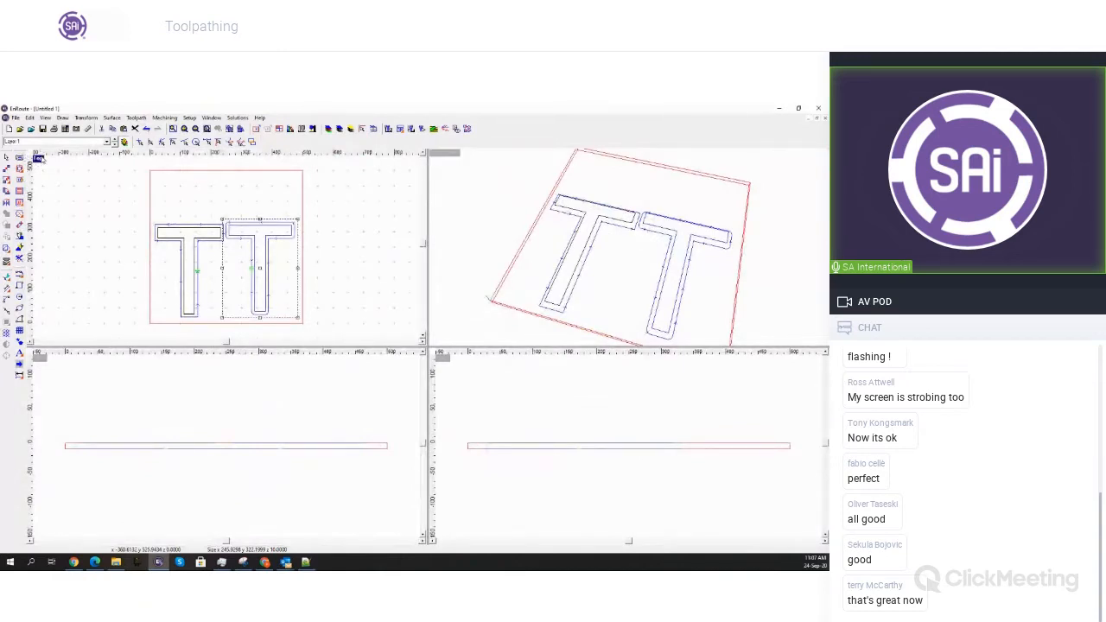
right_click(305, 300)
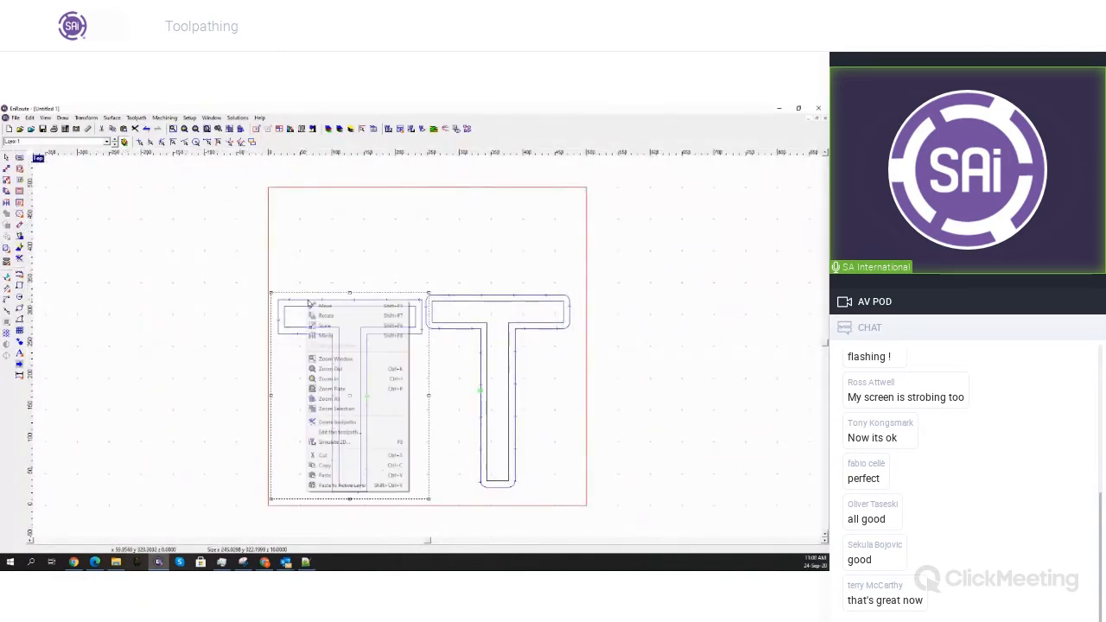
left_click(369, 433)
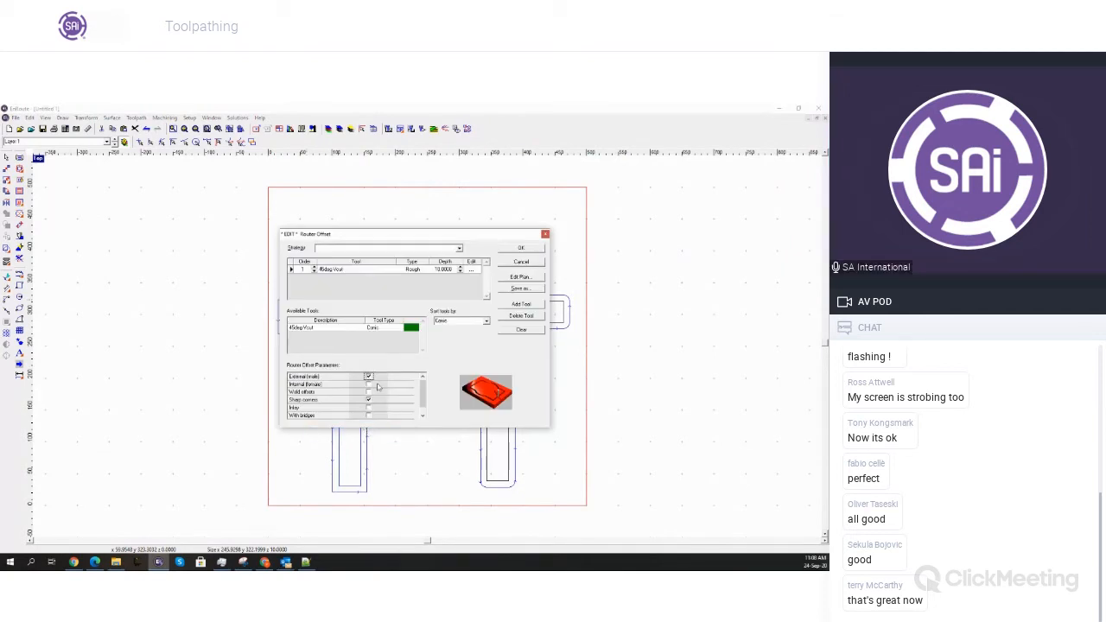
left_click(369, 400)
scroll(393, 394, "down", 1)
left_click(370, 400)
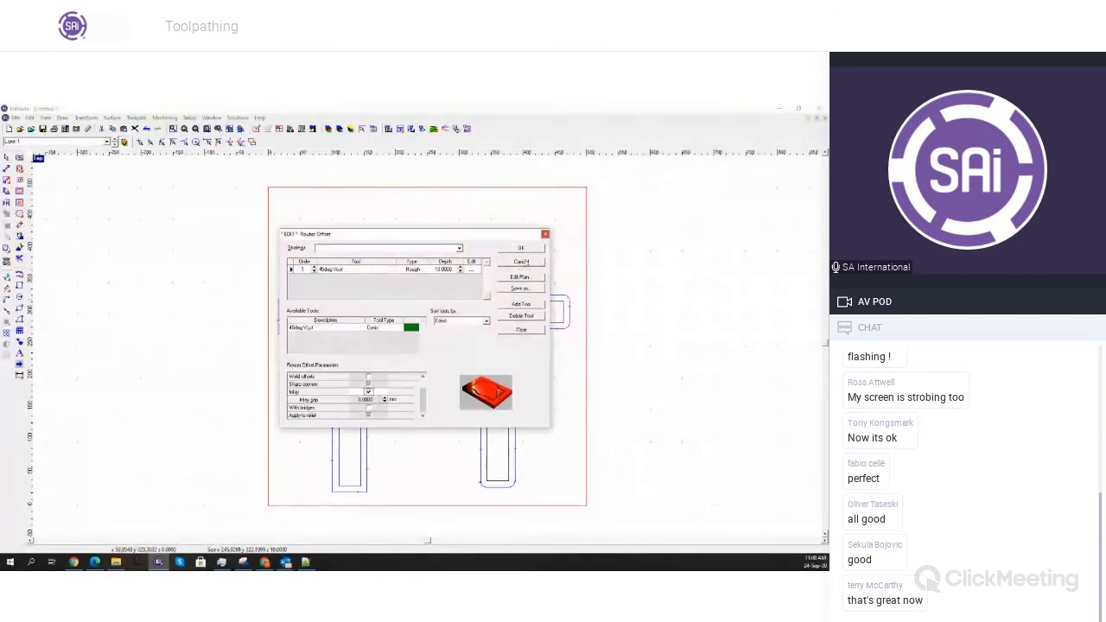
double_click(365, 400)
left_click(518, 261)
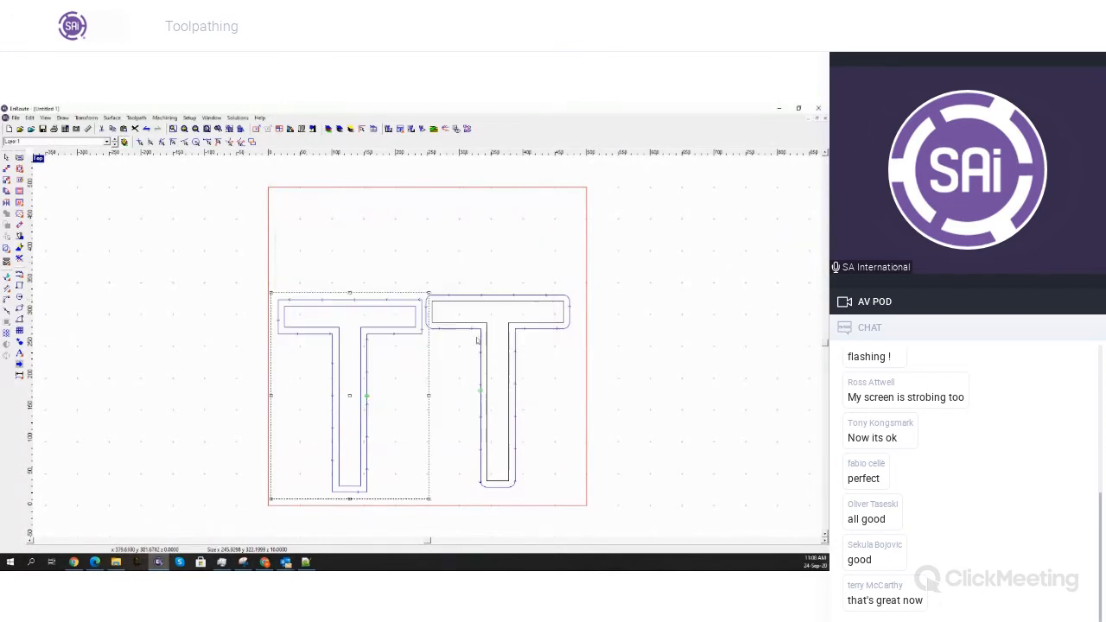
Delete the right T and remove the offset toolpath from the remaining T
left_click(455, 305)
key("Delete")
left_click(387, 311)
right_click(369, 367)
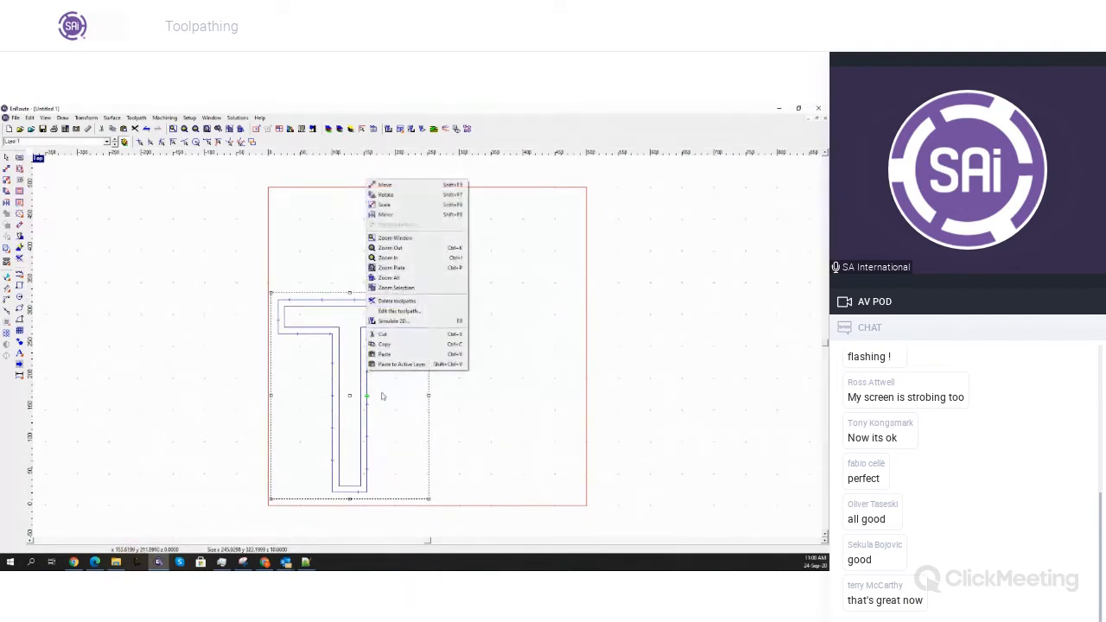
left_click(381, 304)
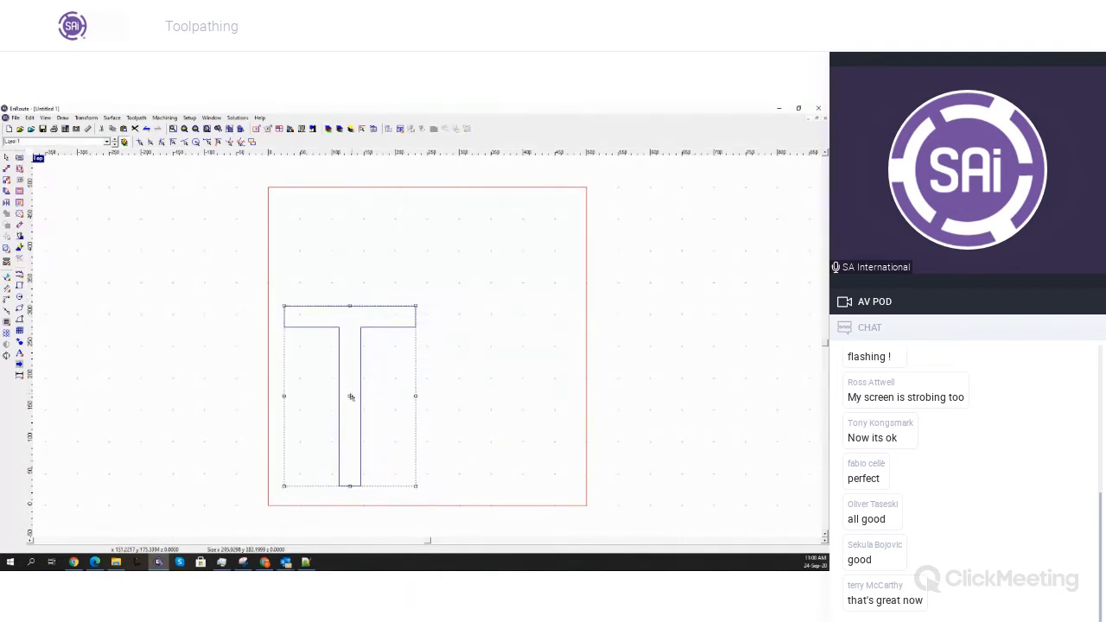
Shorten the T to about 204 by 205 mm and place a copy of it up and to its right on the plate
left_click_drag(284, 306, 285, 354)
left_click_drag(350, 422, 507, 332, "ctrl")
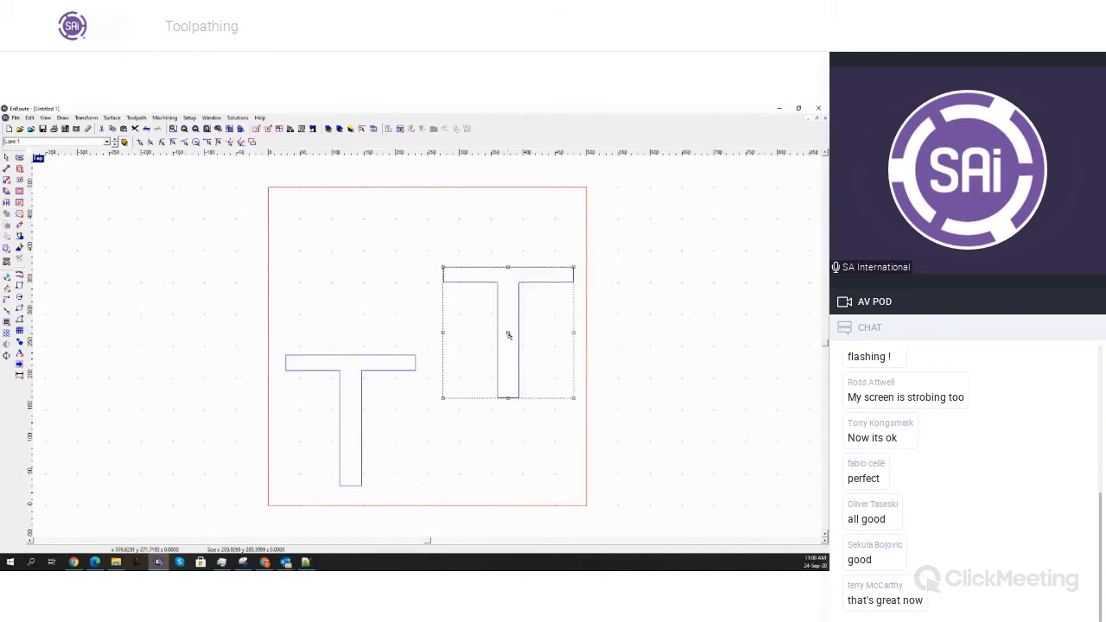
left_click(389, 439)
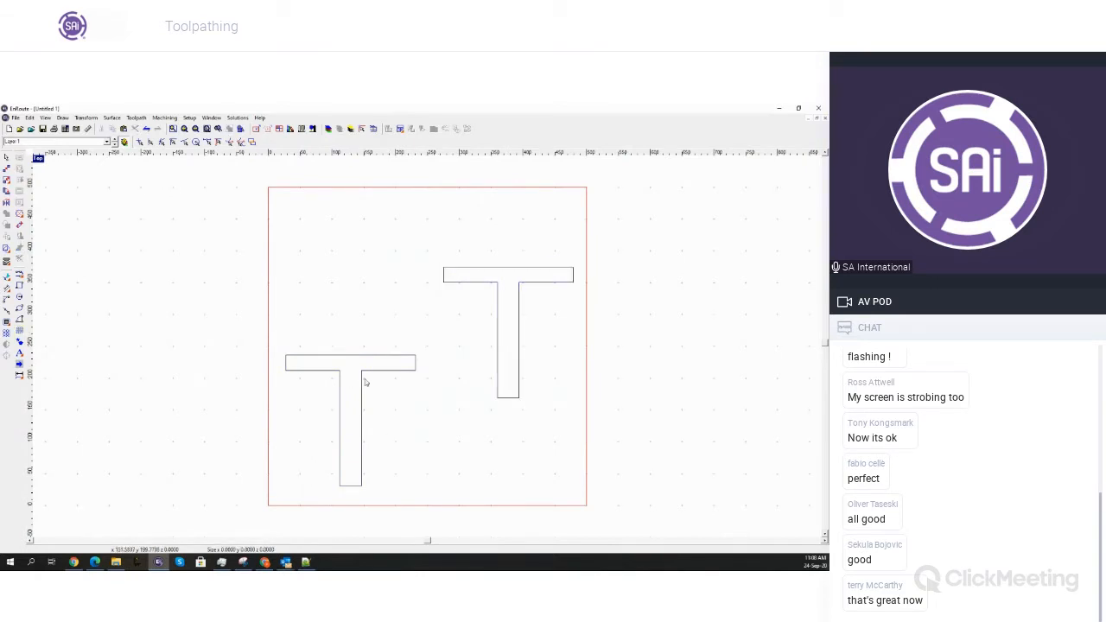
Start a Hatch Fill toolpath for the lower-left T using the 4mm Downshear end mill
left_click(363, 383)
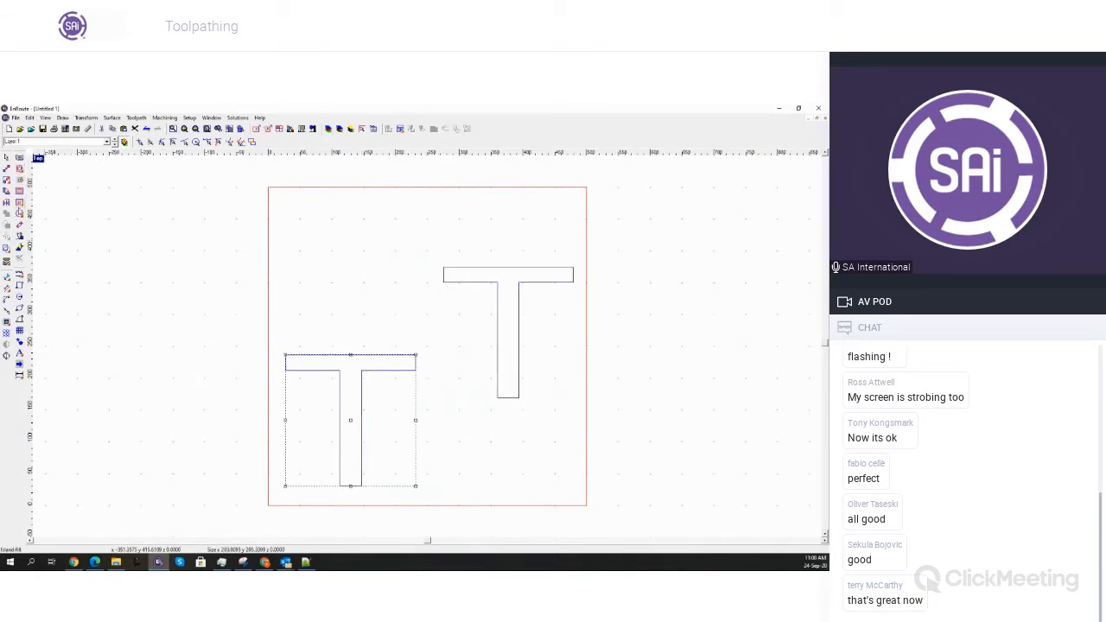
left_click(19, 201)
left_click(486, 322)
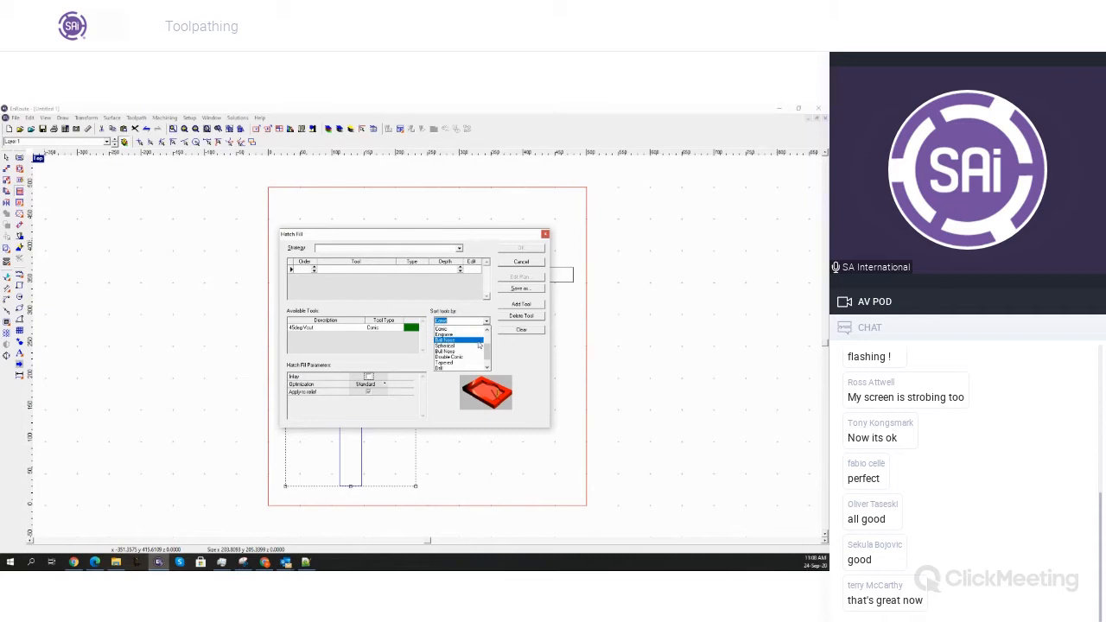
left_click(472, 352)
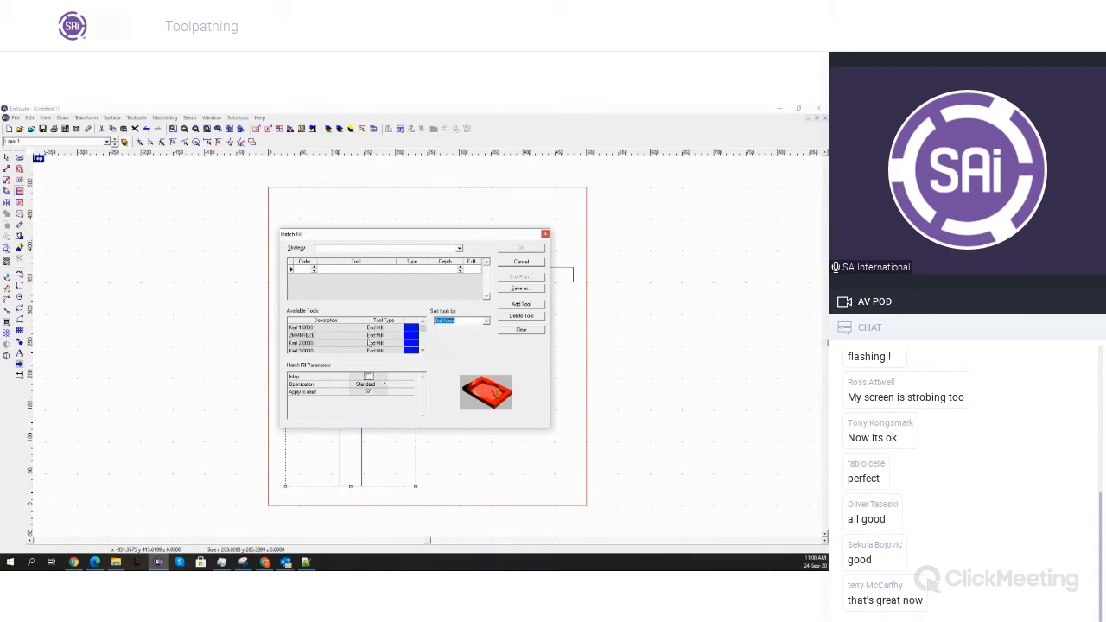
left_click(422, 350)
left_click(423, 350)
left_click(423, 350)
left_click(422, 350)
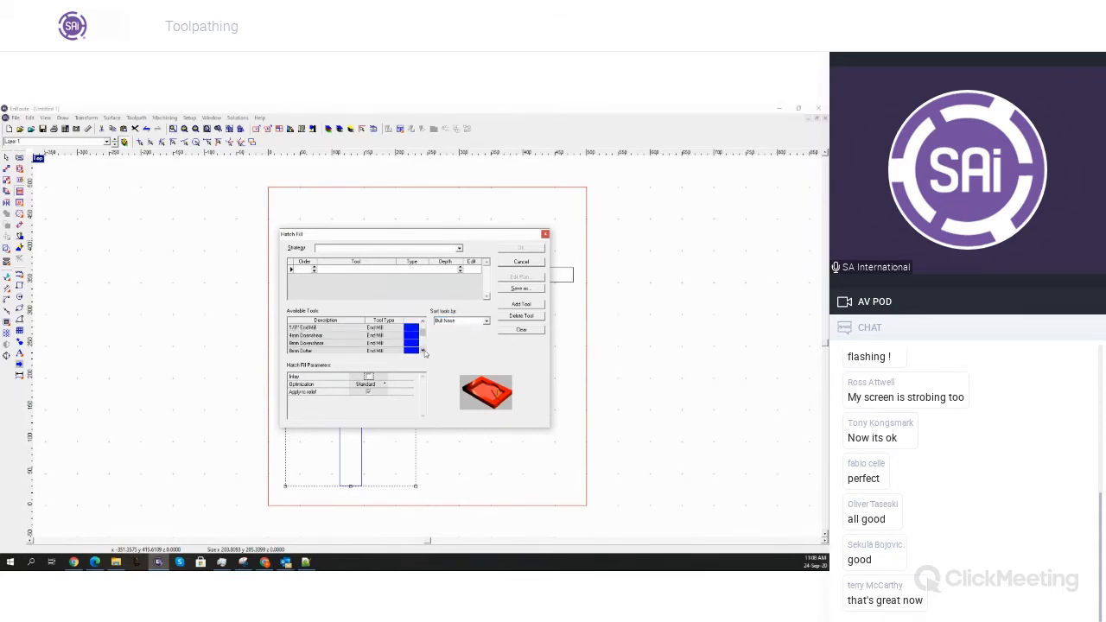
double_click(341, 340)
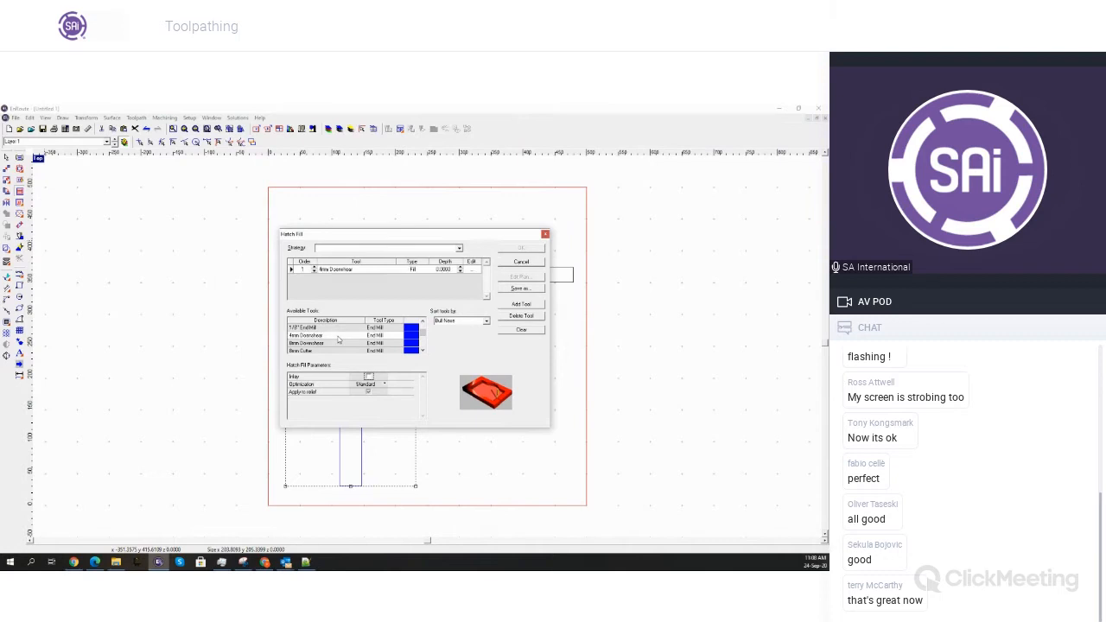
Set the hatch fill depth to 4 mm
left_click(453, 269)
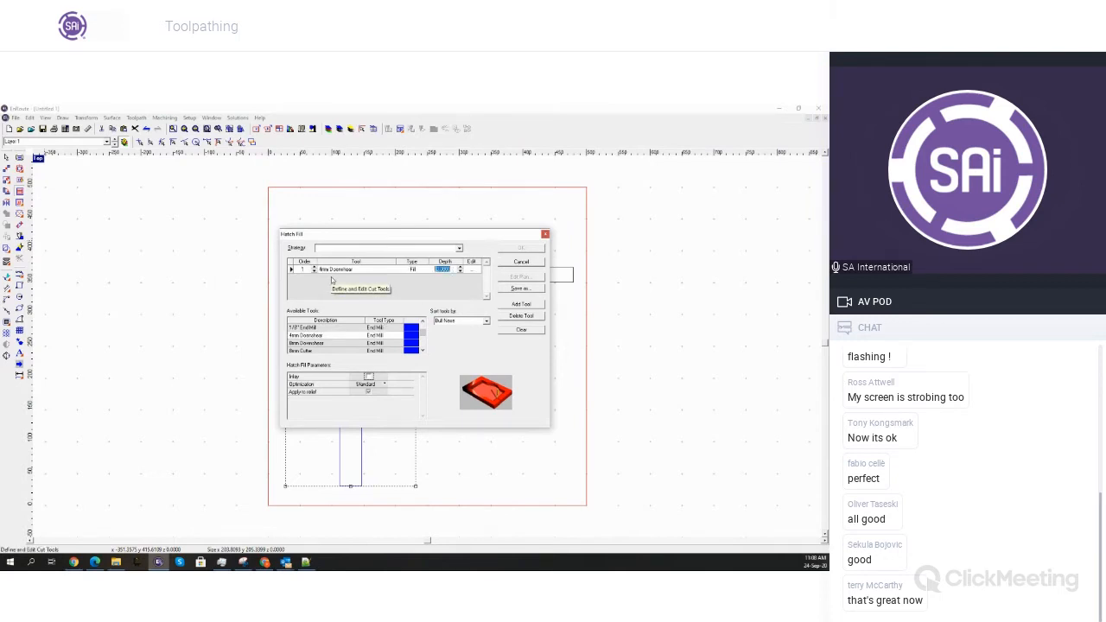
type("10")
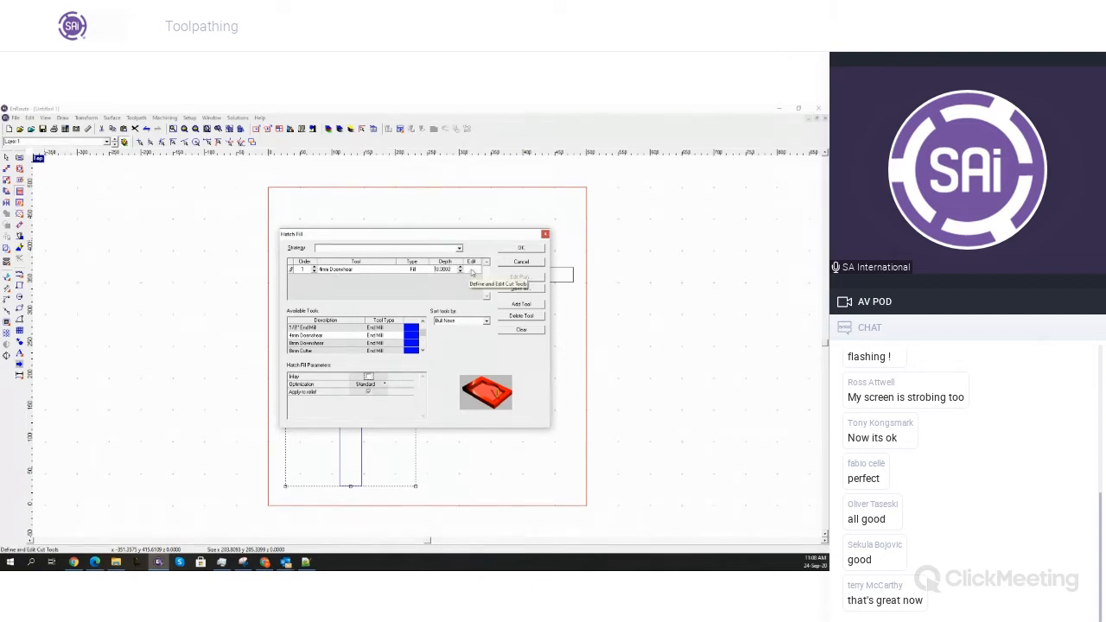
left_click_drag(452, 270, 387, 270)
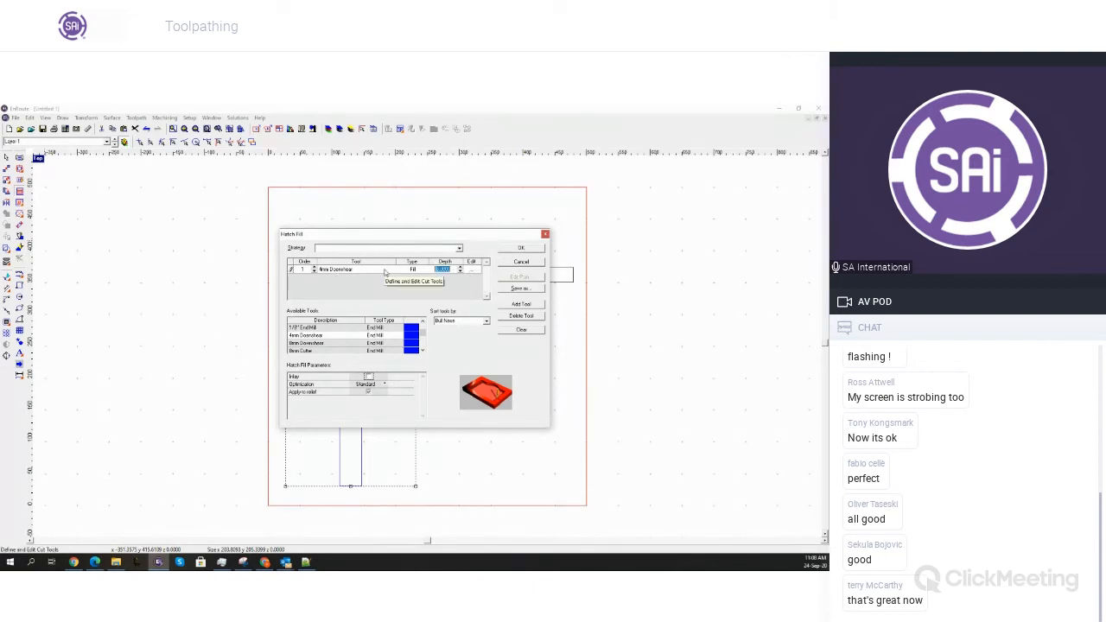
type("4")
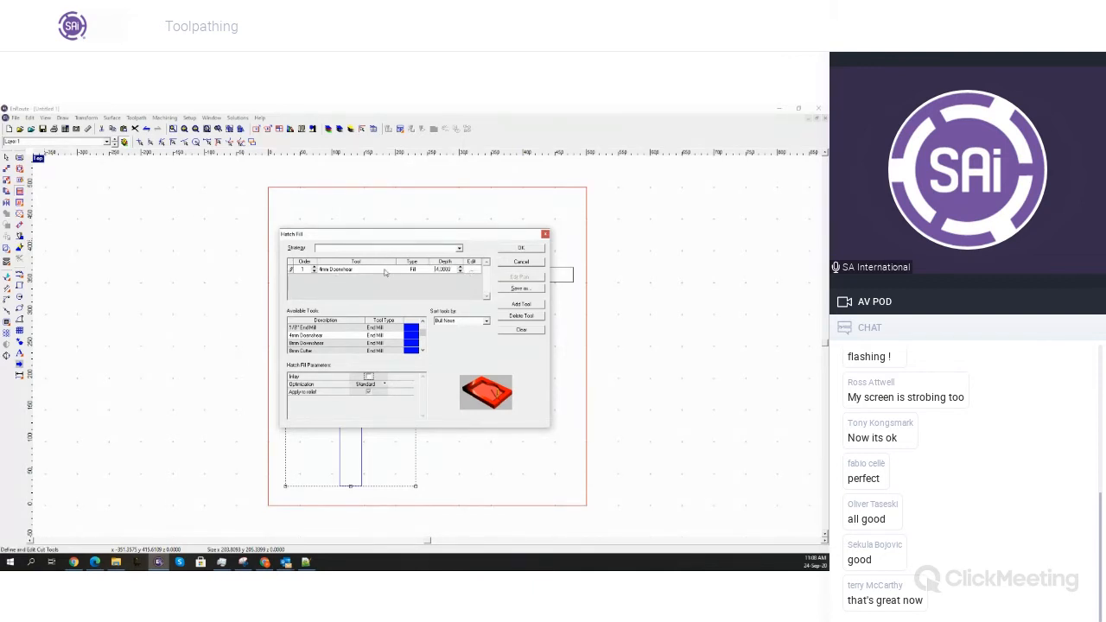
Adjust the fill overlap in the 4mm Downshear's cut definition and check its passes
left_click(474, 271)
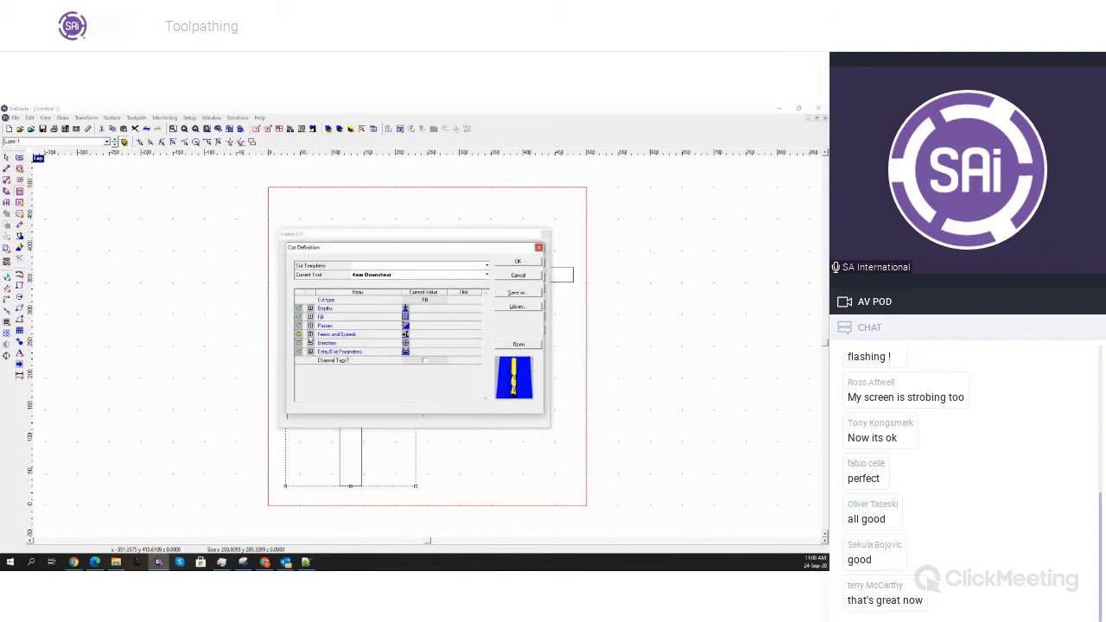
left_click(310, 316)
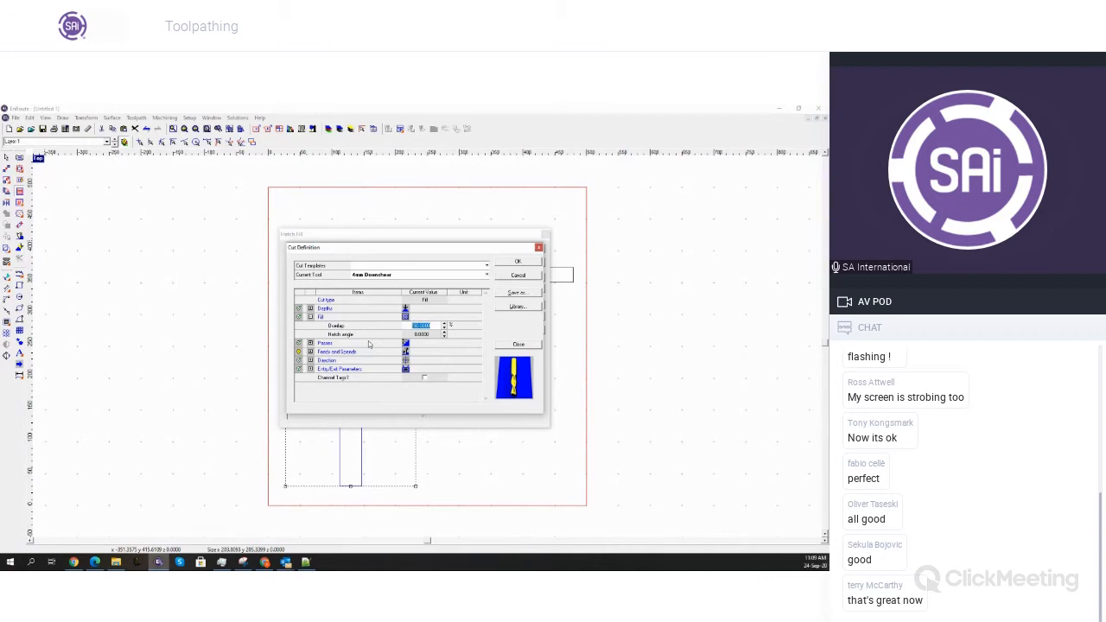
type("1")
key("Tab")
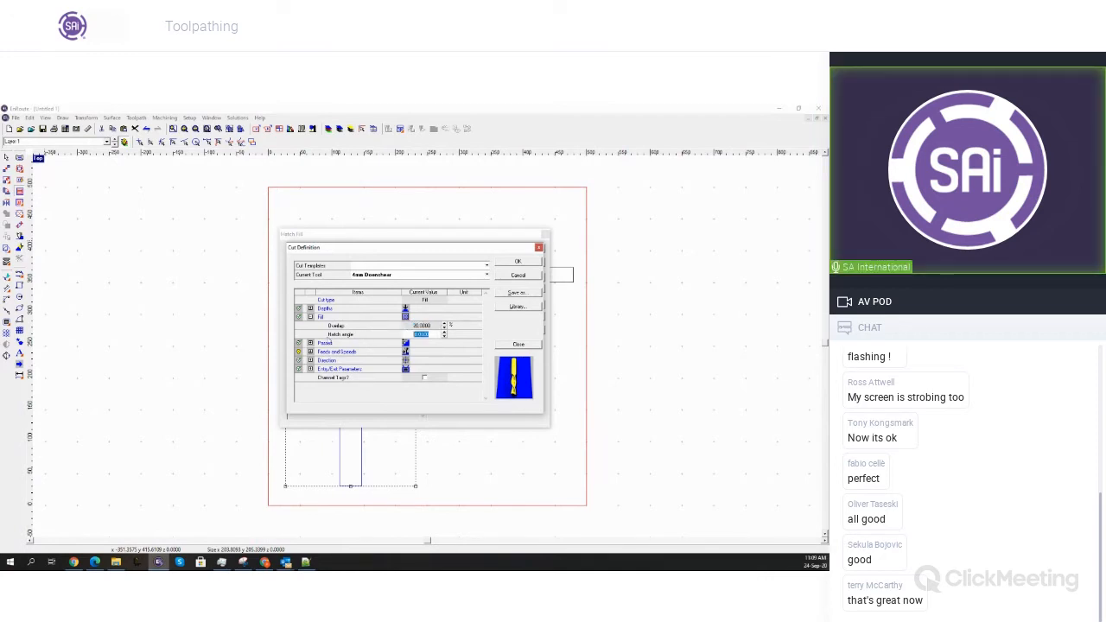
left_click(310, 344)
left_click(312, 344)
left_click(520, 260)
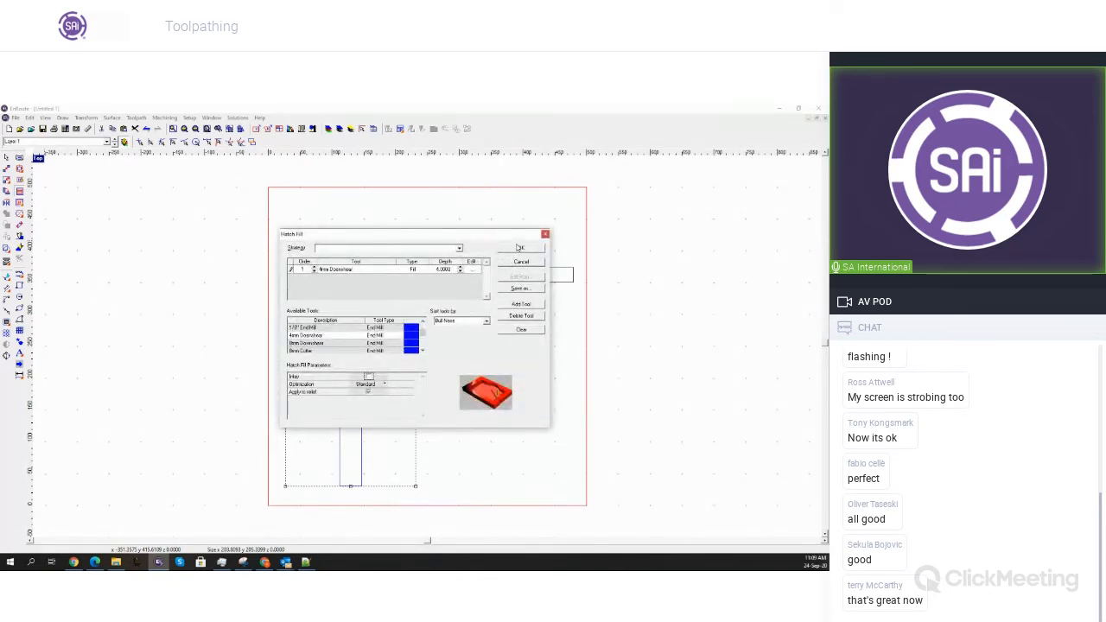
Enable inlay with a 1 mm gap and create the hatch fill on the lower-left T
left_click(368, 377)
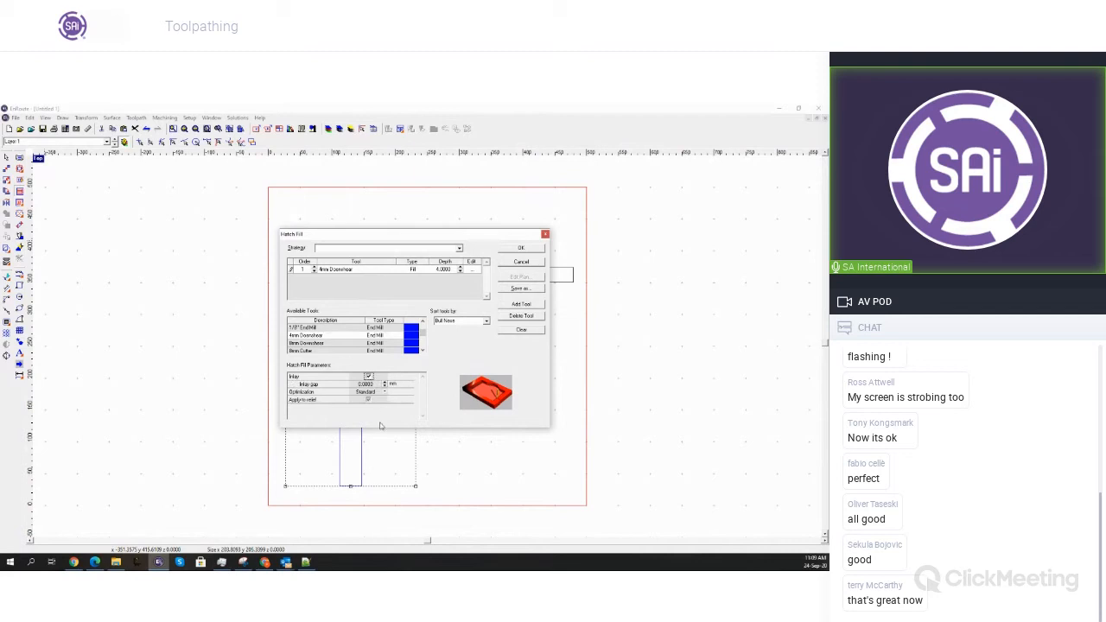
type("1")
key("Tab")
left_click(521, 249)
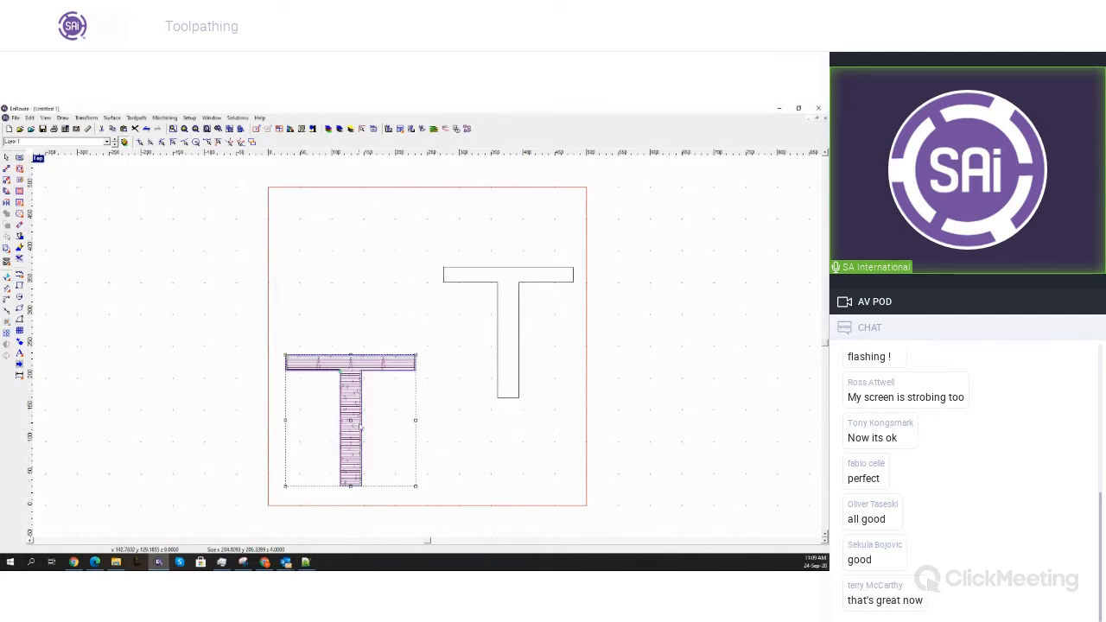
Start a Router Offset for the upper-right T, replacing the 45-degree V-cut tool with the 4mm Downshear
scroll(361, 427, "up", 2)
scroll(380, 415, "up", 2)
scroll(380, 412, "down", 3)
left_click(576, 205)
left_click(19, 169)
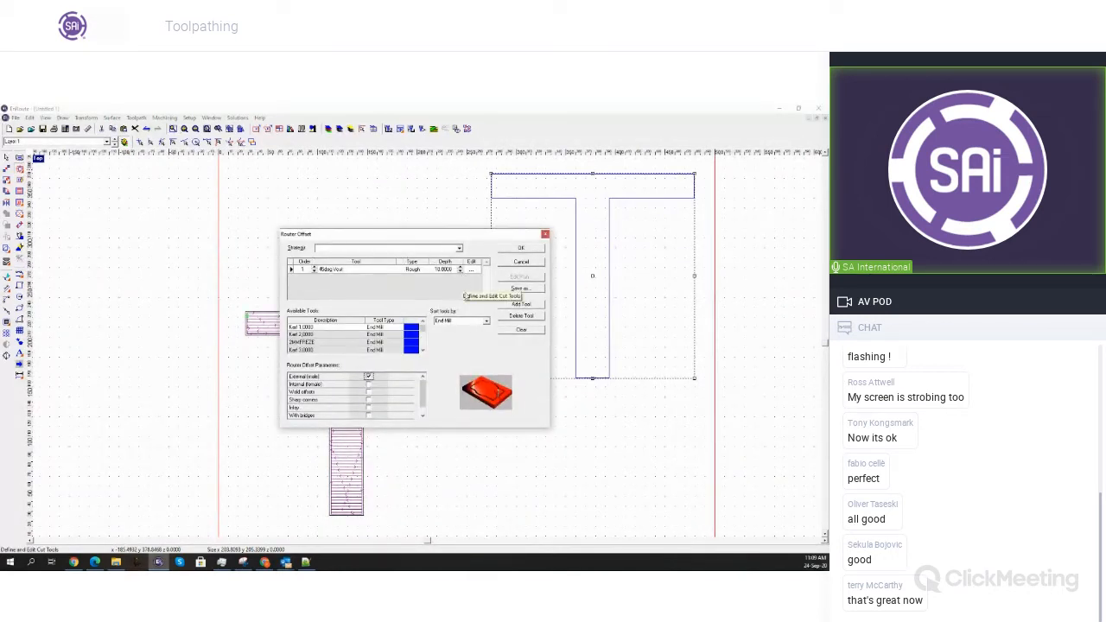
left_click(518, 317)
left_click(423, 351)
left_click(422, 351)
left_click(423, 351)
left_click(422, 351)
double_click(360, 336)
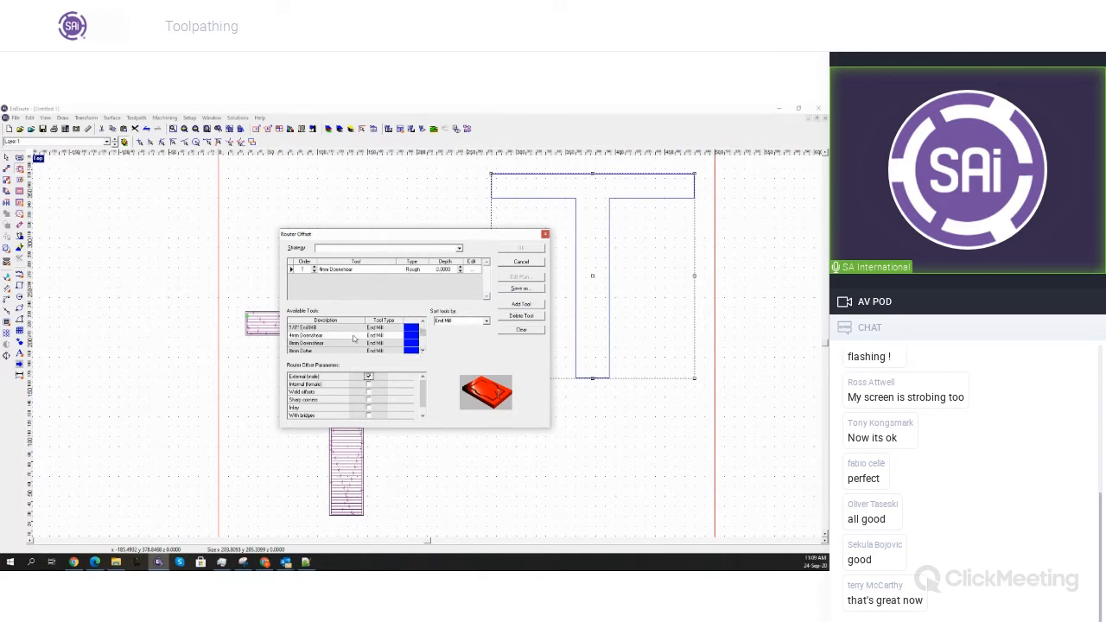
Set the offset depth to 10 mm, enable inlay with a 1 mm gap, and create the external offset toolpath
left_click(444, 270)
type("18")
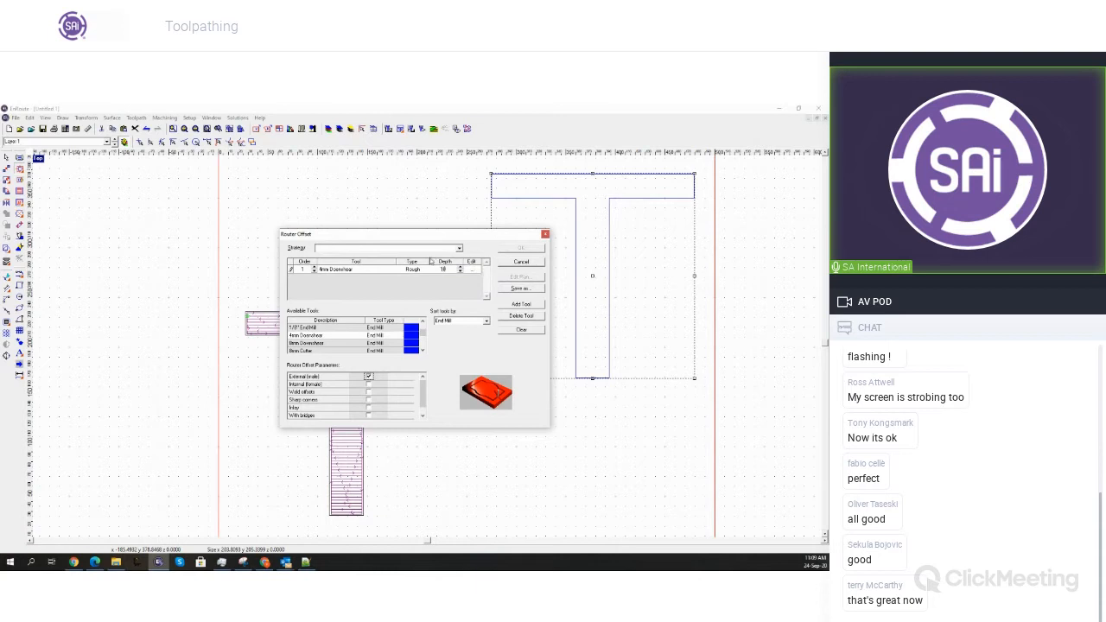
key("Tab")
left_click(368, 407)
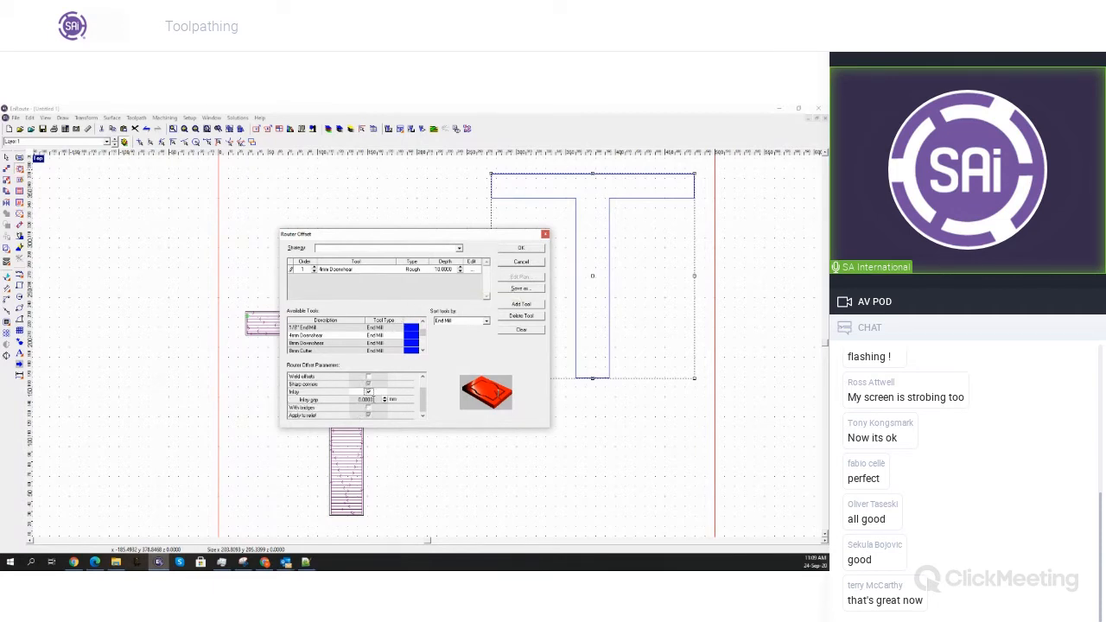
type("1")
key("Tab")
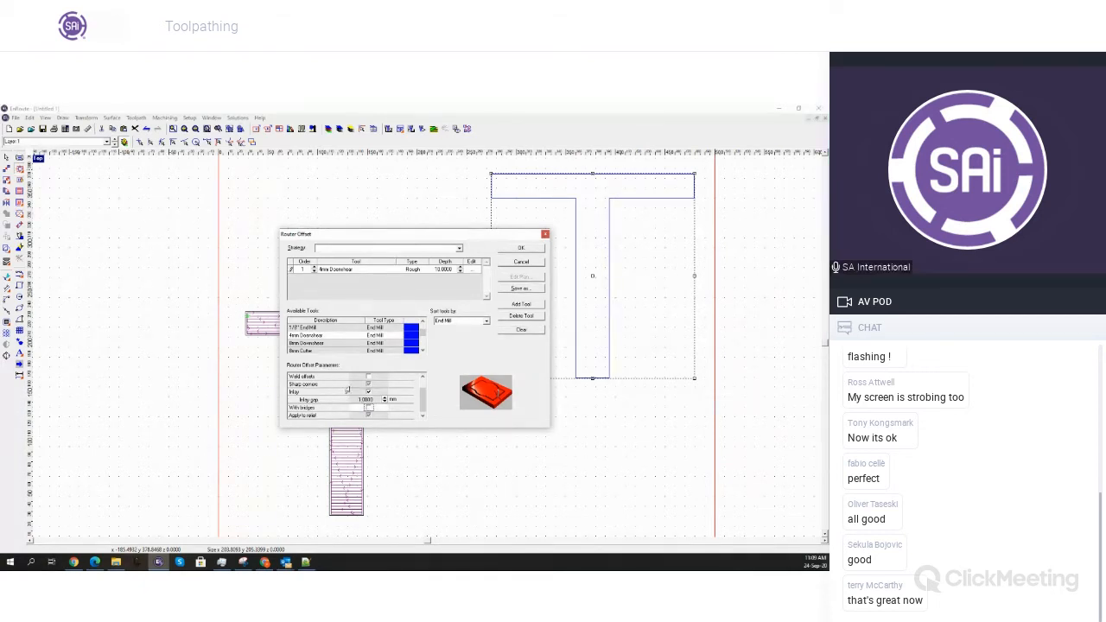
left_click(520, 249)
Move the offset T down beside the hatch-filled T and display the toolpaths at their real tool width
scroll(598, 261, "down", 1)
left_click_drag(593, 276, 573, 379)
key("w")
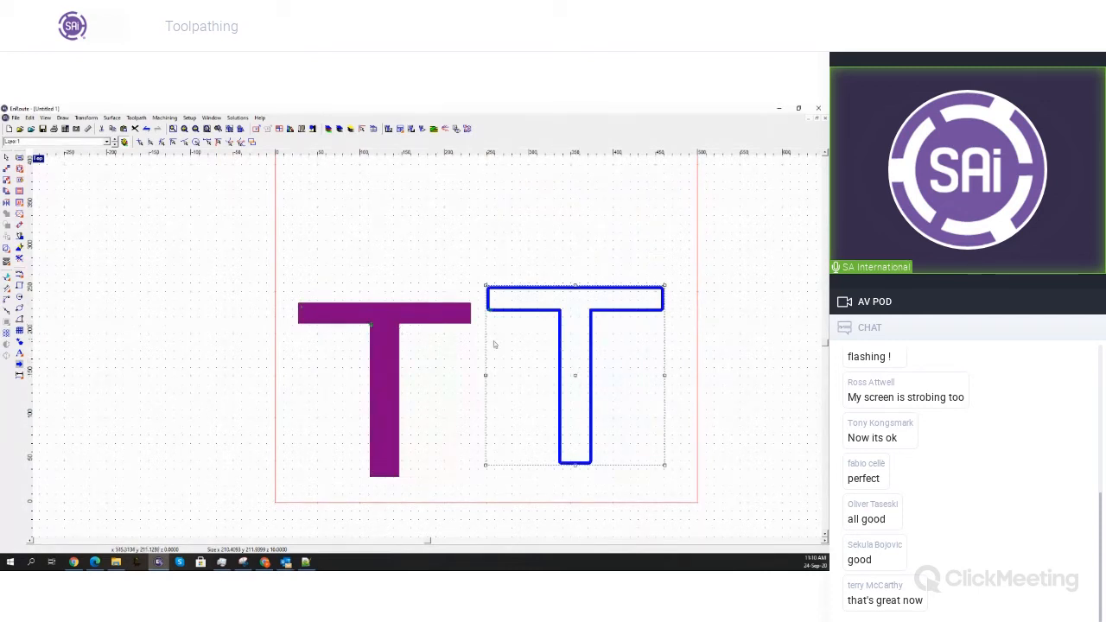
Center the offset T and the hatch-filled T on the plate so that they overlap
left_click_drag(576, 375, 574, 351)
key("c")
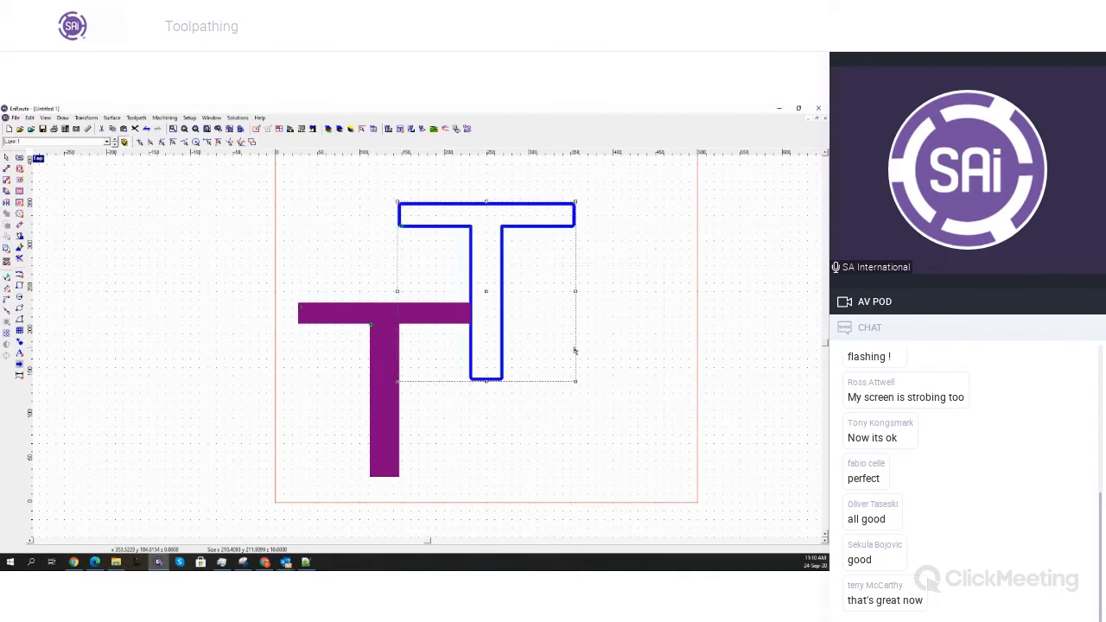
left_click(383, 311)
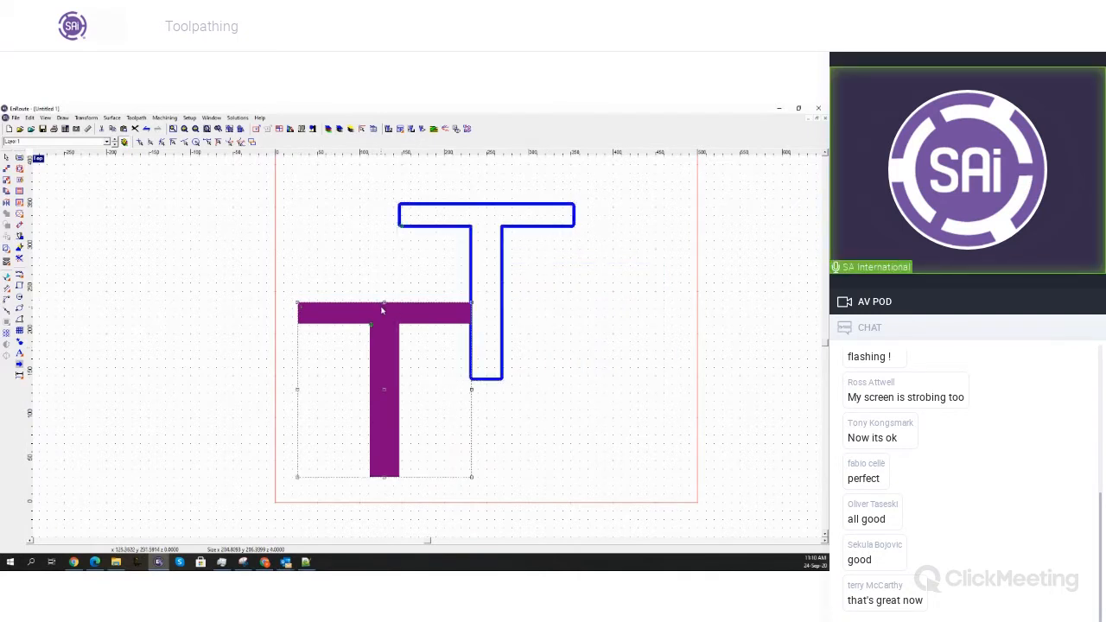
key("c")
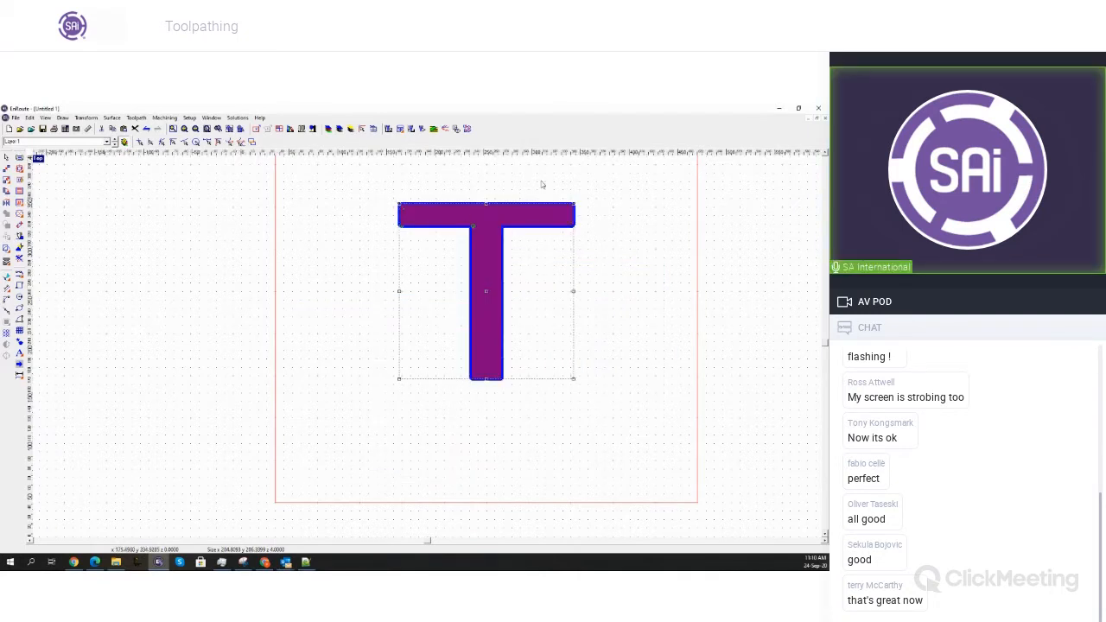
Examine up close how the offset and hatch fill toolpaths meet at the T's upper-right corner
scroll(543, 185, "up", 2)
scroll(642, 237, "up", 6)
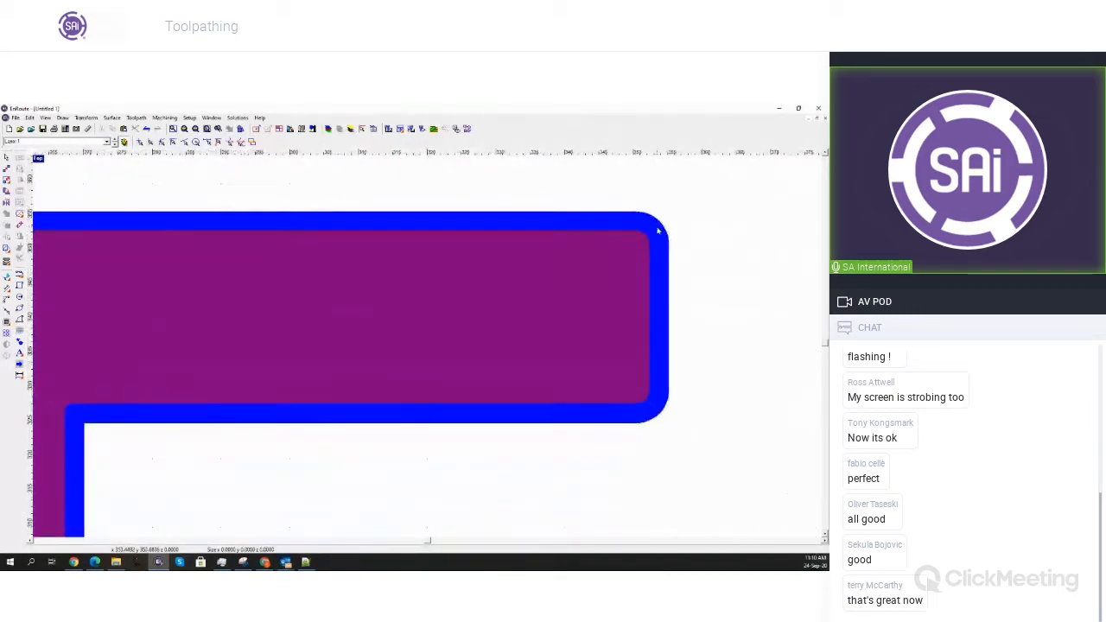
scroll(663, 229, "up", 2)
scroll(619, 247, "down", 6)
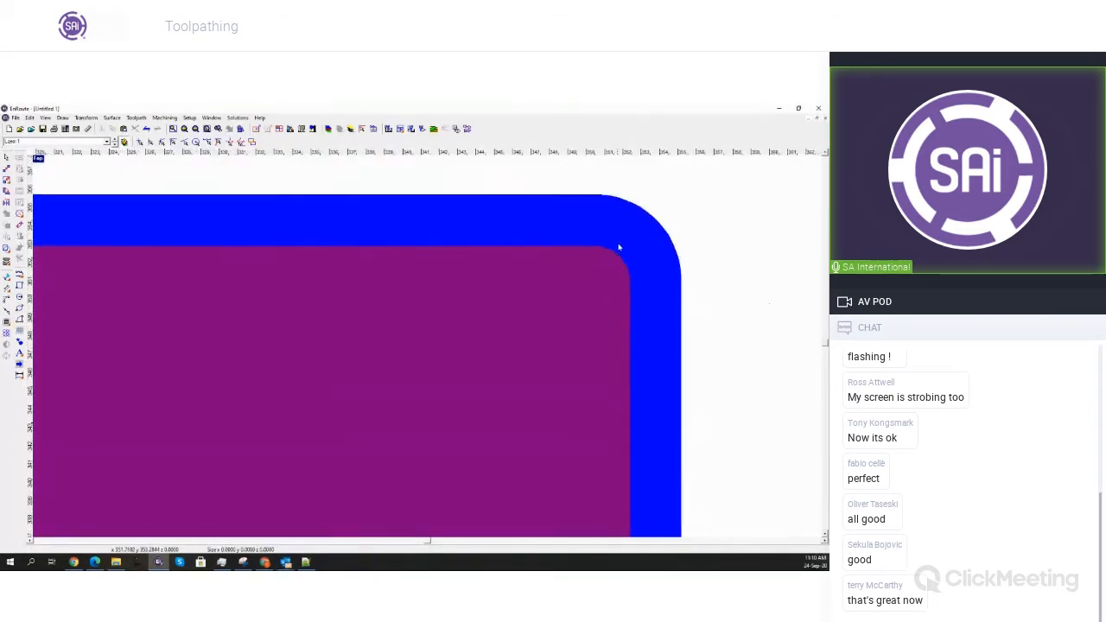
Examine the overlapping offset and hatch fill toolpaths around the T's corners and along its whole outline
scroll(612, 236, "down", 2)
scroll(186, 295, "down", 1)
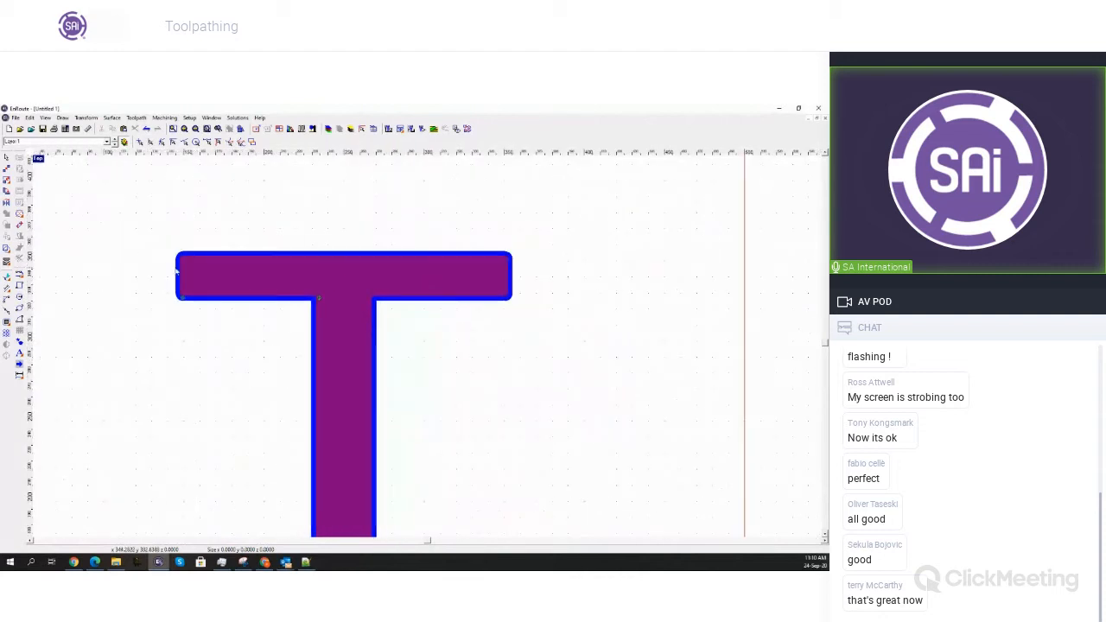
scroll(186, 295, "up", 4)
scroll(186, 295, "up", 1)
scroll(185, 294, "down", 6)
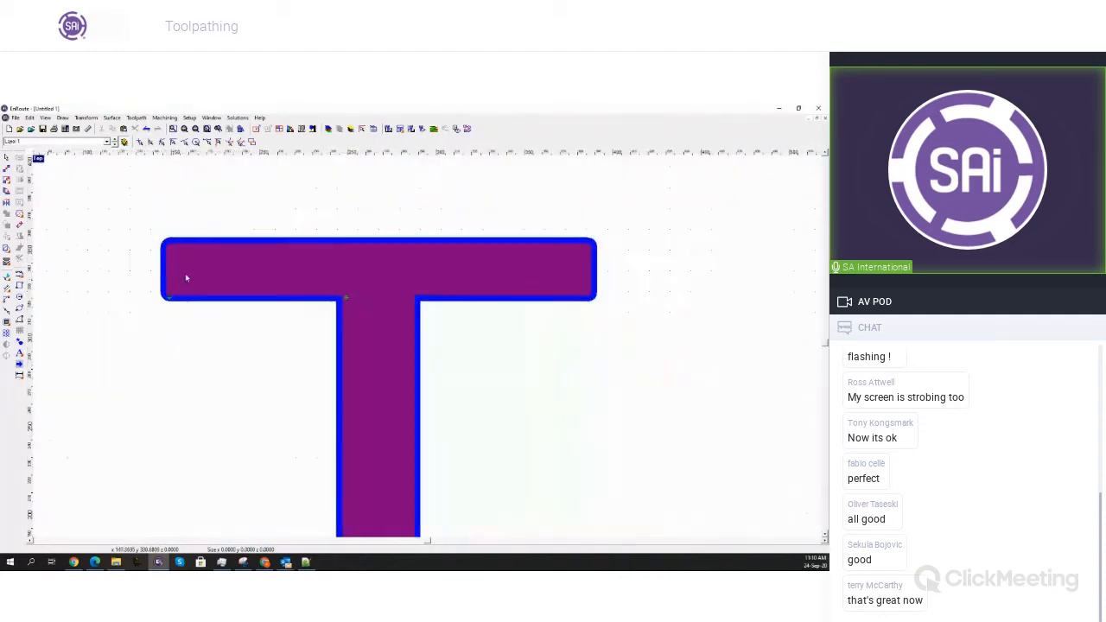
scroll(620, 252, "up", 1)
scroll(168, 334, "up", 2)
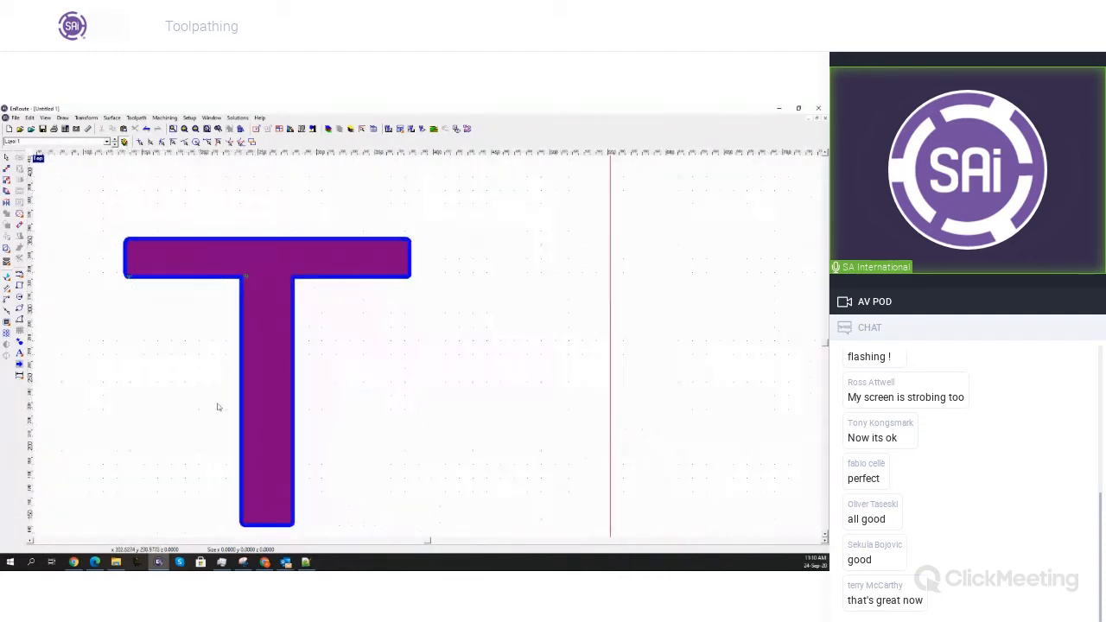
scroll(554, 337, "down", 4)
scroll(333, 388, "up", 1)
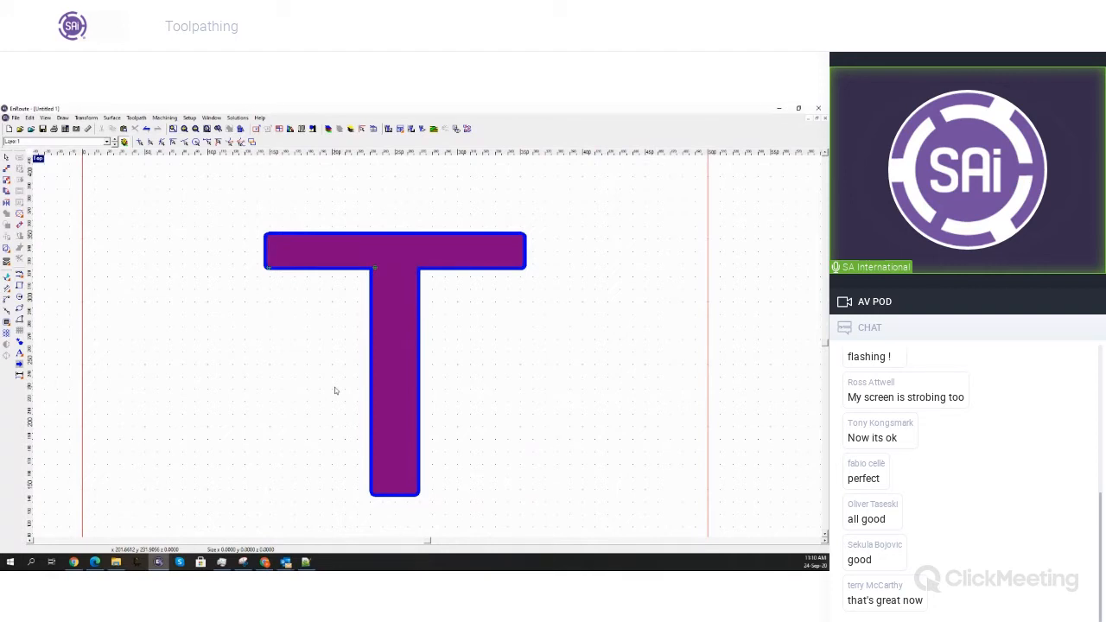
scroll(270, 239, "up", 5)
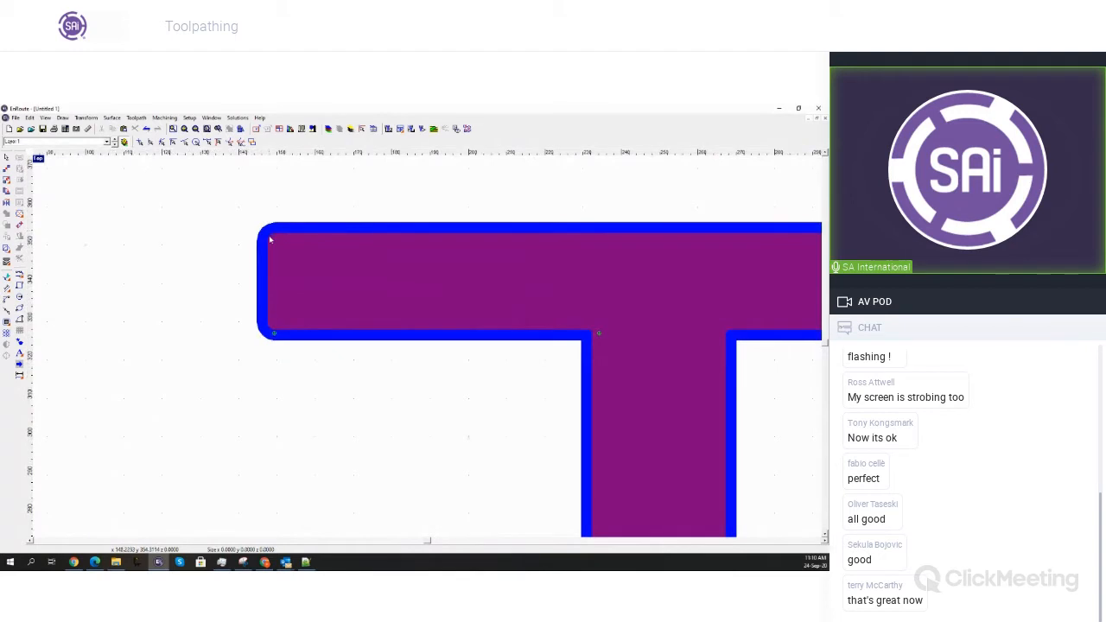
scroll(271, 239, "down", 1)
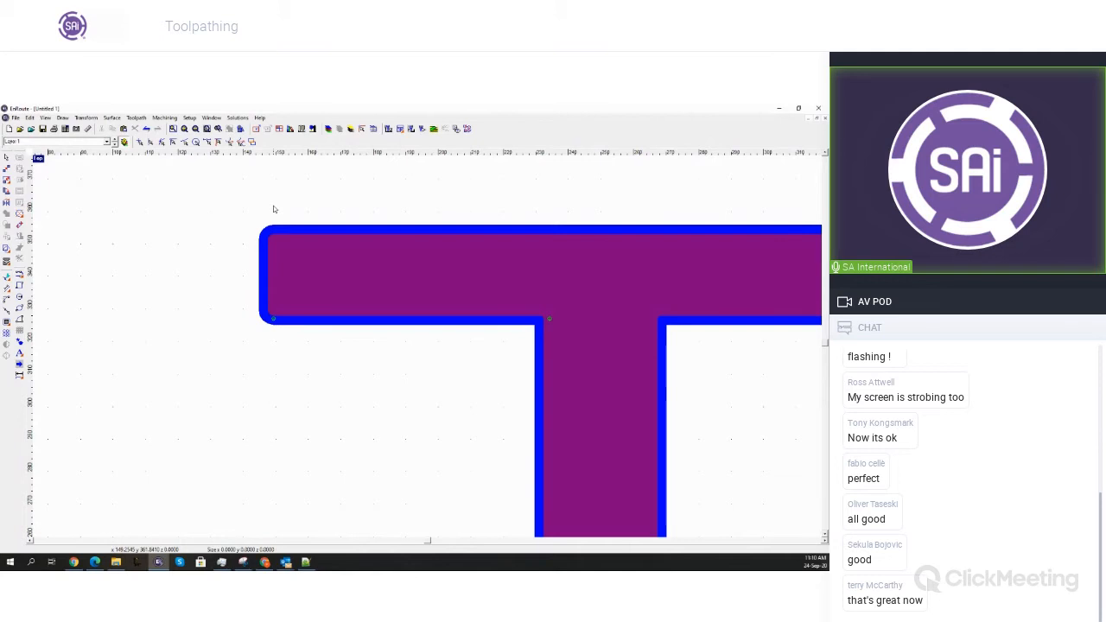
scroll(233, 197, "down", 3)
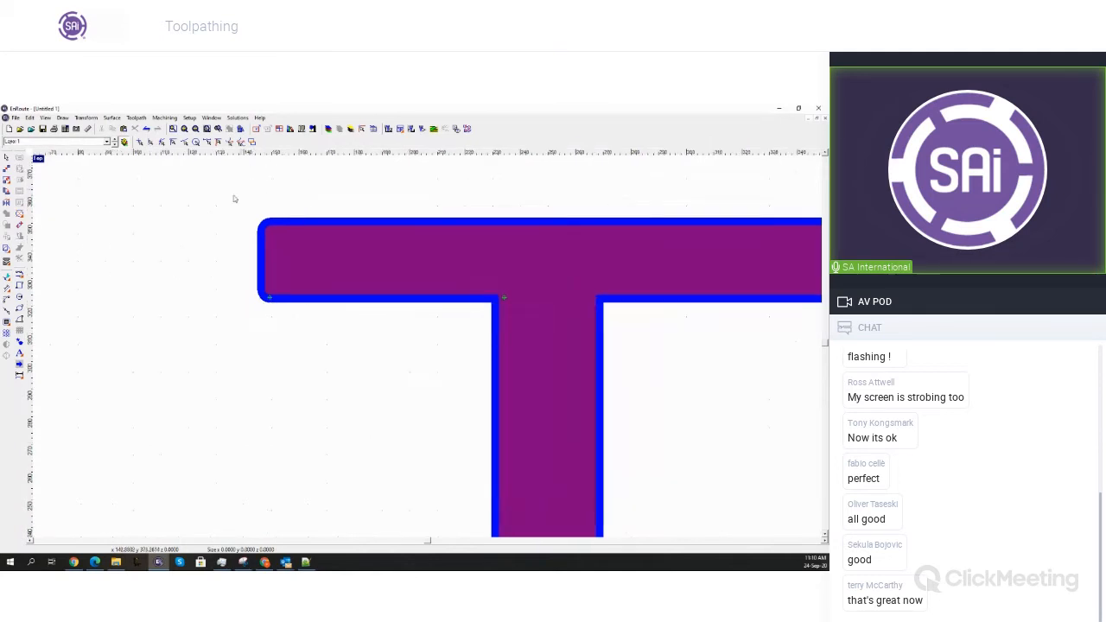
scroll(299, 233, "down", 2)
right_click(400, 245)
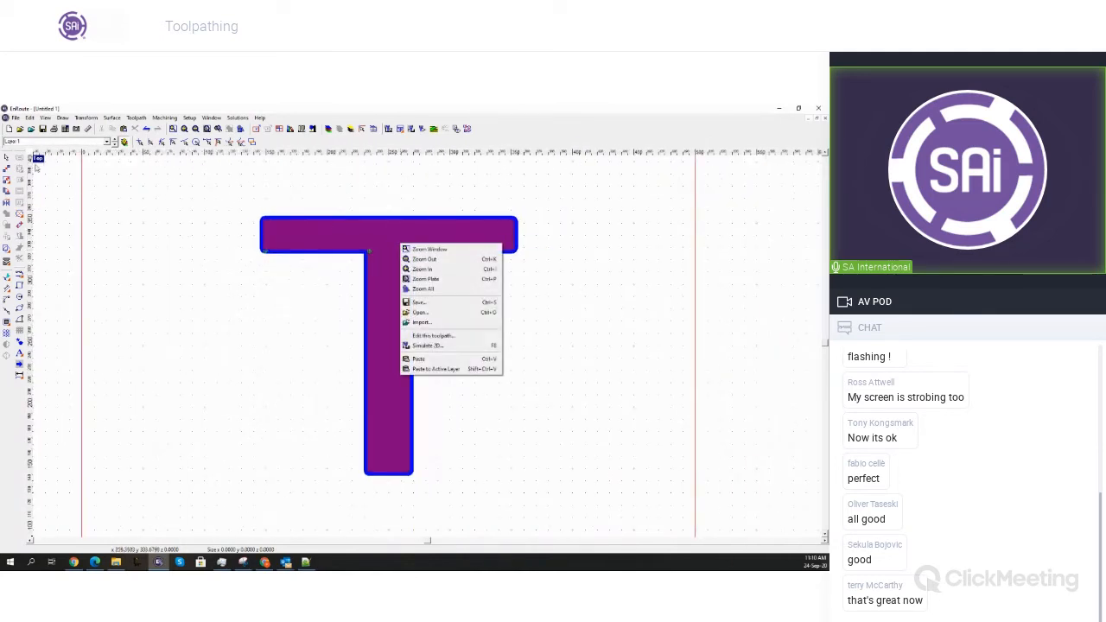
left_click(555, 331)
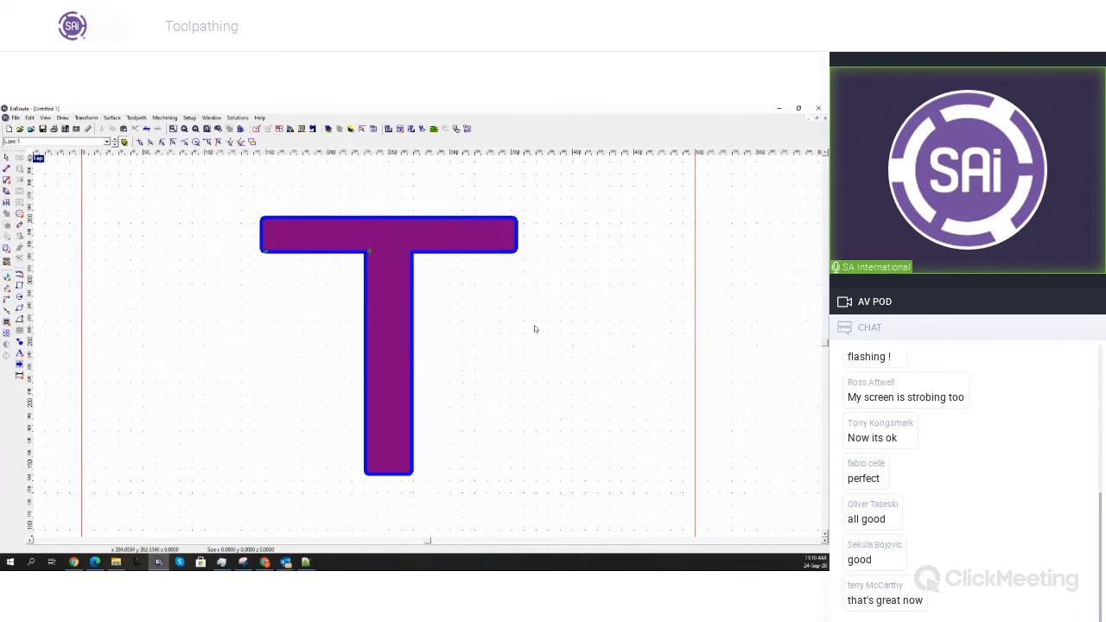
Display the toolpaths as thin lines again and move the hatch-filled T out to the left of the offset T
key("f")
key("f")
key("f")
key("f")
key("f")
key("f")
key("f")
left_click(411, 269)
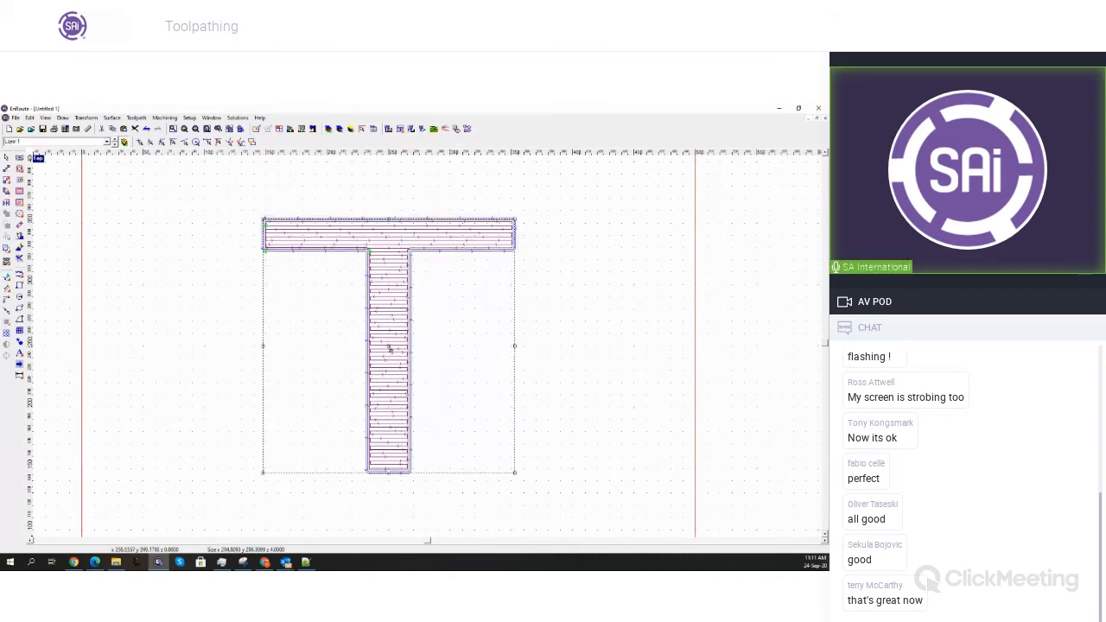
left_click_drag(389, 349, 185, 343)
Edit the offset T's toolpath and turn off its inlay option
left_click(378, 249)
right_click(368, 256)
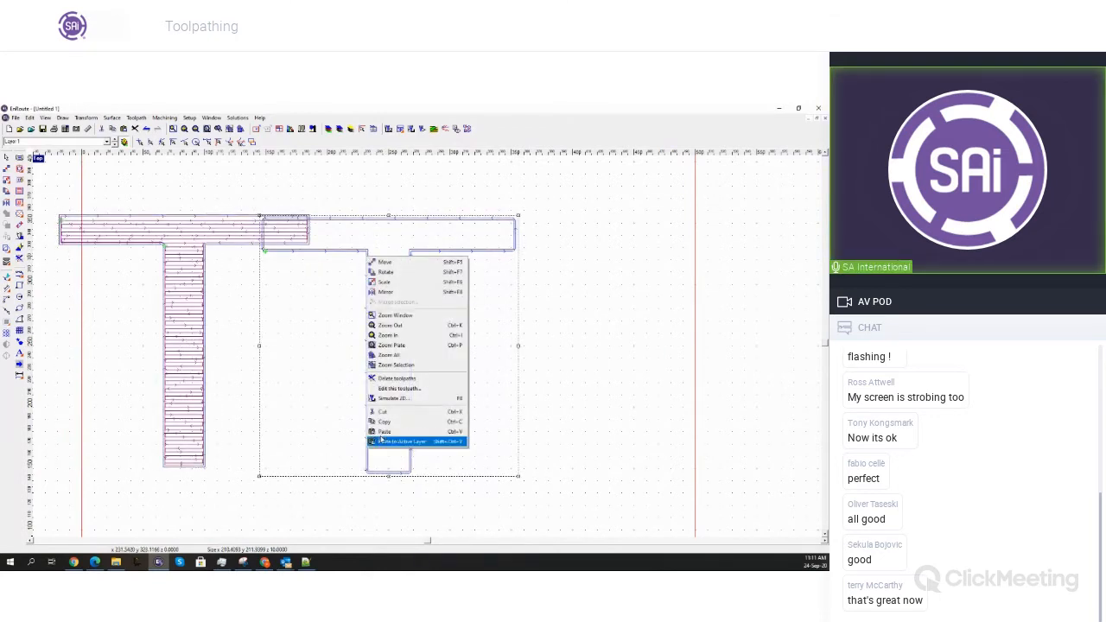
left_click(409, 390)
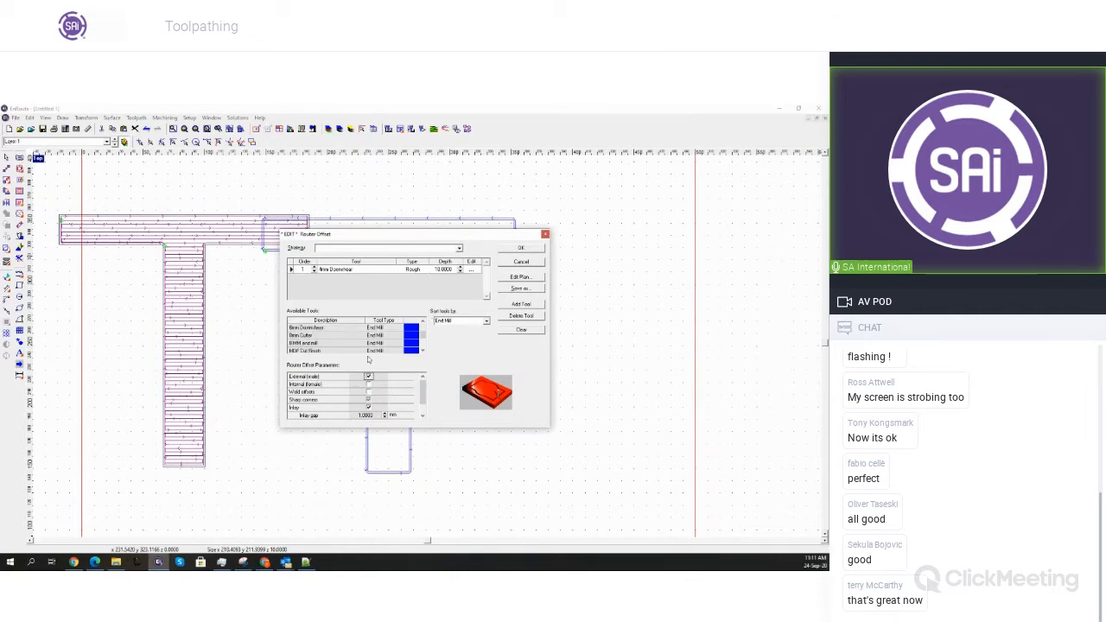
left_click(369, 407)
scroll(384, 404, "down", 1)
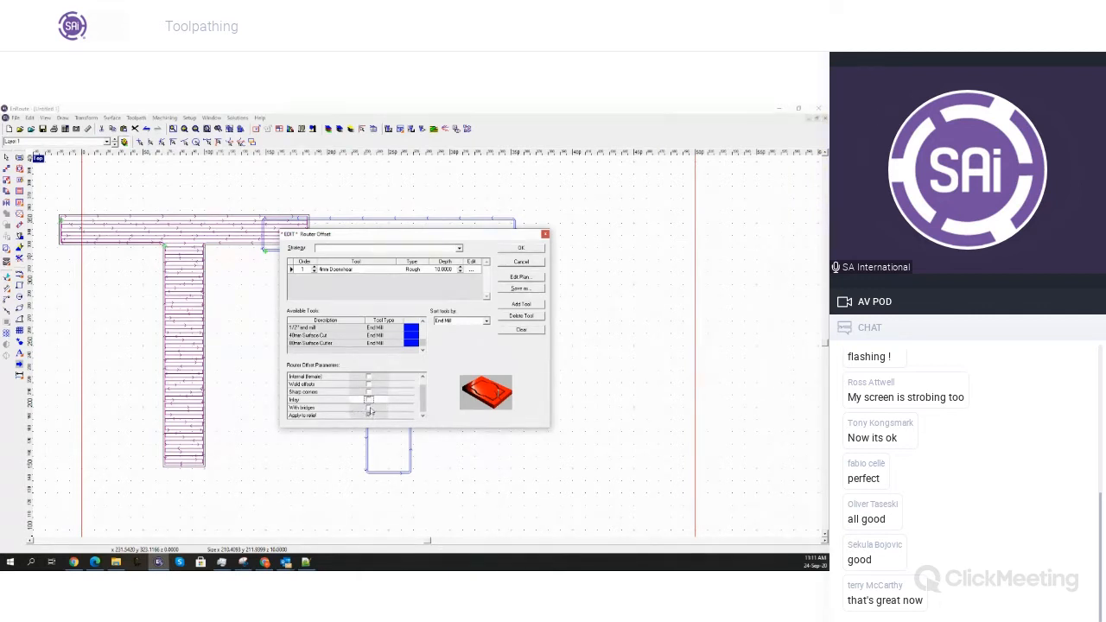
Try automatic bridges on the offset toolpath, reviewing the bridge types and switching from number to distance spacing
left_click(369, 407)
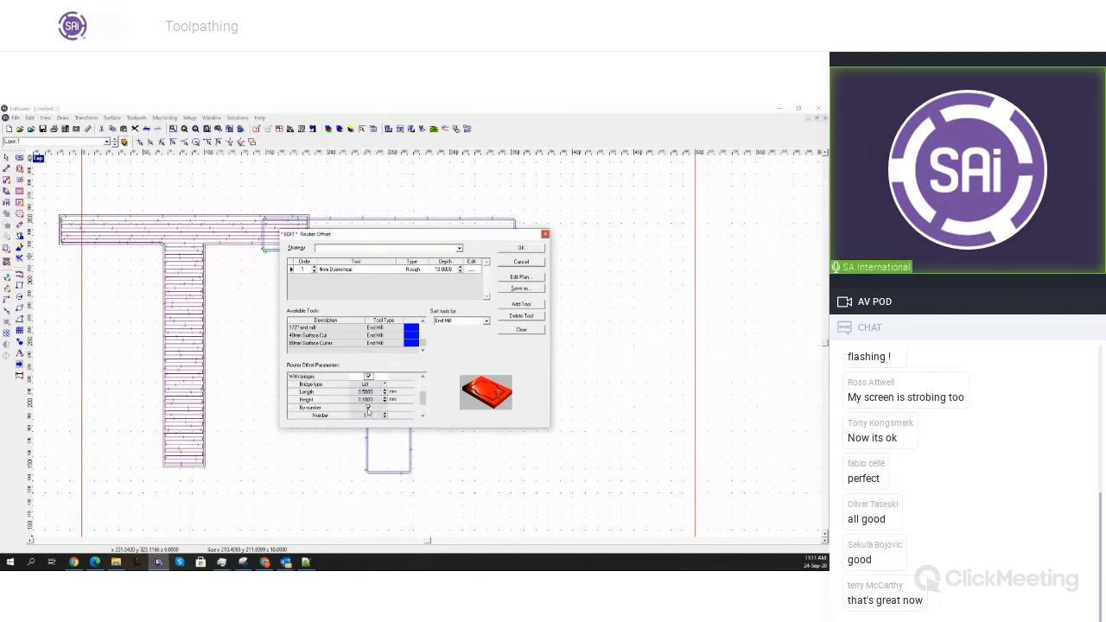
left_click(385, 384)
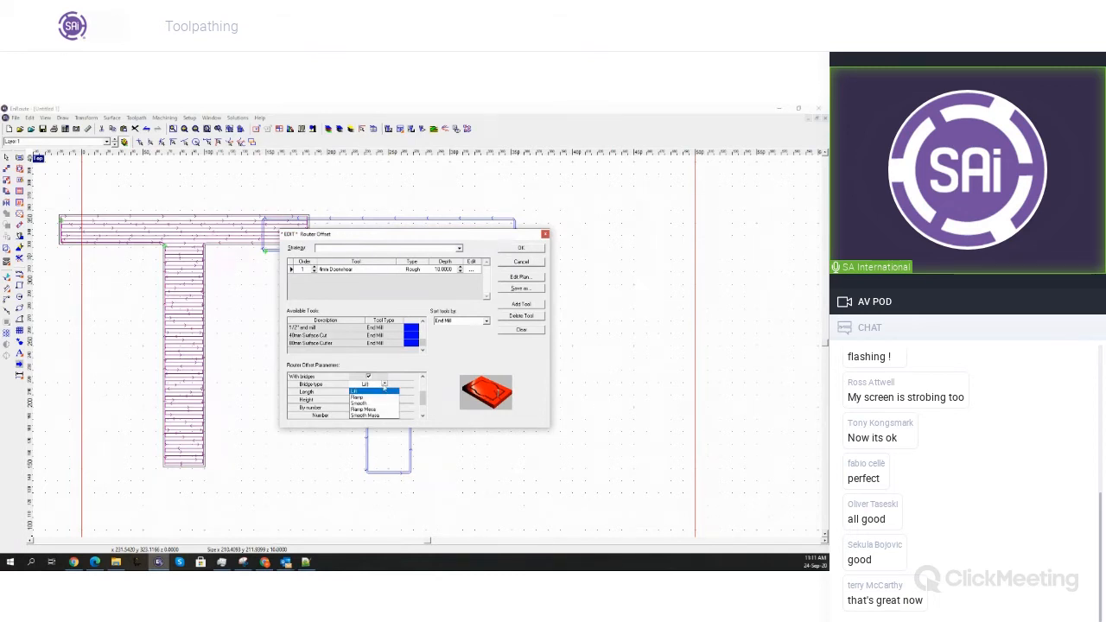
left_click(384, 391)
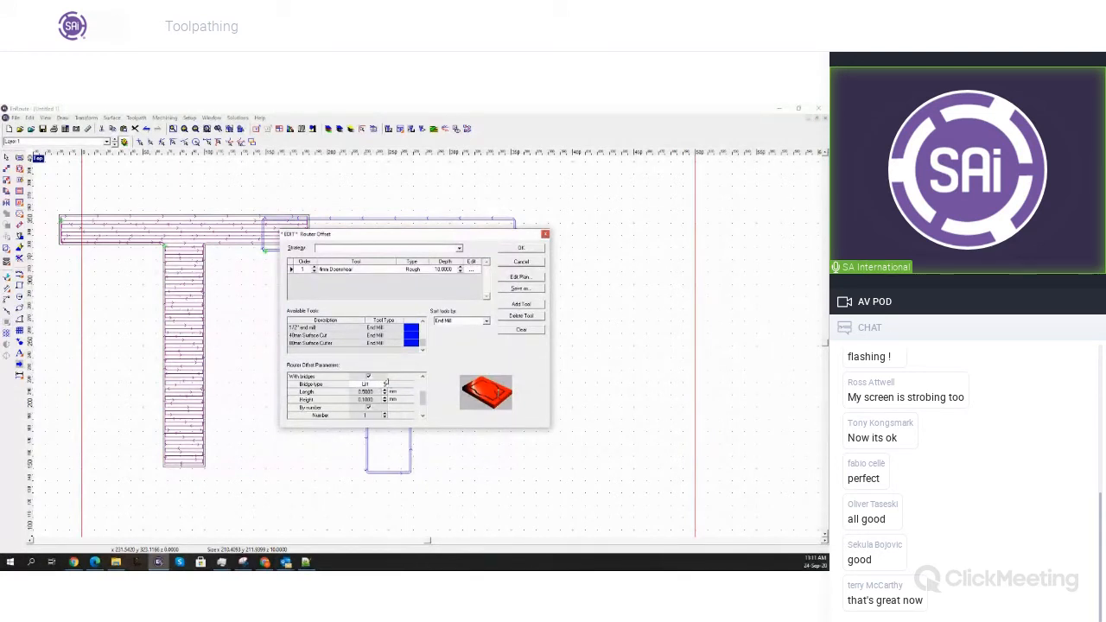
left_click(368, 392)
left_click(377, 400)
scroll(382, 415, "down", 1)
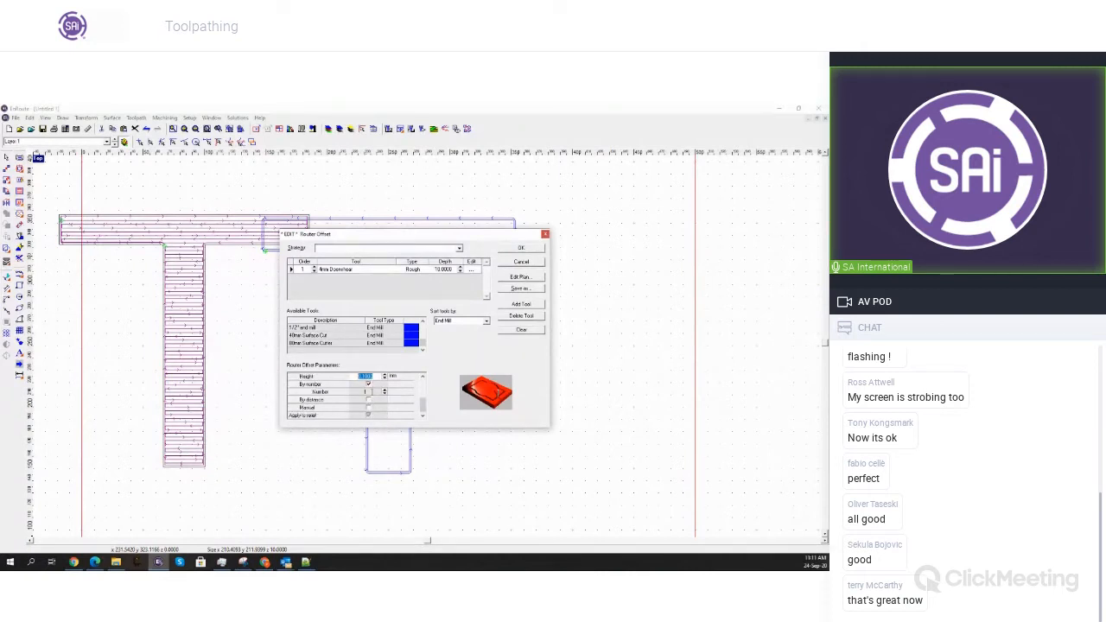
left_click(369, 400)
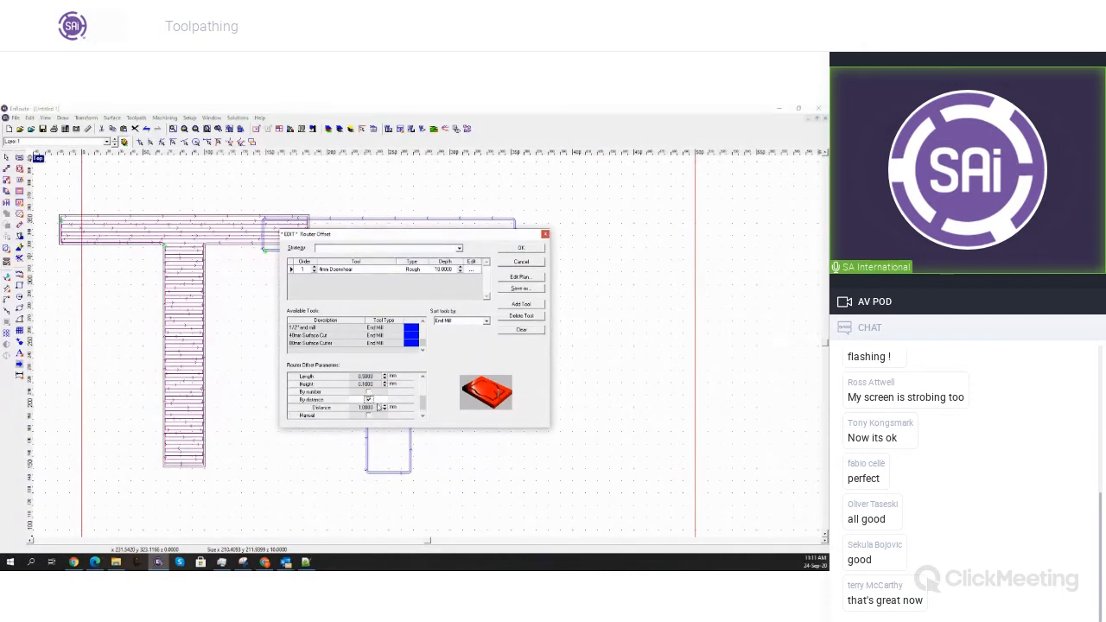
scroll(377, 407, "down", 1)
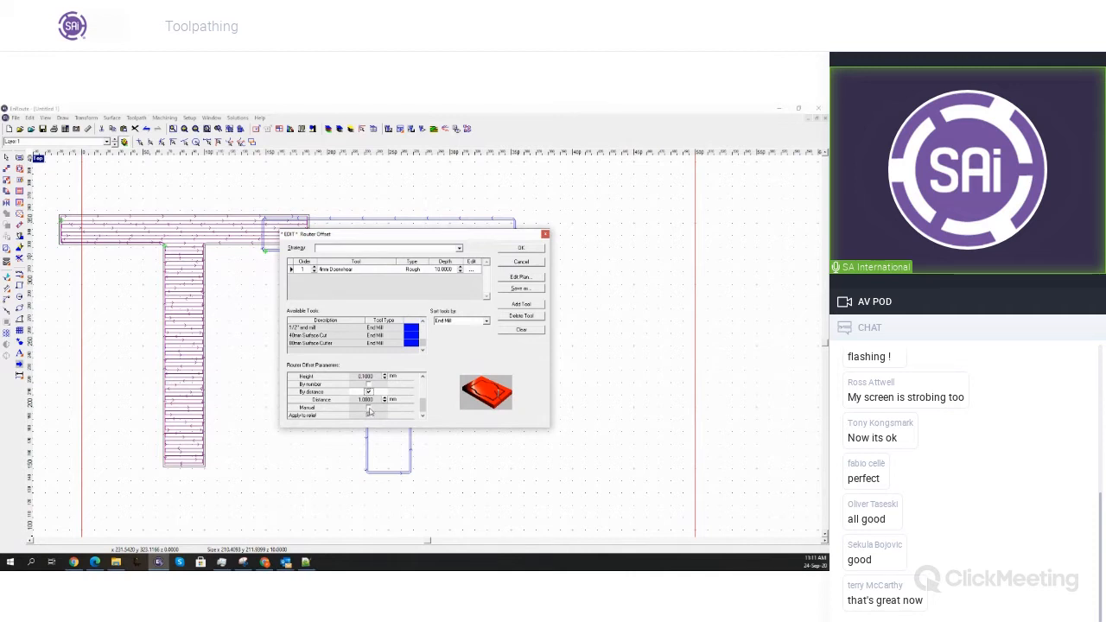
scroll(380, 398, "up", 2)
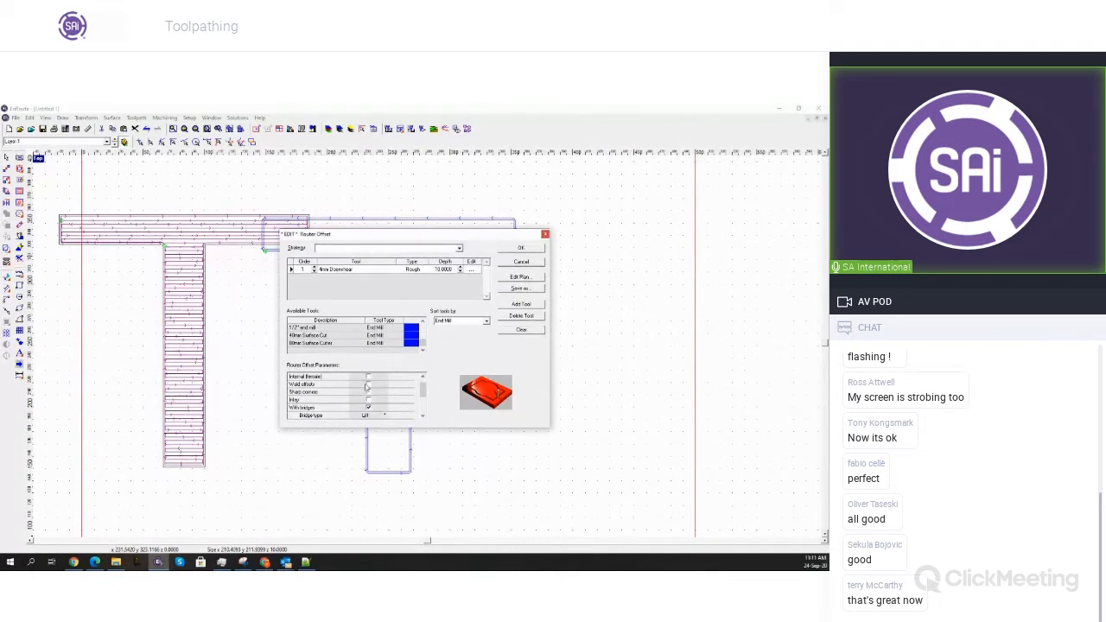
left_click(369, 407)
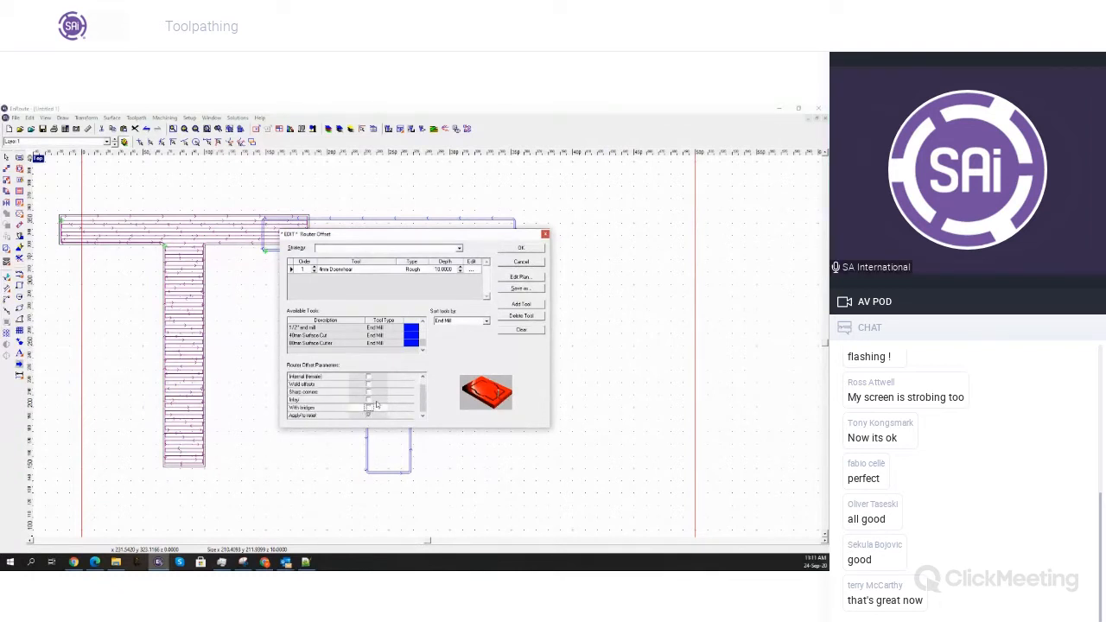
Apply the offset toolpath edit and move the offset T to the right, clear of the hatch-filled T
left_click(529, 249)
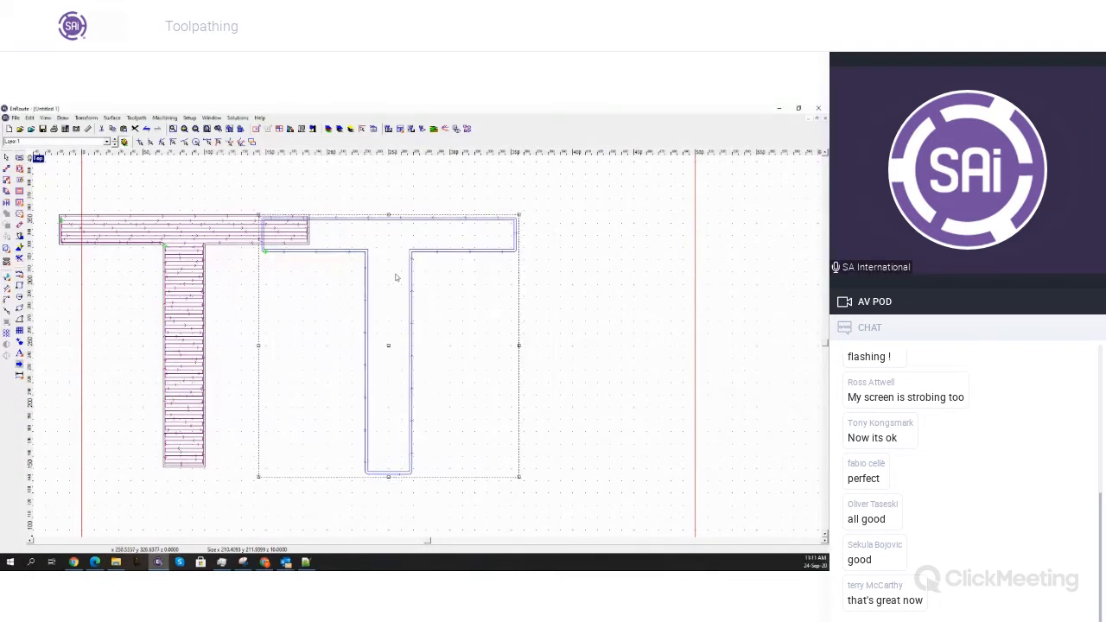
left_click_drag(389, 344, 462, 349)
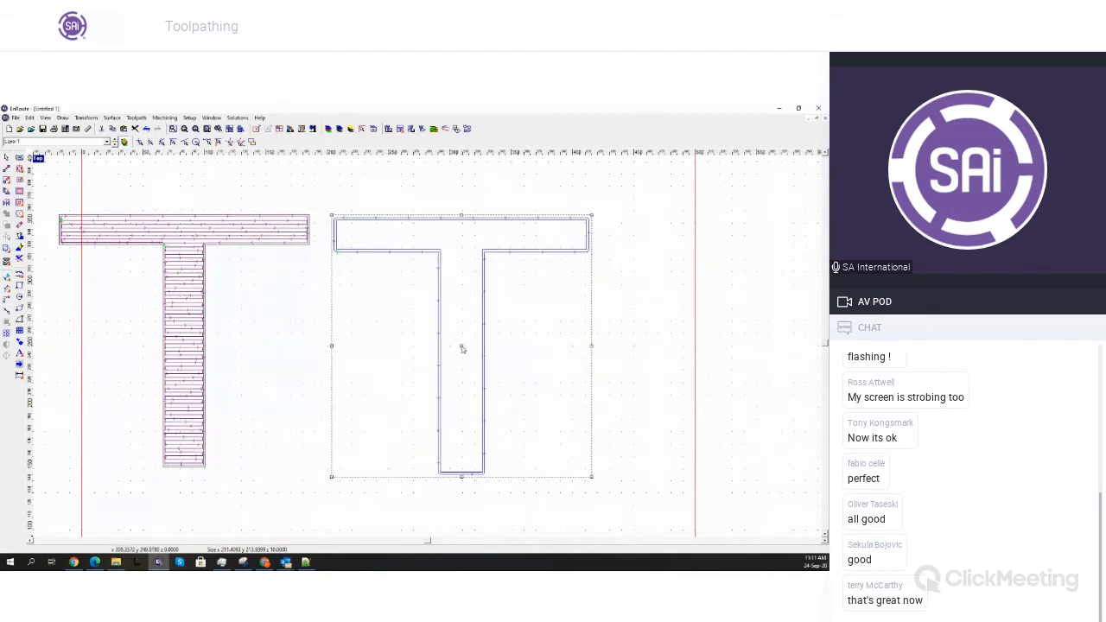
Manually add five bridges to the offset T's toolpath: on its top edge, under both arms and on both stem sides
left_click(142, 119)
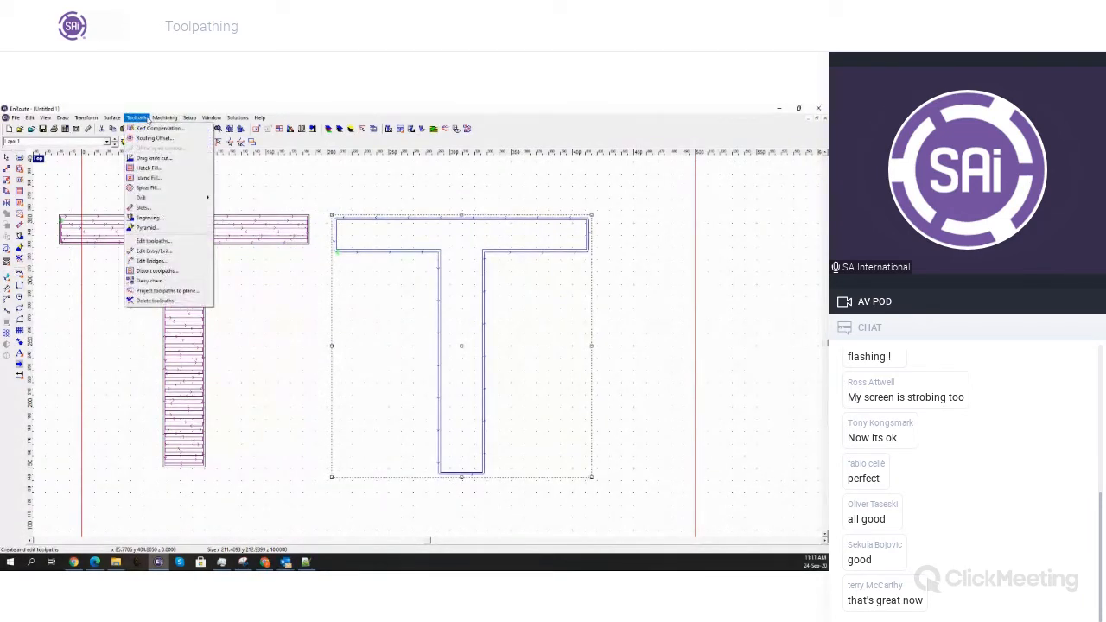
left_click(190, 260)
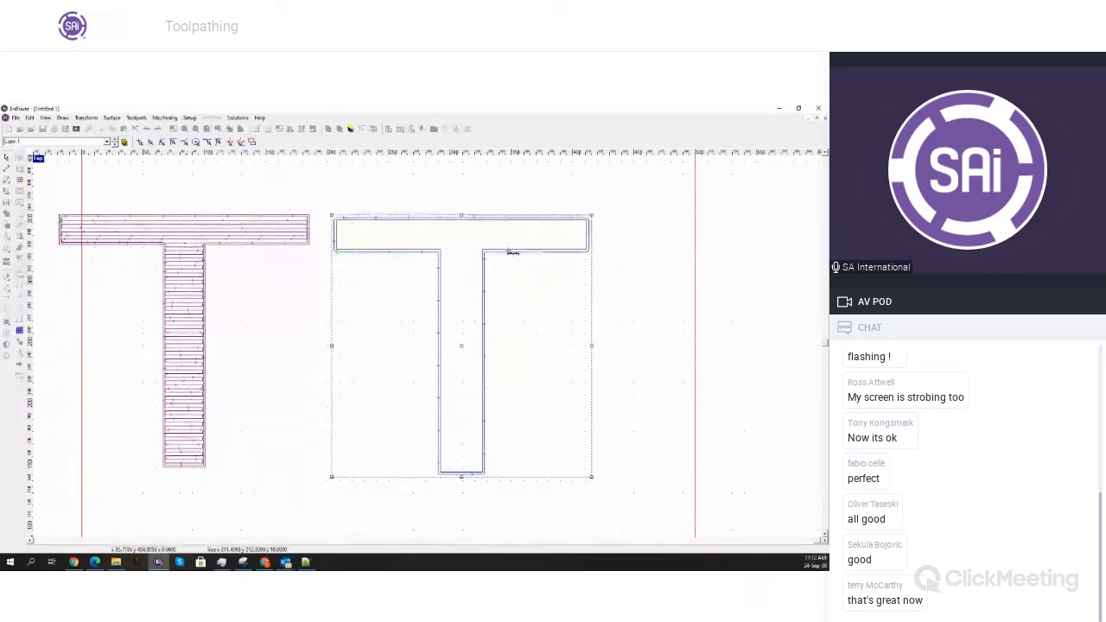
left_click(483, 370)
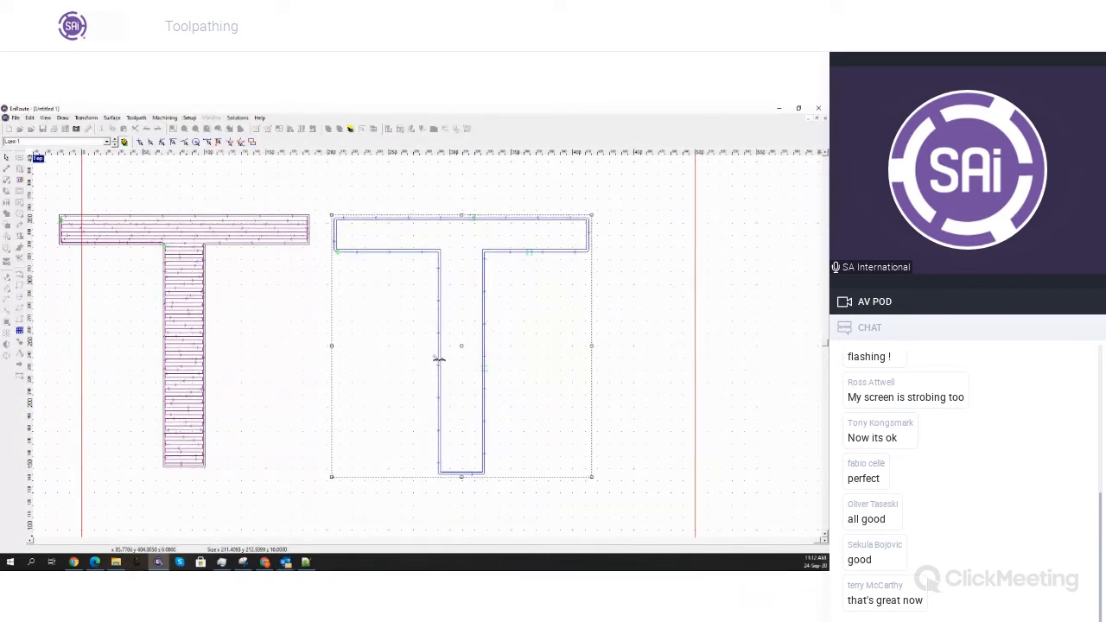
left_click(442, 348)
left_click(375, 256)
right_click(377, 256)
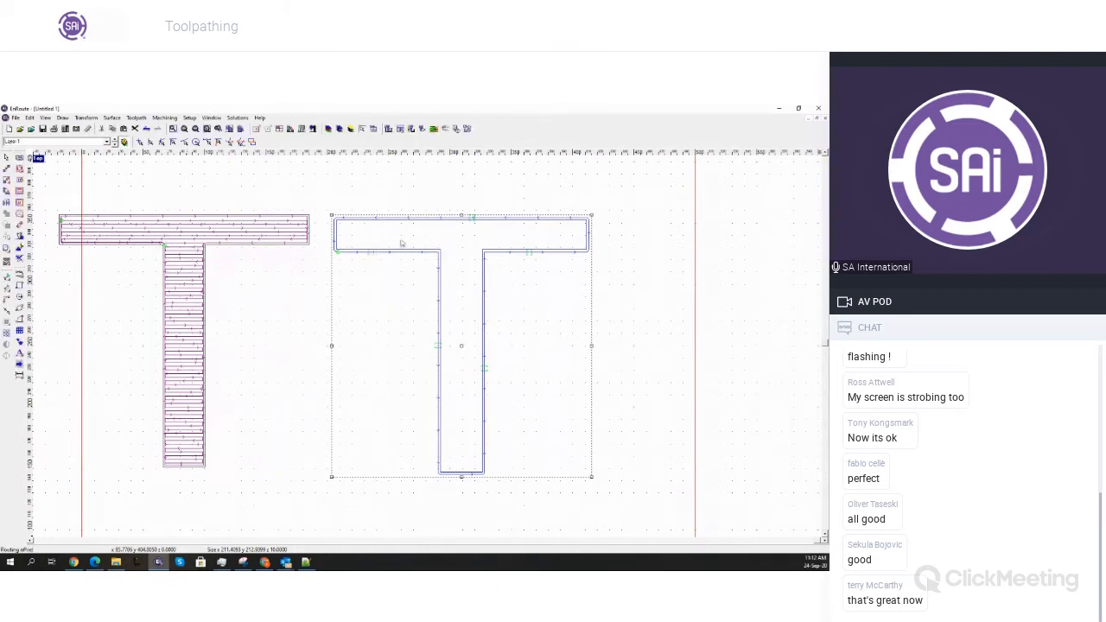
In the cut definition of the offset T's toolpath, set the surface depth to 4 mm and the final depth to 6 mm
left_click_drag(311, 179, 629, 508)
right_click(483, 320)
left_click(523, 452)
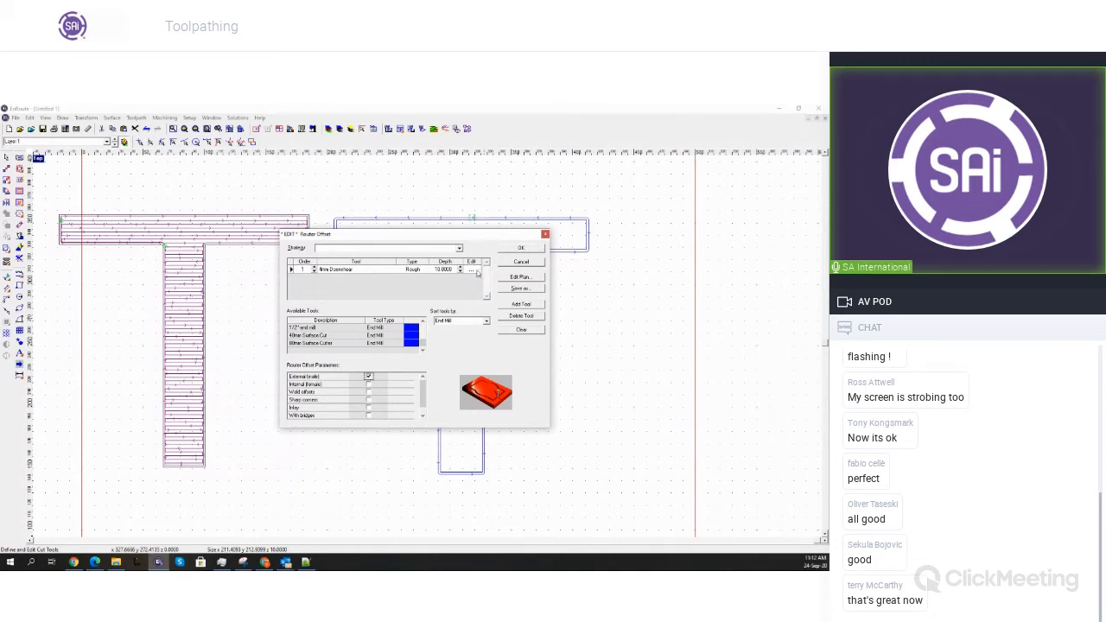
left_click(473, 271)
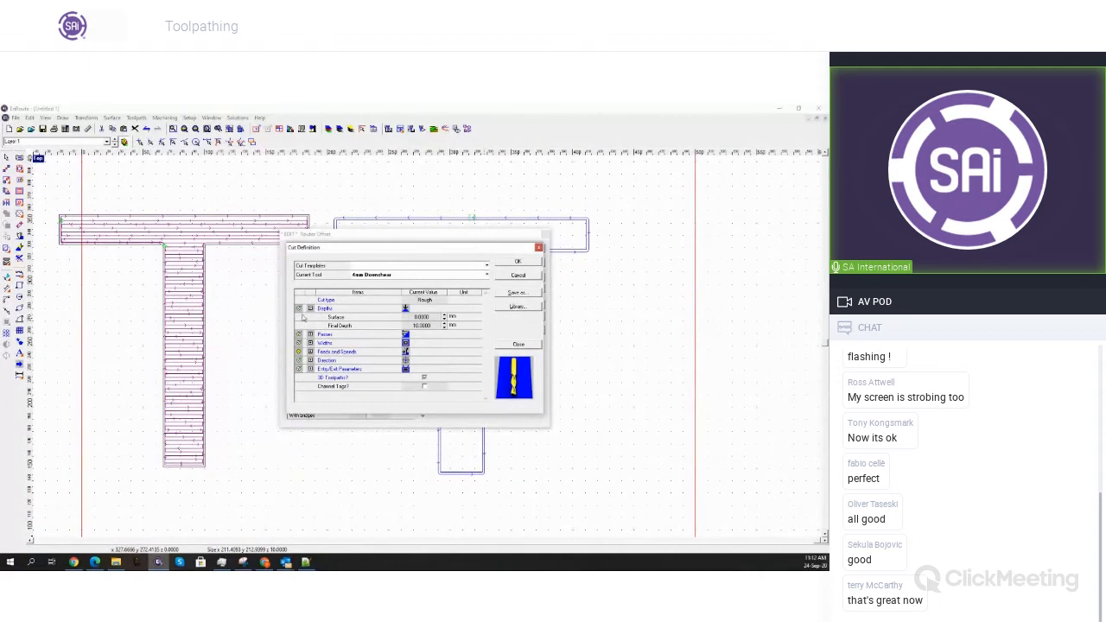
double_click(439, 328)
double_click(432, 327)
left_click_drag(437, 317, 379, 321)
type("4")
key("Tab")
type("6")
key("Tab")
Expand the pass settings in the cut definition and set the surface depth to 0 mm
left_click(435, 317)
left_click_drag(434, 317, 420, 318)
left_click(422, 317)
left_click_drag(437, 318, 414, 318)
left_click(354, 318)
left_click(350, 329)
left_click(310, 334)
left_click(389, 313)
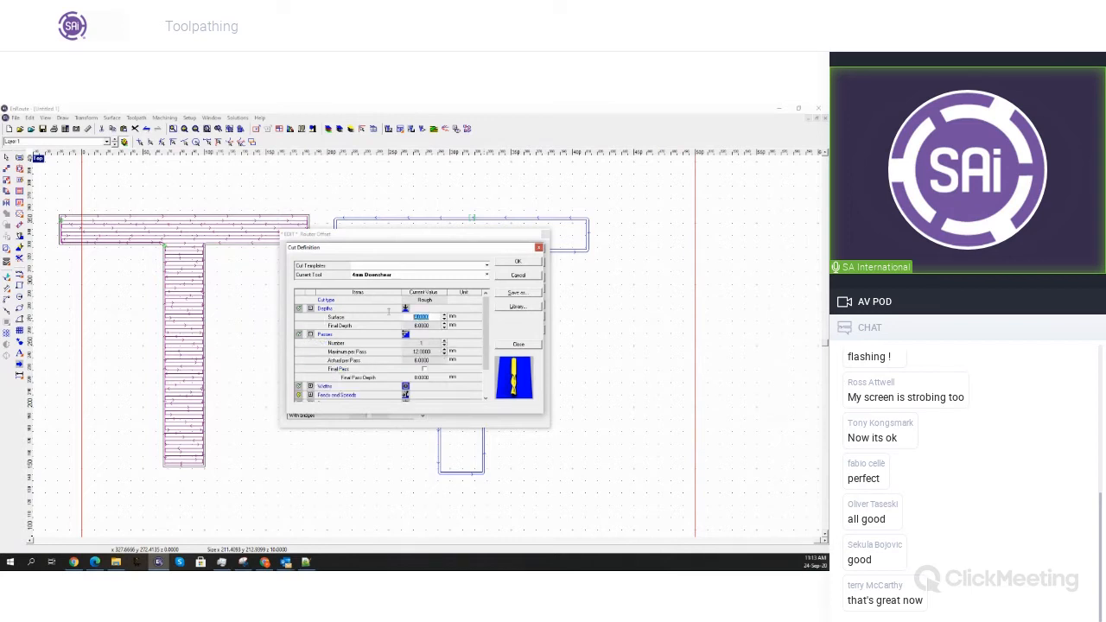
type("0")
key("Tab")
Try a maximum of 3 mm per pass in the cut definition and check the pass number and actual depth per pass
left_click(444, 341)
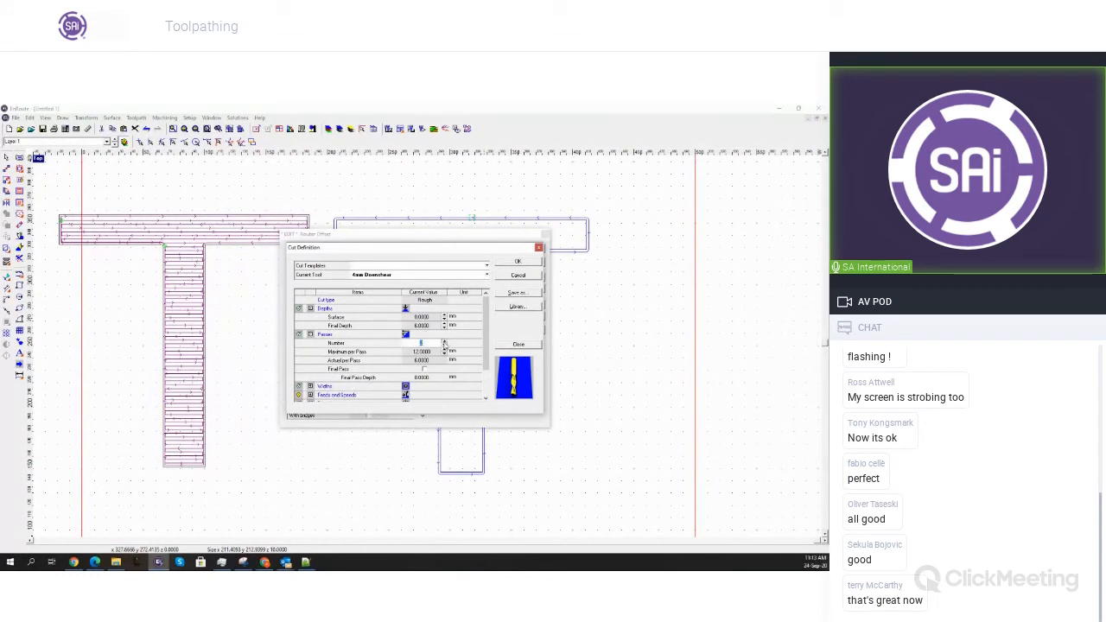
left_click(444, 345)
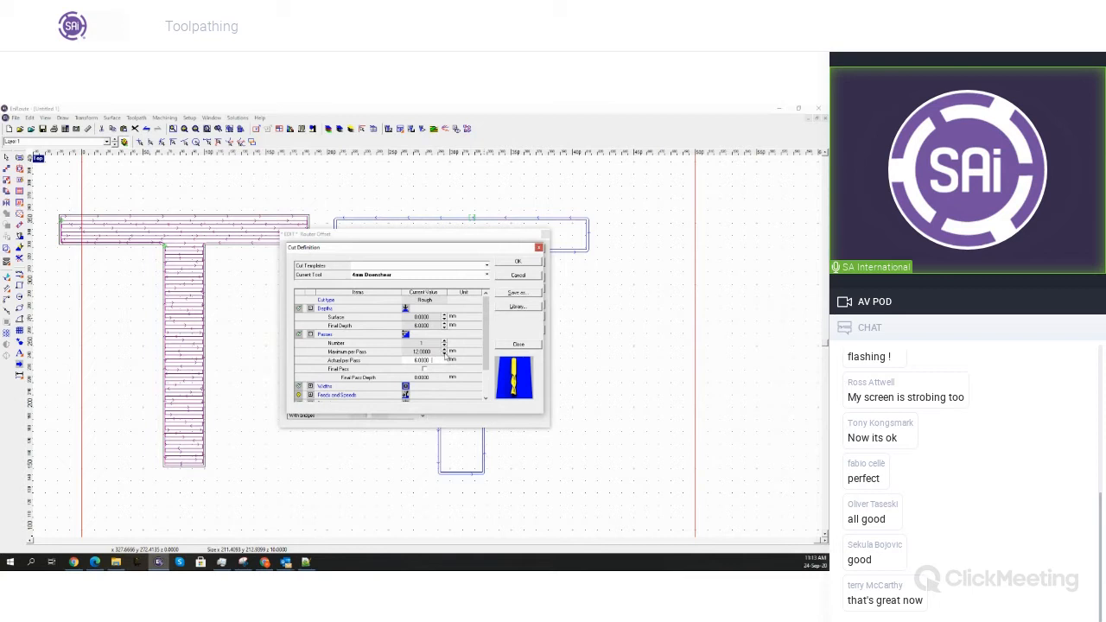
left_click_drag(438, 352, 347, 358)
type("6")
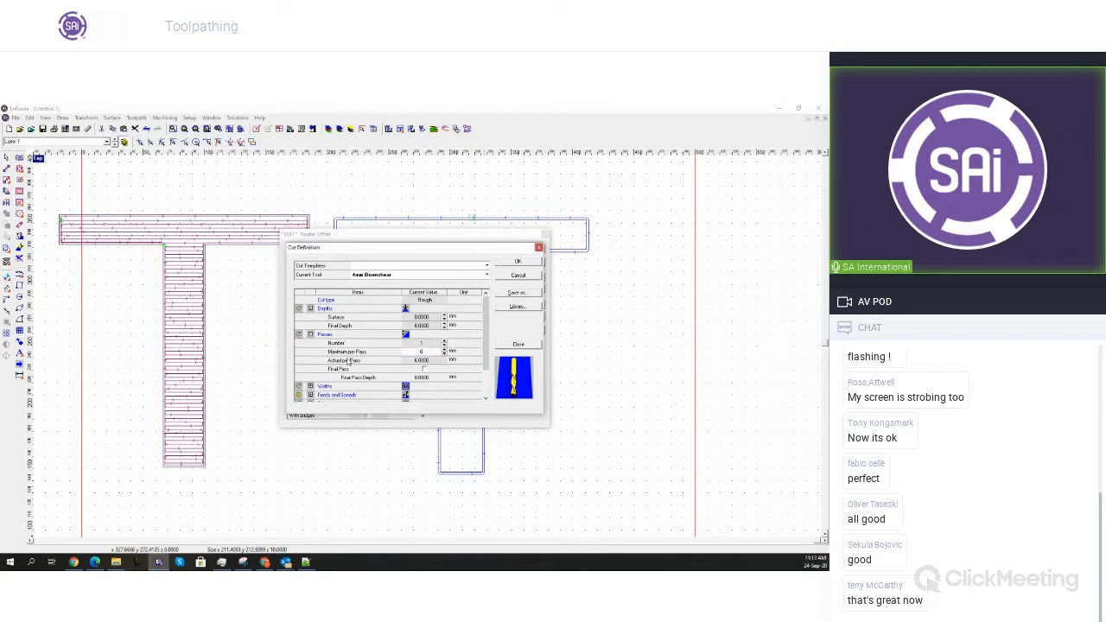
key("Tab")
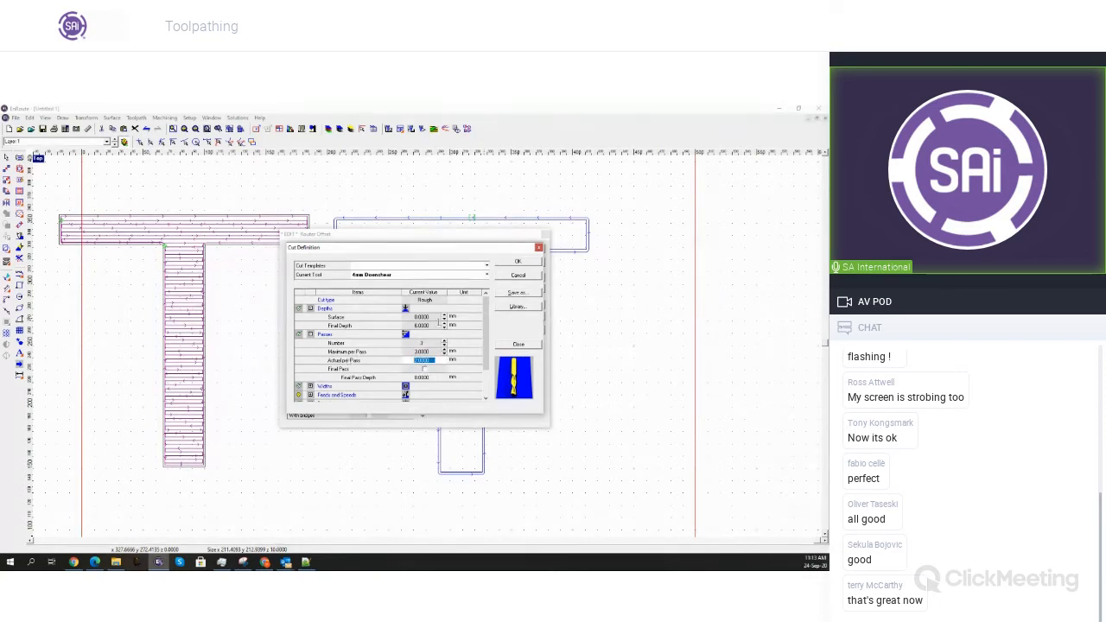
left_click(432, 343)
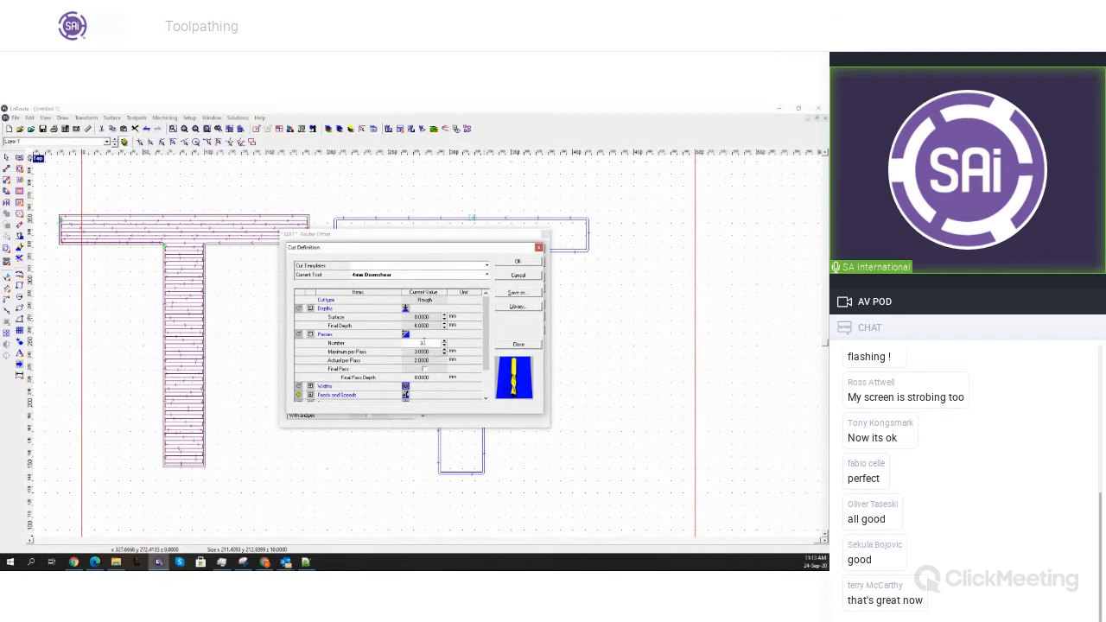
left_click(431, 360)
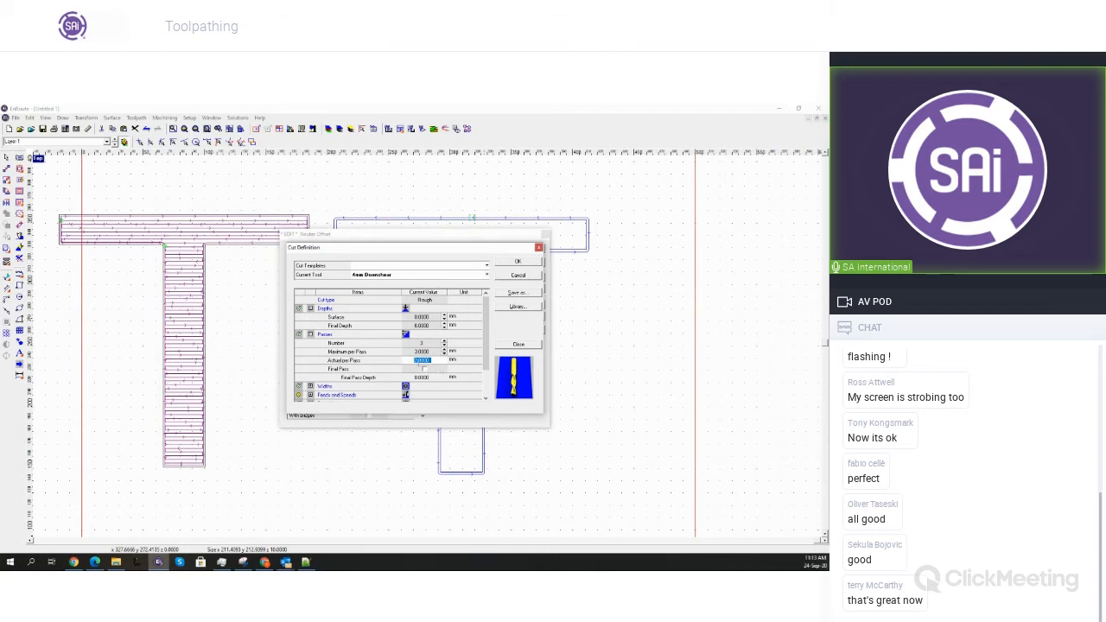
left_click(423, 343)
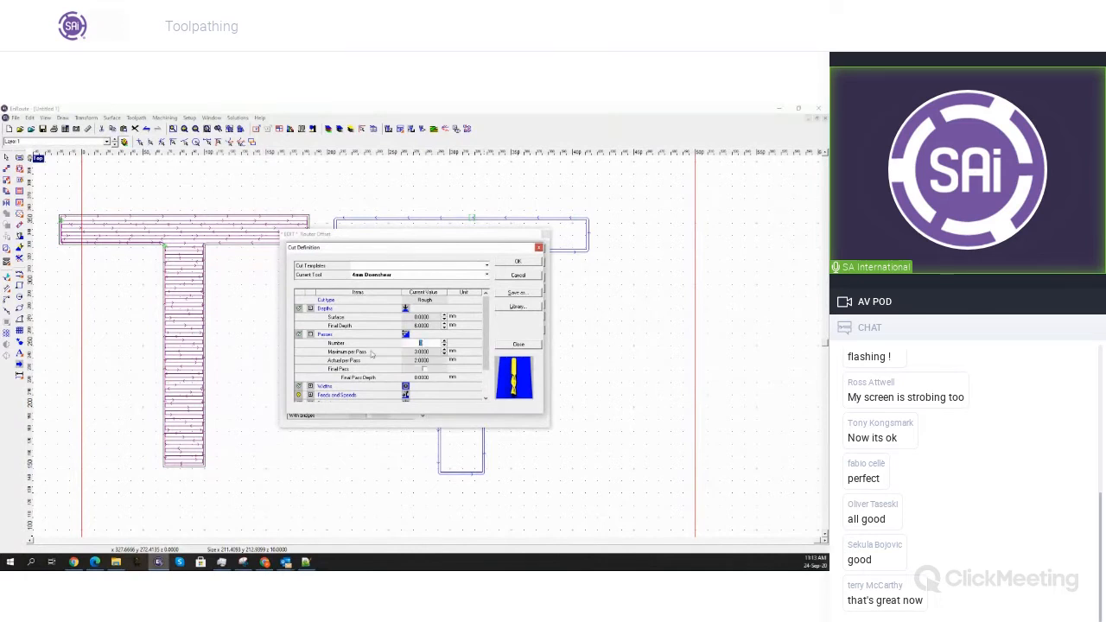
Set the maximum per pass to 12 mm and turn on the final pass
key("Tab")
type("12")
left_click(435, 360)
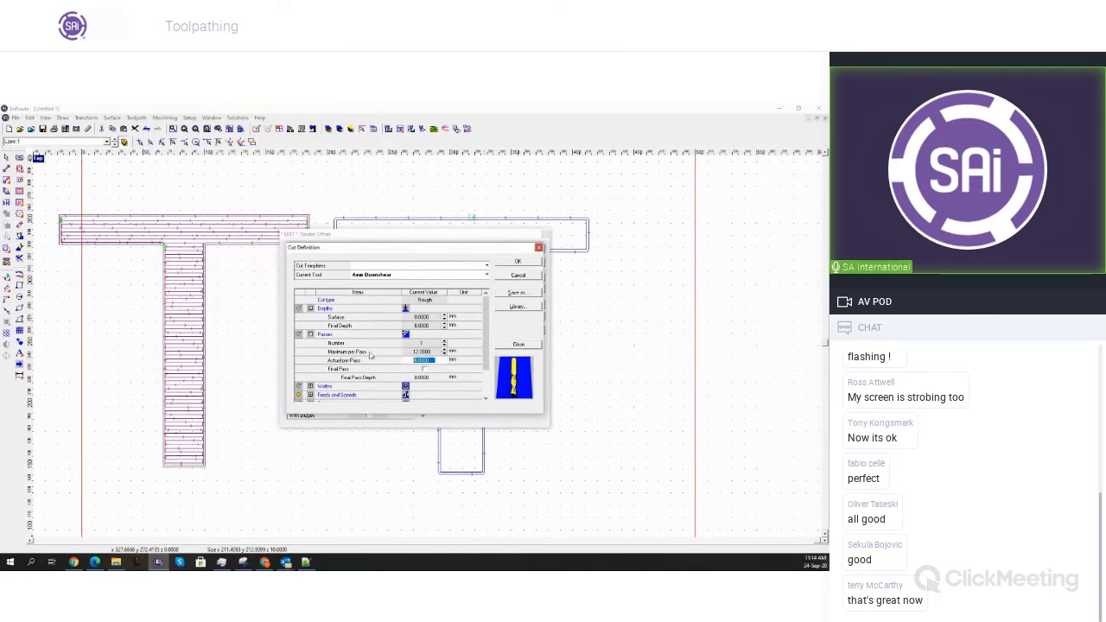
left_click(358, 370)
left_click(424, 369)
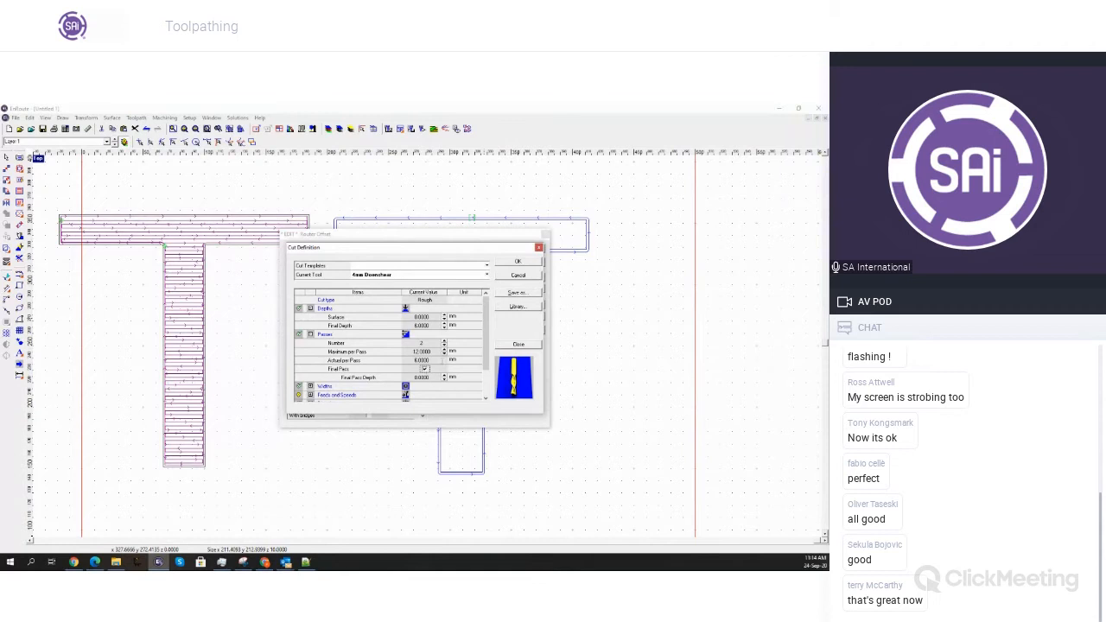
Set the final depth to 10 mm and the final pass depth to 0.5 mm
left_click_drag(432, 326, 328, 325)
type("10")
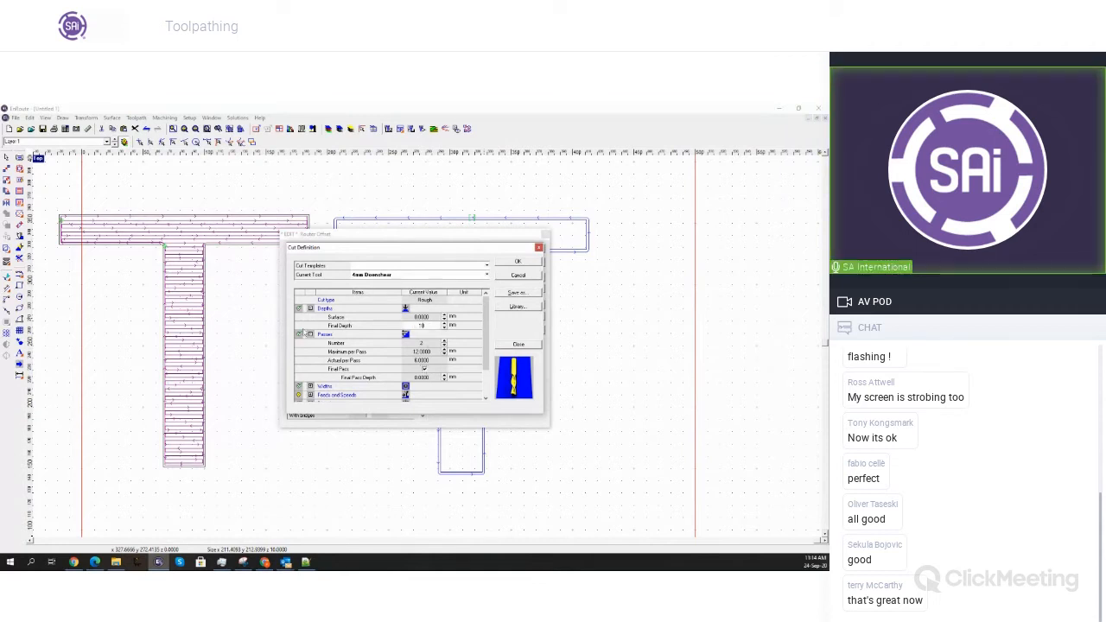
key("Tab")
mouse_move(432, 377)
left_mouse_down()
mouse_move(396, 380)
mouse_move(441, 379)
left_mouse_up()
type("8")
key("Tab")
Expand the width settings, enter a width of cut, and apply the edits to the offset T's toolpath
scroll(436, 349, "up", 2)
left_click(311, 387)
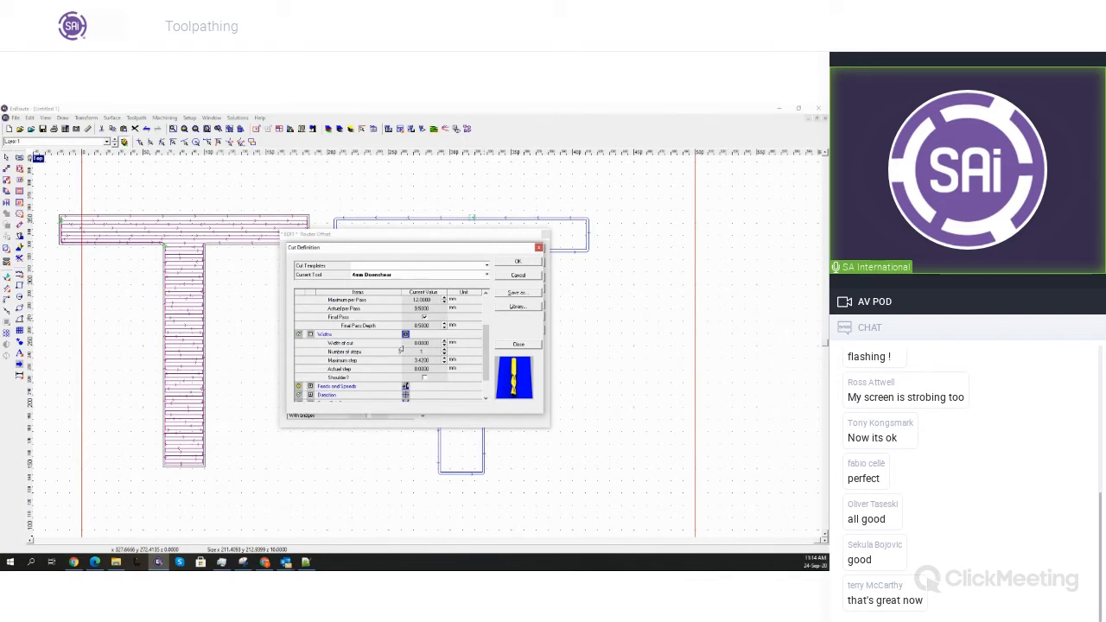
left_click(432, 343)
key("Tab")
left_click(517, 263)
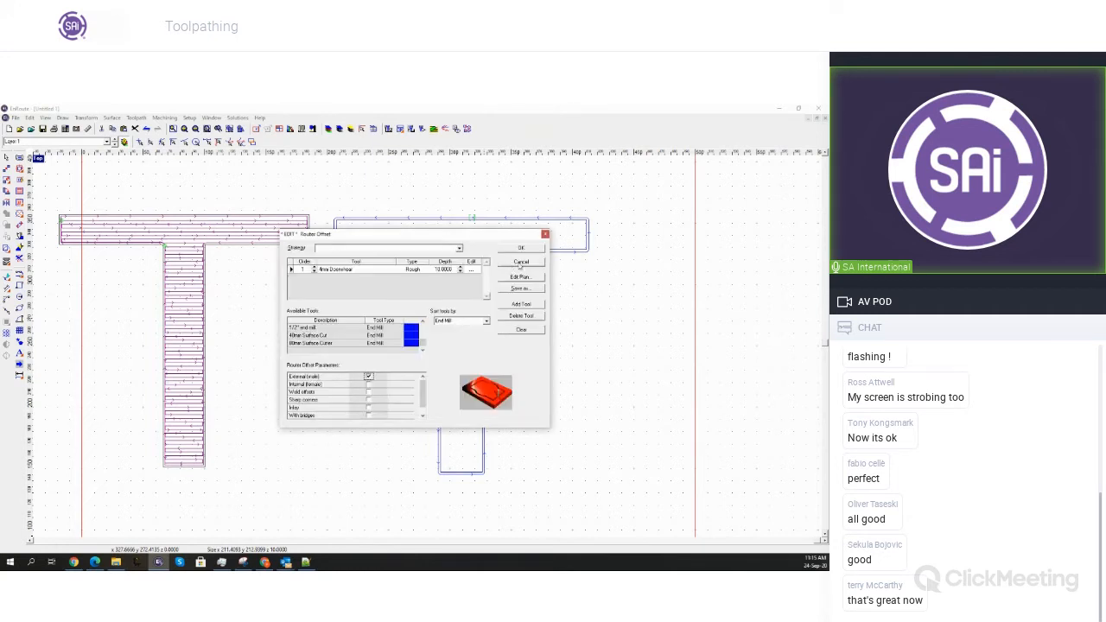
left_click(532, 254)
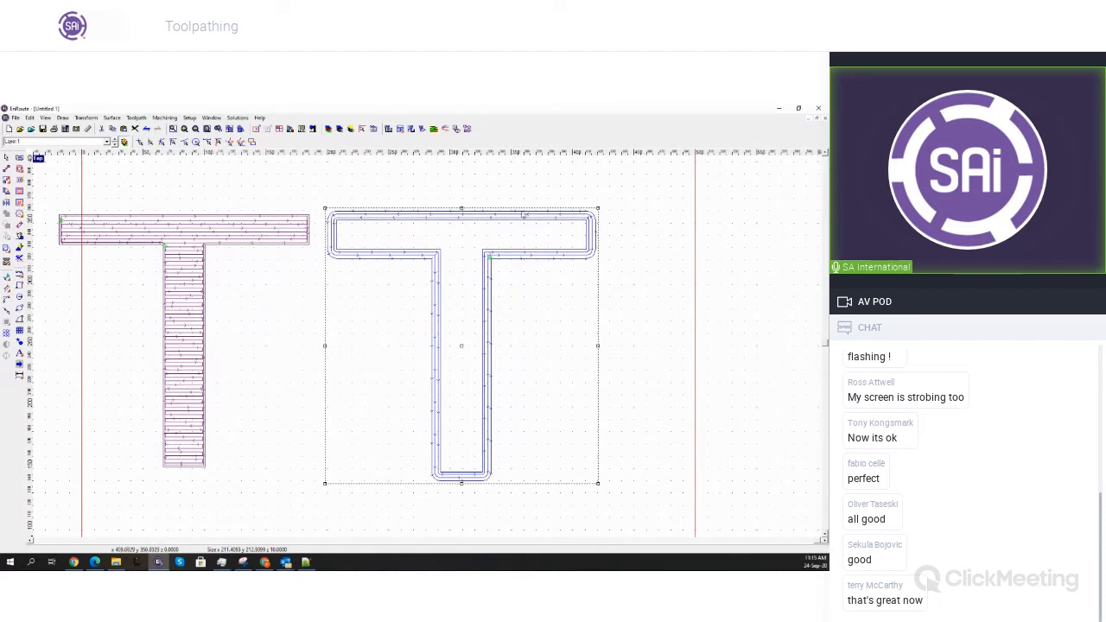
Reopen the offset T's cut definition, look through the feed rate units under feeds and speeds, and leave without changes
right_click(485, 254)
left_click(514, 389)
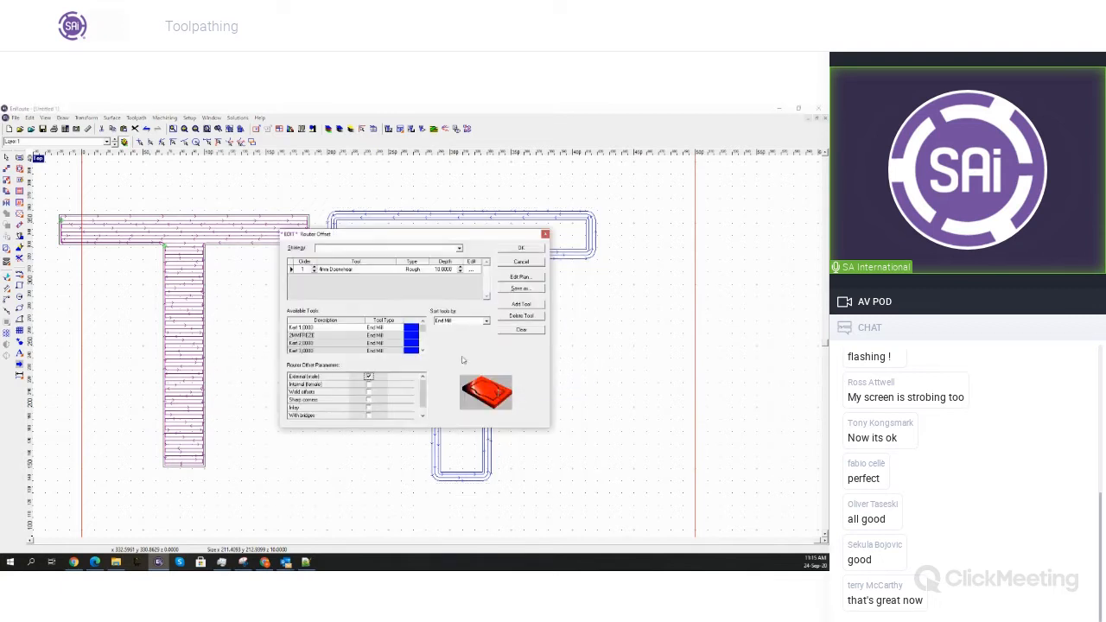
left_click(471, 268)
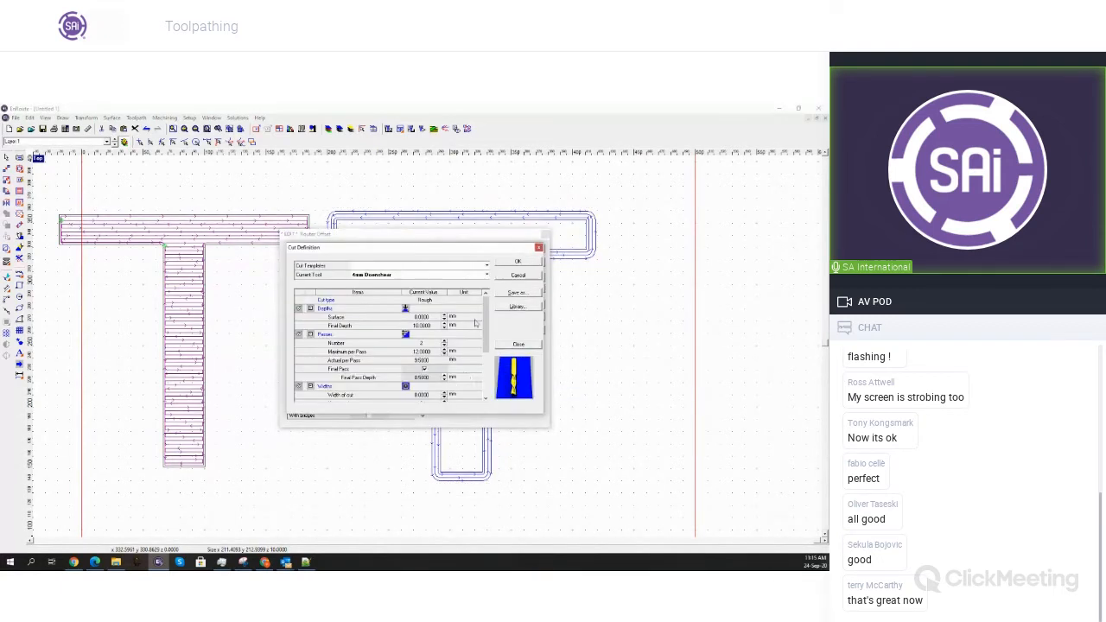
scroll(471, 337, "down", 3)
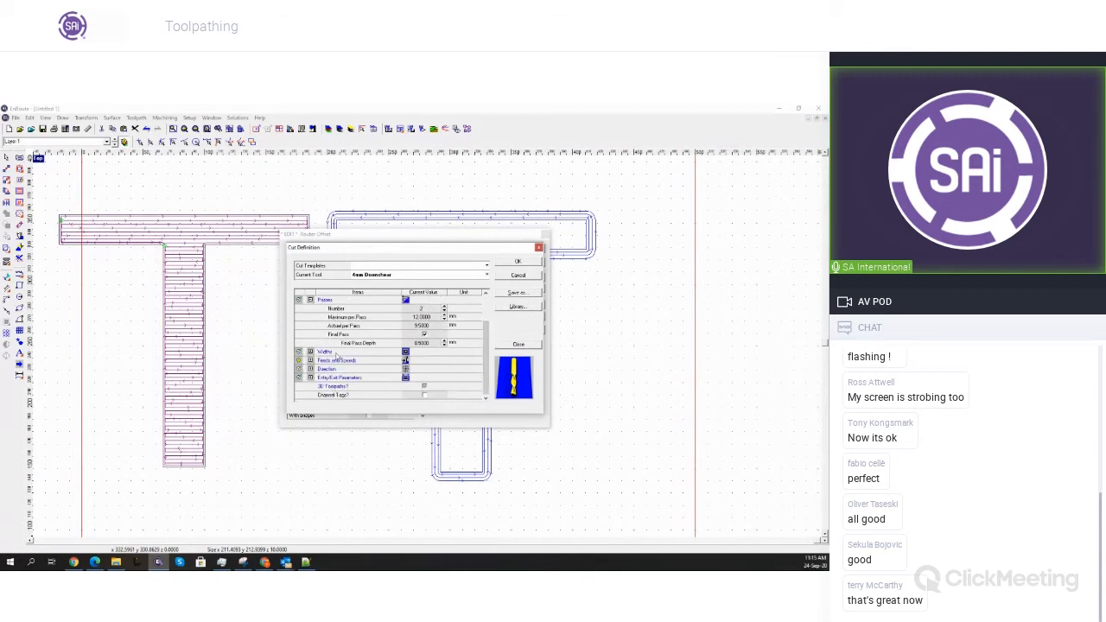
left_click(310, 360)
left_click_drag(488, 331, 489, 344)
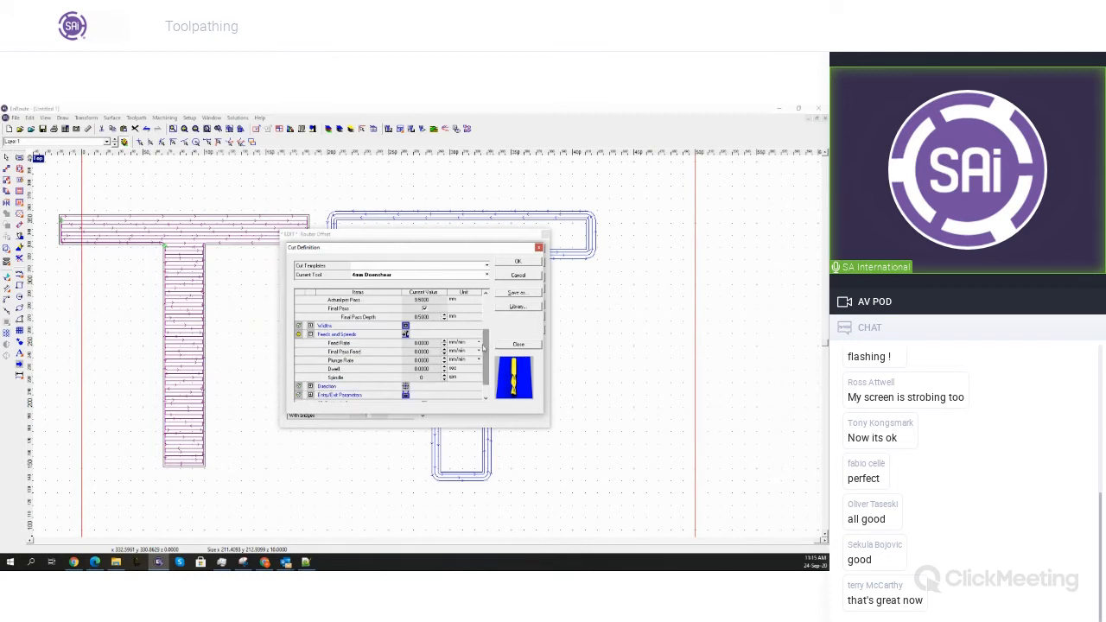
left_click(478, 343)
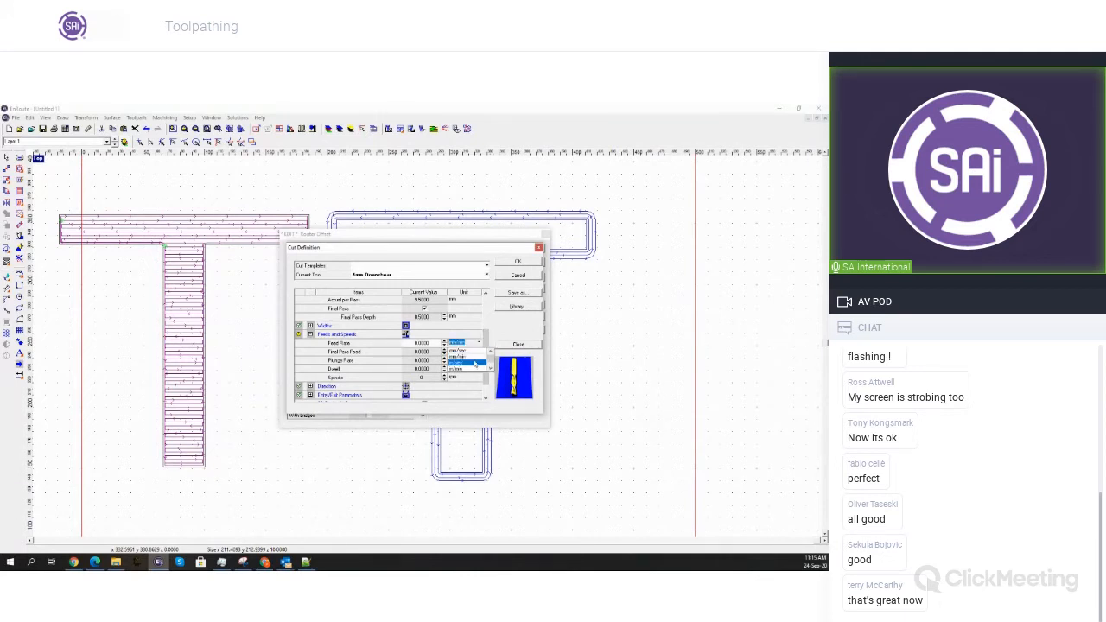
left_click(488, 369)
left_click(536, 276)
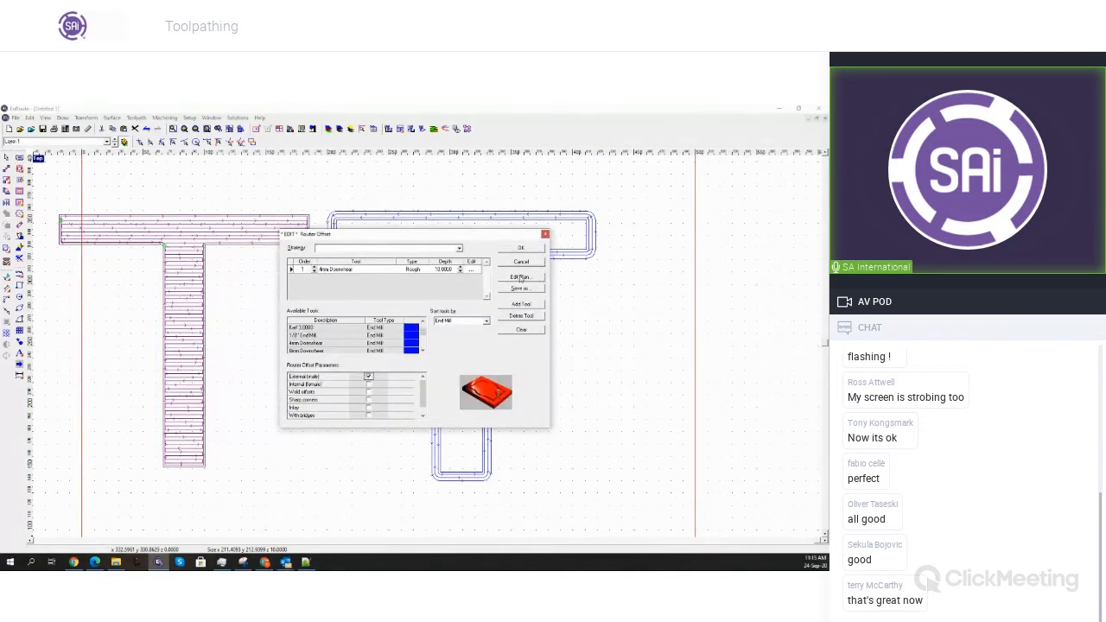
Reopen the cut definition and review the feed rate units, final pass feed, plunge rate, dwell and spindle settings
left_click(519, 277)
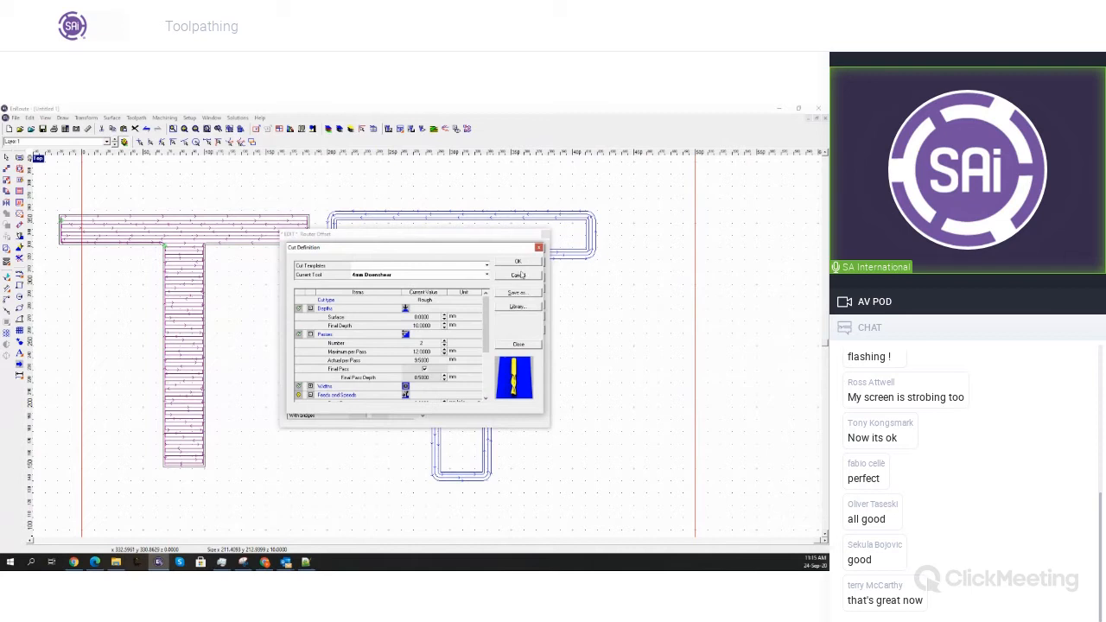
scroll(472, 354, "down", 3)
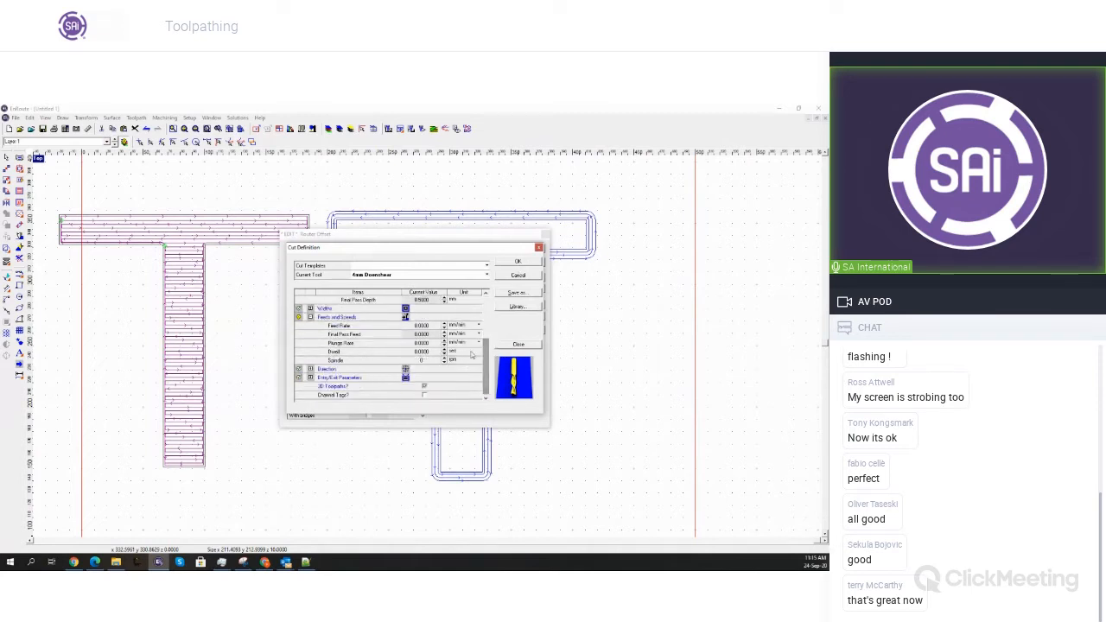
left_click(477, 327)
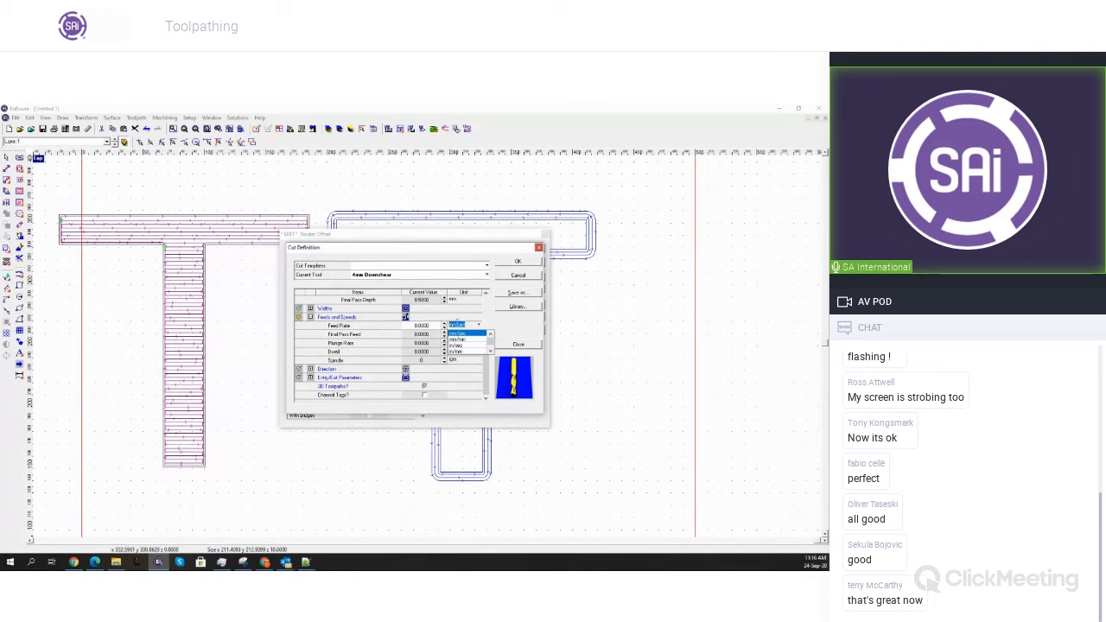
key("Tab")
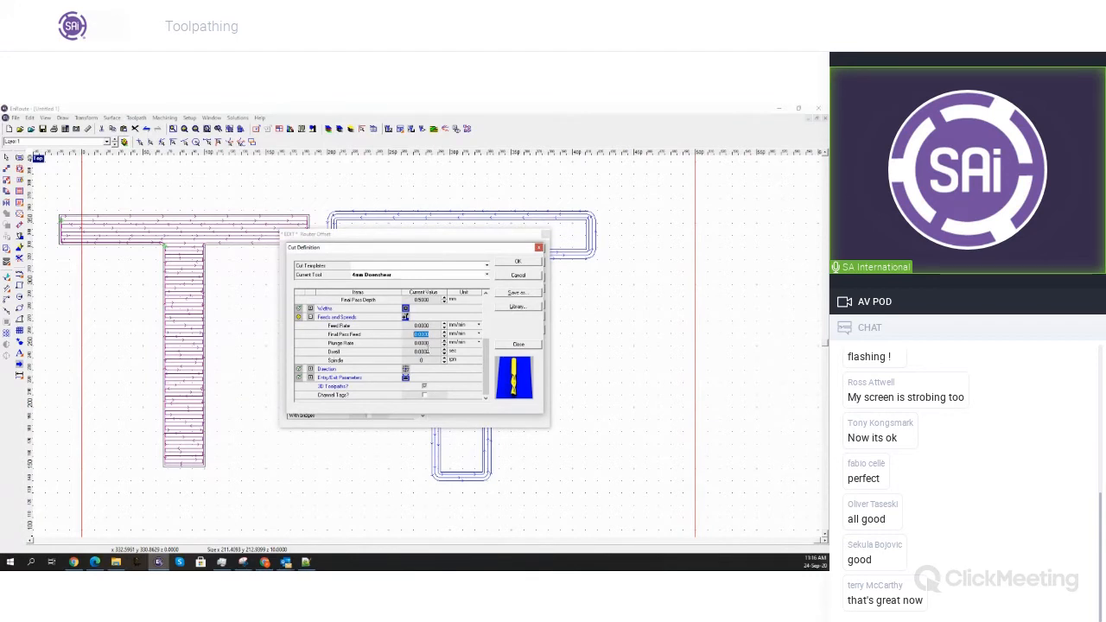
key("Tab")
left_click(424, 351)
double_click(422, 352)
left_click(420, 352)
left_click_drag(429, 352, 413, 352)
left_click(431, 360)
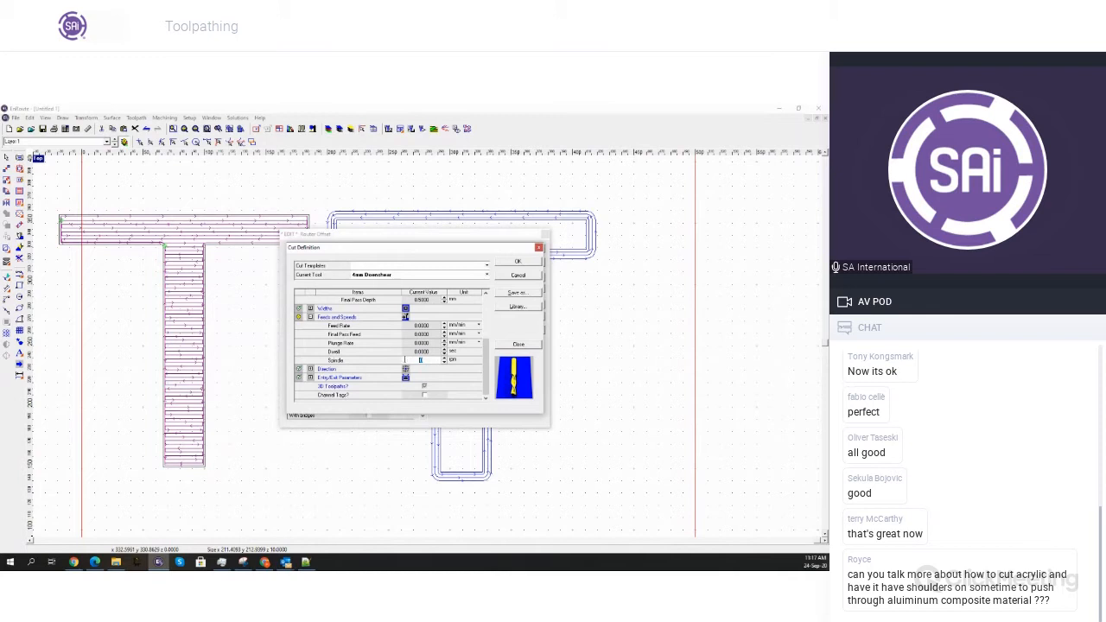
left_click(429, 361)
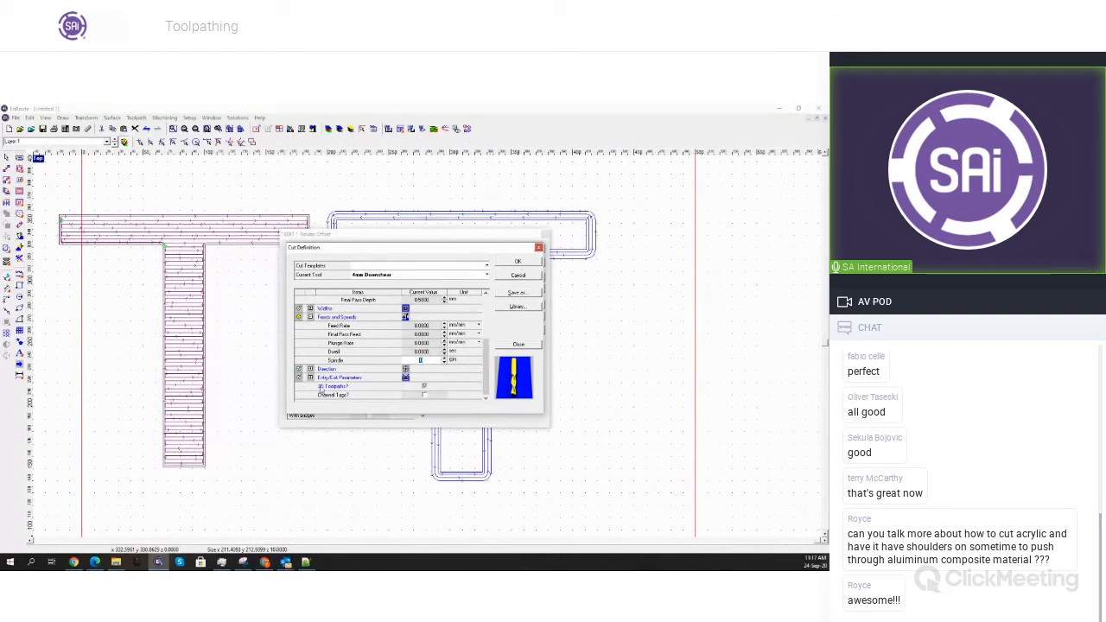
Set the cut direction to climb and expand the entry/exit parameters
left_click(310, 370)
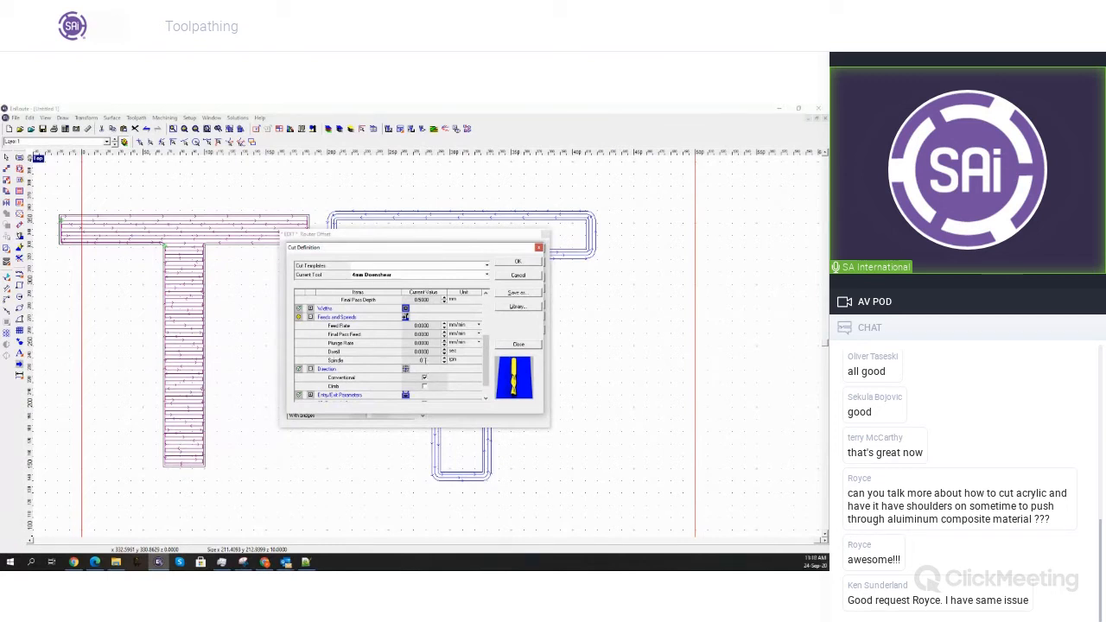
scroll(422, 377, "down", 1)
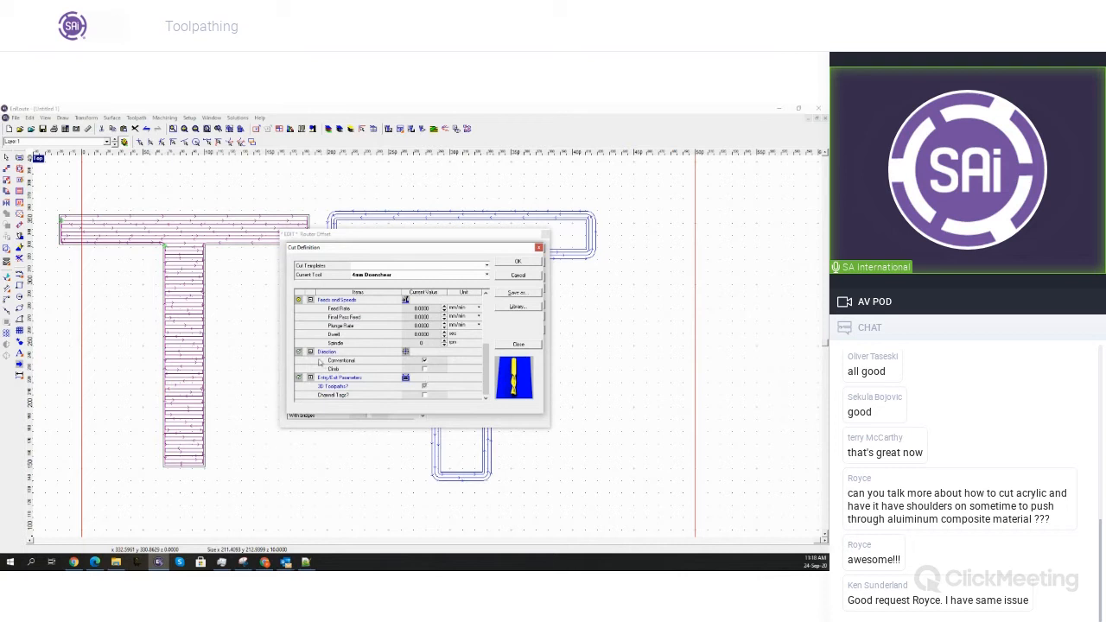
left_click(425, 369)
left_click(311, 378)
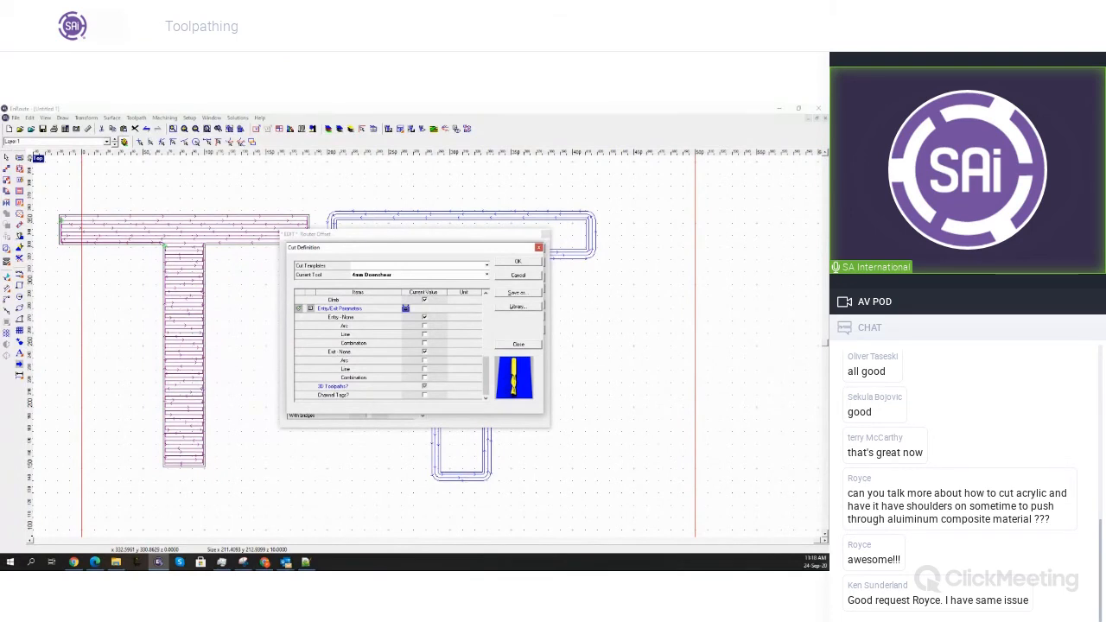
Try an arc entry, look at its radius and lift settings, and return the entry to none
left_click(424, 326)
left_click(424, 317)
left_click(424, 326)
left_click(421, 334)
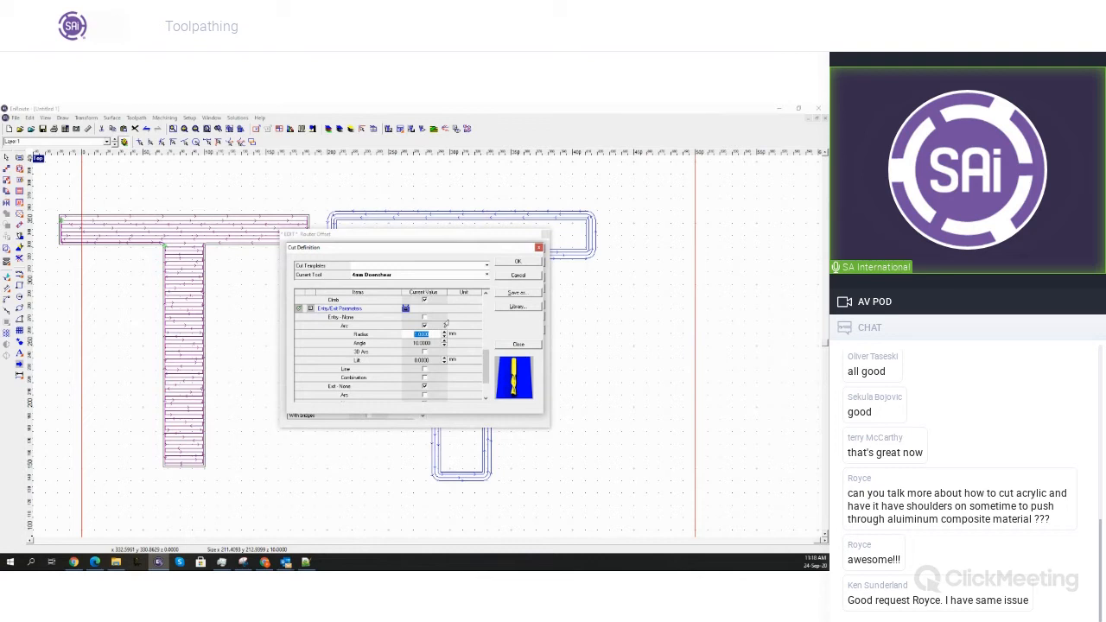
left_click(432, 361)
left_click(425, 318)
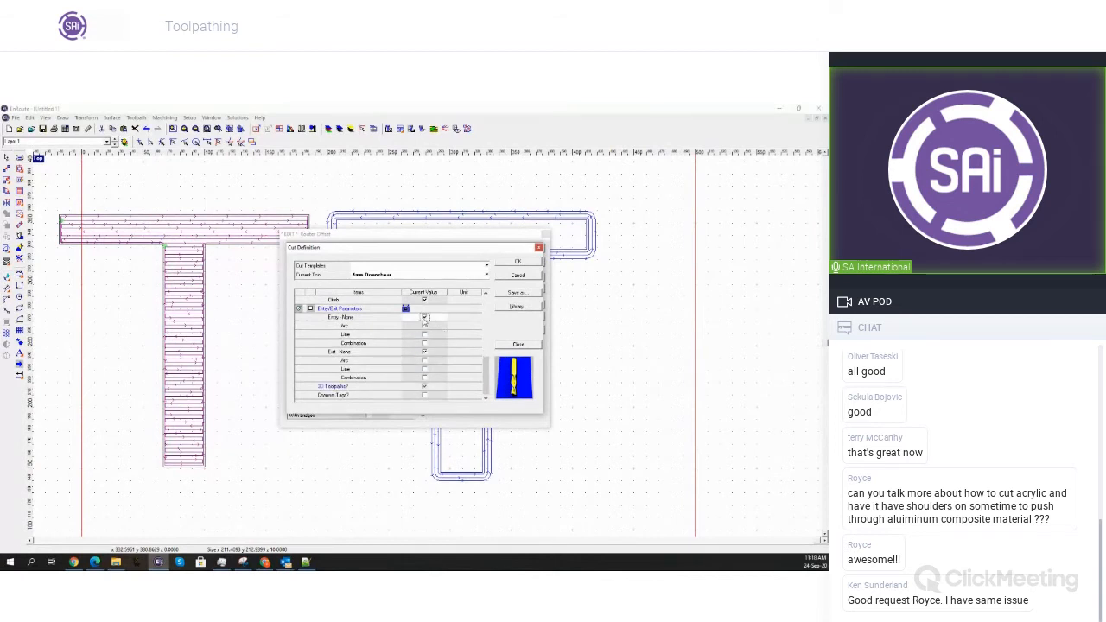
Give the toolpath a line entry with a length of 30 mm and an angle of 20
left_click(424, 334)
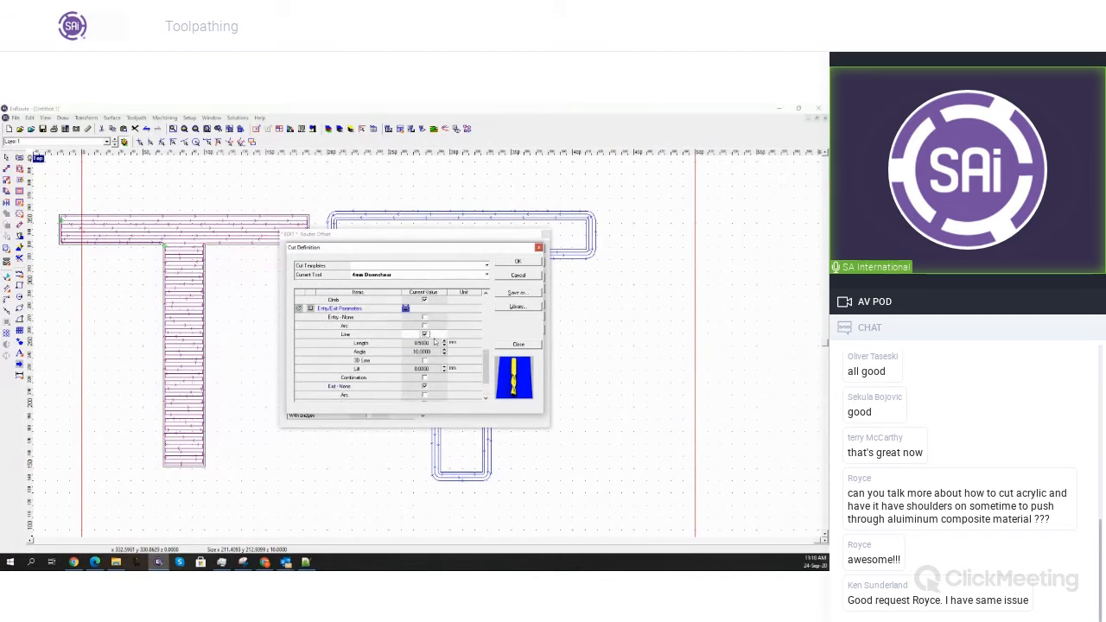
left_click(422, 343)
type("10")
key("Tab")
type("20")
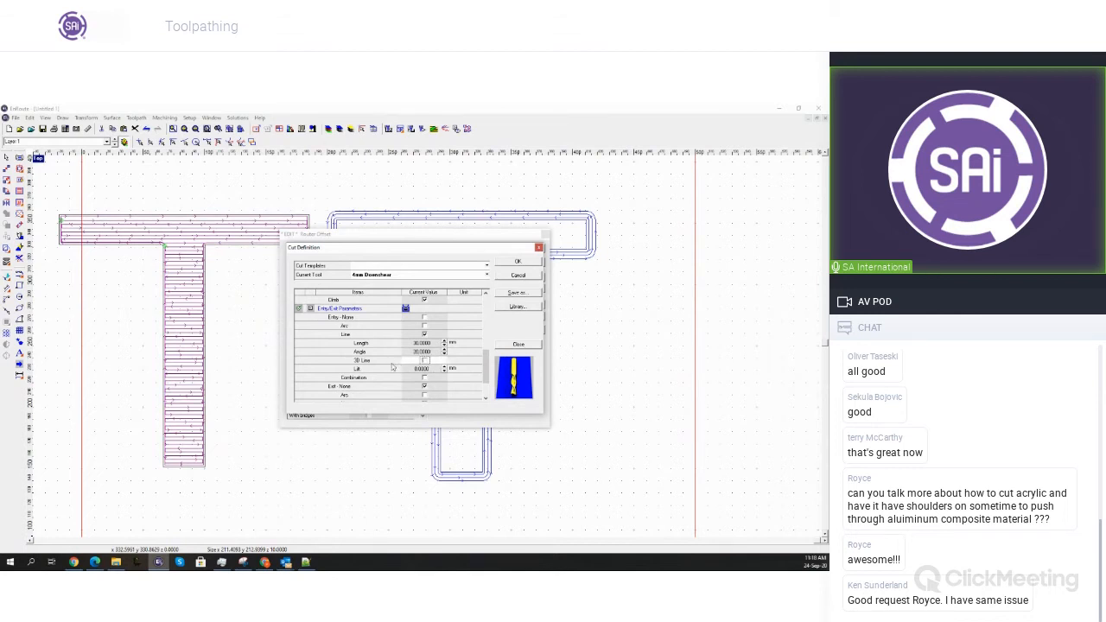
Give the toolpath a line exit with a length of 30 mm and an angle of 20, and accept the cut definition
scroll(423, 362, "down", 2)
left_click(425, 370)
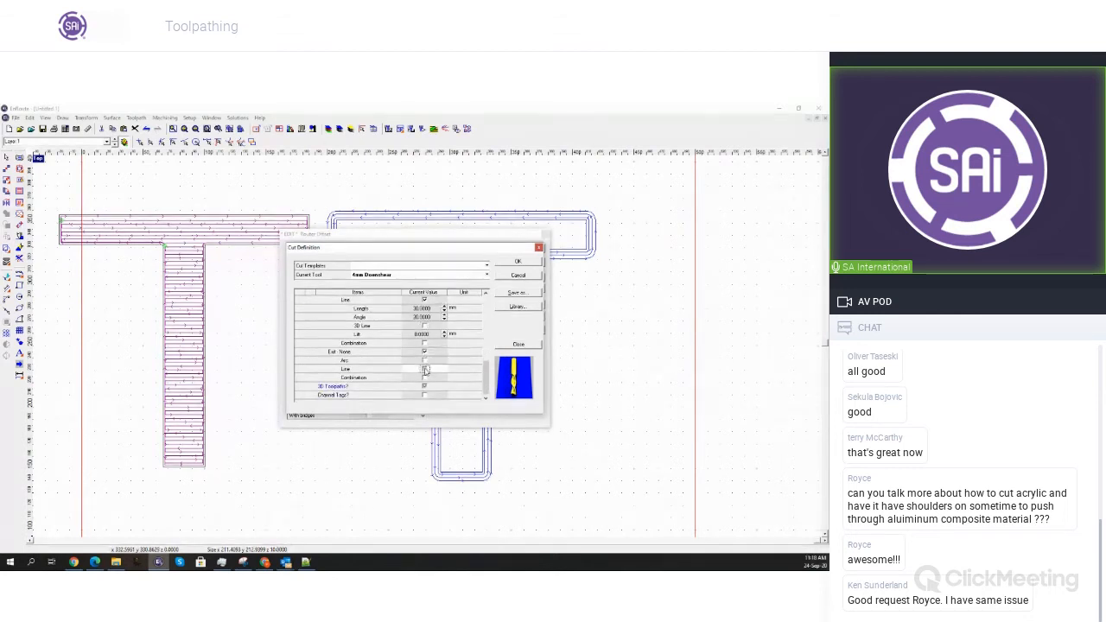
left_click(421, 378)
type("30")
key("Tab")
type("20")
key("Tab")
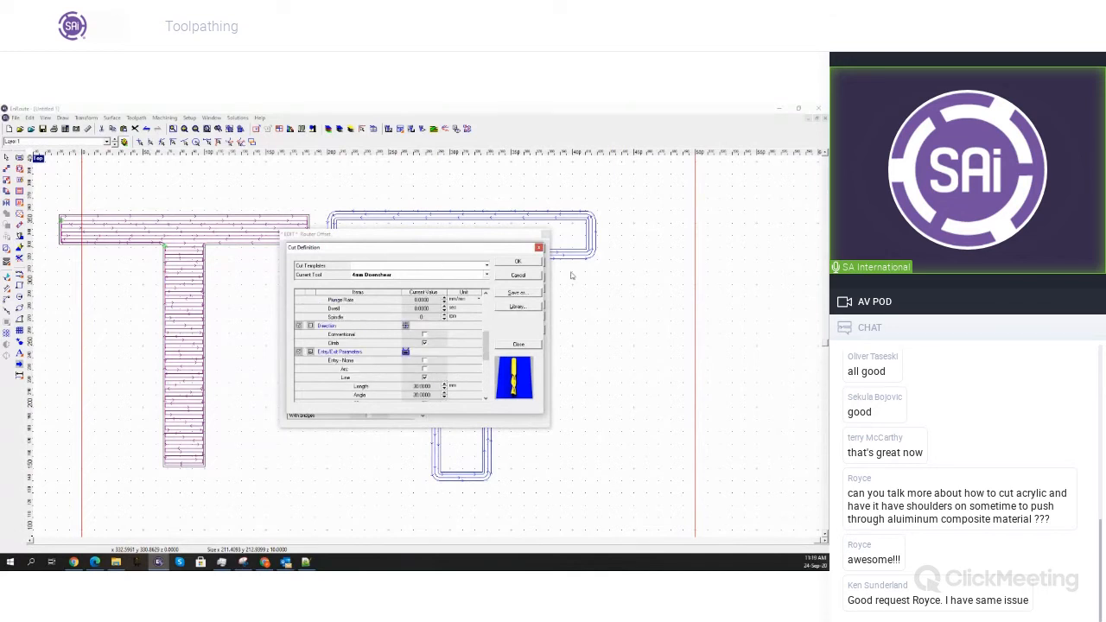
left_click(522, 262)
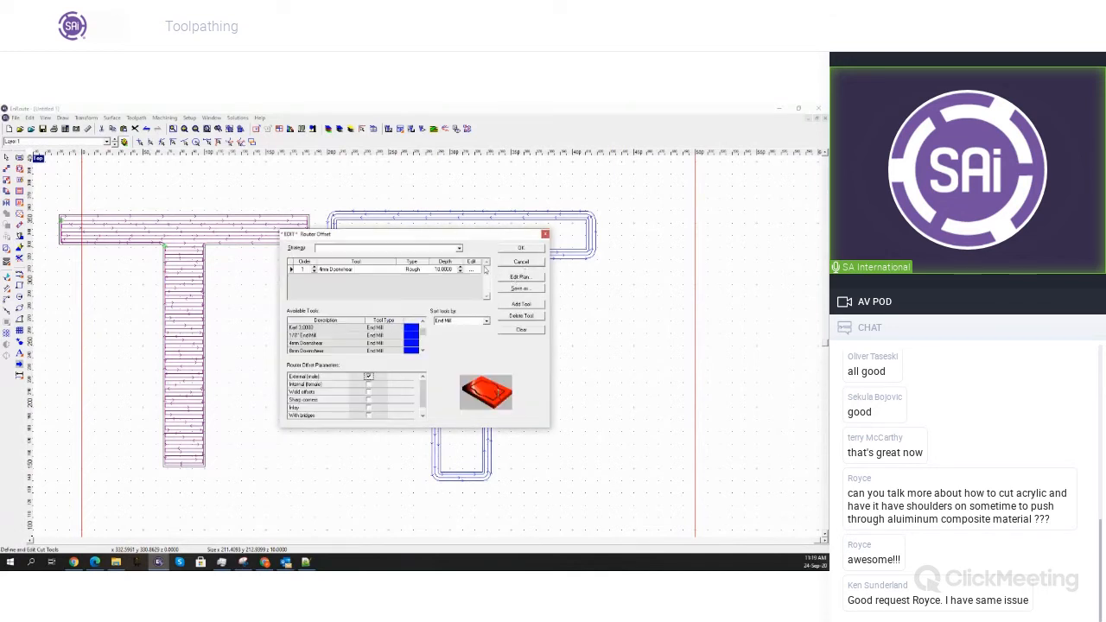
Set the width of cut to 0 in the T's cut definition and apply the edited router offset
left_click(480, 270)
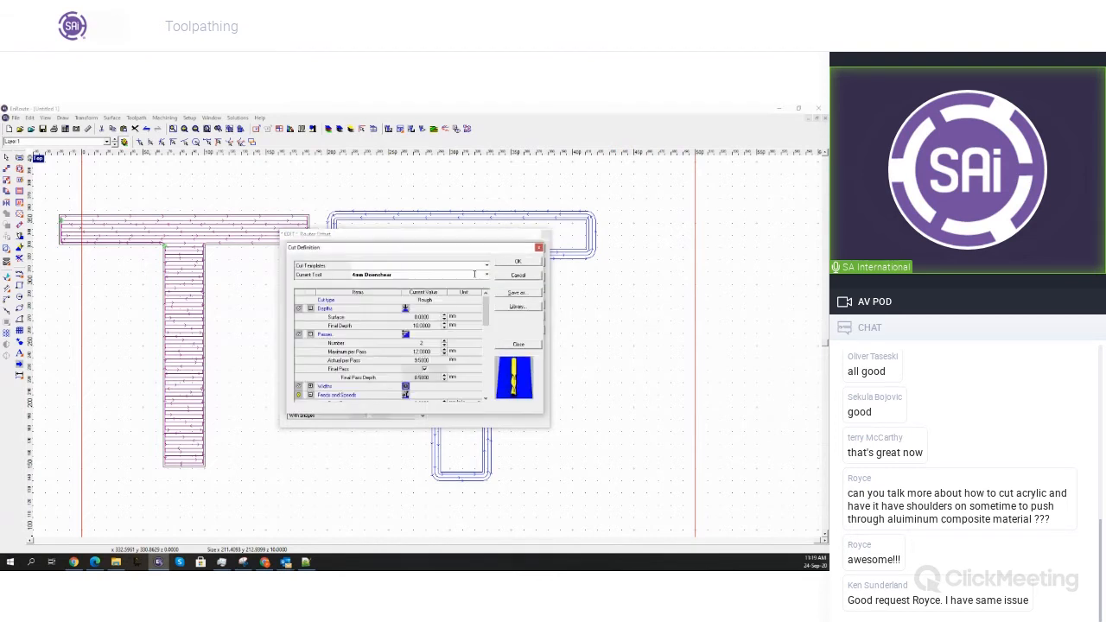
left_click(311, 386)
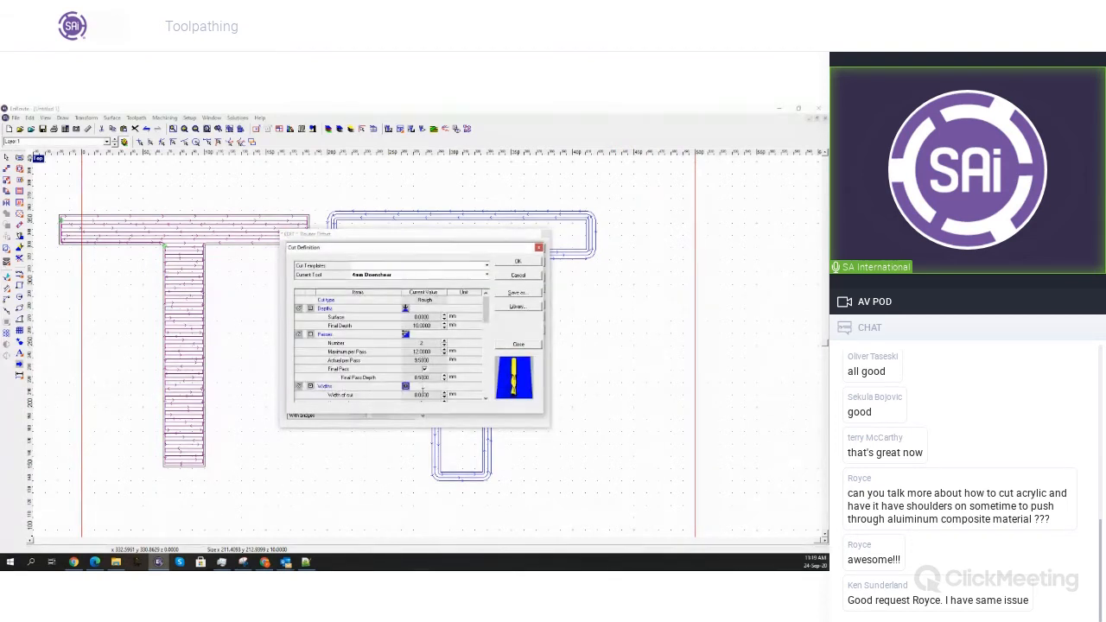
scroll(430, 385, "down", 2)
left_click_drag(439, 343, 365, 339)
type("0")
key("Tab")
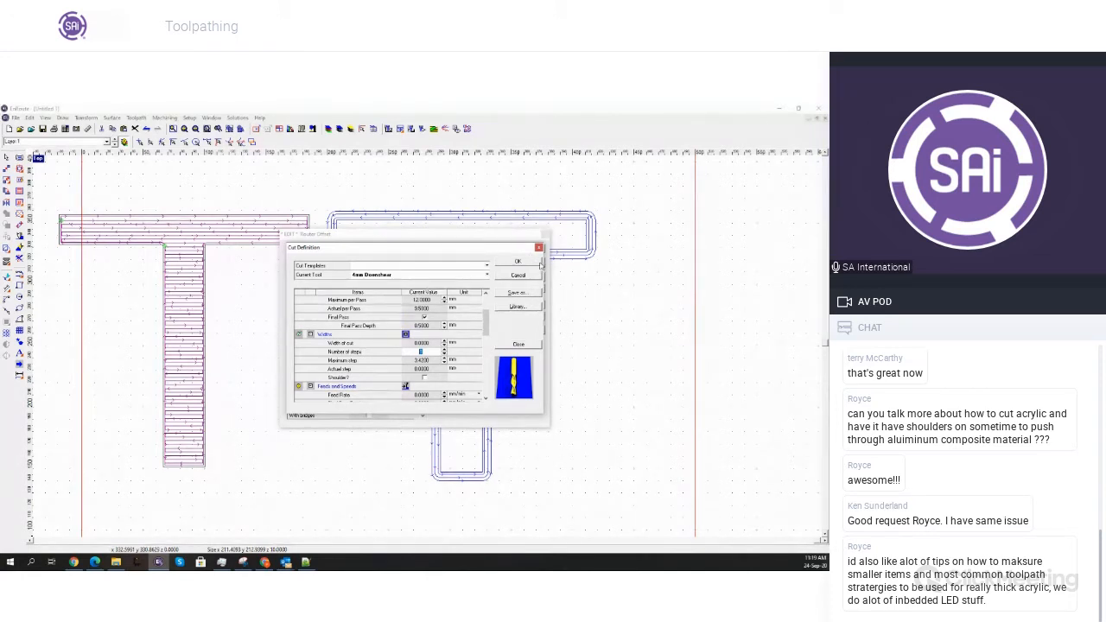
left_click(528, 263)
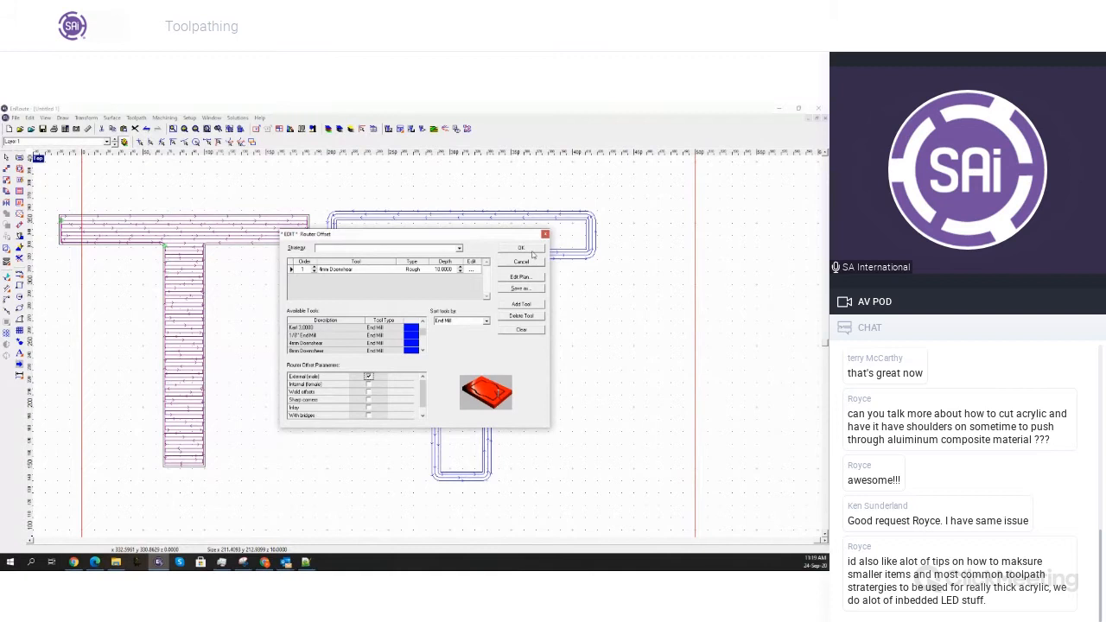
left_click(522, 249)
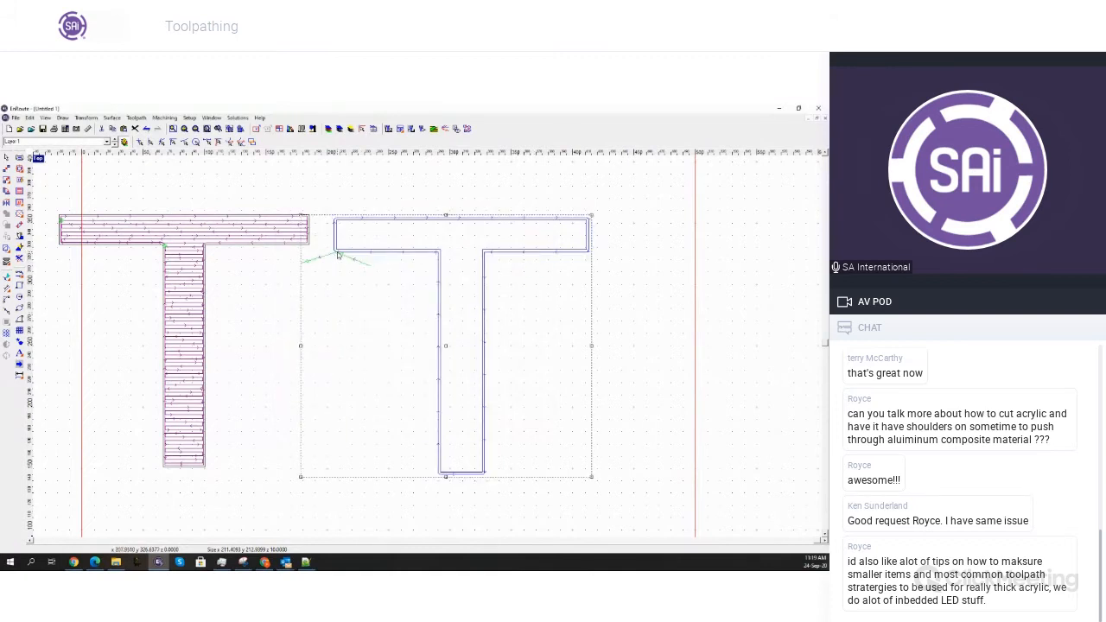
Move the offset T further away from the hatch-filled T, towards the plate's right edge
left_click_drag(338, 255, 420, 265)
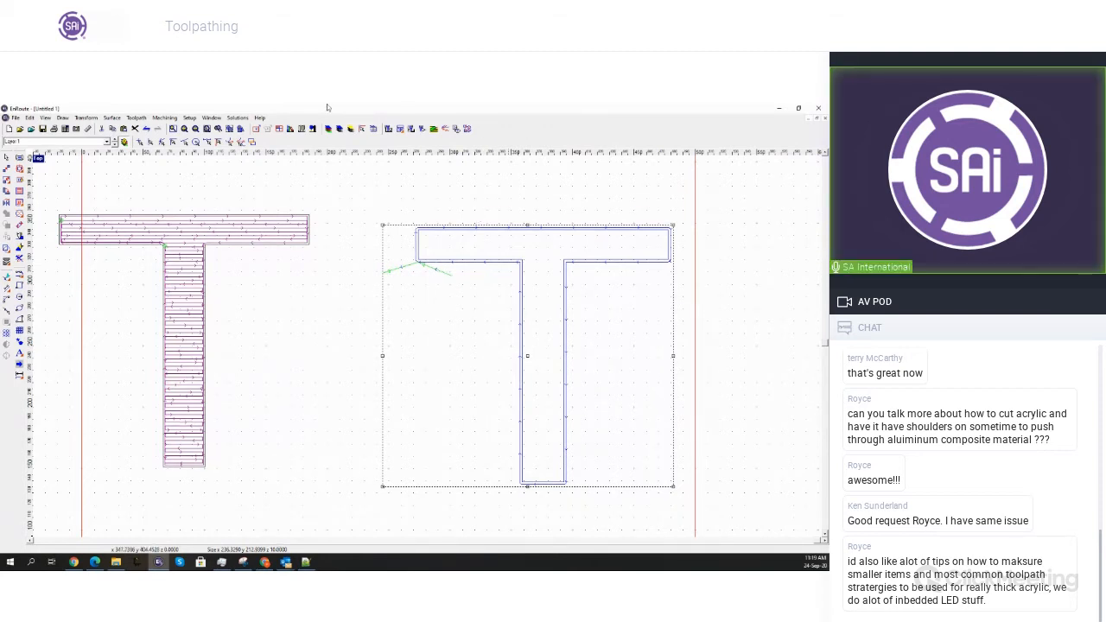
left_click(419, 268)
left_click(418, 264)
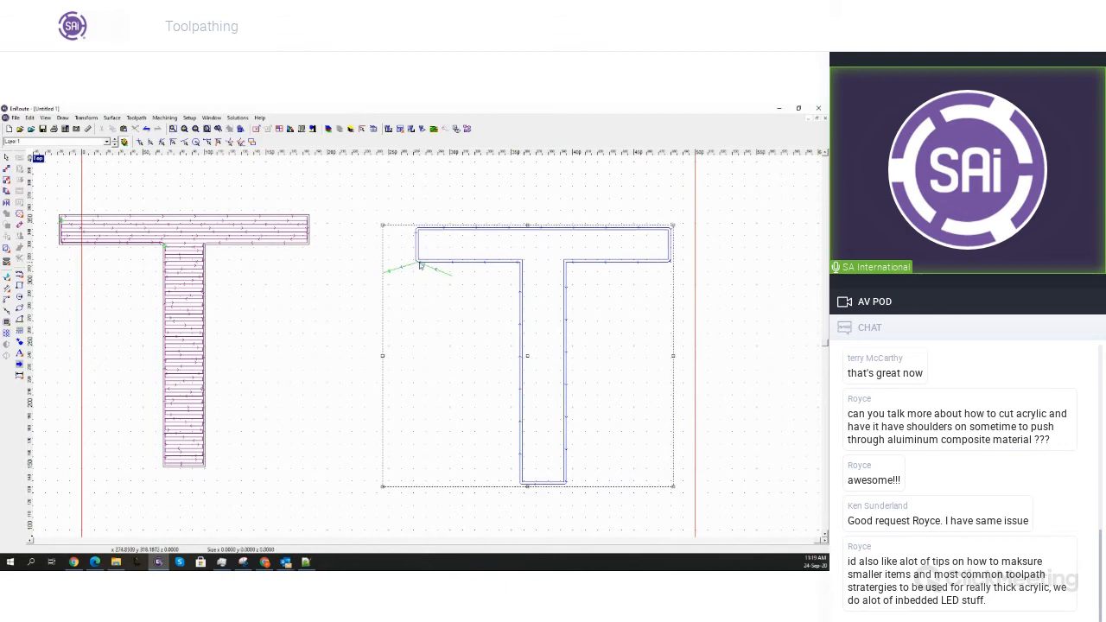
Reposition the offset toolpath's entry/exit point to the middle of the T's top edge and leave toolpath editing
left_click(145, 118)
mouse_move(164, 120)
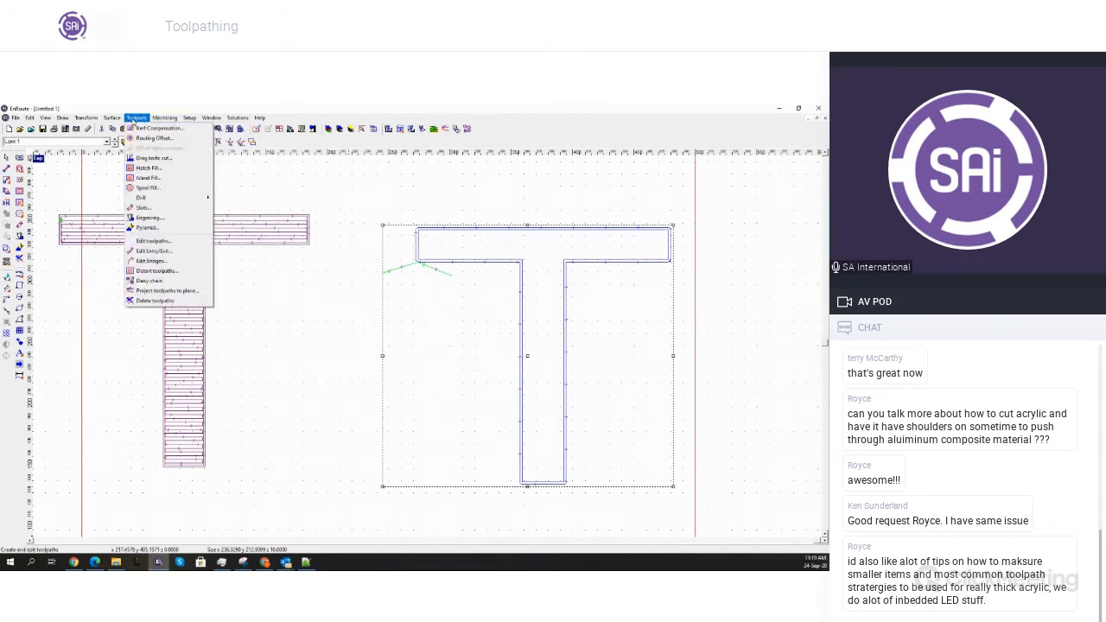
left_click(133, 122)
left_click(134, 121)
left_click(156, 251)
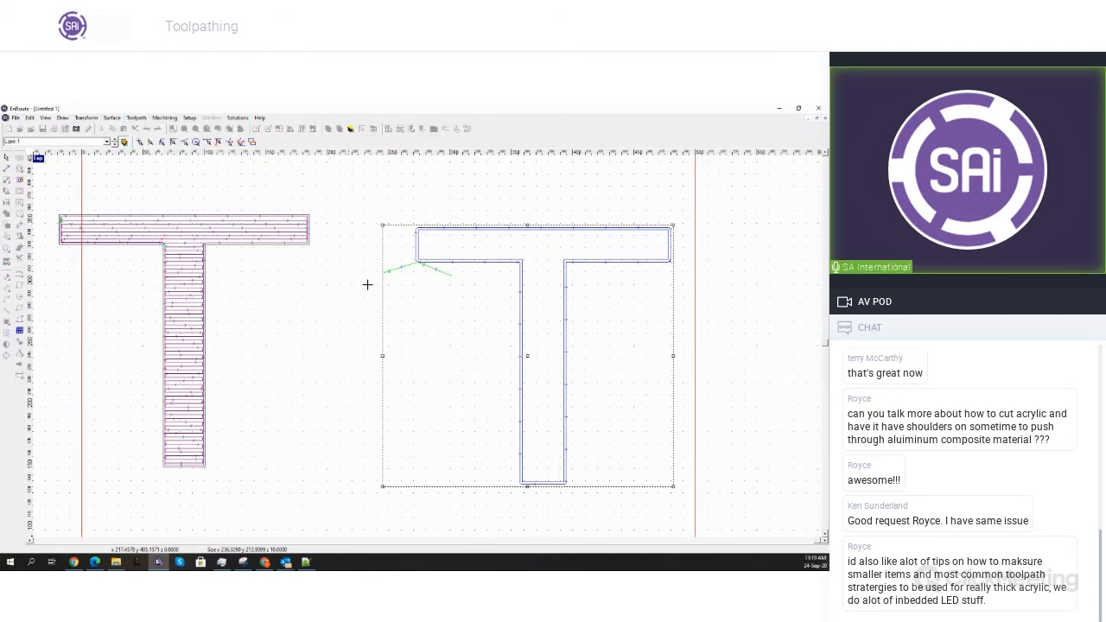
left_click(546, 226)
left_click(138, 119)
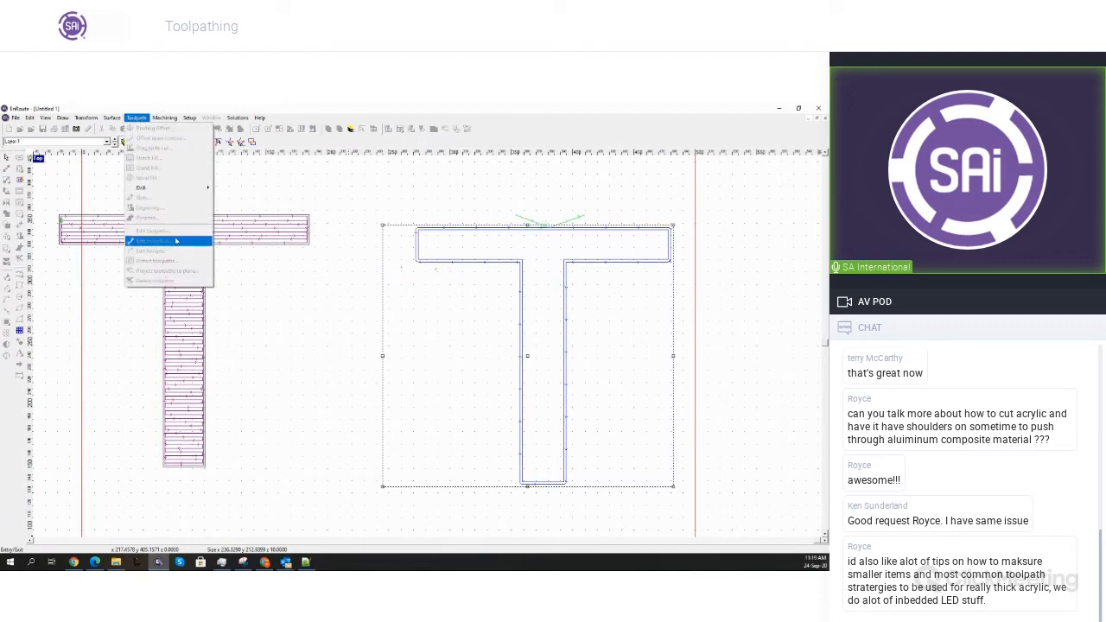
left_click(550, 229)
mouse_move(549, 226)
left_mouse_down()
mouse_move(676, 277)
mouse_move(511, 487)
mouse_move(583, 470)
mouse_move(621, 241)
mouse_move(662, 217)
mouse_move(548, 237)
mouse_move(728, 294)
mouse_move(648, 531)
mouse_move(509, 472)
mouse_move(484, 247)
mouse_move(546, 231)
left_mouse_up()
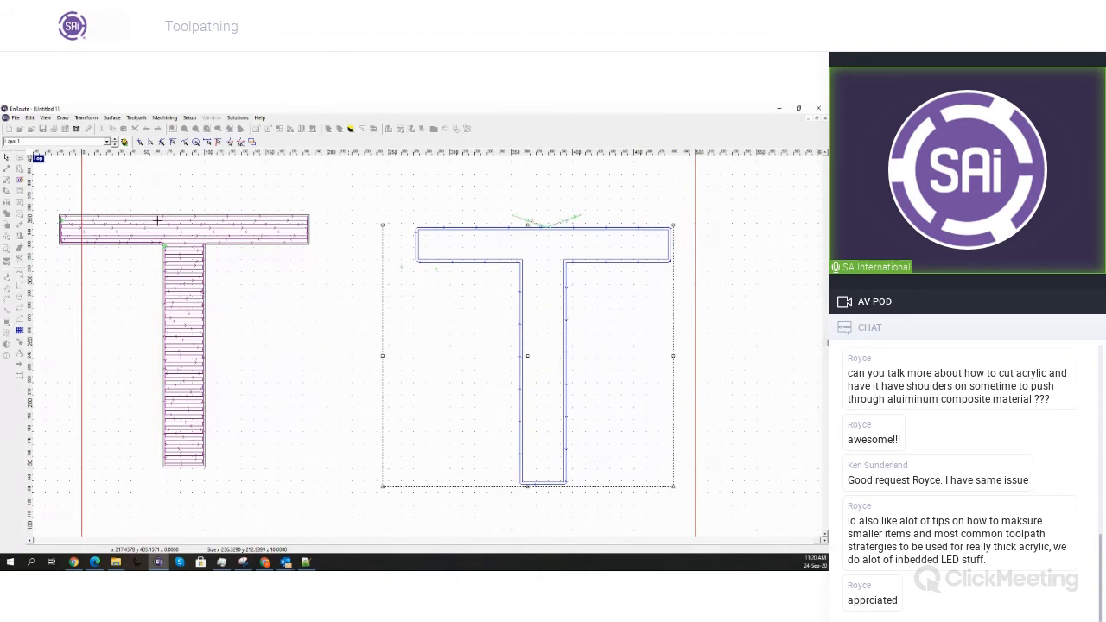
right_click(449, 250)
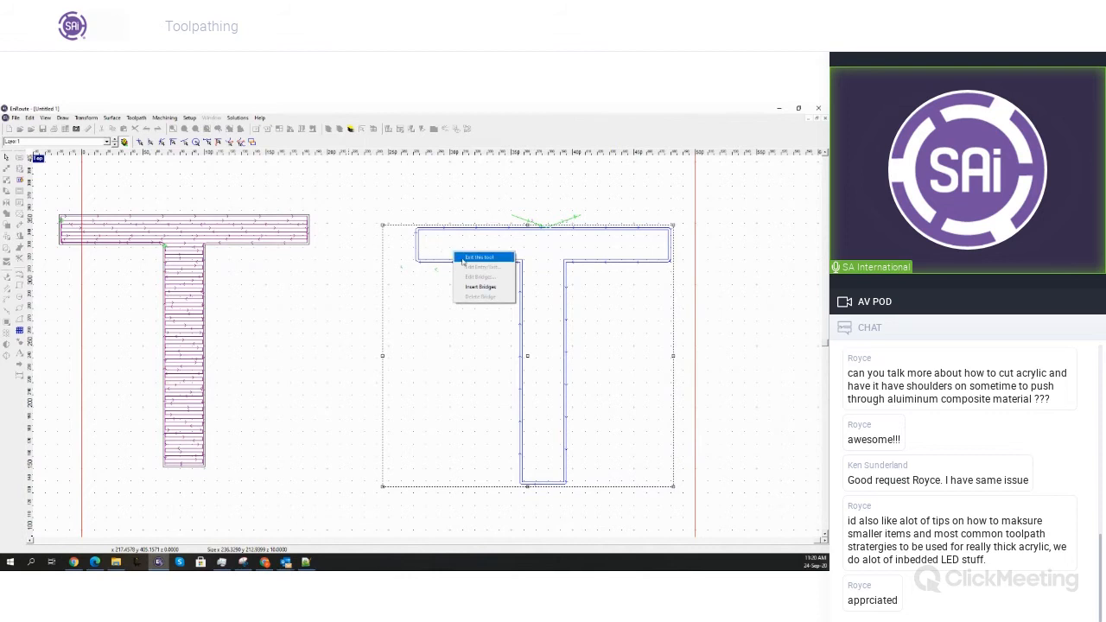
left_click(471, 256)
Delete the hatch-filled T and open the remaining T's router offset toolpath for editing
left_click(292, 230)
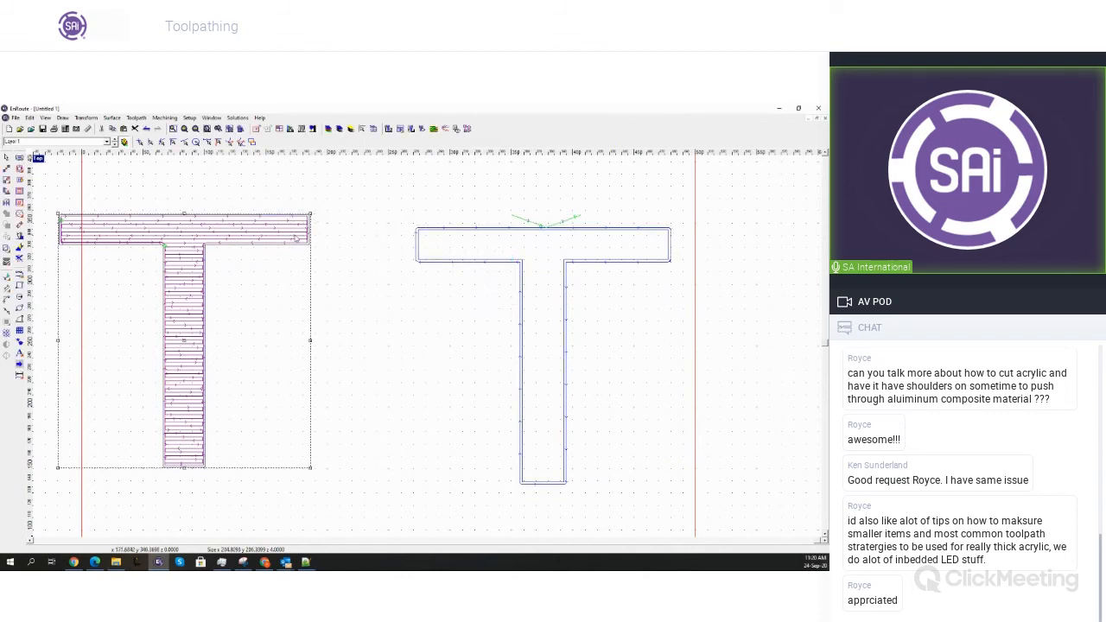
key("Delete")
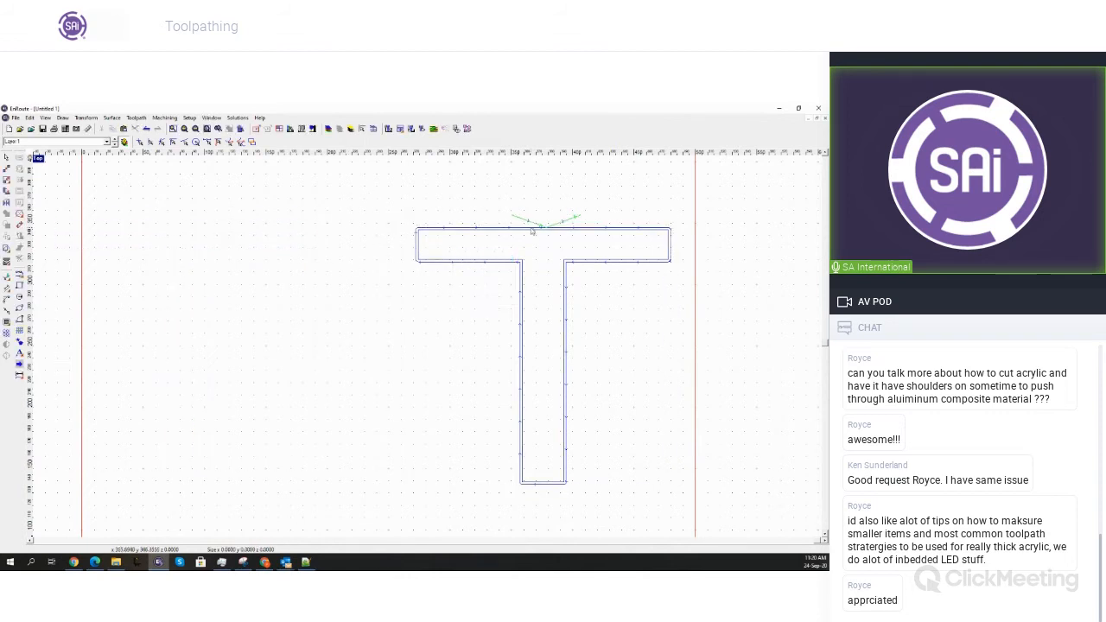
left_click(546, 226)
right_click(545, 227)
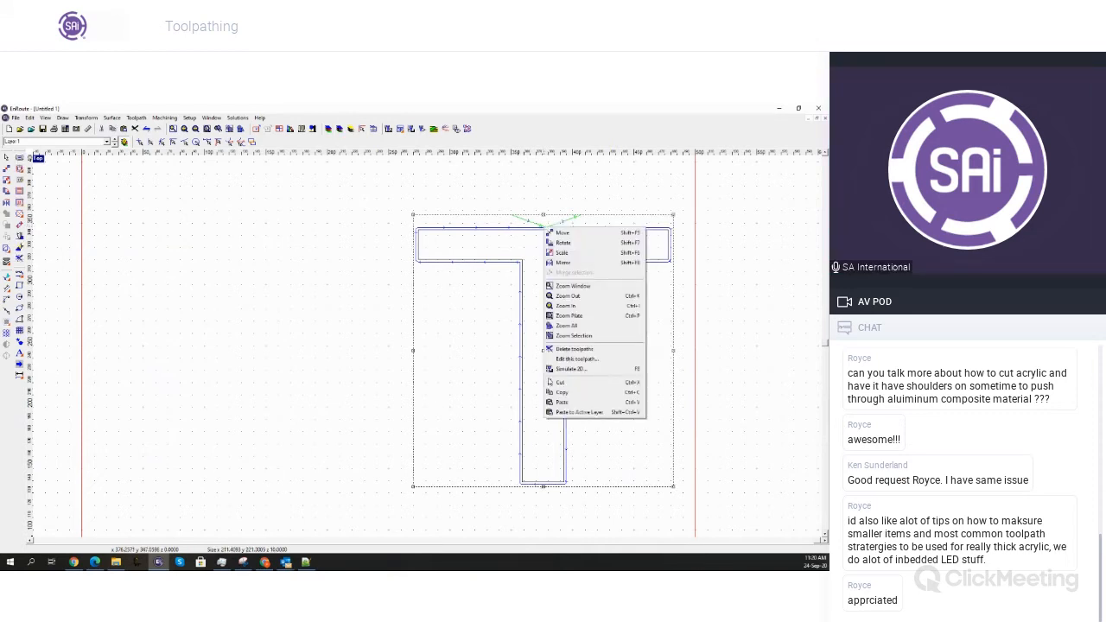
left_click(576, 358)
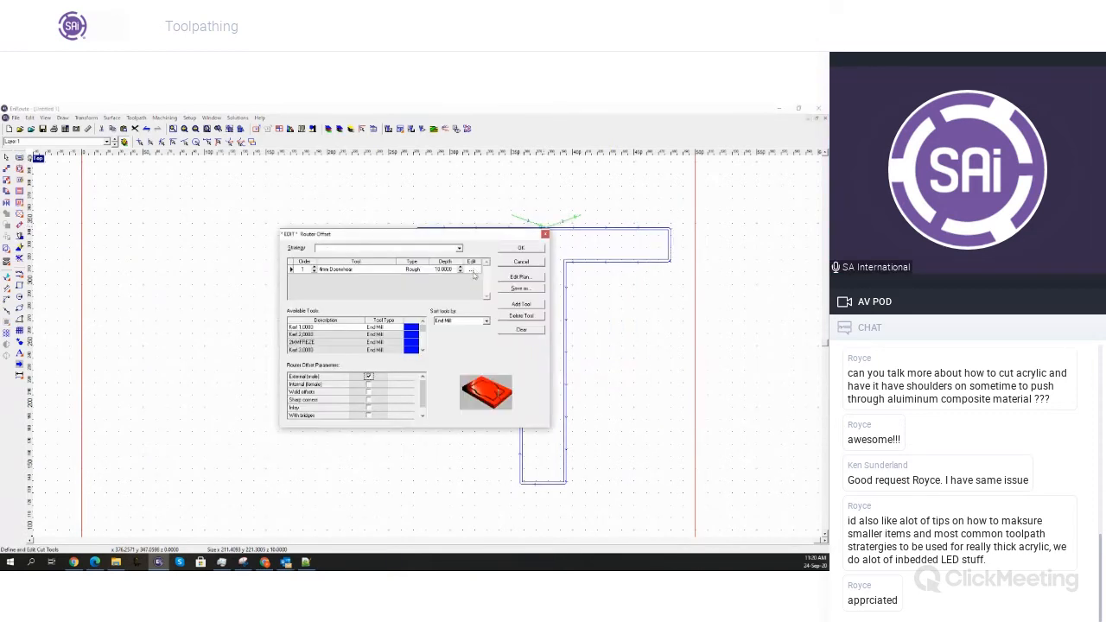
scroll(319, 389, "down", 5)
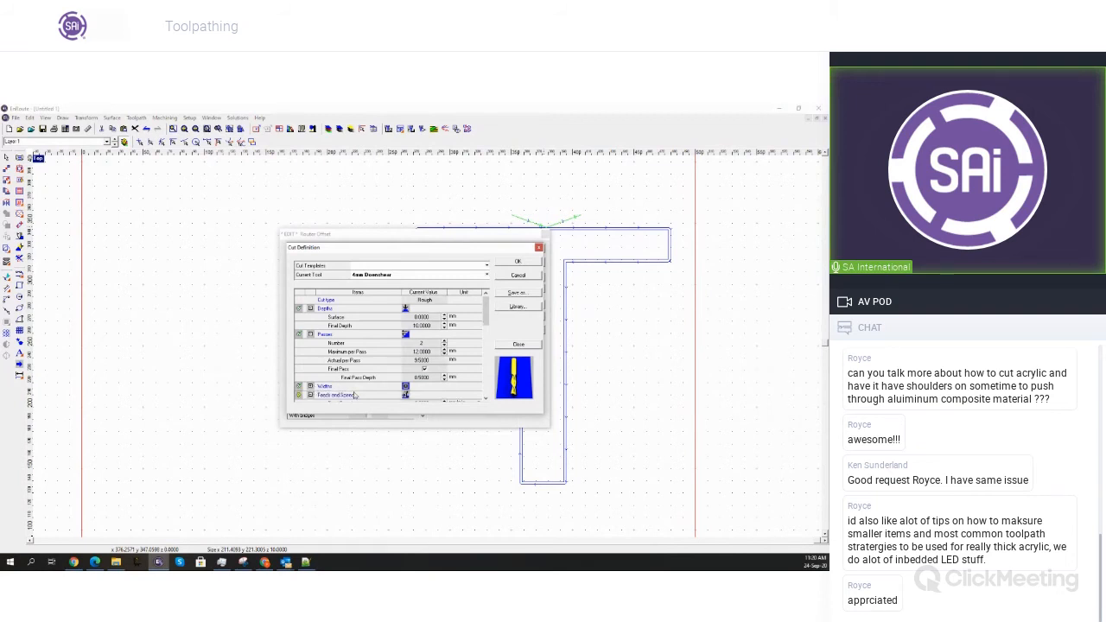
left_click(424, 378)
scroll(424, 384, "down", 2)
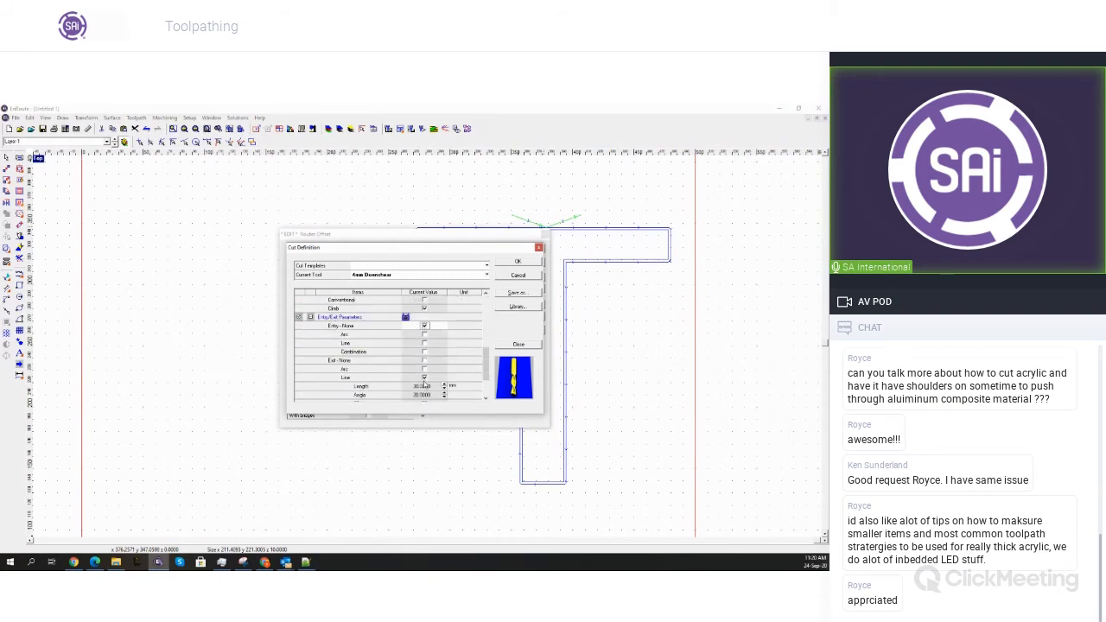
scroll(424, 379, "up", 7)
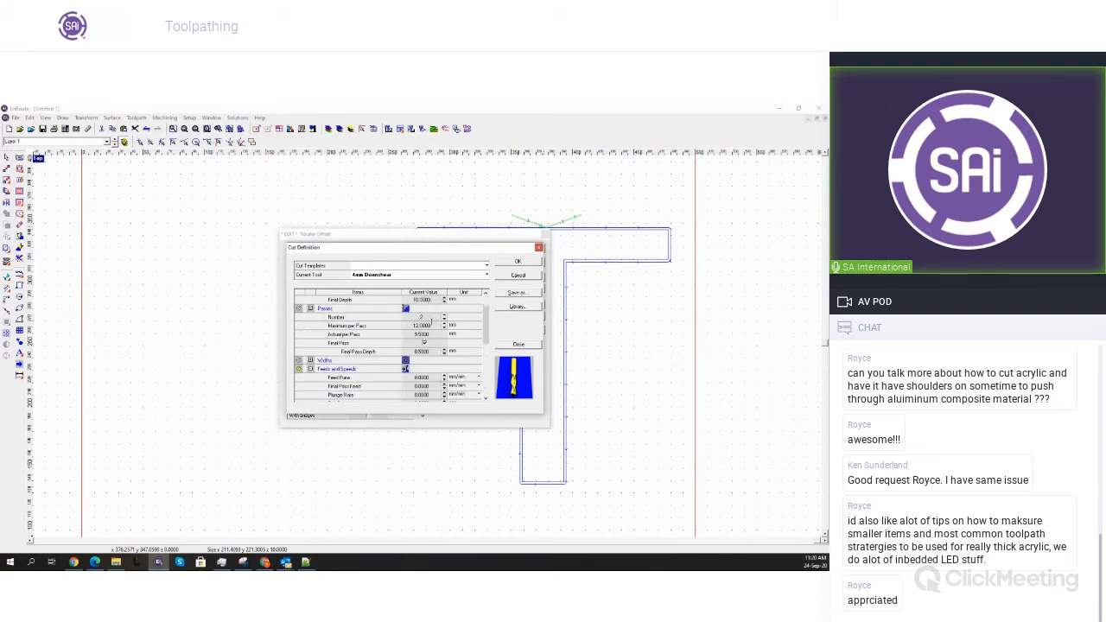
left_click(525, 275)
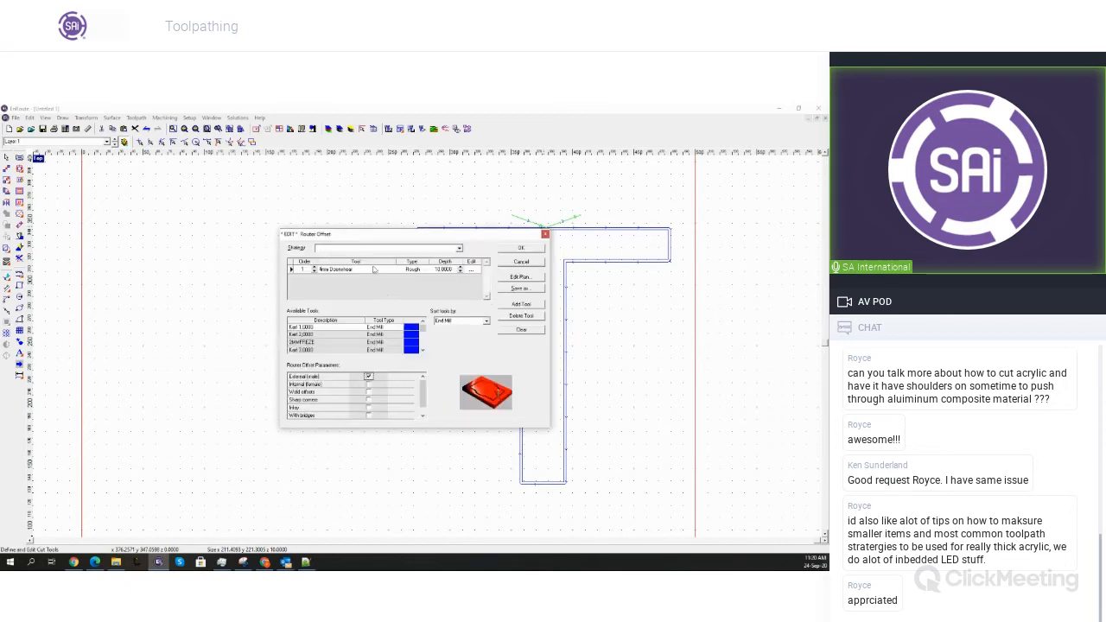
Replace the 4mm Downshear in the tool list with the 10mm MDF 2W as roughing tool at depth 10
left_click(520, 317)
left_click(423, 351)
left_click(423, 351)
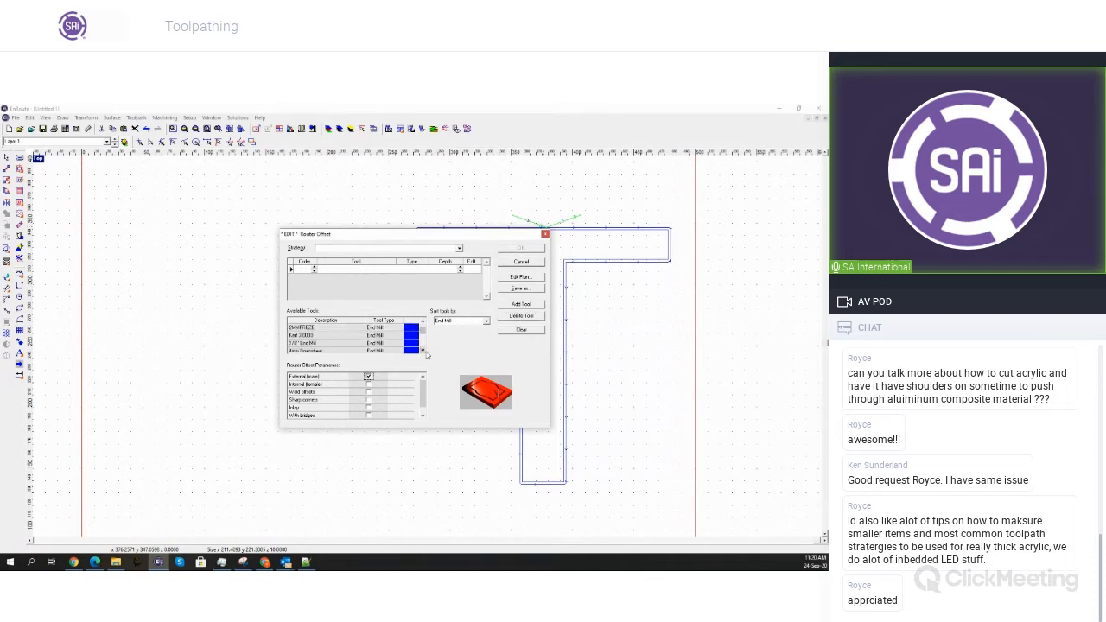
scroll(425, 354, "down", 3)
double_click(331, 344)
left_click_drag(452, 269, 343, 288)
type("1")
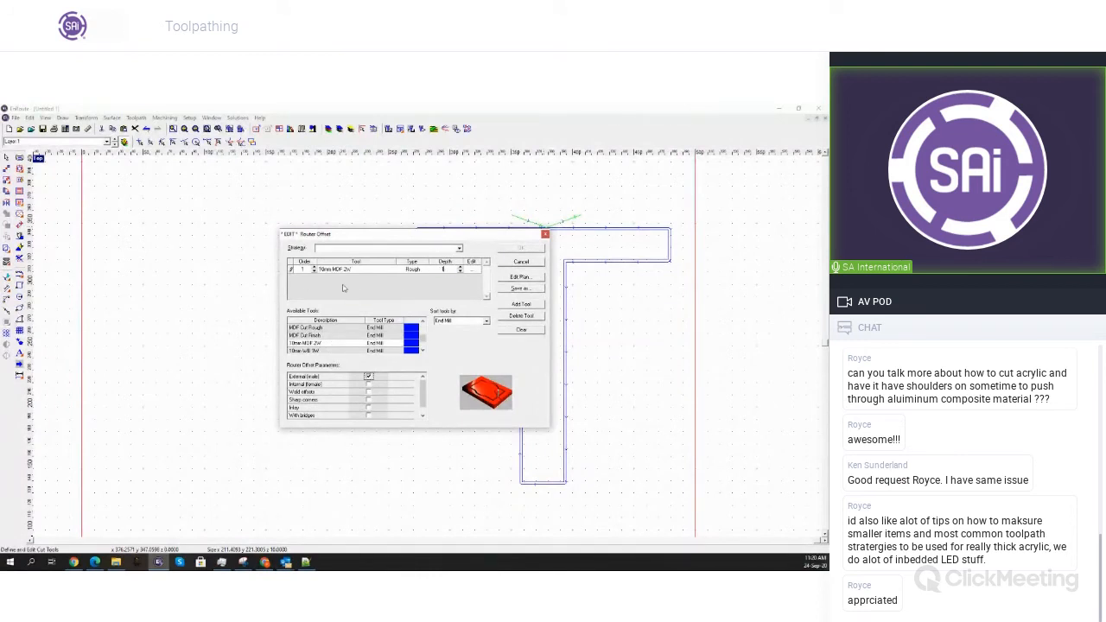
type("0")
Add the 4mm Downshear as the second tool of the router offset for the clean cut
left_click(422, 321)
left_click(422, 321)
left_click(423, 321)
left_click(423, 321)
left_click(422, 321)
left_click(329, 345)
double_click(329, 349)
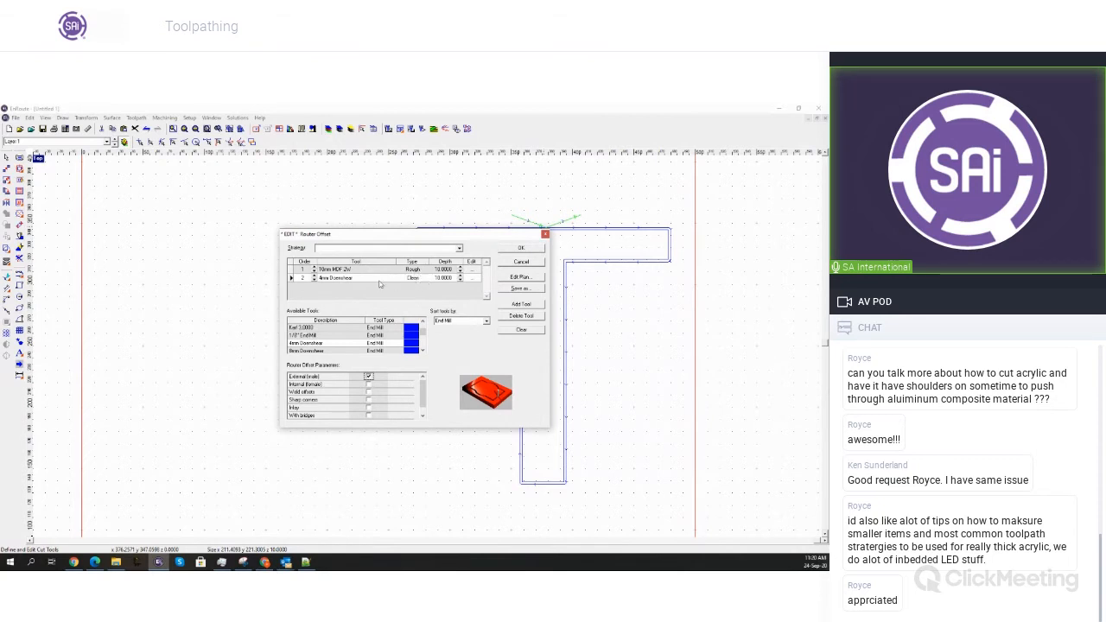
Examine the 4mm Downshear's clean cut definition, including its cut type, passes, widths and feeds
left_click(472, 278)
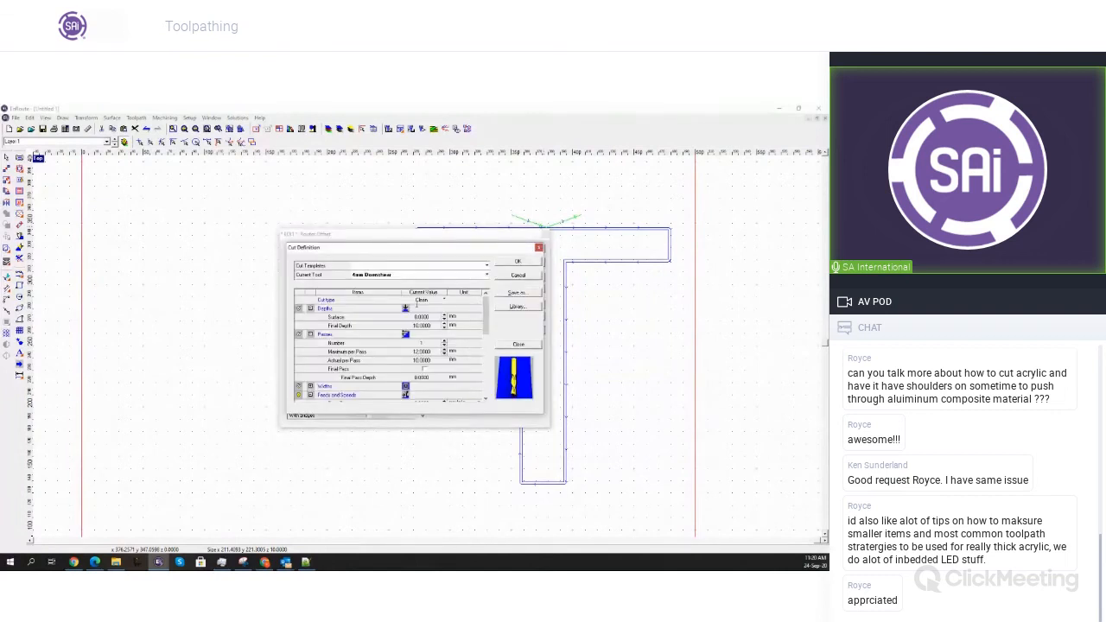
left_click(442, 300)
left_click(436, 308)
left_click(312, 386)
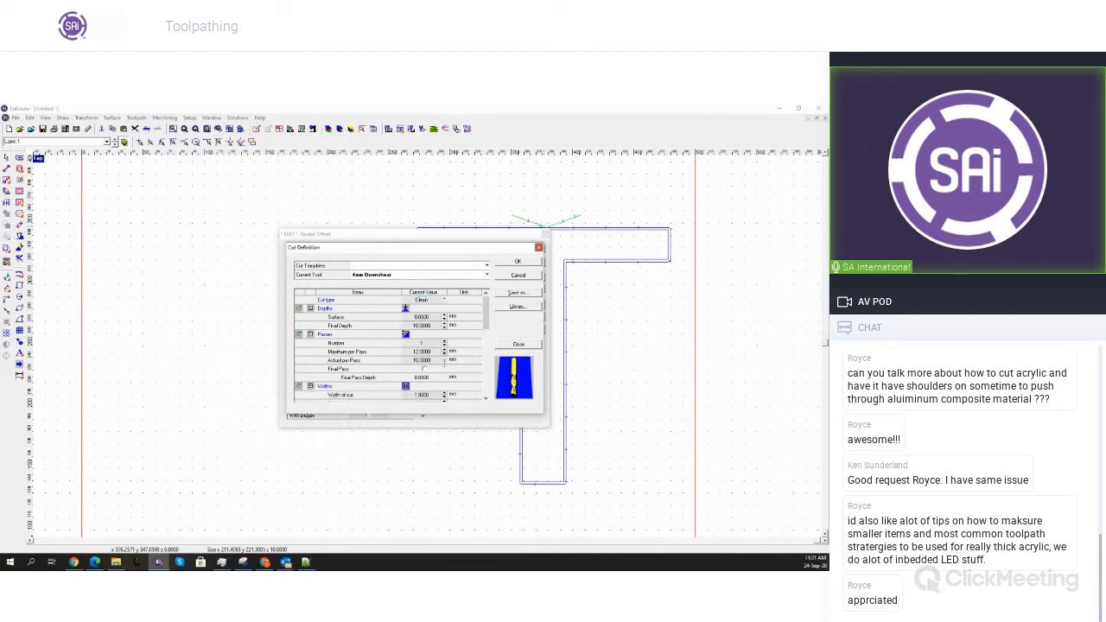
left_click_drag(486, 319, 486, 324)
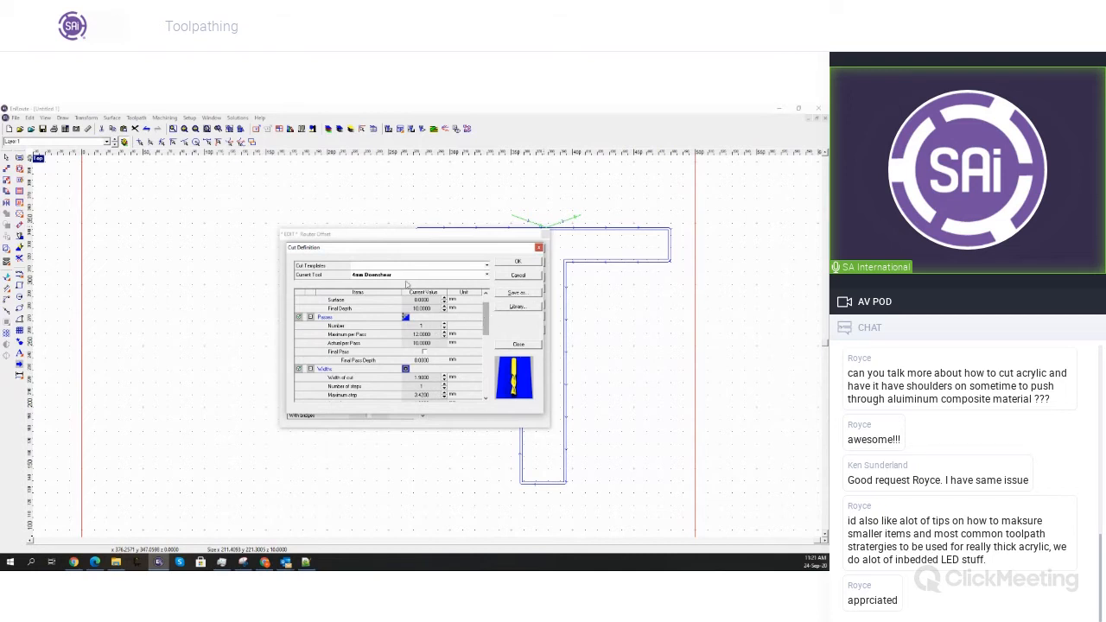
left_click_drag(393, 275, 345, 273)
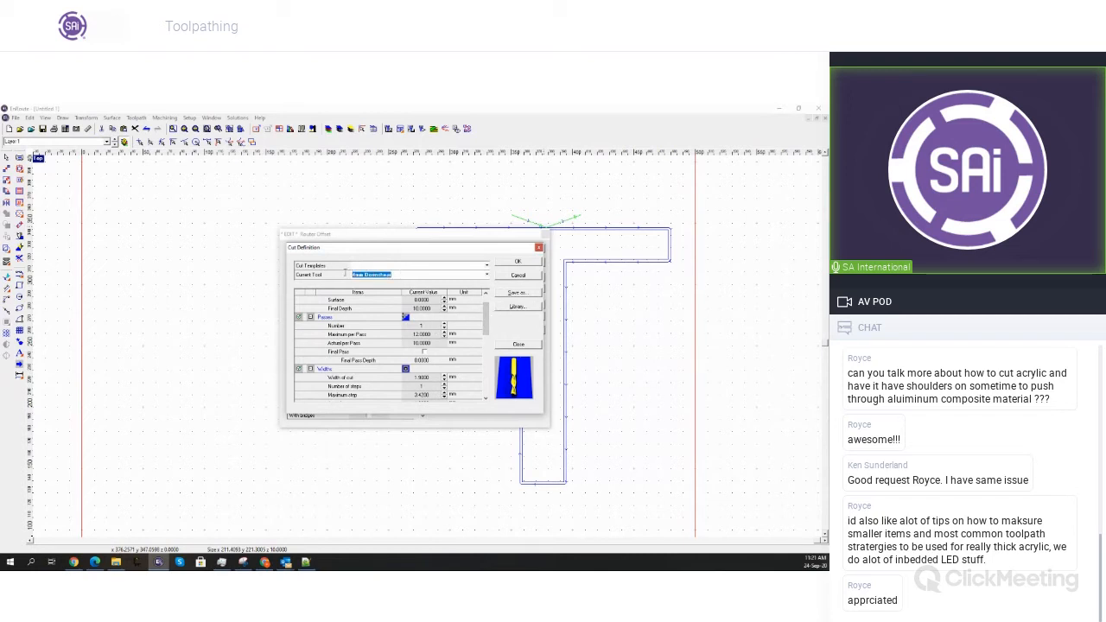
left_click_drag(486, 308, 489, 298)
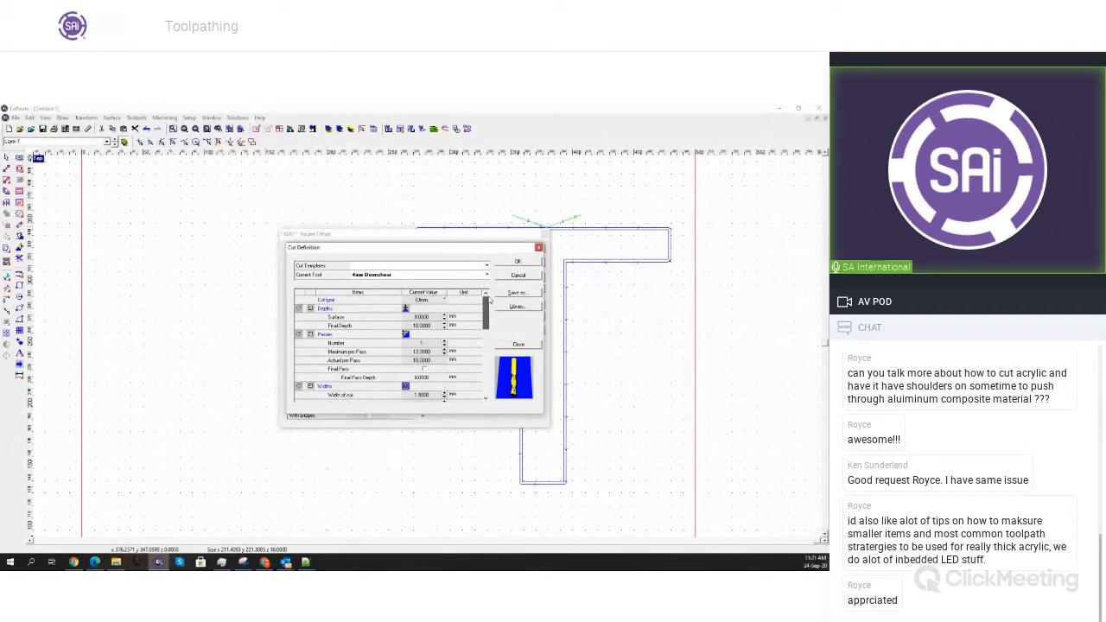
scroll(488, 320, "down", 2)
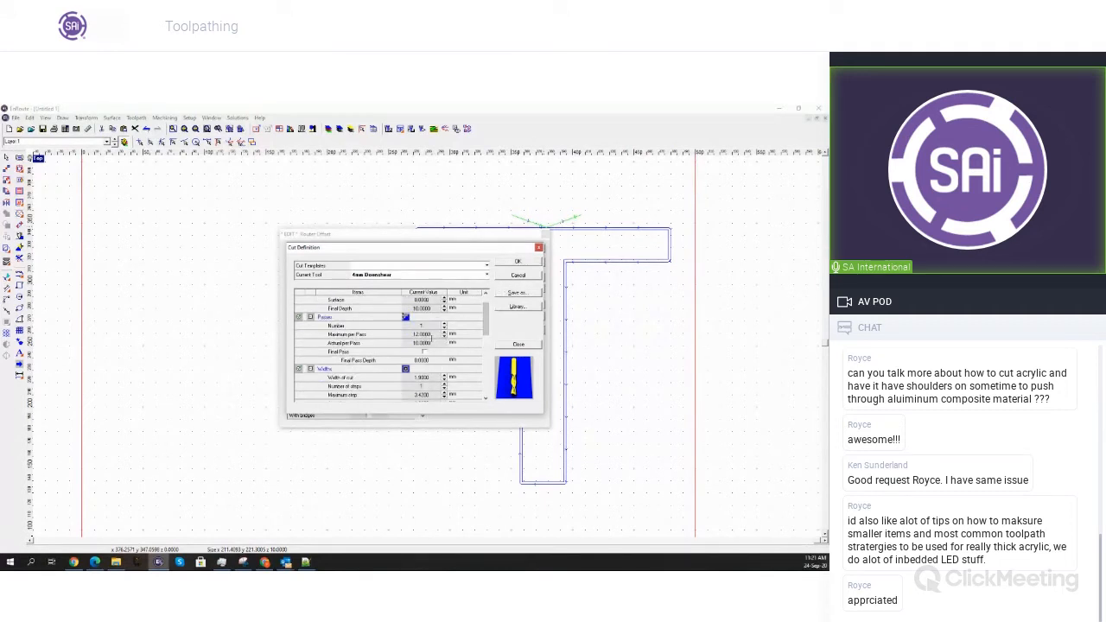
scroll(450, 346, "down", 1)
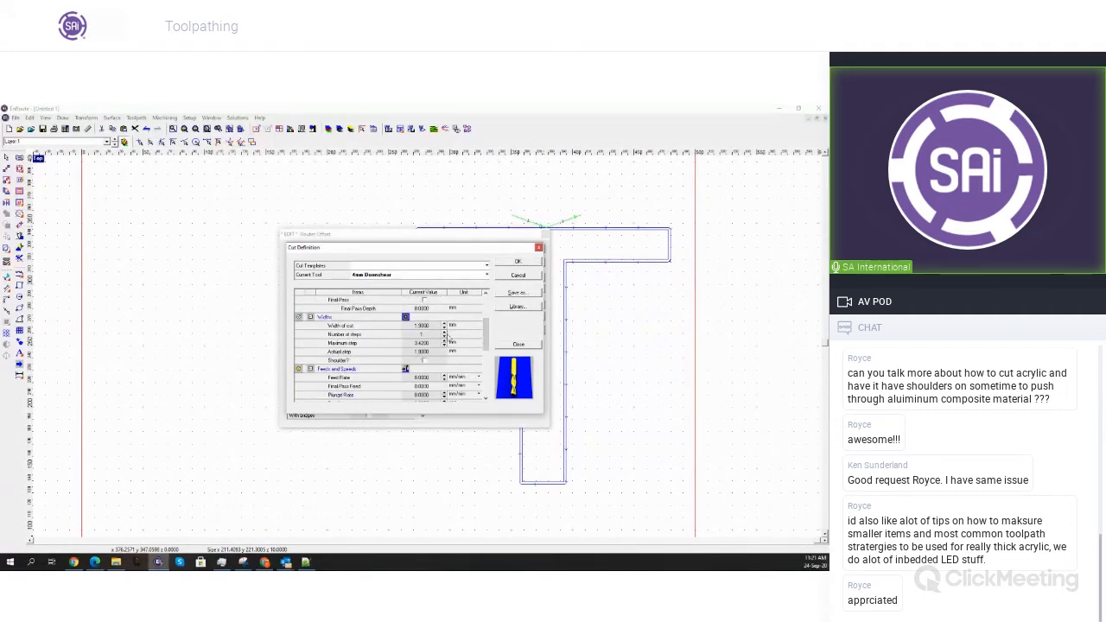
scroll(450, 345, "down", 2)
Accept the cut definition and apply the two-tool router offset to the T
left_click(519, 262)
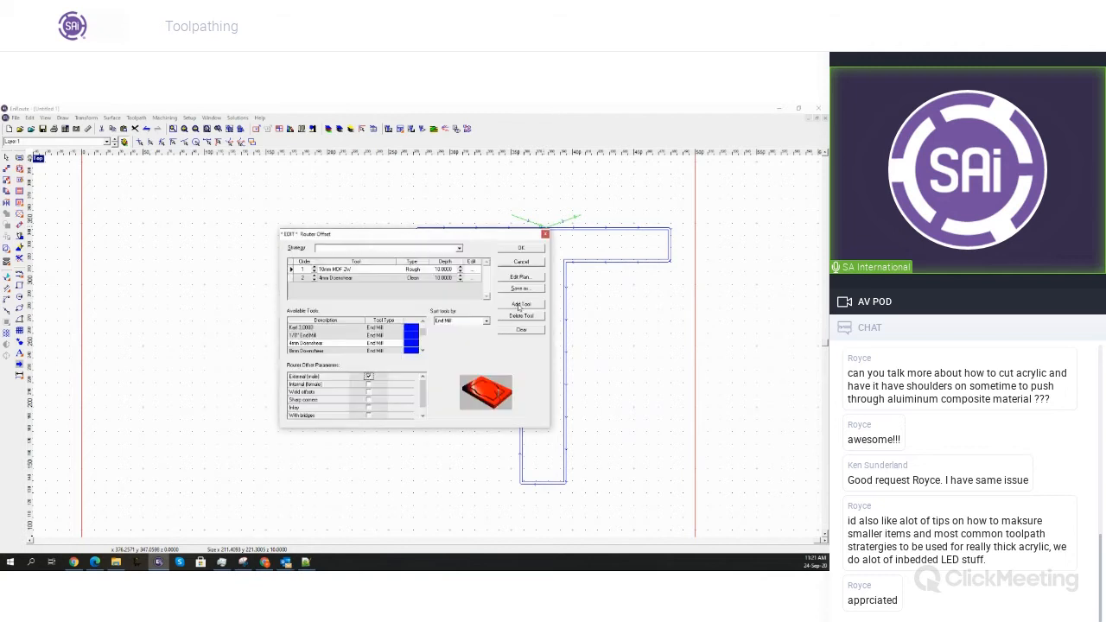
left_click(529, 250)
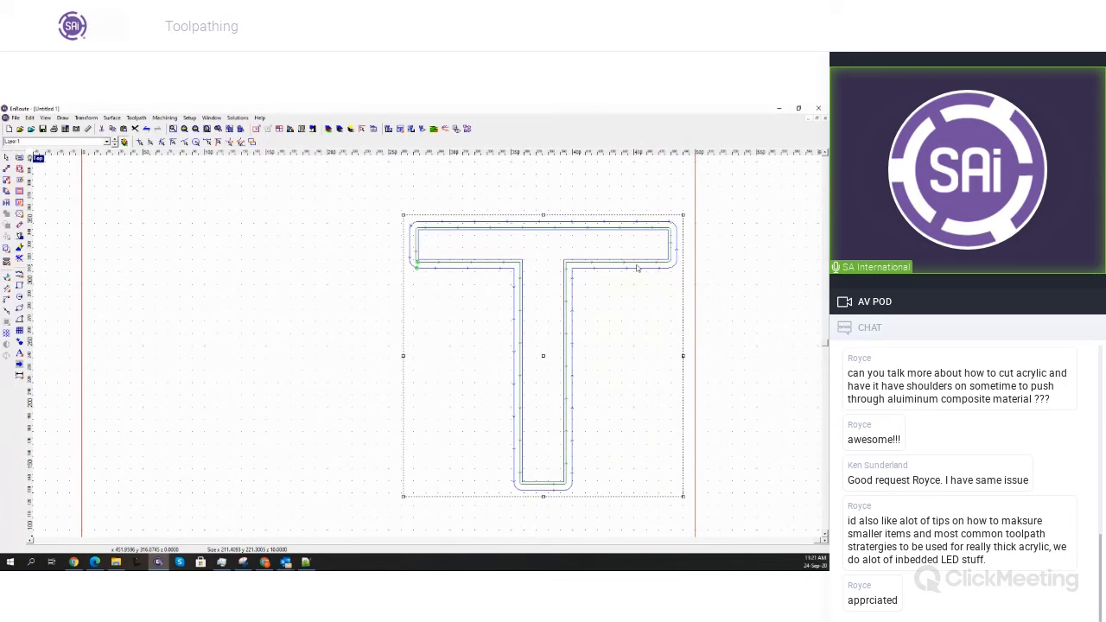
Preview the toolpaths at full tool width, move the T towards the plate's left edge, and return to the line display
key("f")
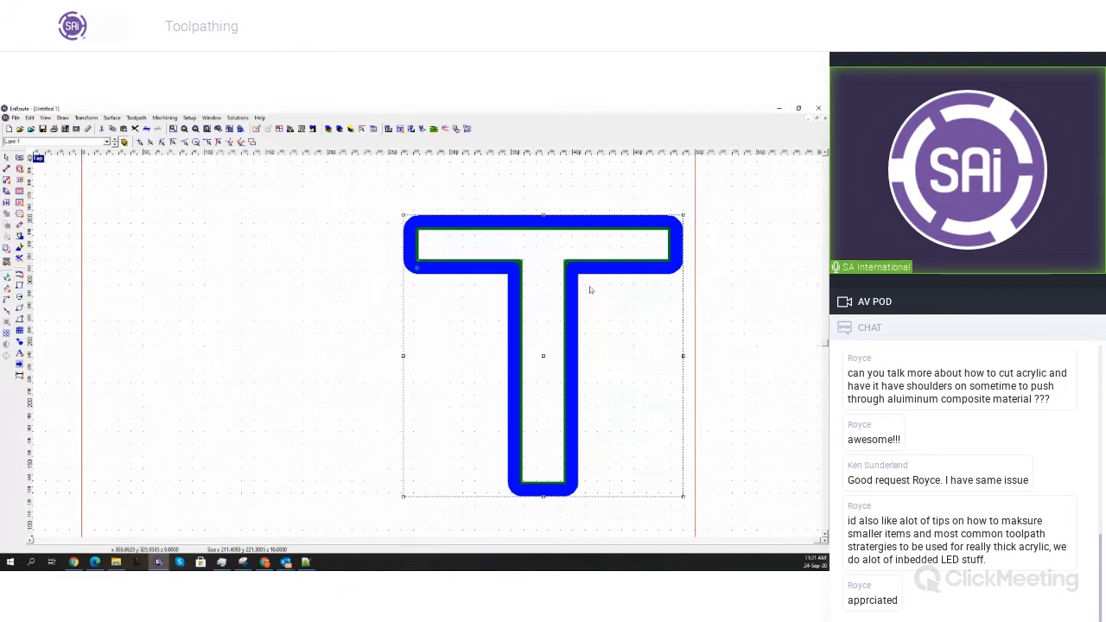
left_click_drag(544, 353, 253, 395)
scroll(355, 226, "down", 2)
scroll(273, 330, "up", 1)
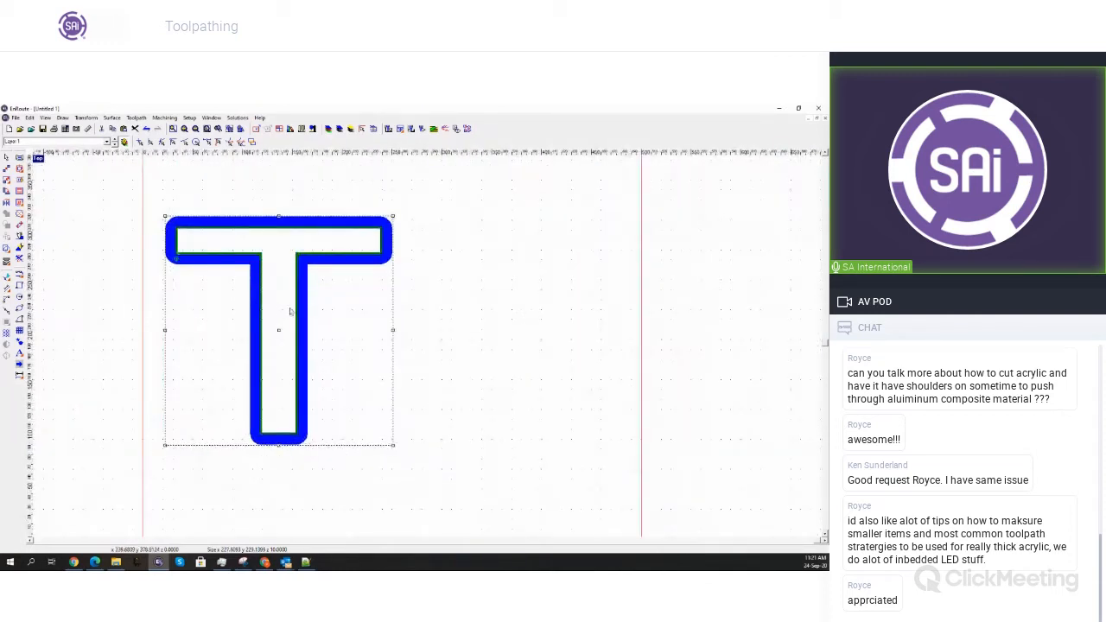
left_click(281, 242)
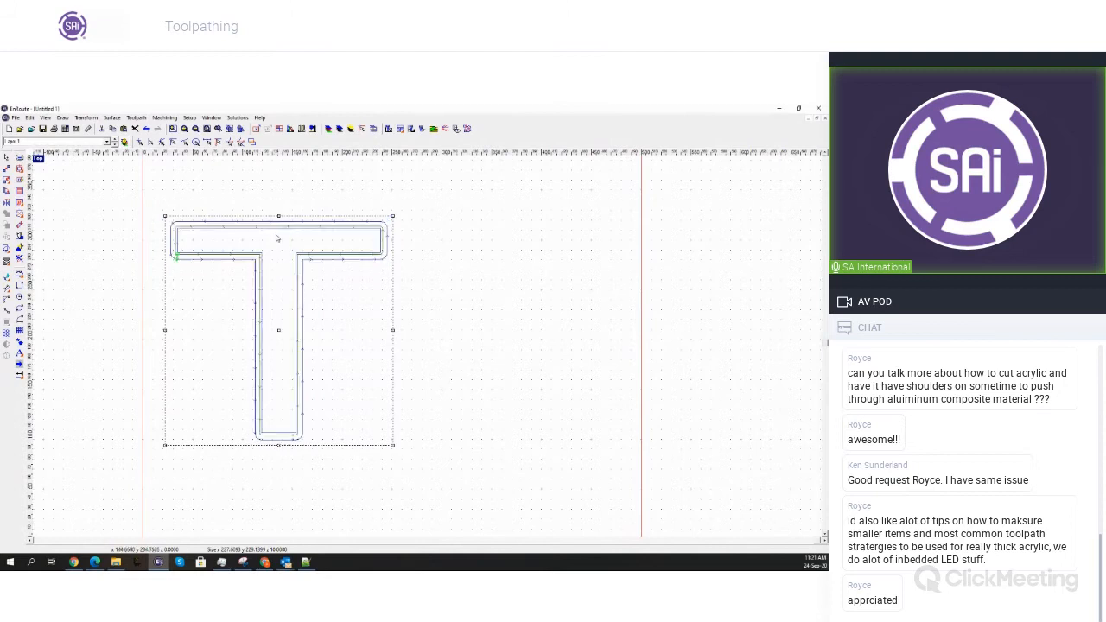
Change the 4mm Downshear's cut type to Fine and reapply the router offset to the T
right_click(273, 230)
left_click(303, 360)
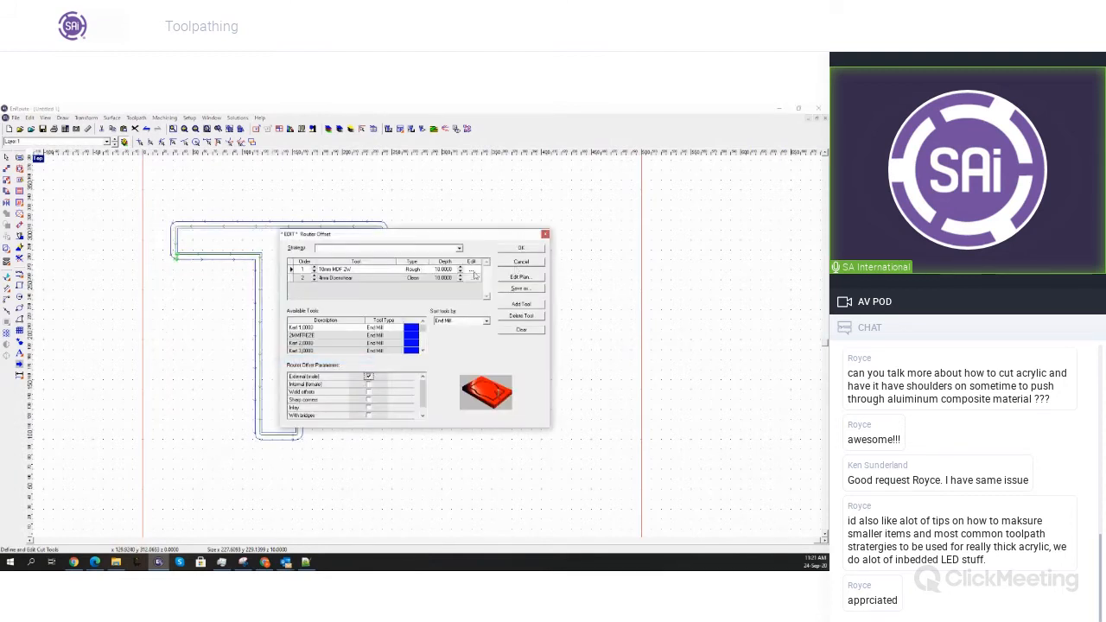
left_click(446, 299)
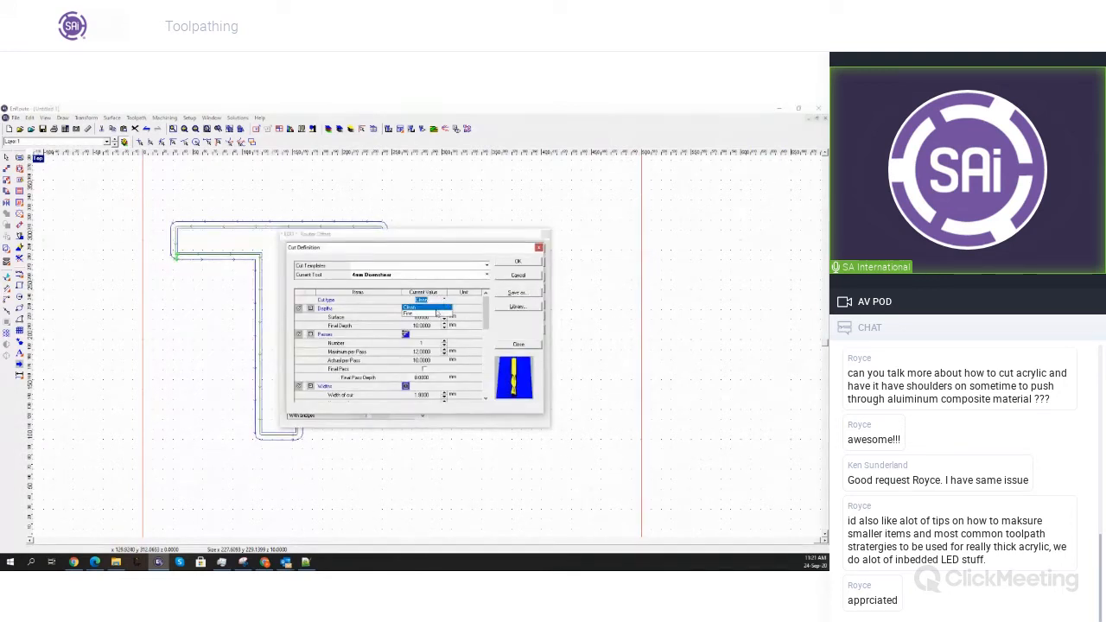
left_click(423, 317)
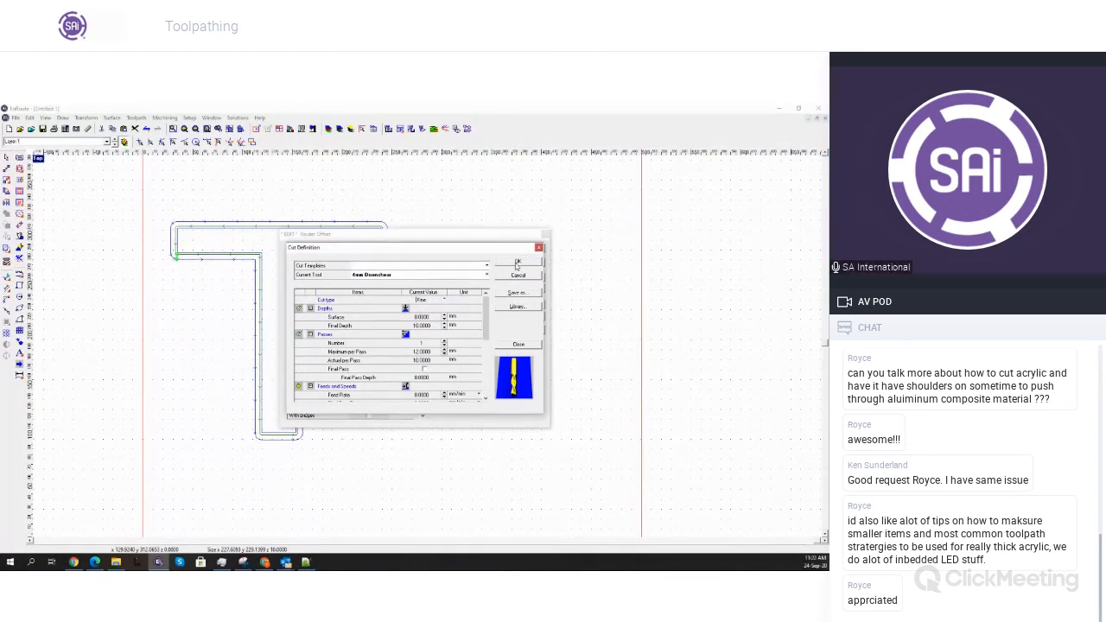
left_click(518, 263)
left_click(521, 249)
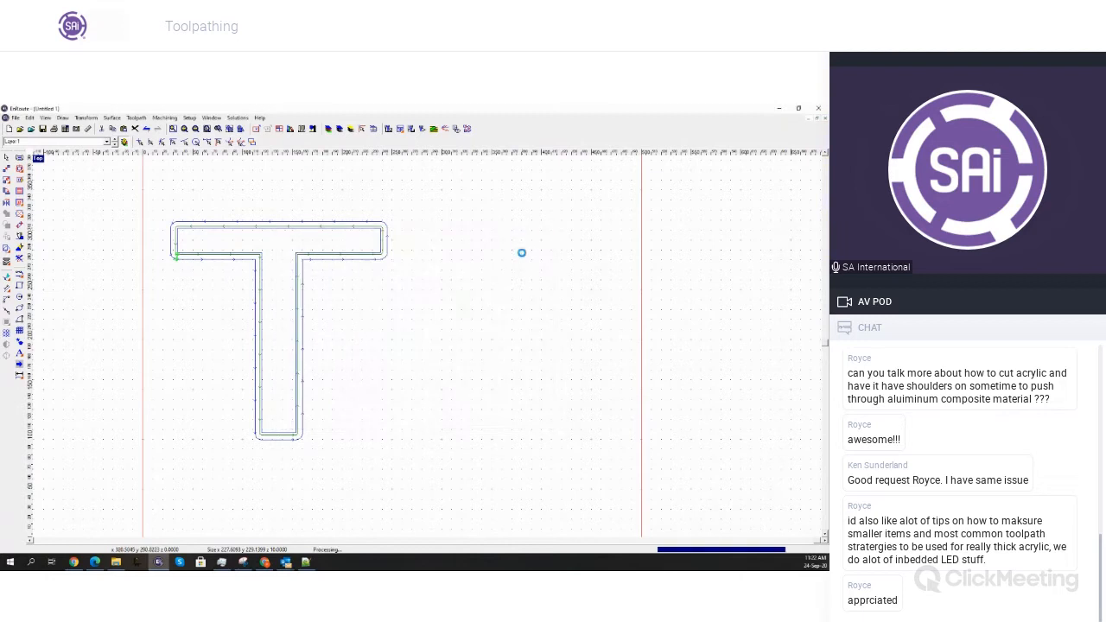
Examine the rough and fine toolpaths at the T's inner corners in both full tool width and line display
scroll(177, 197, "up", 2)
scroll(203, 235, "up", 2)
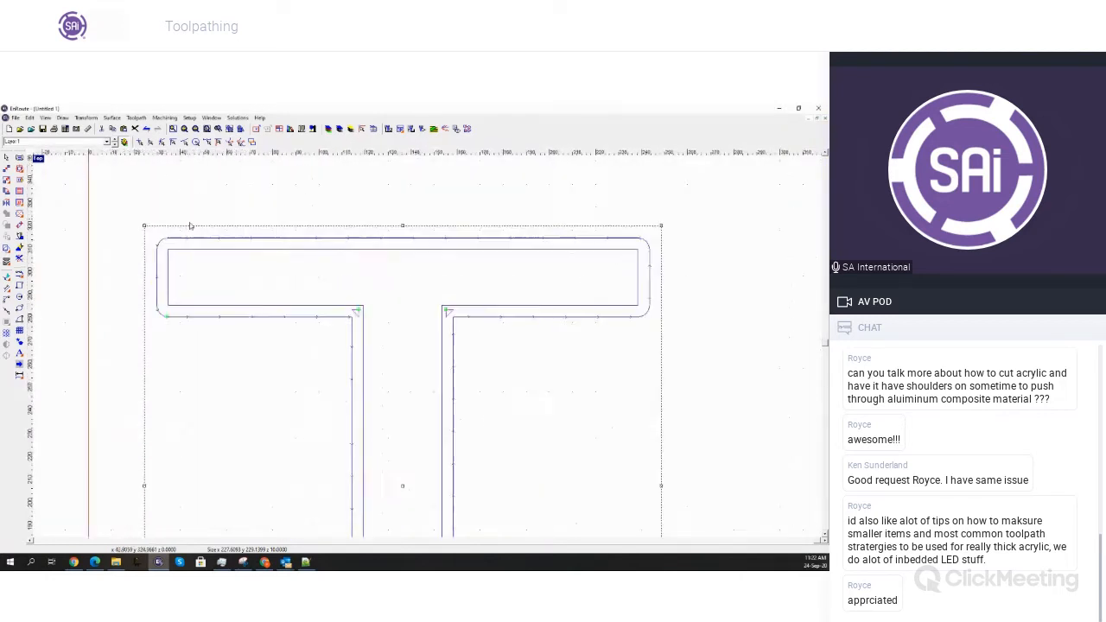
scroll(361, 298, "down", 3)
scroll(445, 360, "down", 3)
scroll(464, 235, "up", 4)
scroll(454, 256, "up", 3)
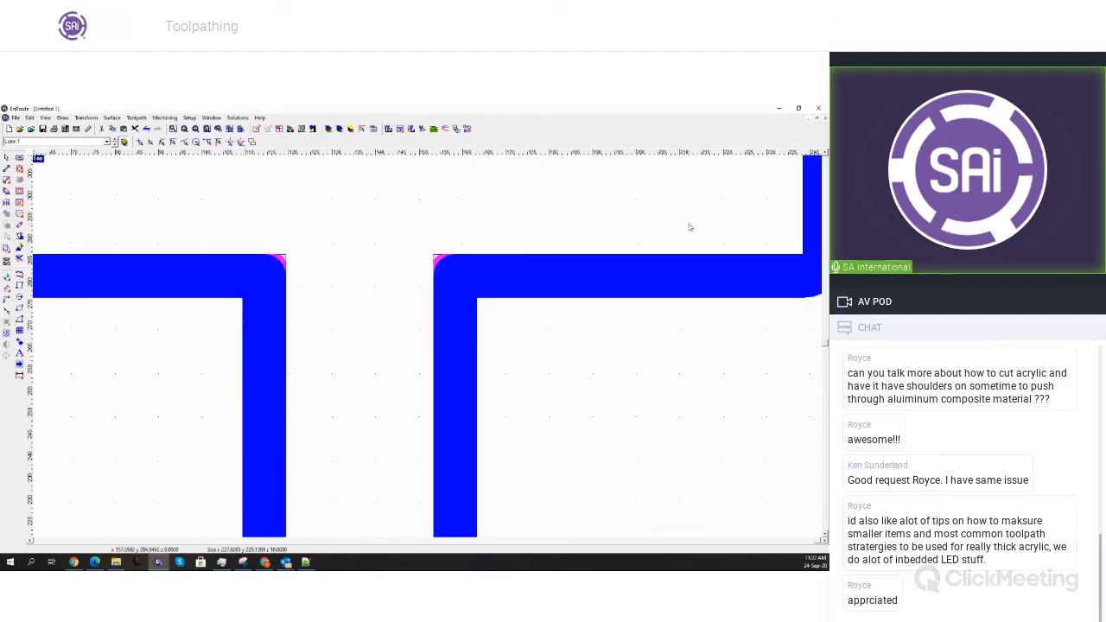
scroll(689, 226, "down", 3)
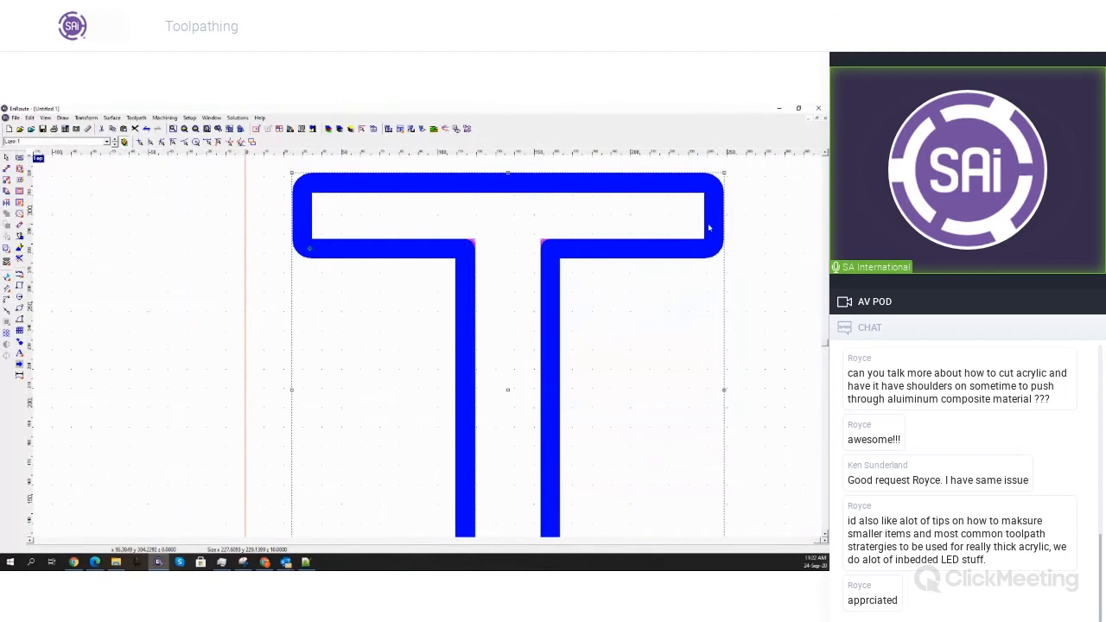
scroll(512, 232, "up", 2)
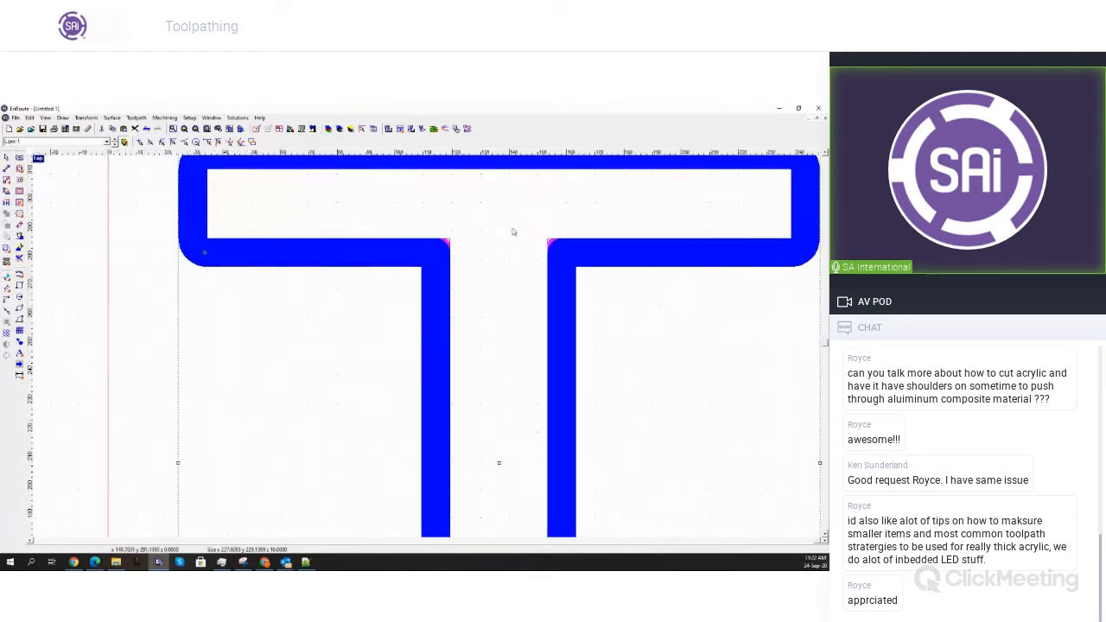
scroll(476, 237, "up", 2)
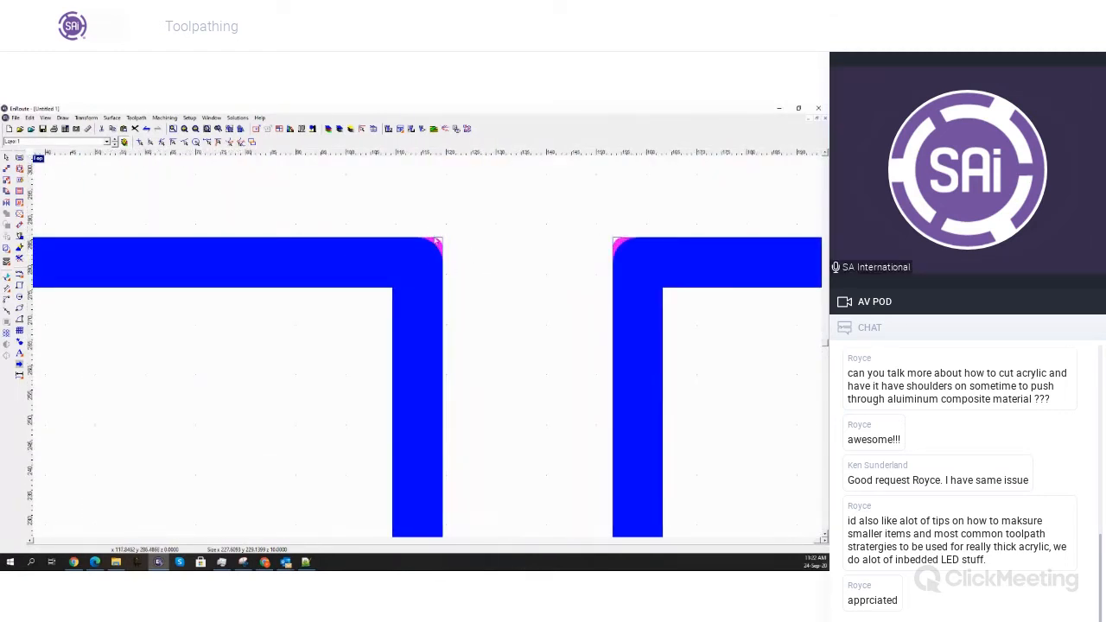
key("f")
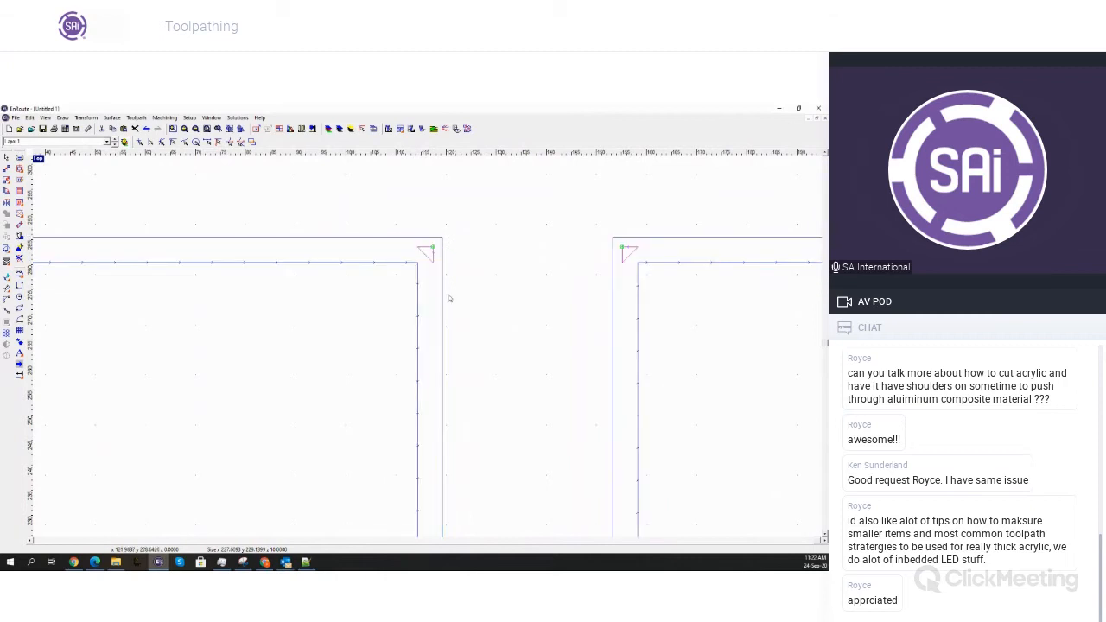
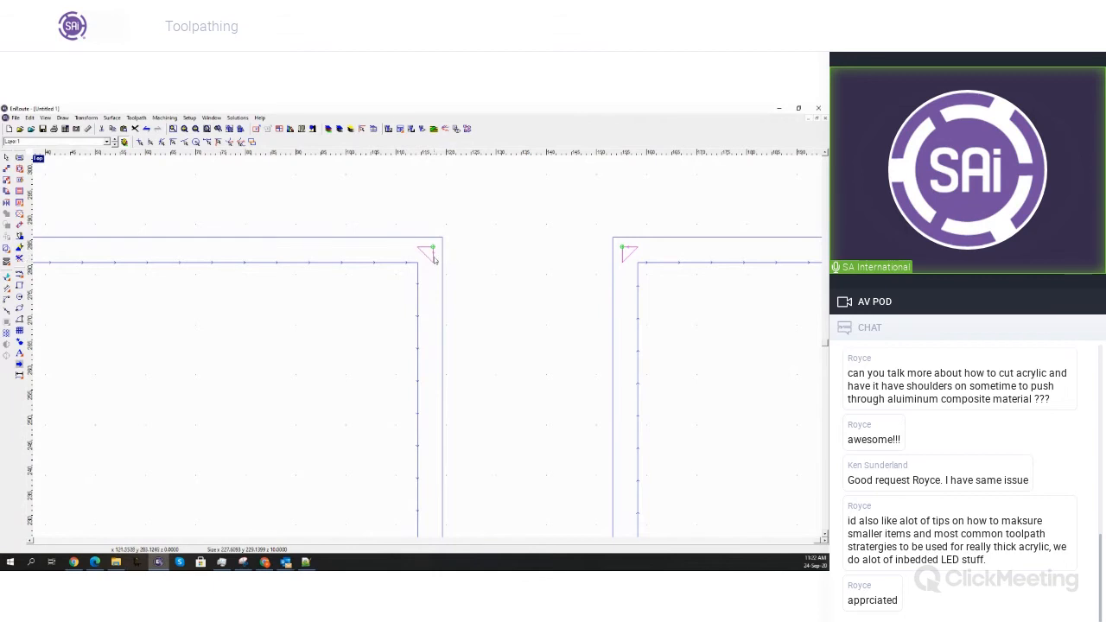
key("F3")
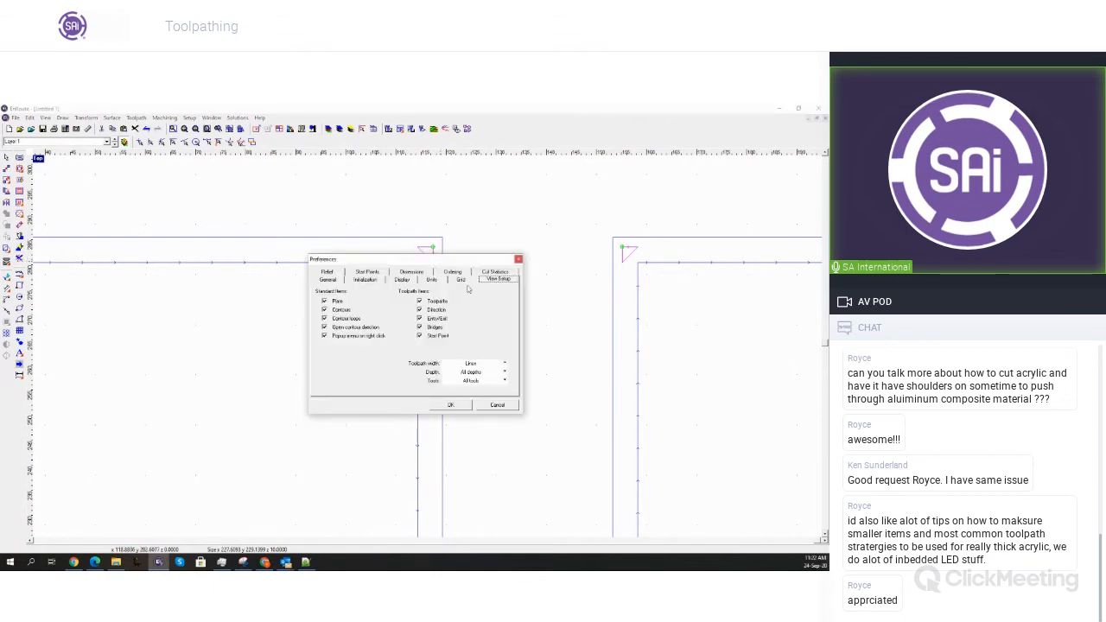
left_click(519, 260)
key("F4")
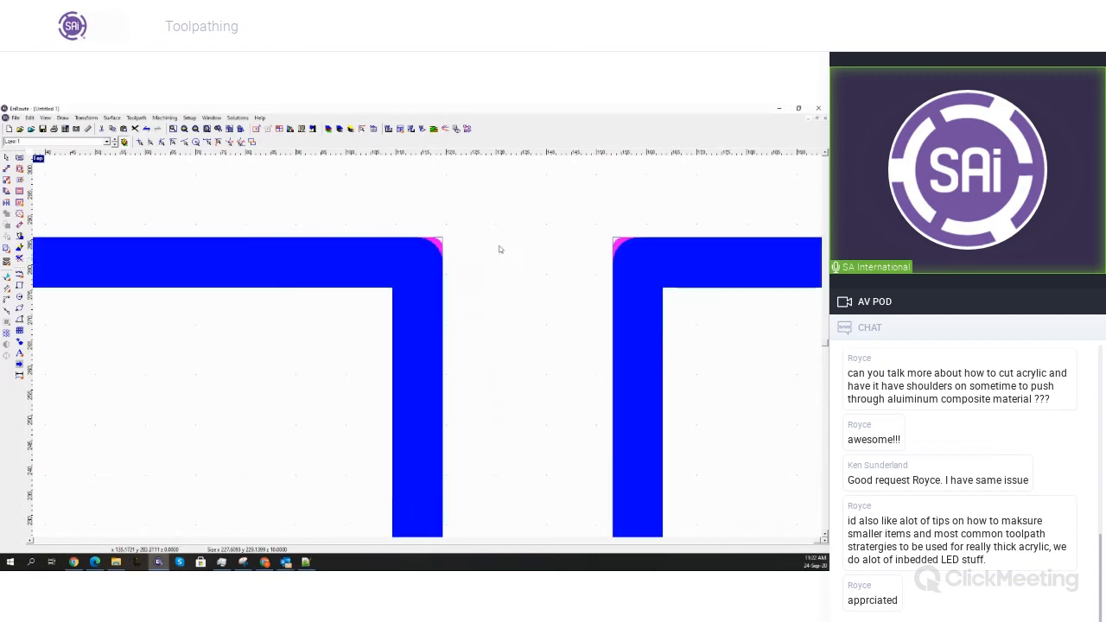
Delete the T's toolpaths and remove the 4mm Downshear from a new router offset's tool list
right_click(438, 247)
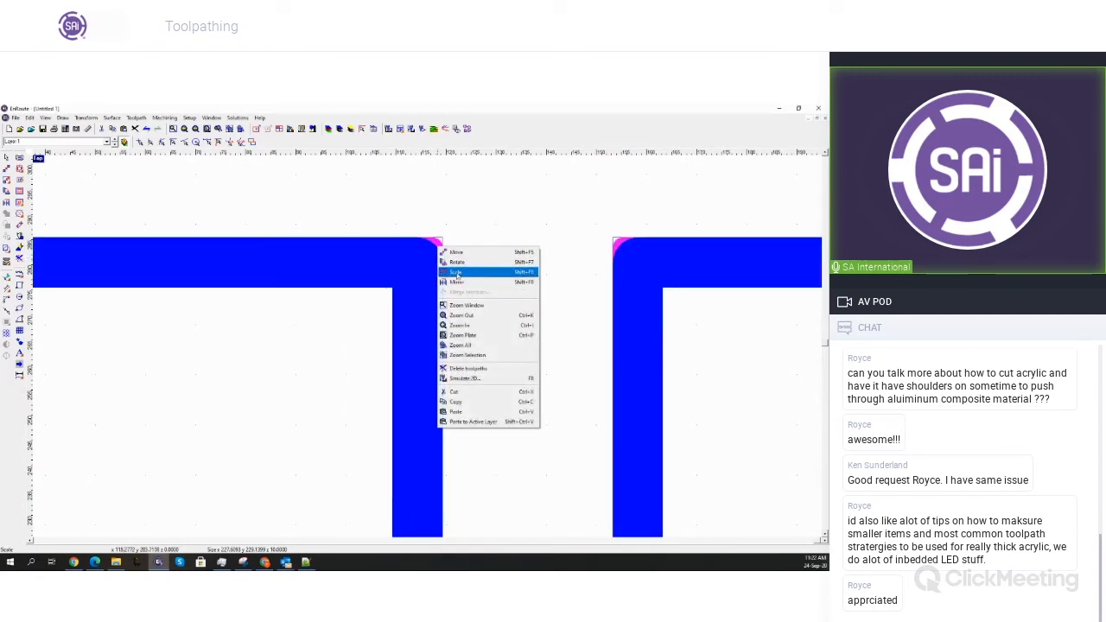
left_click(468, 368)
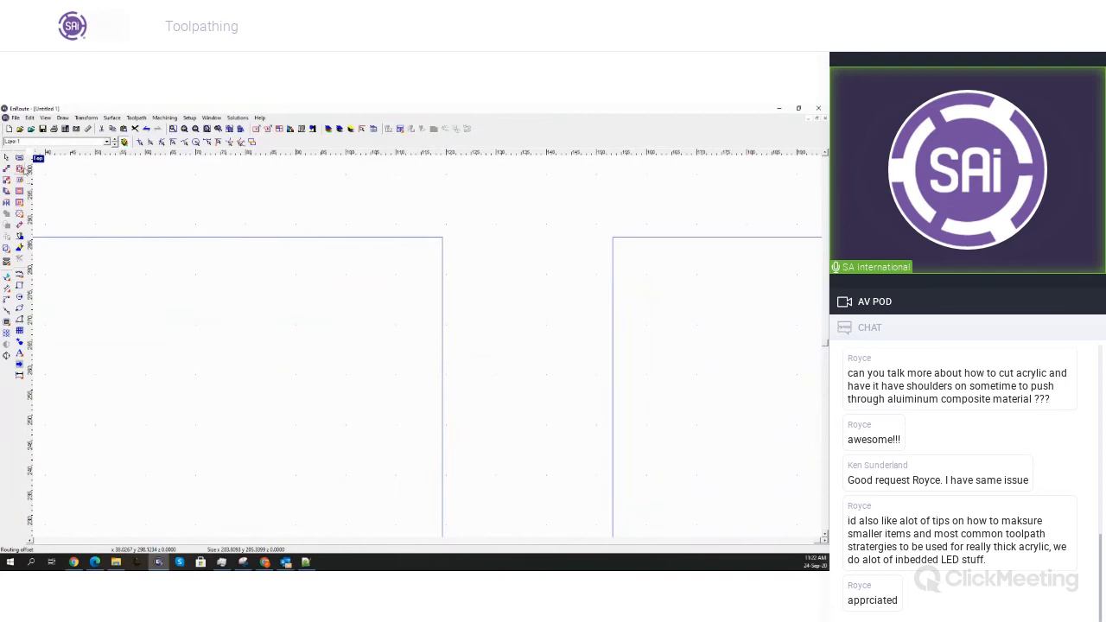
left_click(20, 169)
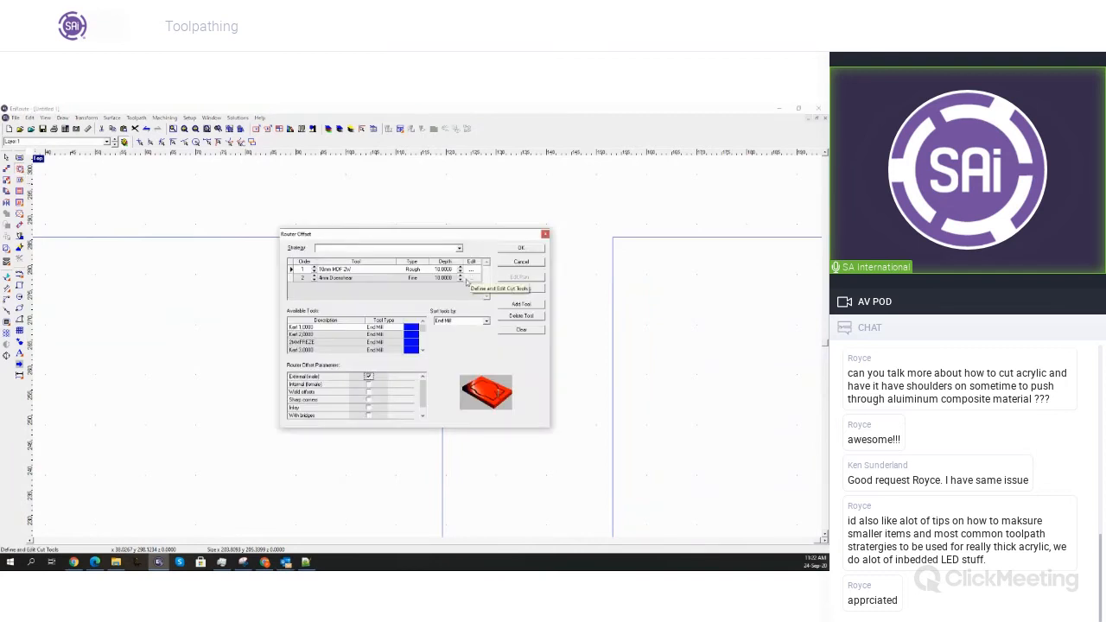
left_click(534, 316)
Filter the available tools by Engrave and add the 45deg Vcut as the second tool for the clean cut
left_click(486, 321)
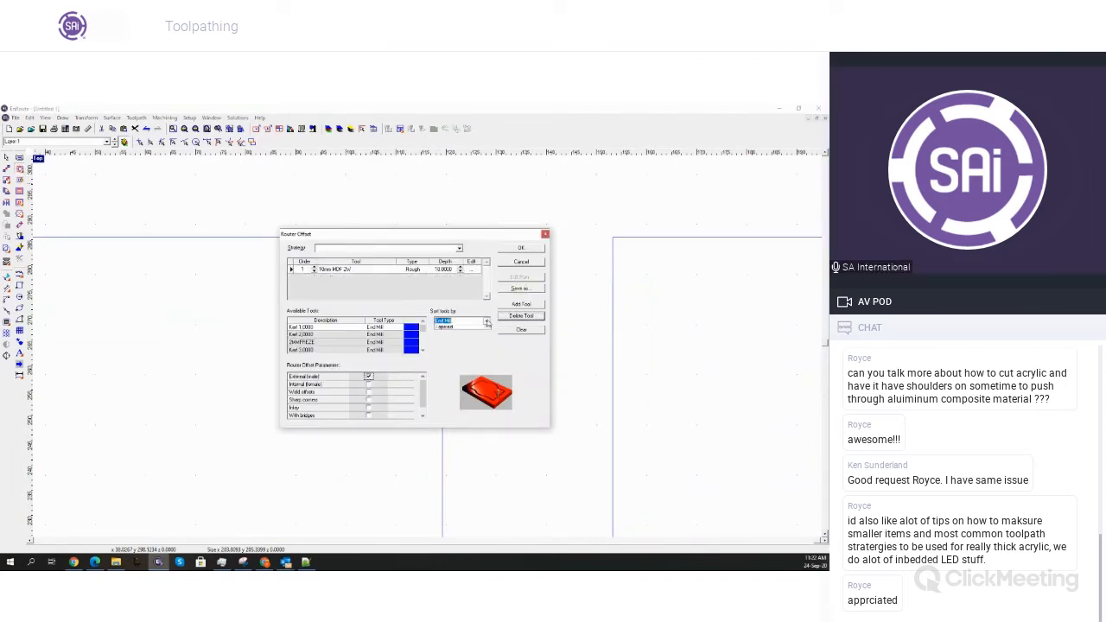
scroll(480, 363, "up", 2)
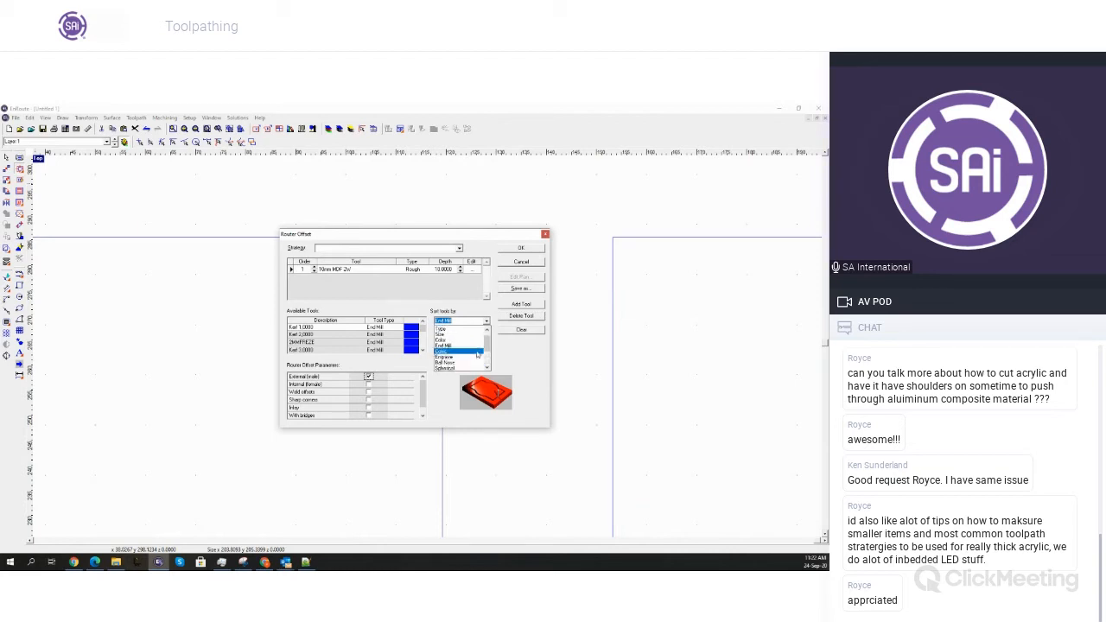
left_click(473, 358)
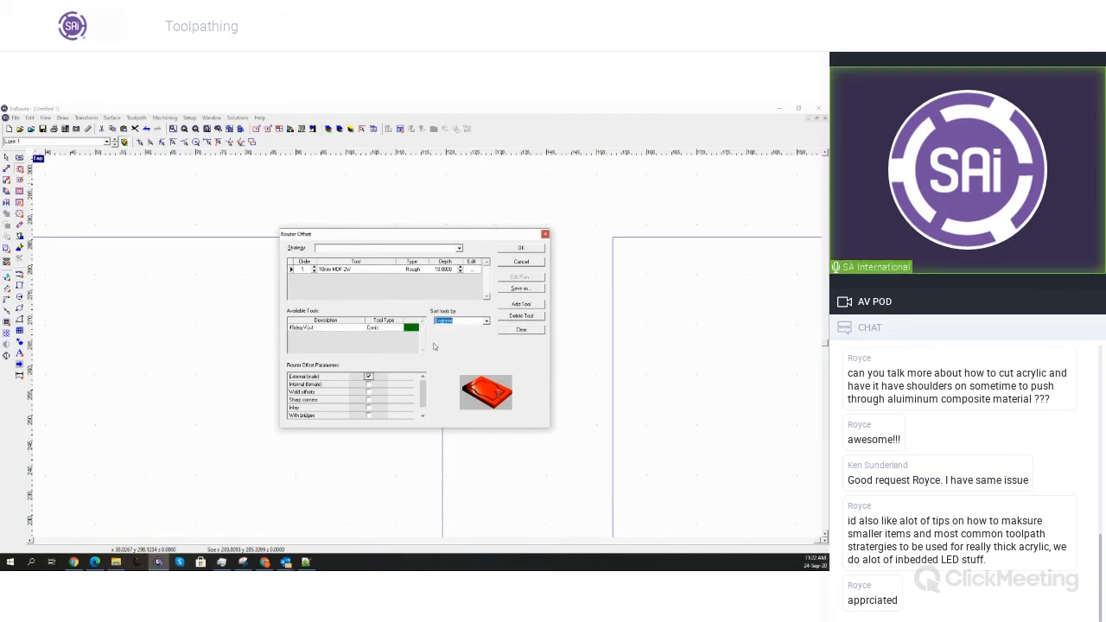
double_click(328, 334)
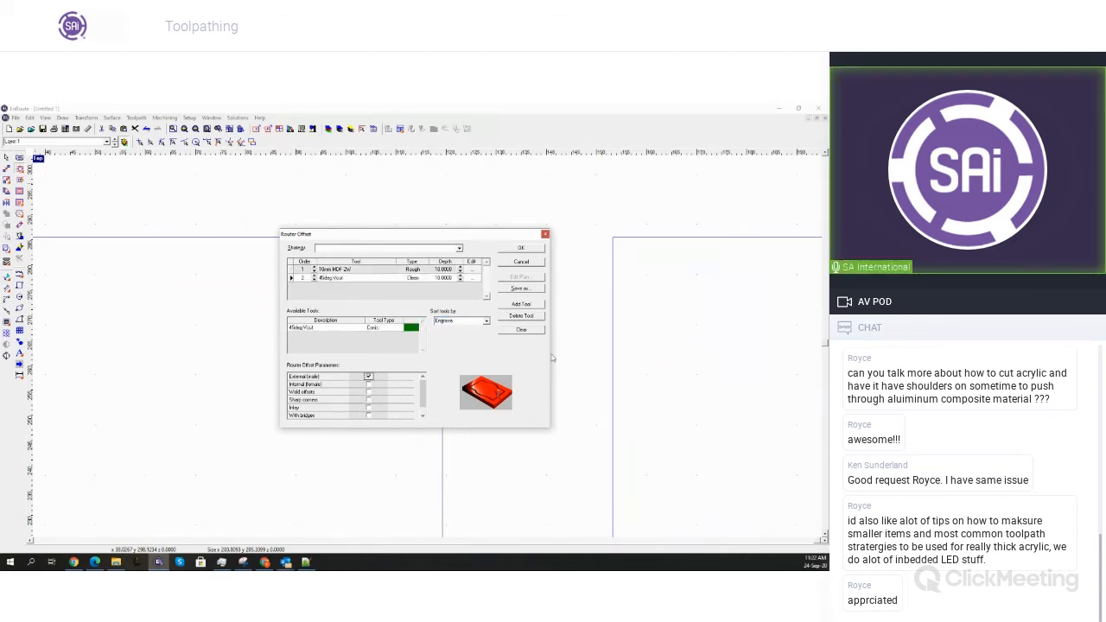
Enable 3D toolpaths in the 45deg Vcut's cut definition and apply the router offset to the T
left_click(468, 279)
left_click_drag(487, 311, 492, 378)
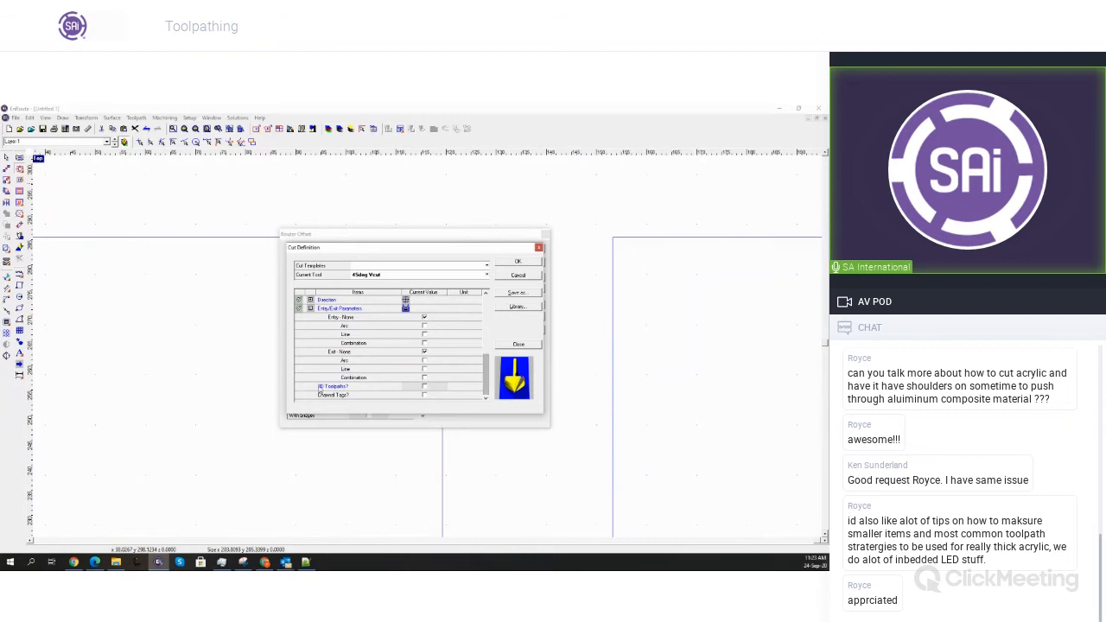
left_click(425, 387)
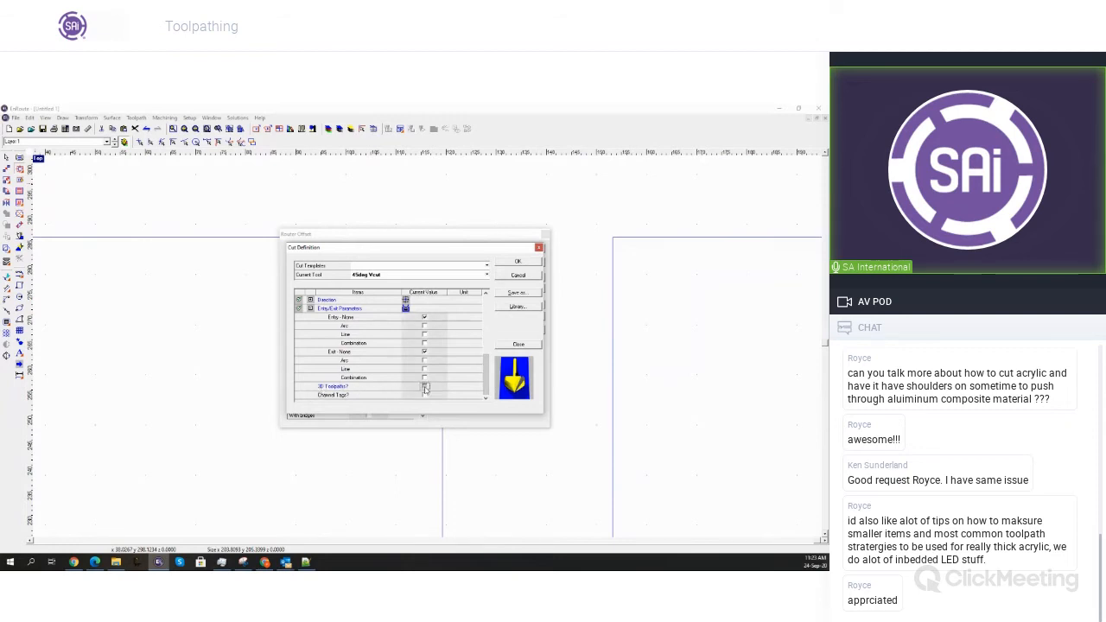
left_click(520, 273)
left_click(518, 249)
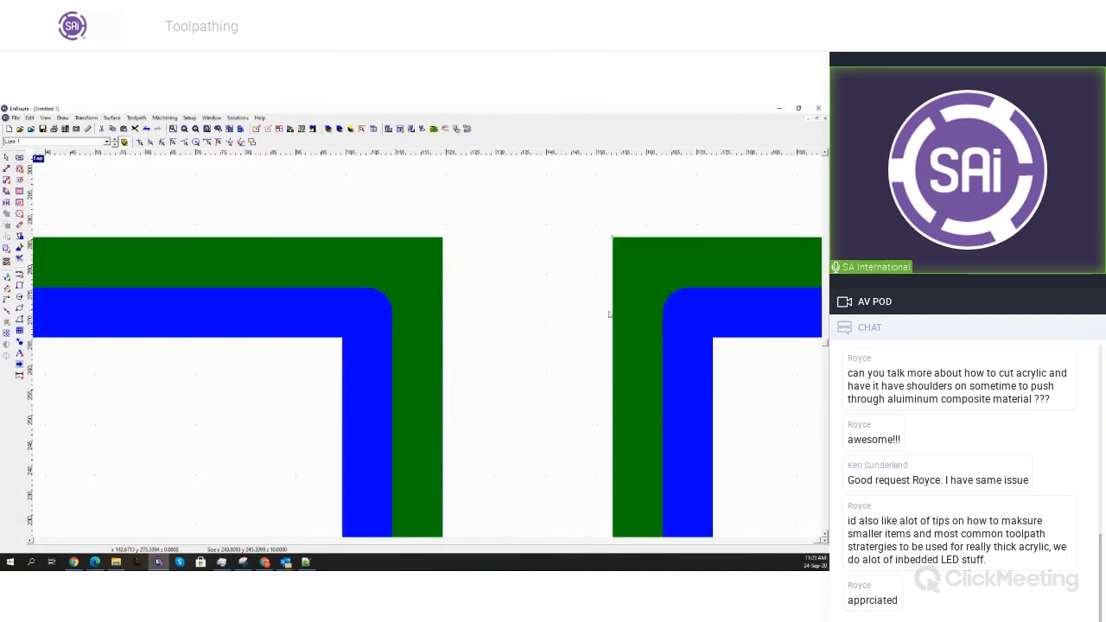
Switch to the line display and examine the V-cut toolpath where it runs into the T's inner corners
key("ctrl+f")
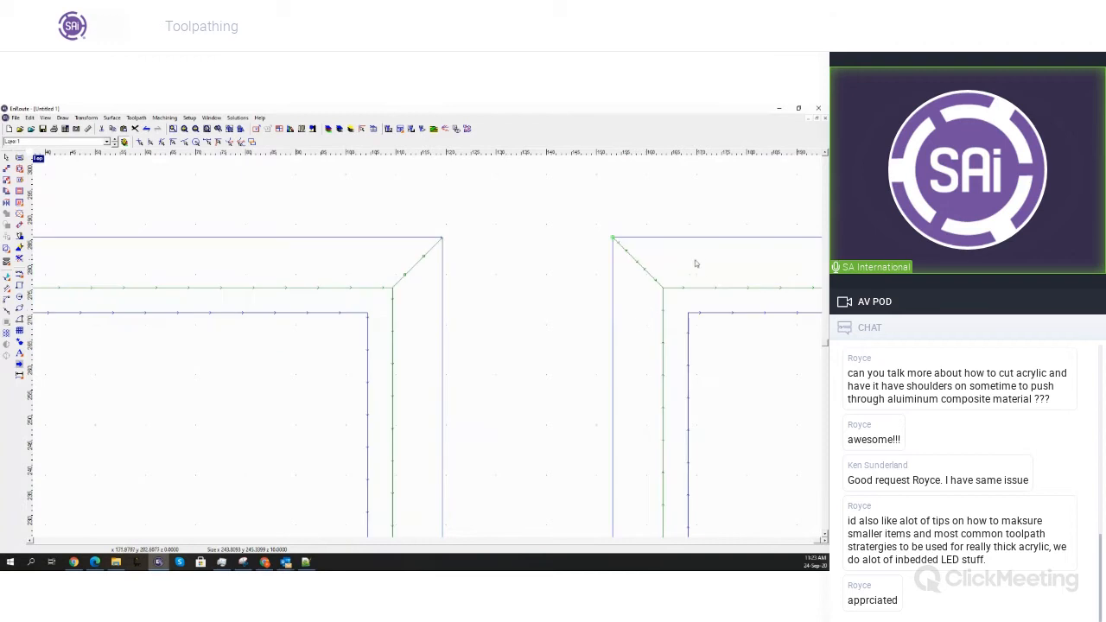
scroll(631, 277, "down", 3)
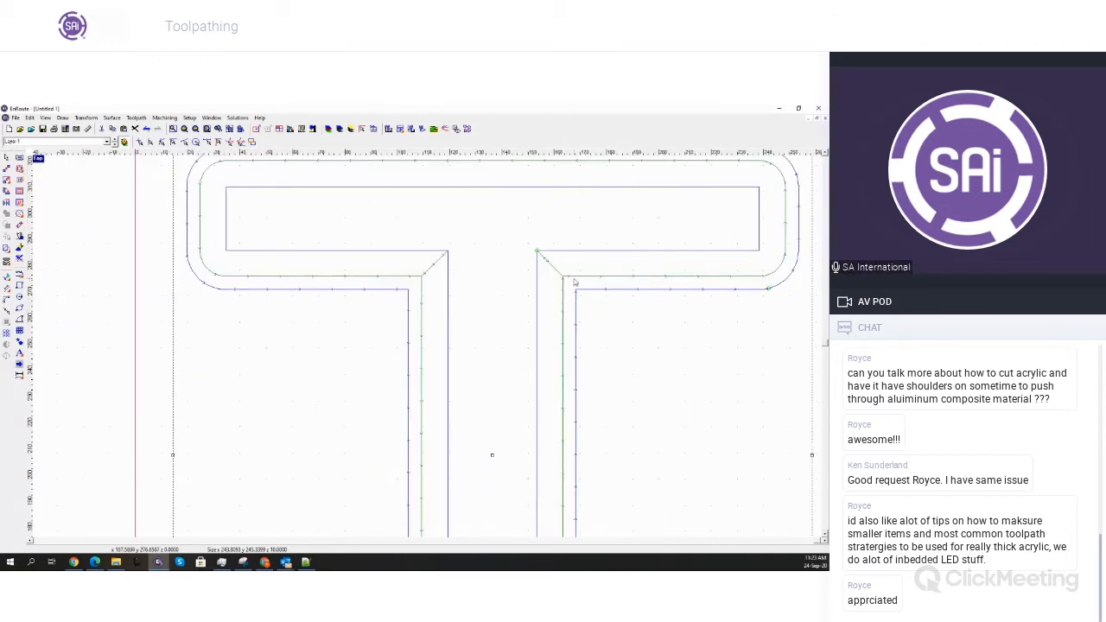
scroll(585, 261, "down", 3)
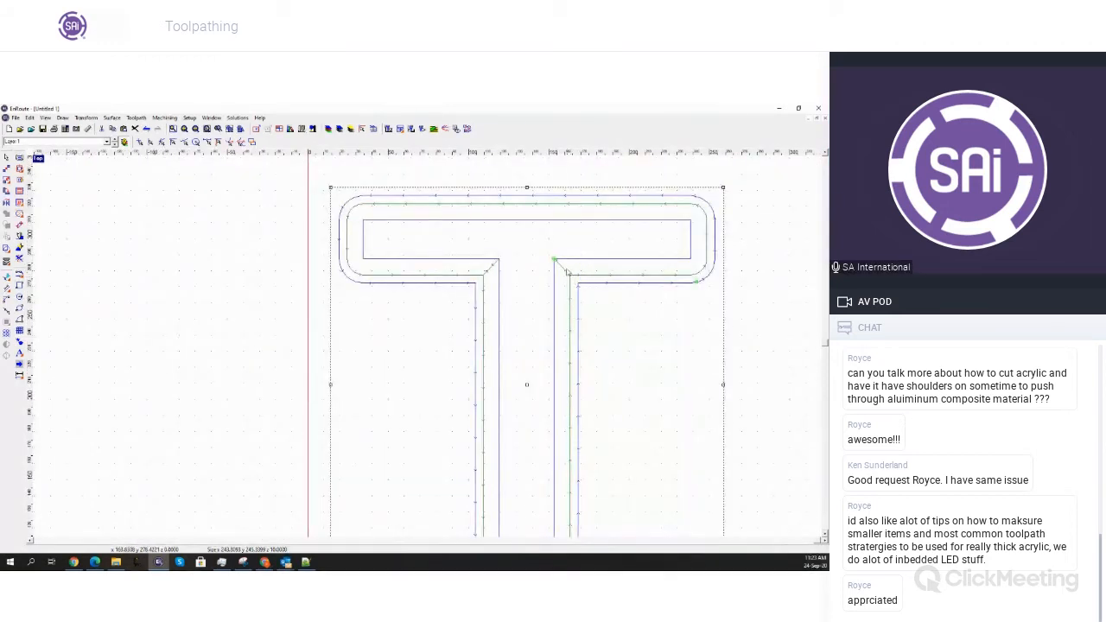
scroll(571, 299, "up", 5)
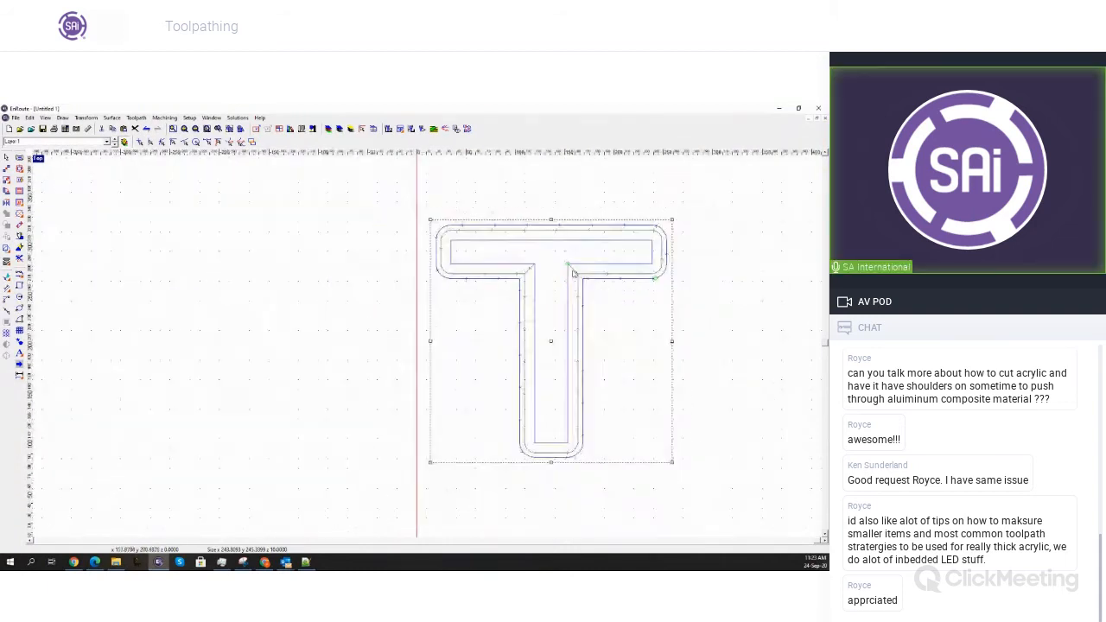
scroll(559, 297, "up", 2)
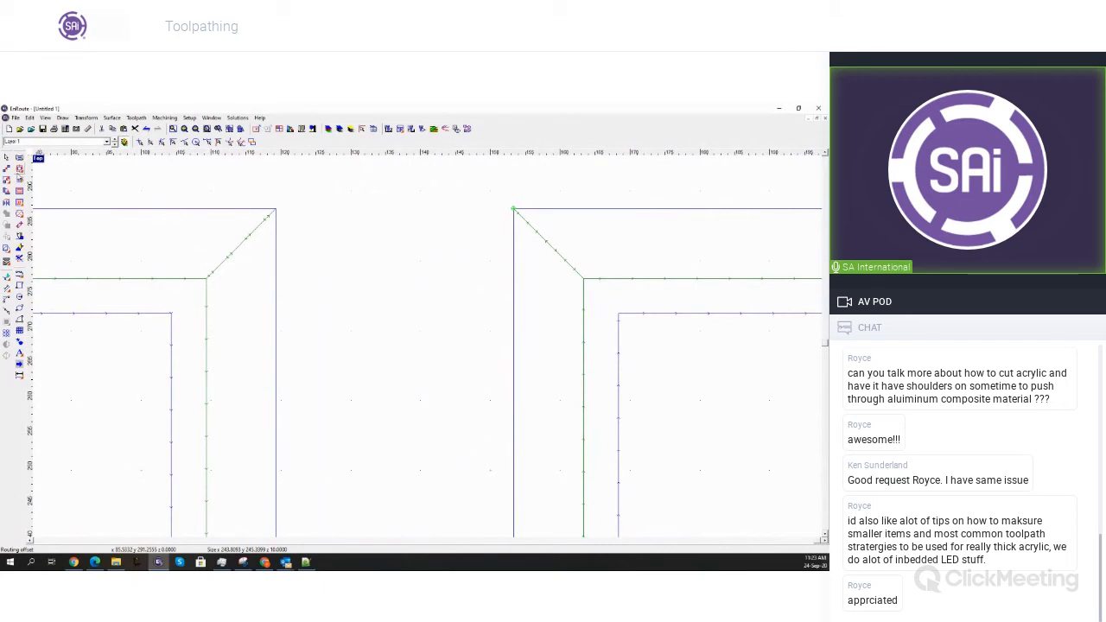
scroll(580, 240, "down", 1)
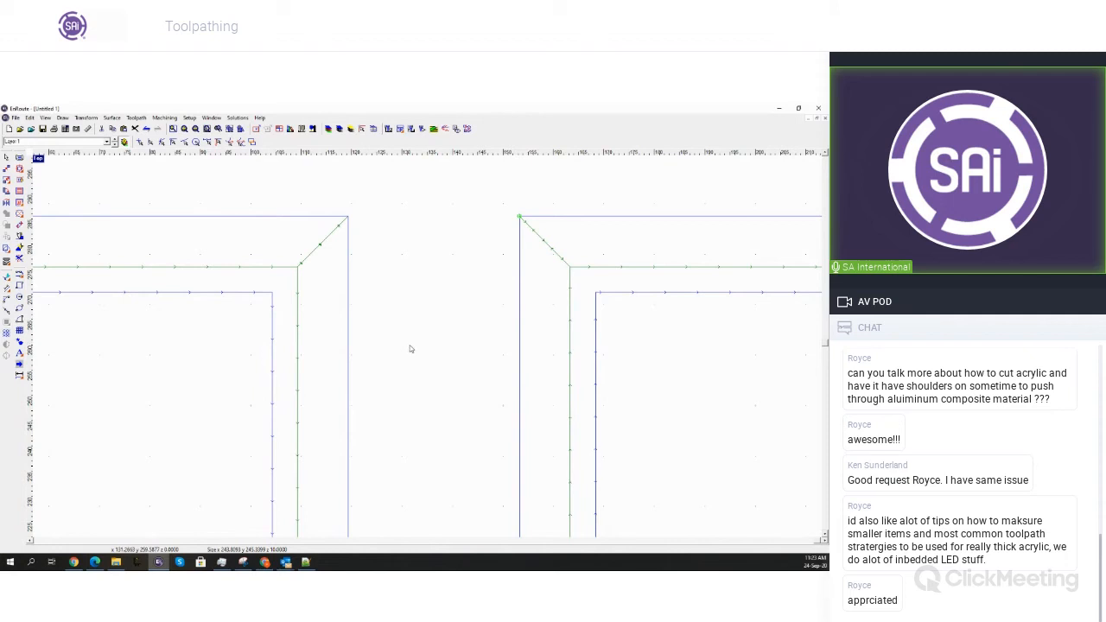
Maximize the perspective view and examine in 3D how the V-cut toolpath rises into the T's inner corners
left_click(40, 161)
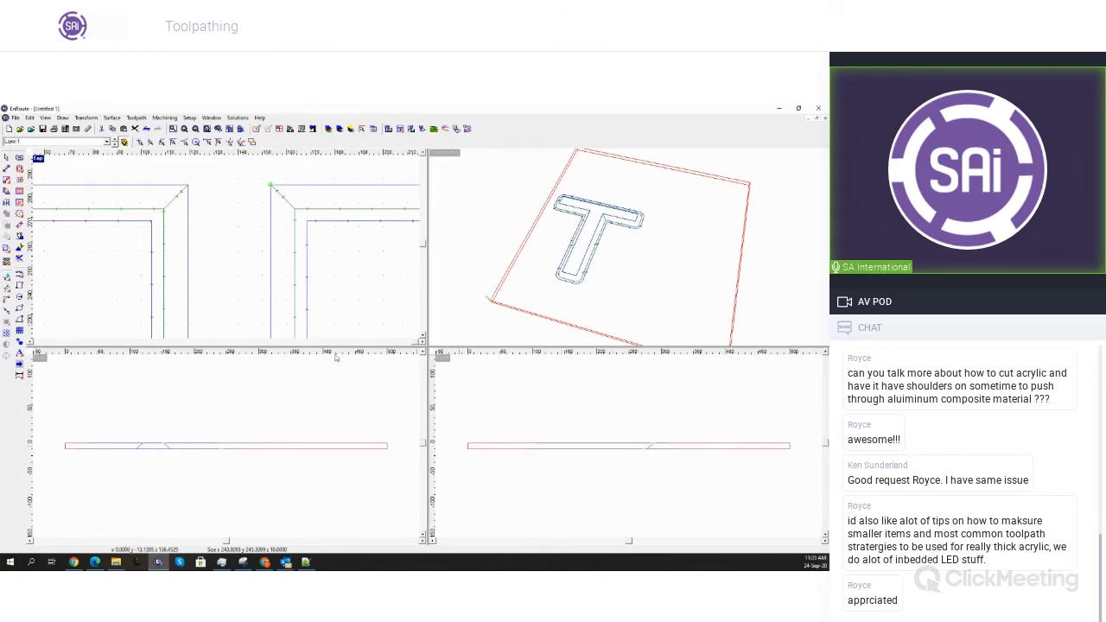
double_click(450, 156)
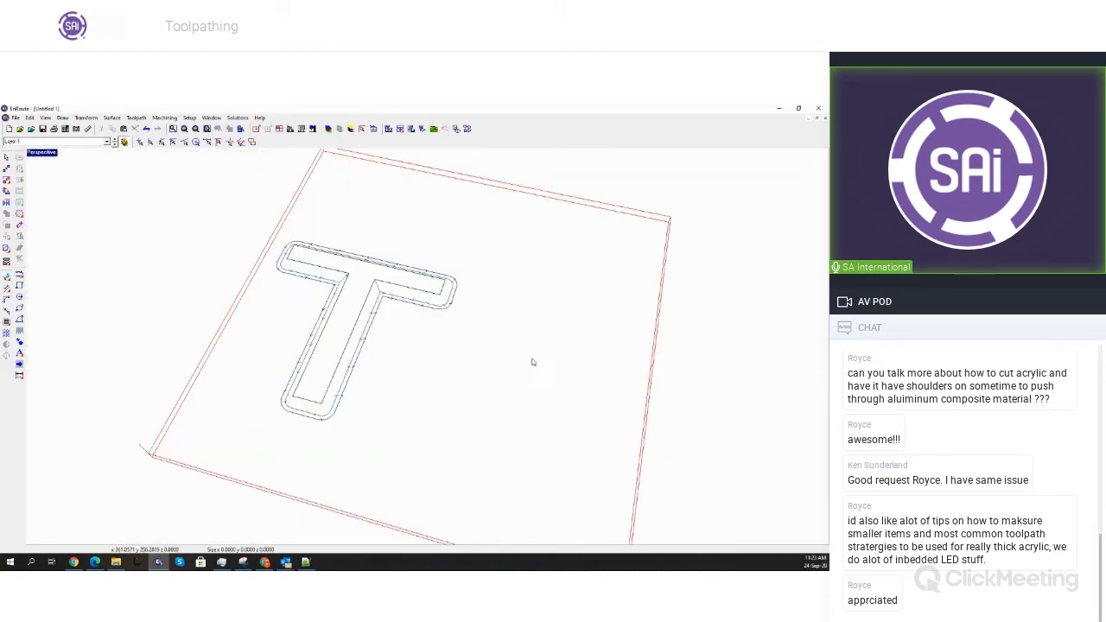
middle_click_drag(554, 361, 394, 282)
scroll(386, 345, "up", 6)
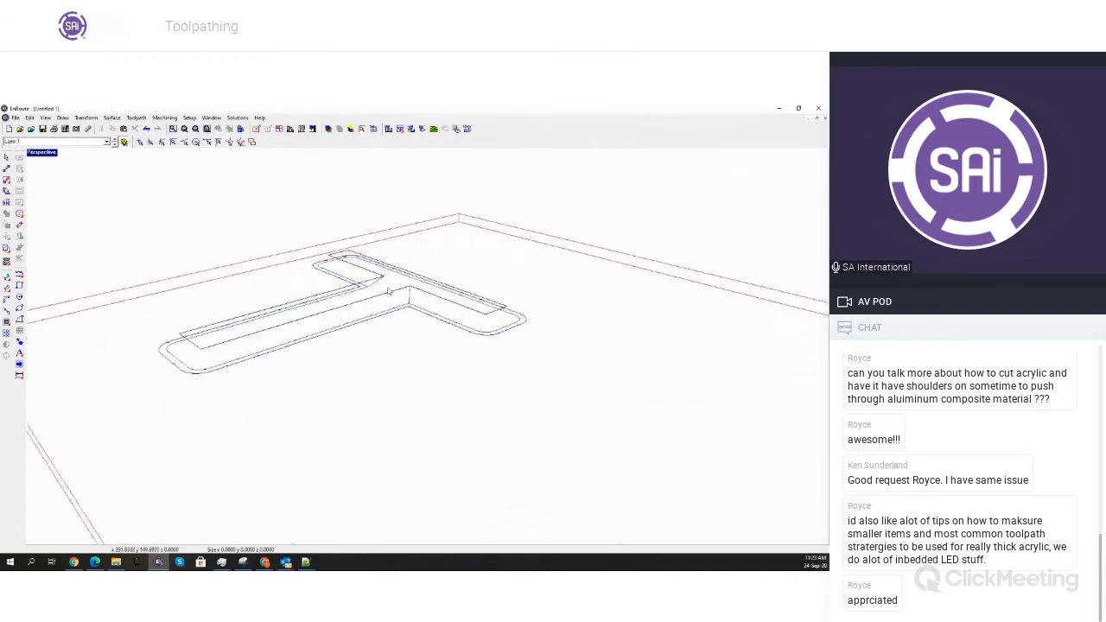
scroll(417, 358, "up", 4)
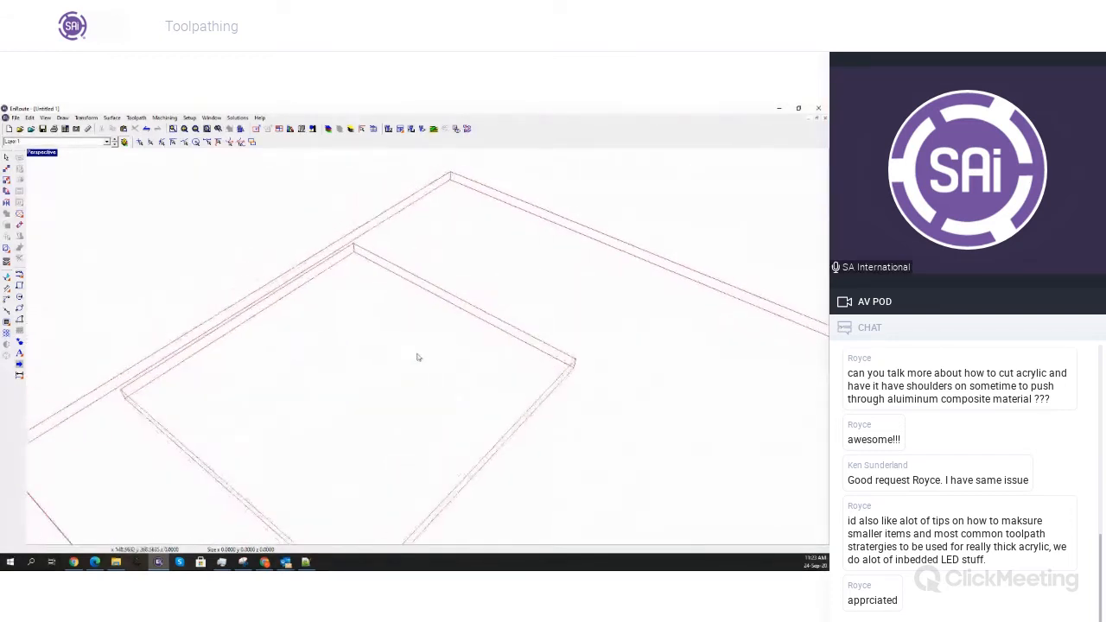
scroll(475, 341, "up", 4)
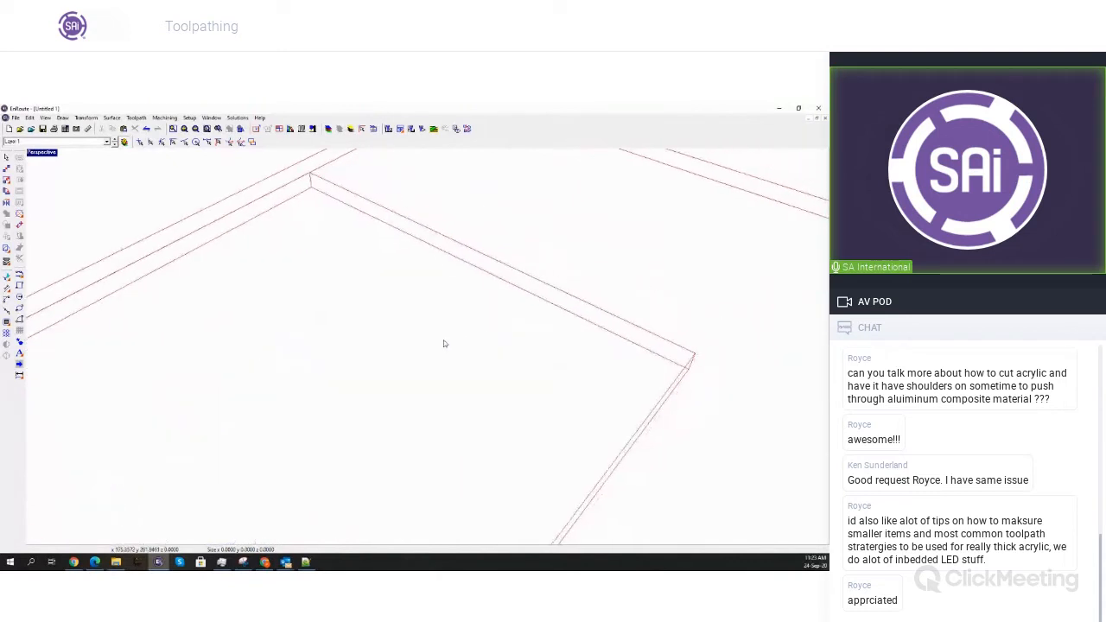
scroll(453, 316, "up", 1)
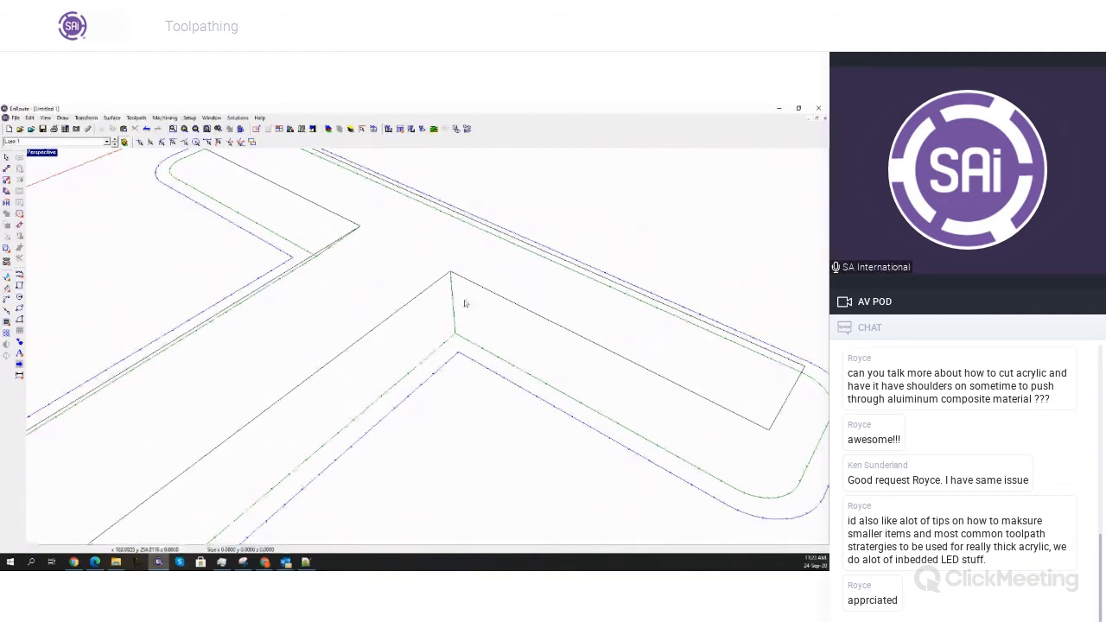
Examine the V-cut toolpath's rise at the T's inner corners from a low 3D angle, and return to the maximized top view
scroll(484, 324, "up", 2)
middle_click_drag(559, 411, 509, 290)
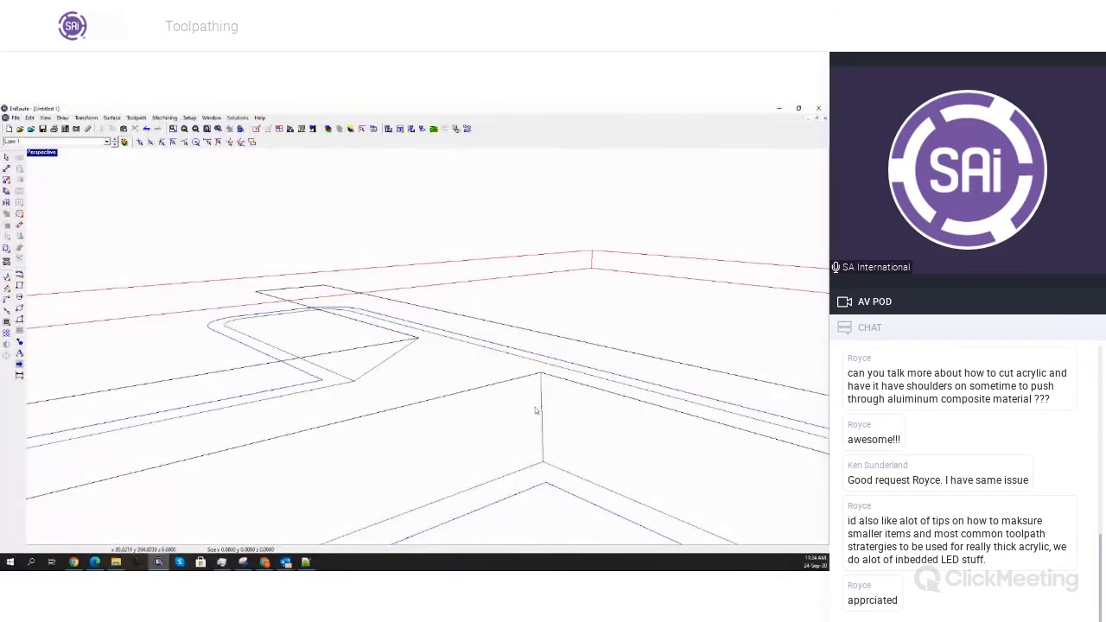
key("Down")
key("Down")
key("Down")
key("Down")
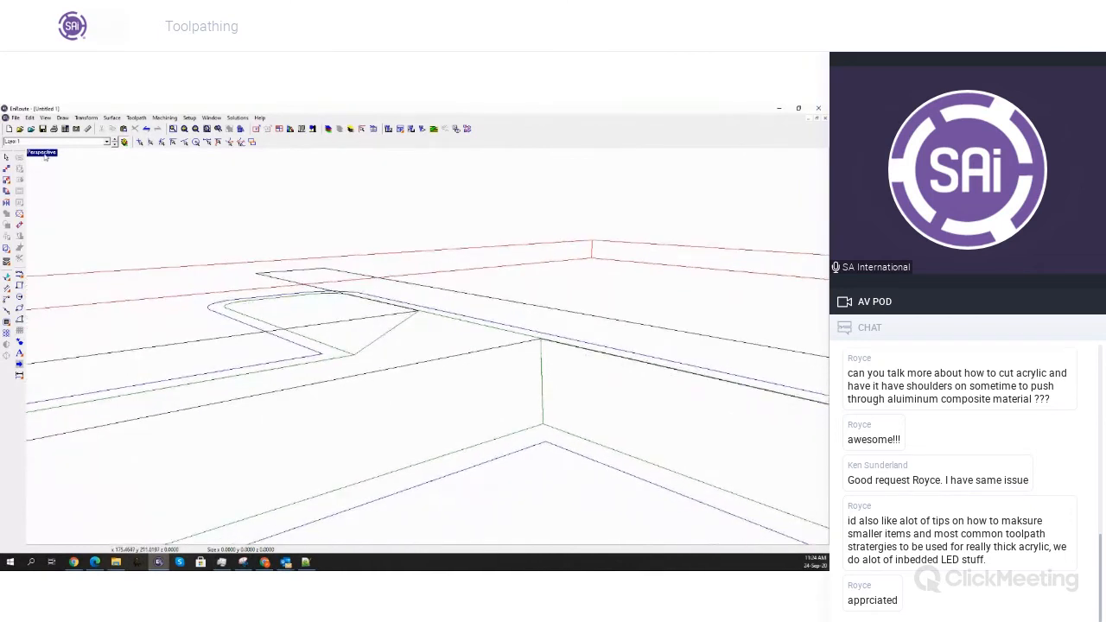
double_click(44, 155)
double_click(39, 160)
scroll(340, 270, "down", 7)
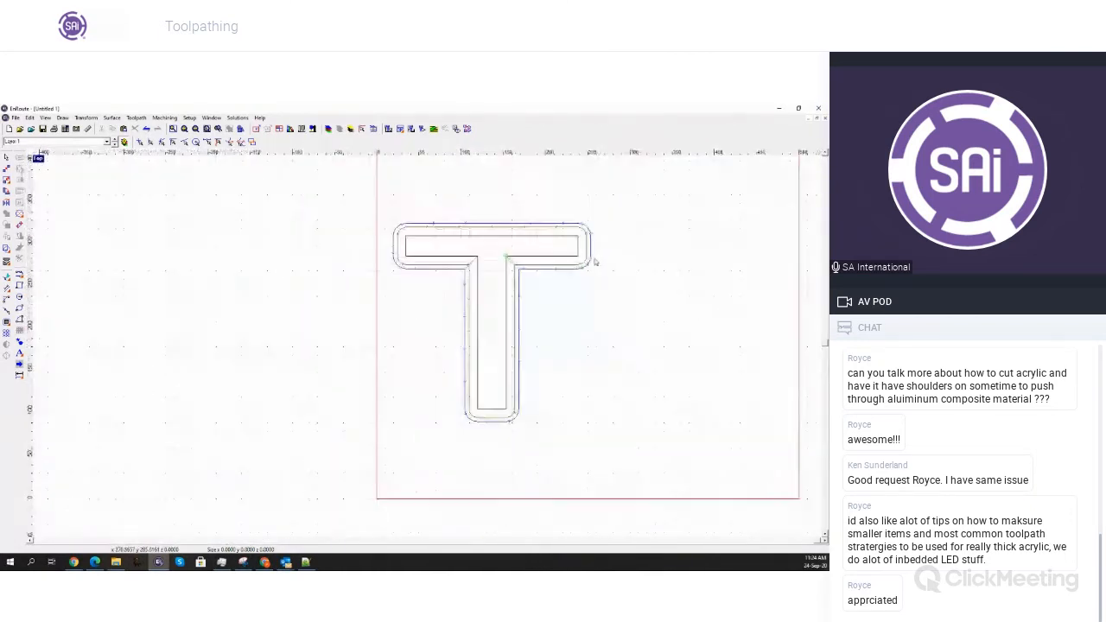
Simulate the T's toolpaths with the cut color set to use the material color and a material texture applied
left_click(434, 128)
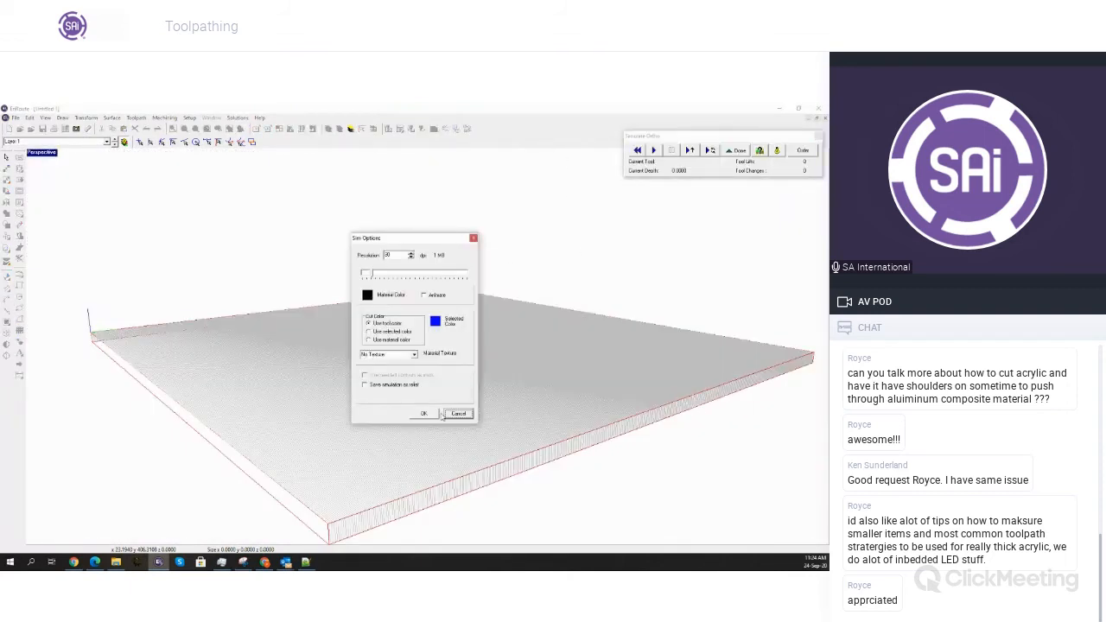
left_click(401, 356)
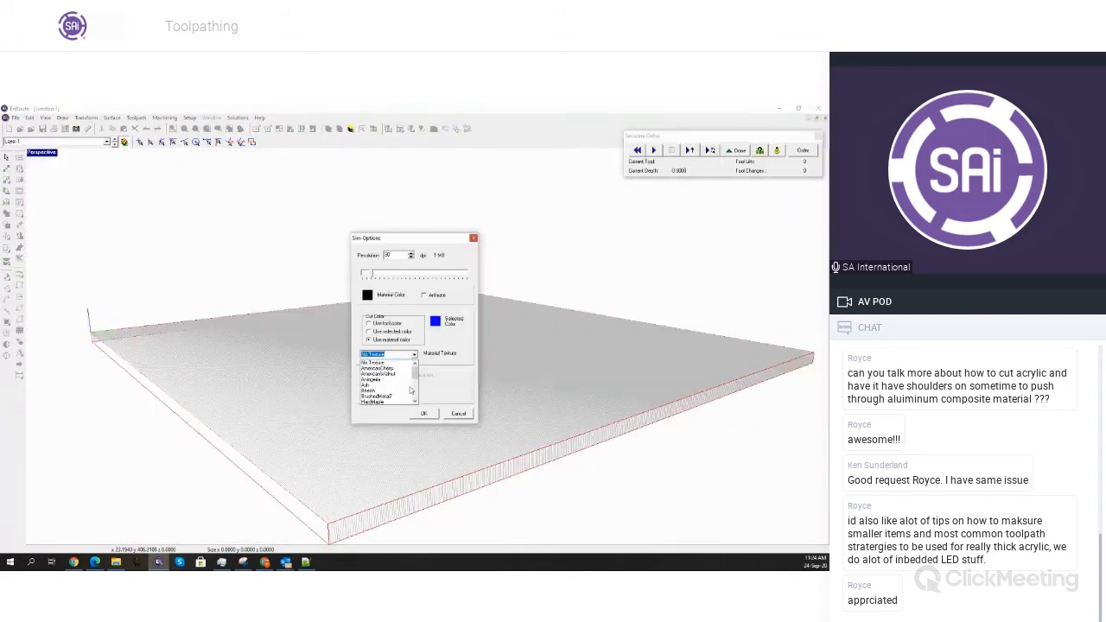
left_click(384, 393)
left_click(424, 414)
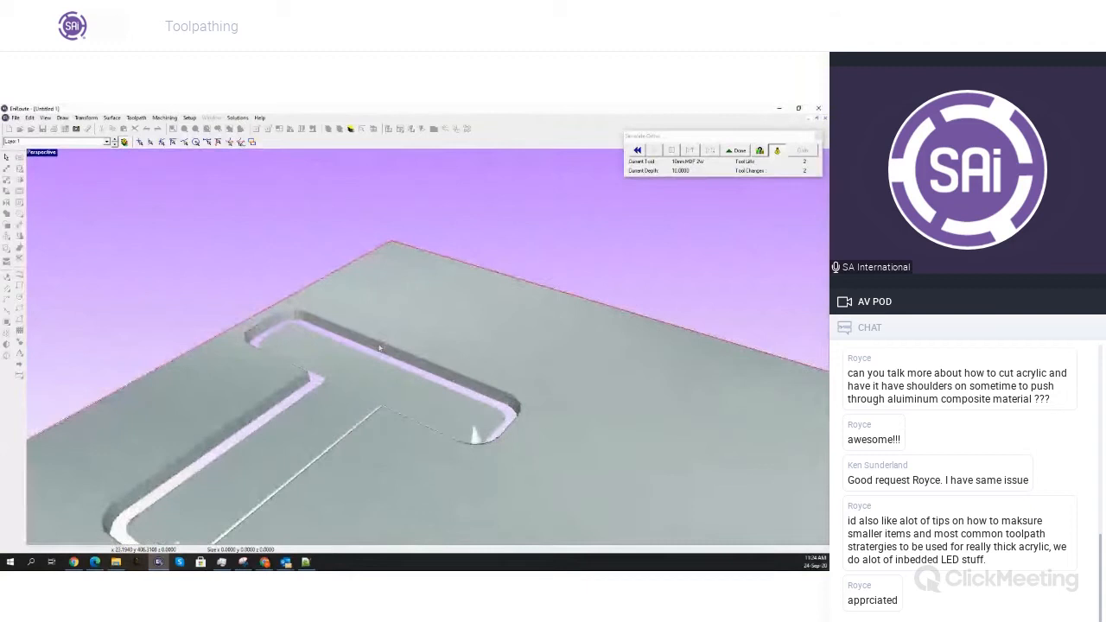
Close the 3D cutting simulation and delete the T shape with its toolpaths from the plate
left_click_drag(481, 354, 320, 400)
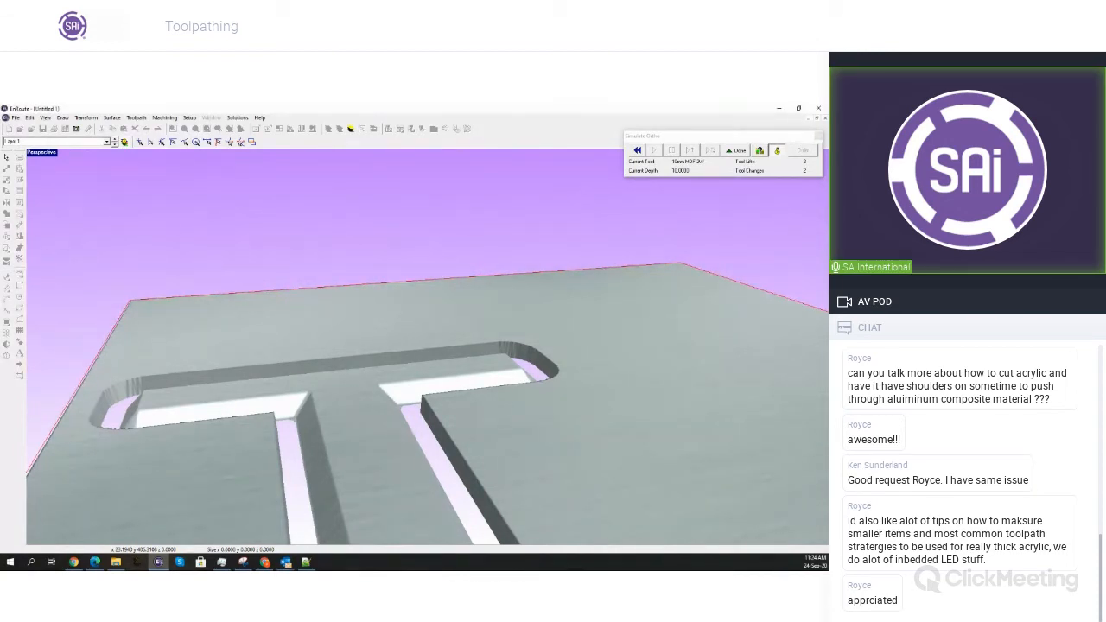
left_click(817, 136)
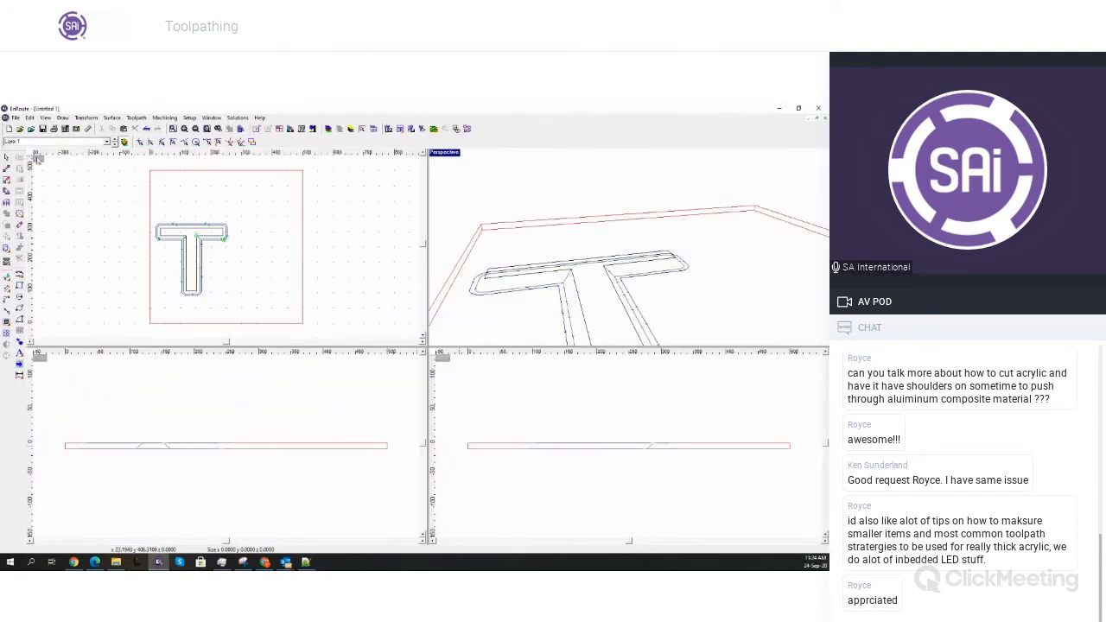
double_click(38, 158)
scroll(285, 207, "down", 3)
left_click(317, 302)
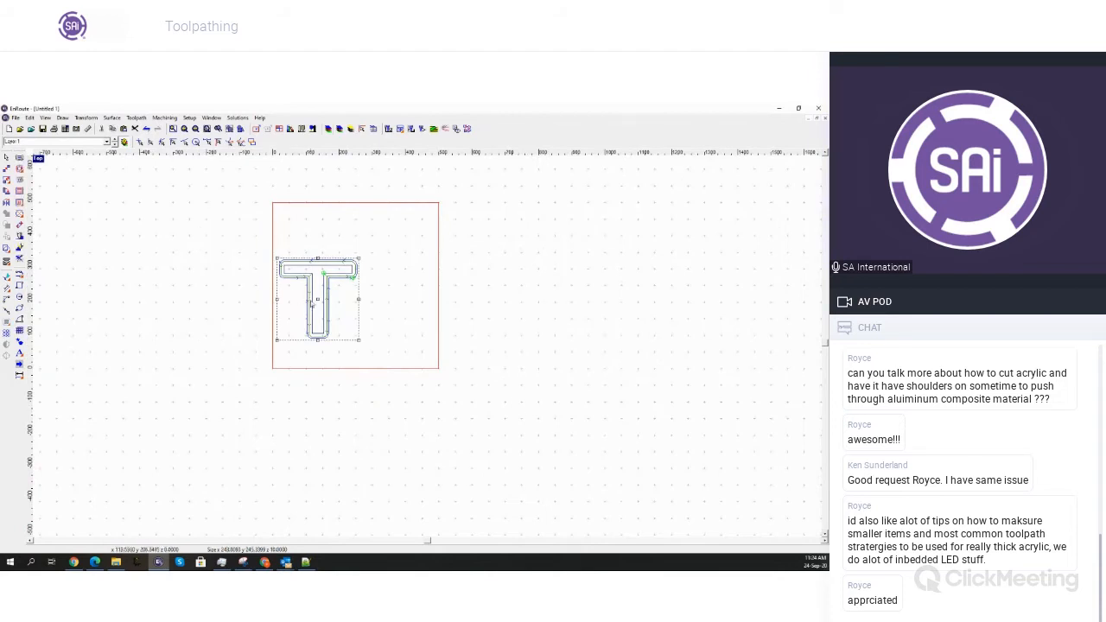
key("Delete")
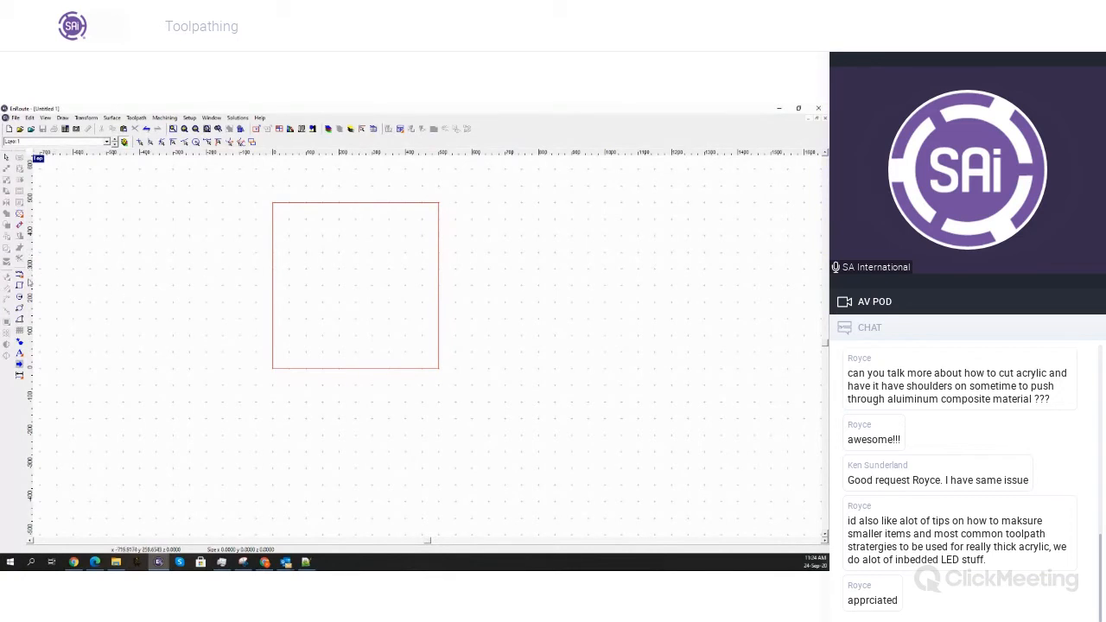
Draw a rectangle about 232 by 259 mm inside the plate and move it slightly towards the plate's lower edge
left_click(20, 286)
left_click_drag(302, 246, 371, 321)
key("Escape")
left_click(326, 257)
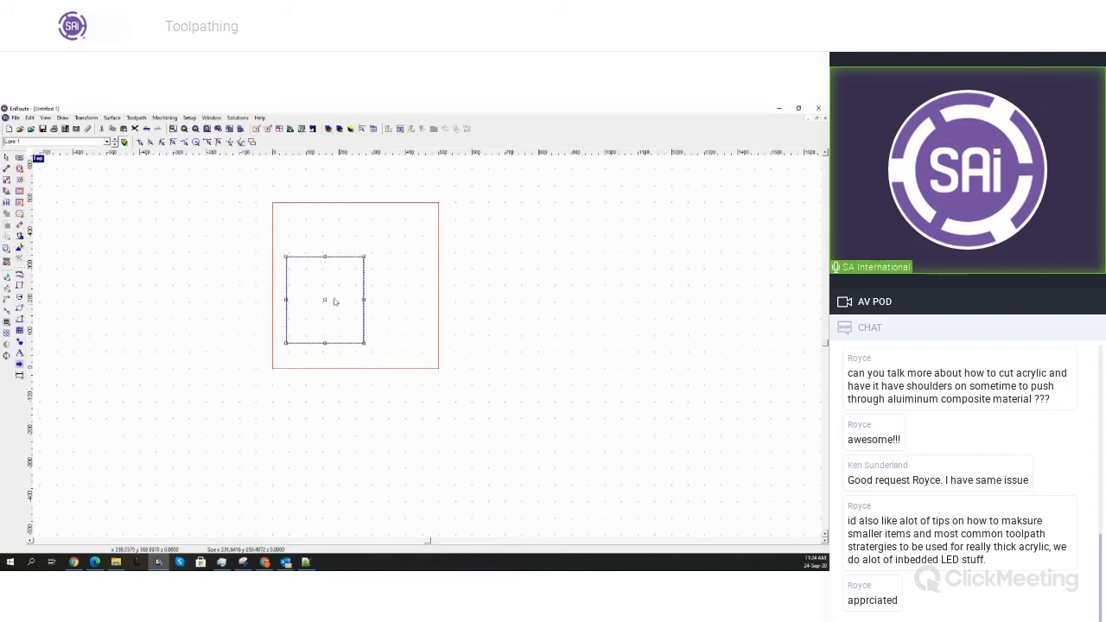
left_click_drag(326, 301, 324, 314)
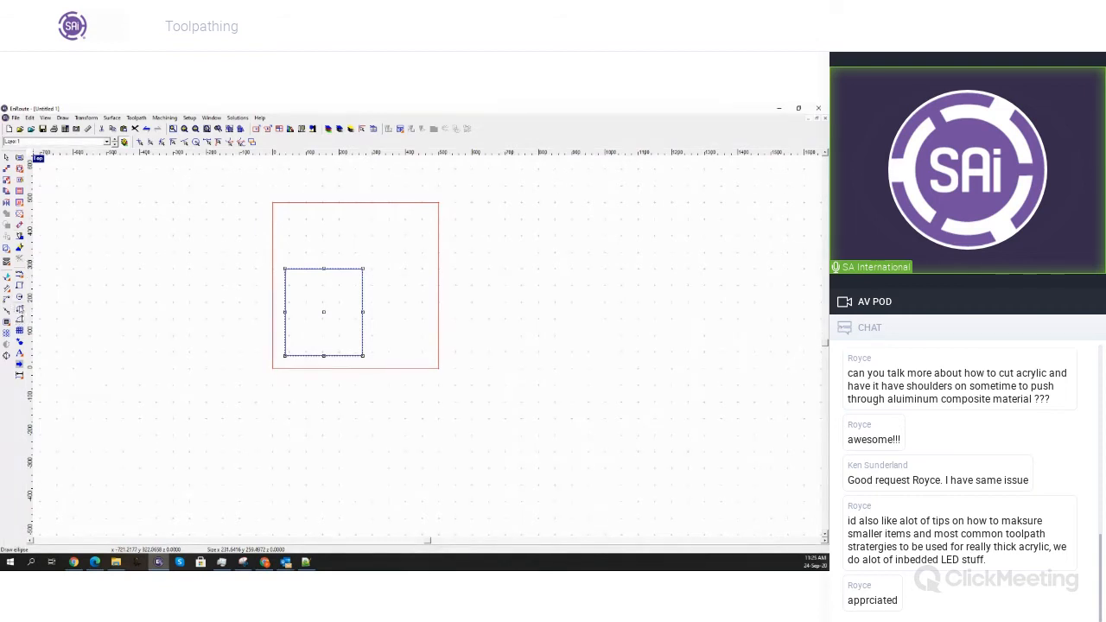
Draw a large, nearly round ellipse about 233 by 242 mm above the rectangle, overlapping the plate's upper edge
left_click(19, 308)
left_click(370, 225)
left_click(402, 234)
left_click(423, 209)
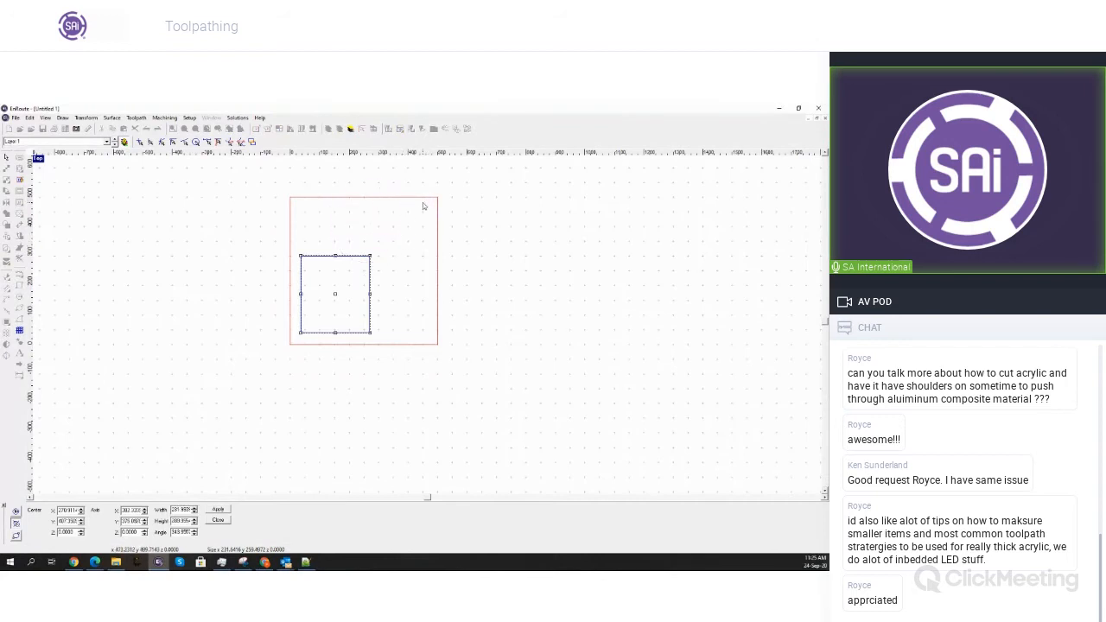
right_click(364, 225)
left_click(353, 231)
left_click(353, 231)
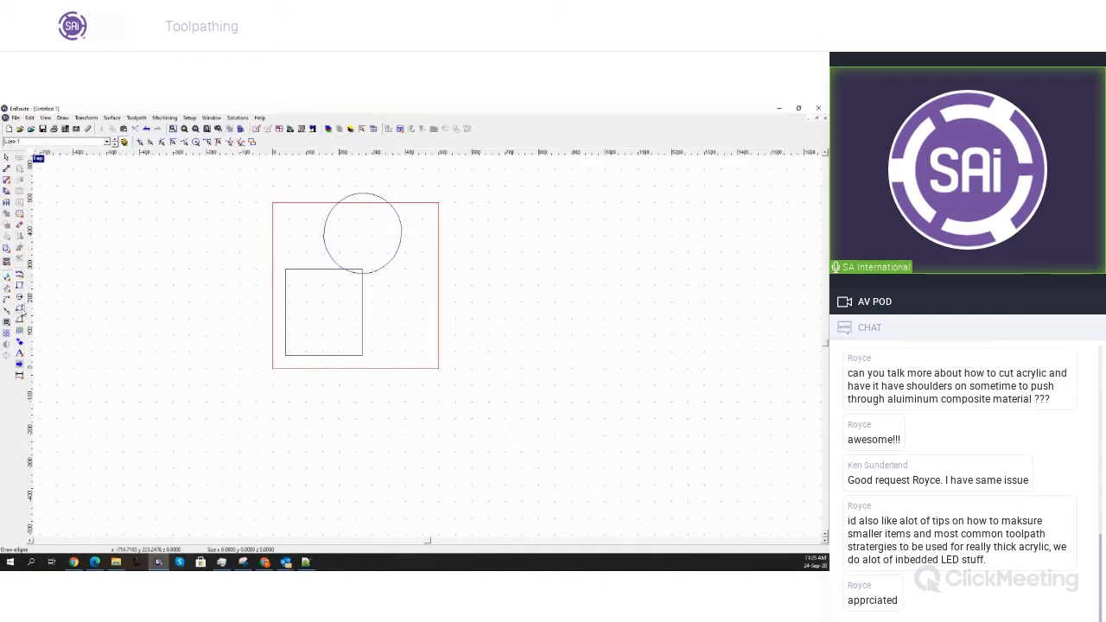
Draw a small tilted ellipse inside the lower part of the large ellipse
left_click(19, 308)
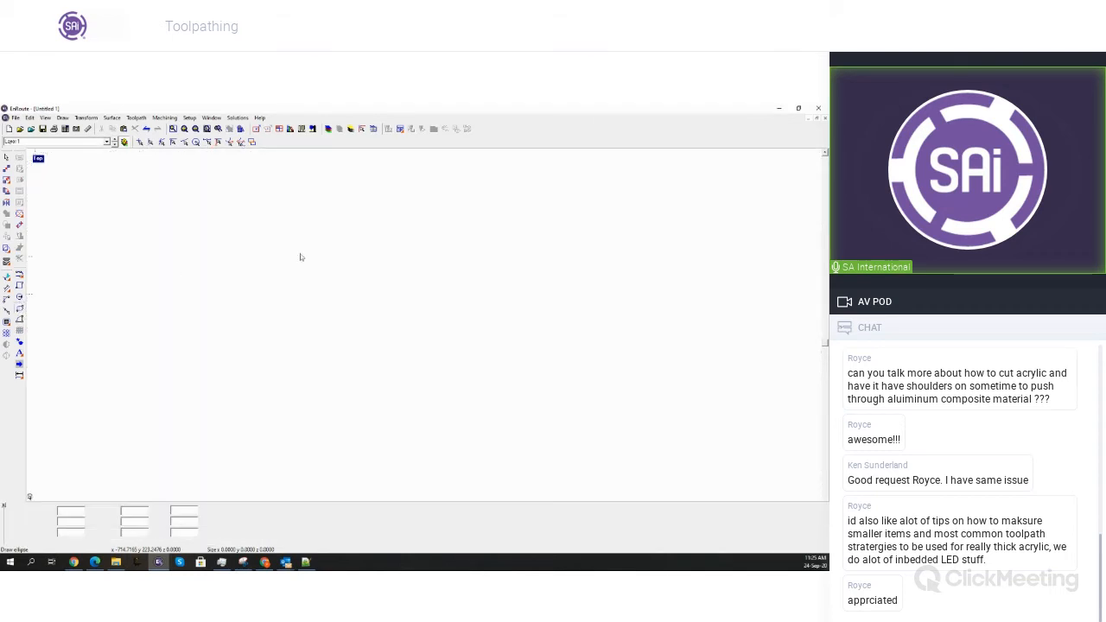
left_click(360, 239)
left_click(367, 233)
left_click(370, 243)
left_click(369, 235)
left_click(383, 217)
left_click(389, 230)
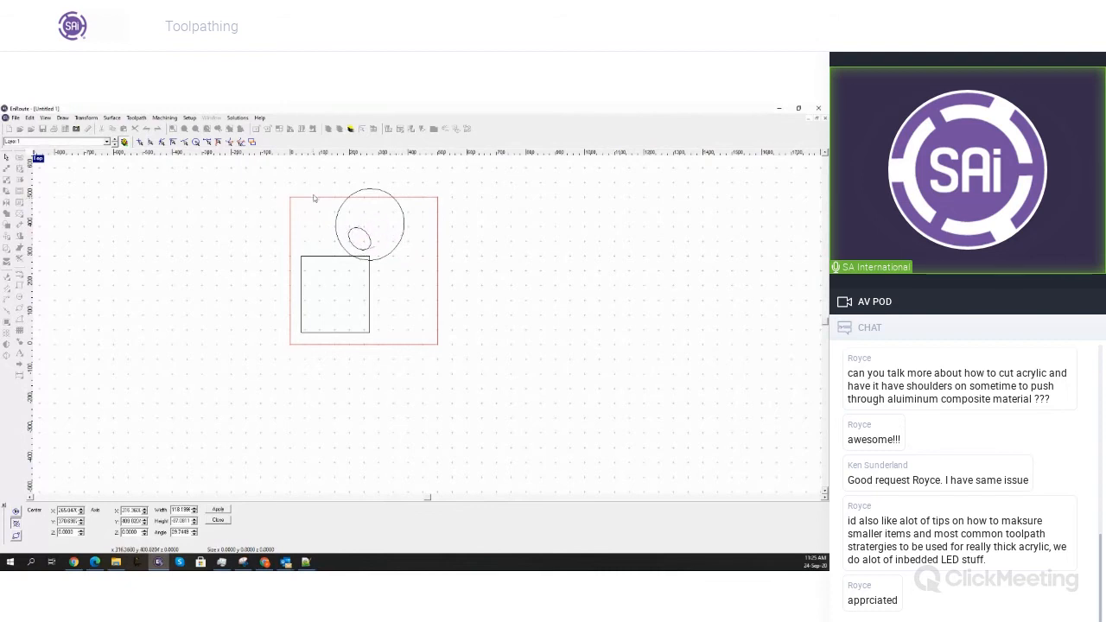
right_click(306, 185)
key("Escape")
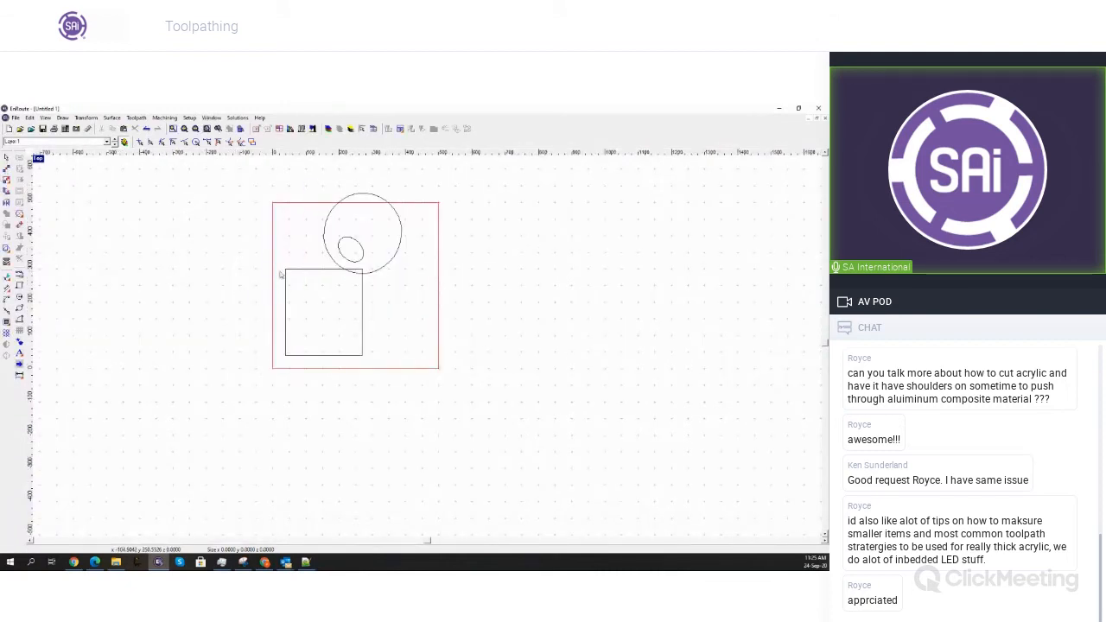
Shorten the rectangle to about 189 mm high and apply a Hatch Fill with the 4mm Downshear tool at 4 mm depth
left_click(286, 274)
left_click_drag(287, 273, 286, 293)
left_click(19, 192)
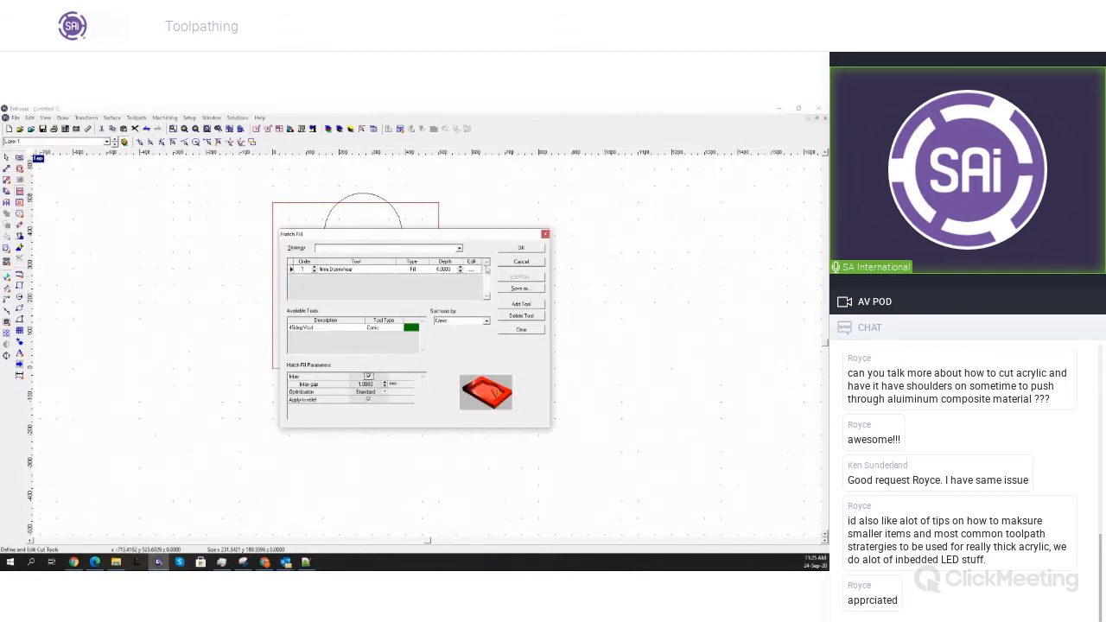
left_click(522, 250)
Apply the same Hatch Fill to the large ellipse with the small ellipse as an island, and inspect the toolpath
left_click_drag(293, 175, 459, 293)
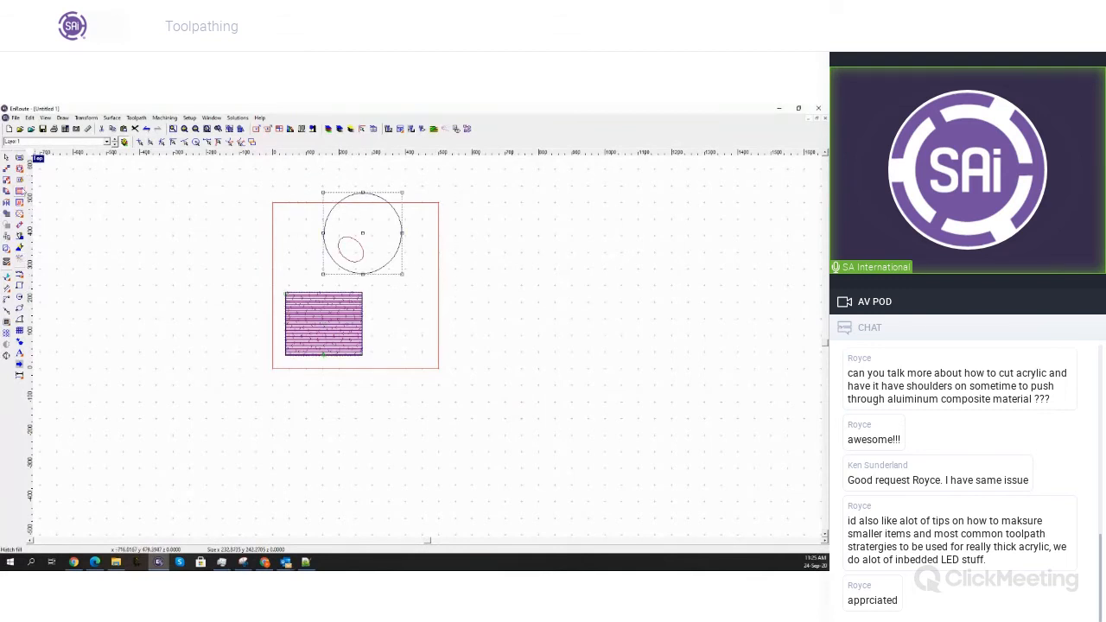
left_click(19, 192)
left_click(523, 248)
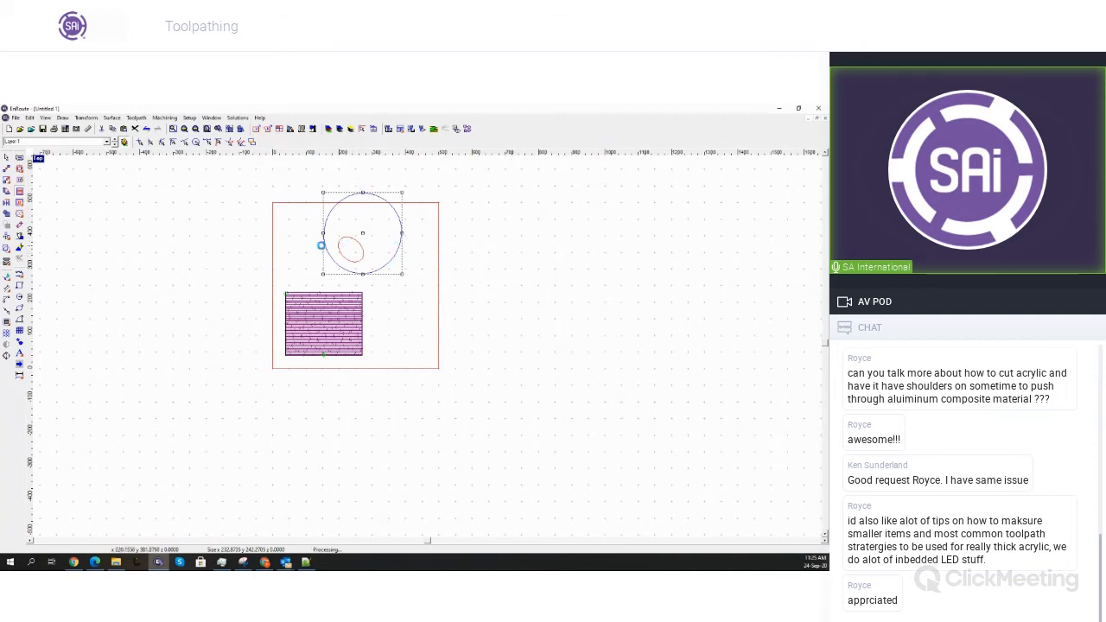
scroll(341, 226, "up", 5)
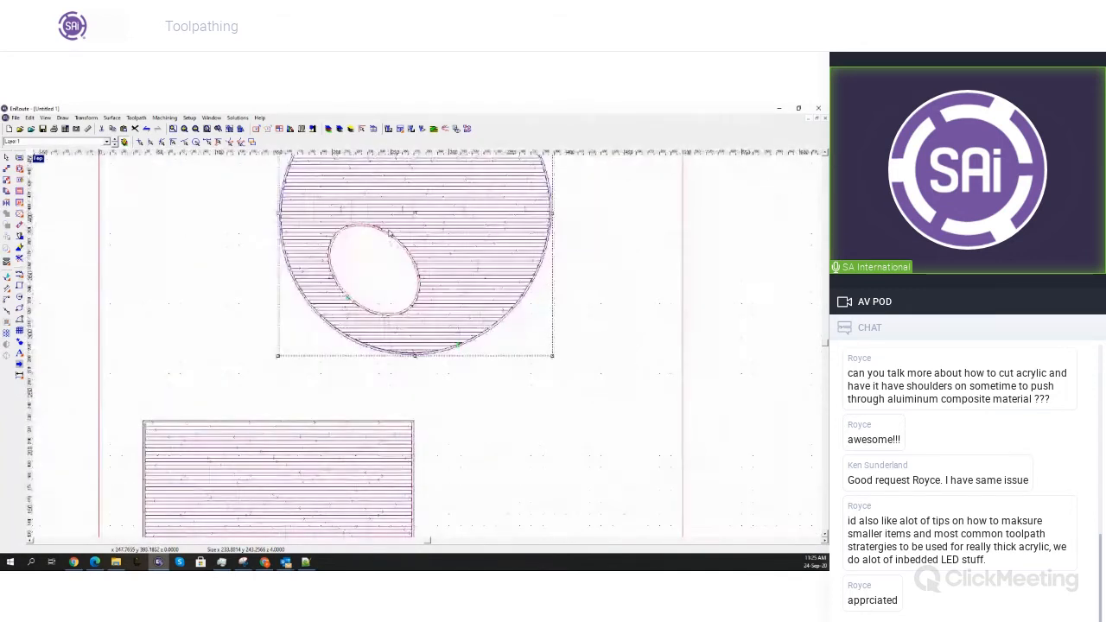
scroll(385, 238, "down", 3)
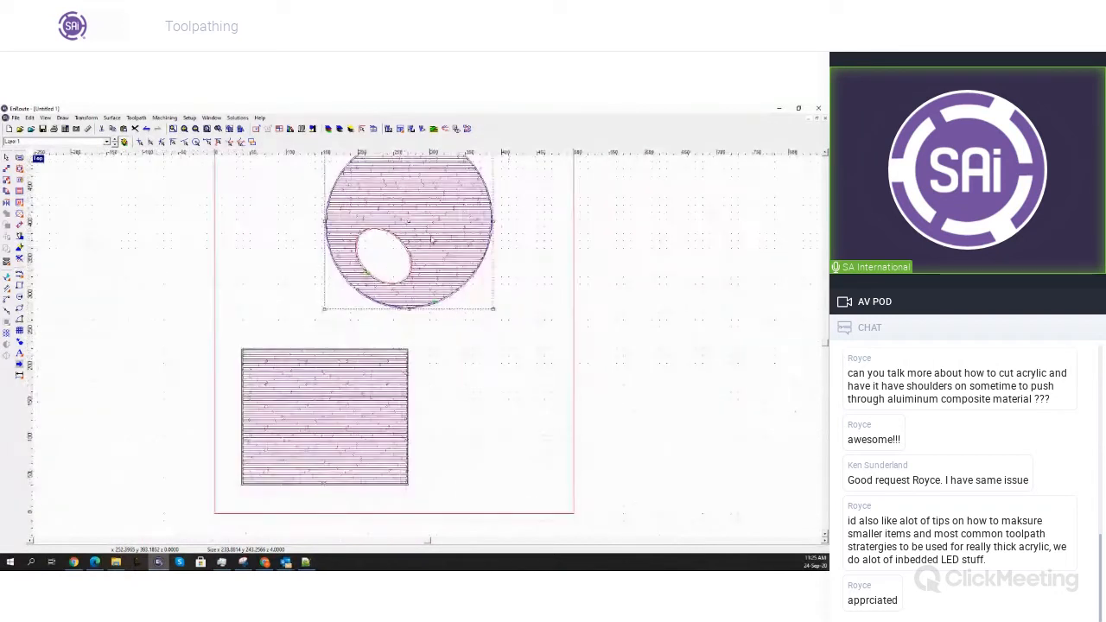
scroll(478, 225, "down", 1)
key("space")
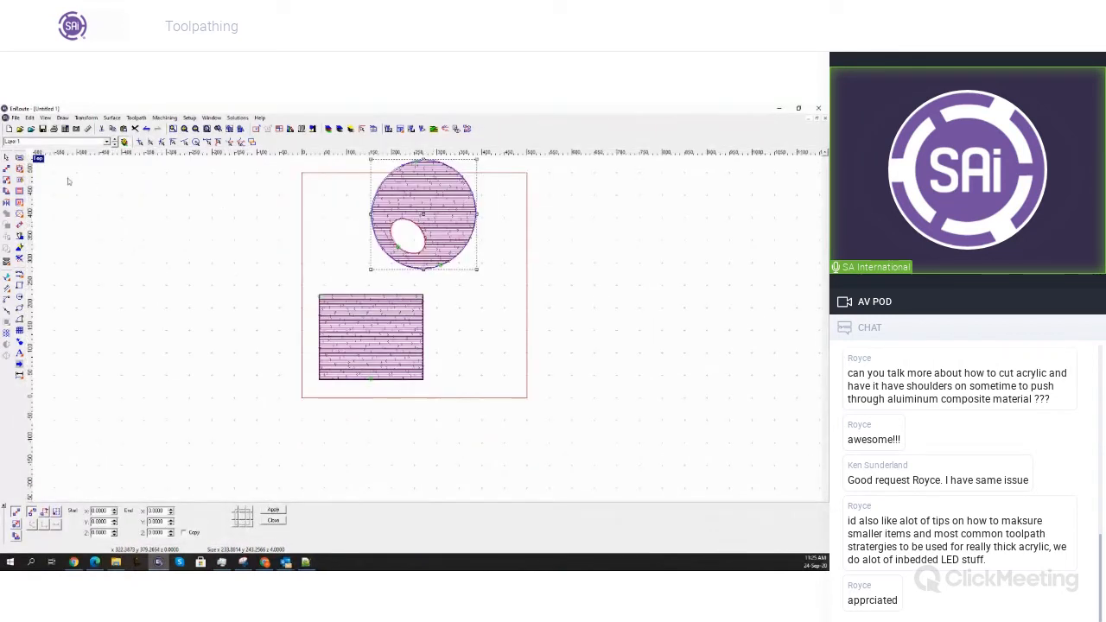
key("Escape")
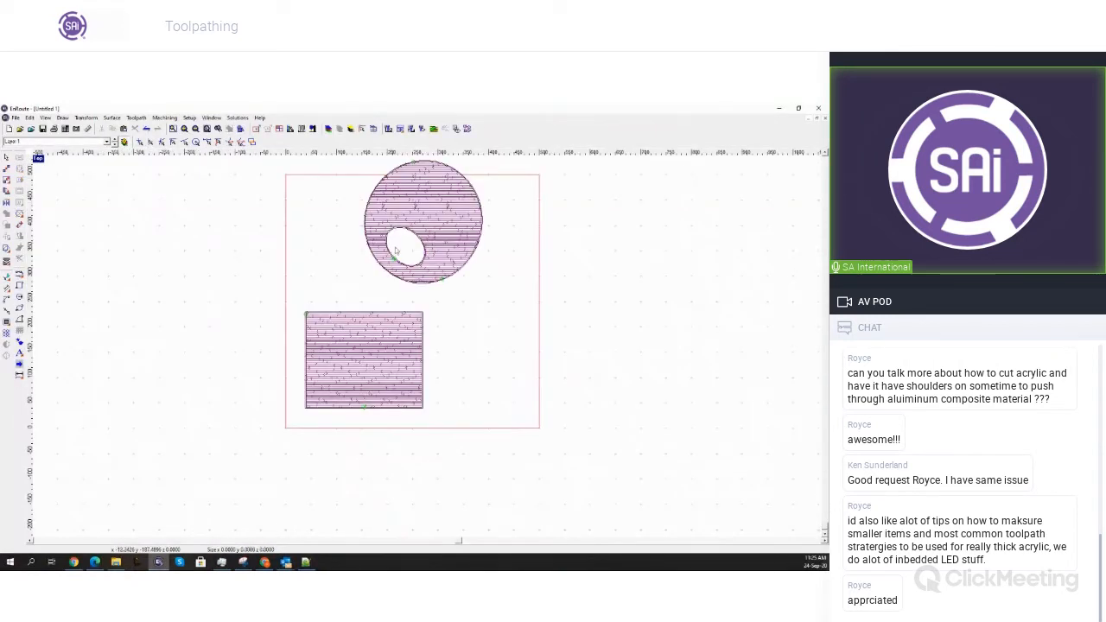
Replace the hatch fill on the two ellipses with a new Island Fill definition and bring up the end mill tools
right_click(418, 219)
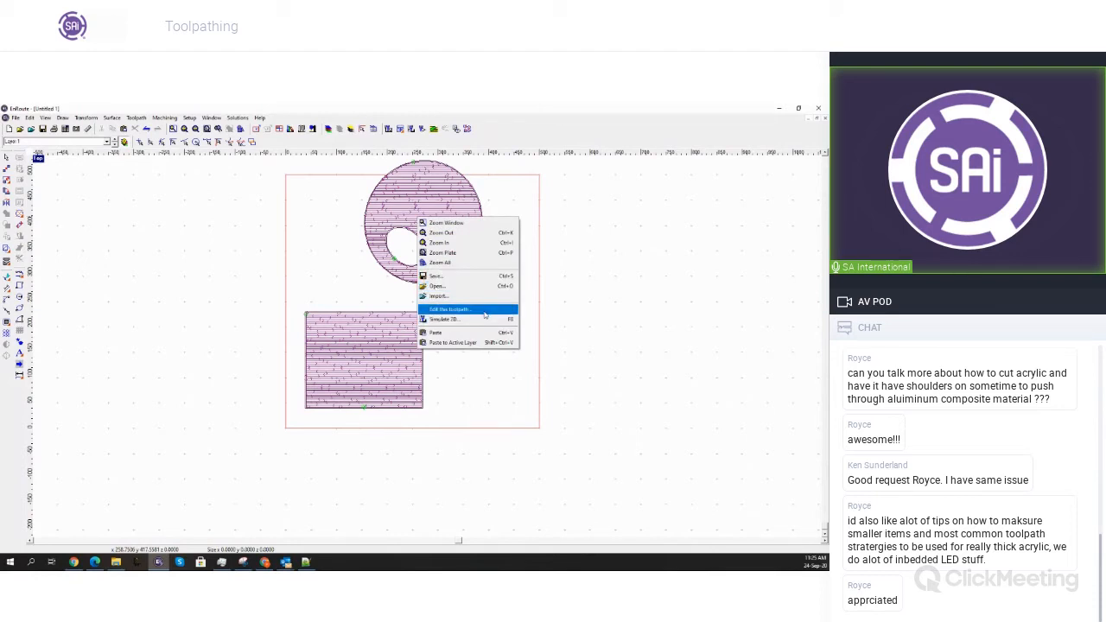
left_click(484, 311)
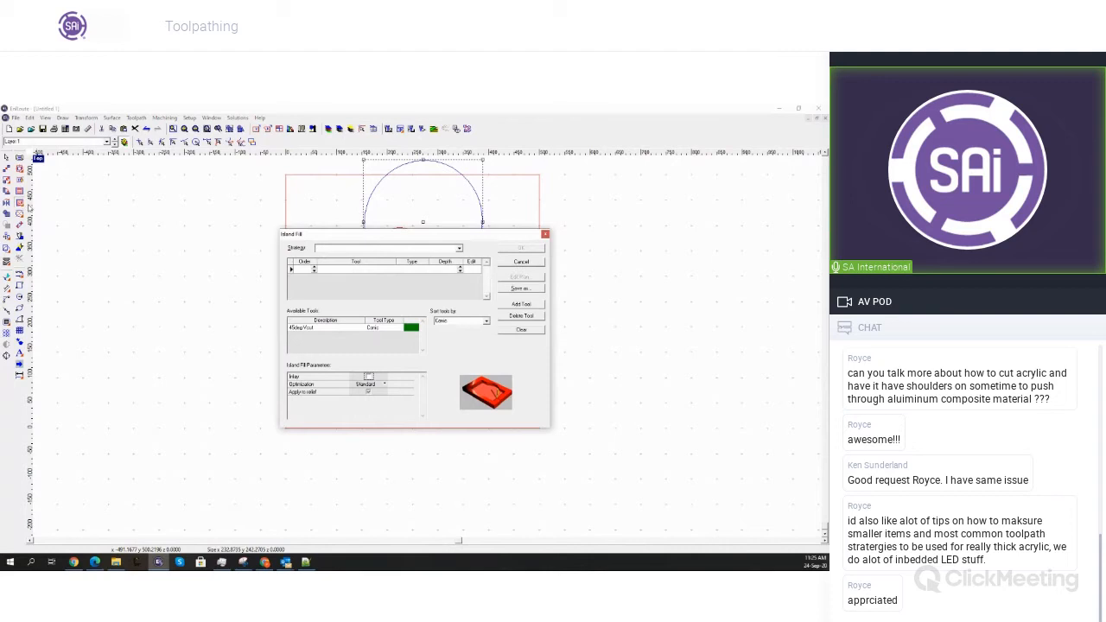
left_click(486, 321)
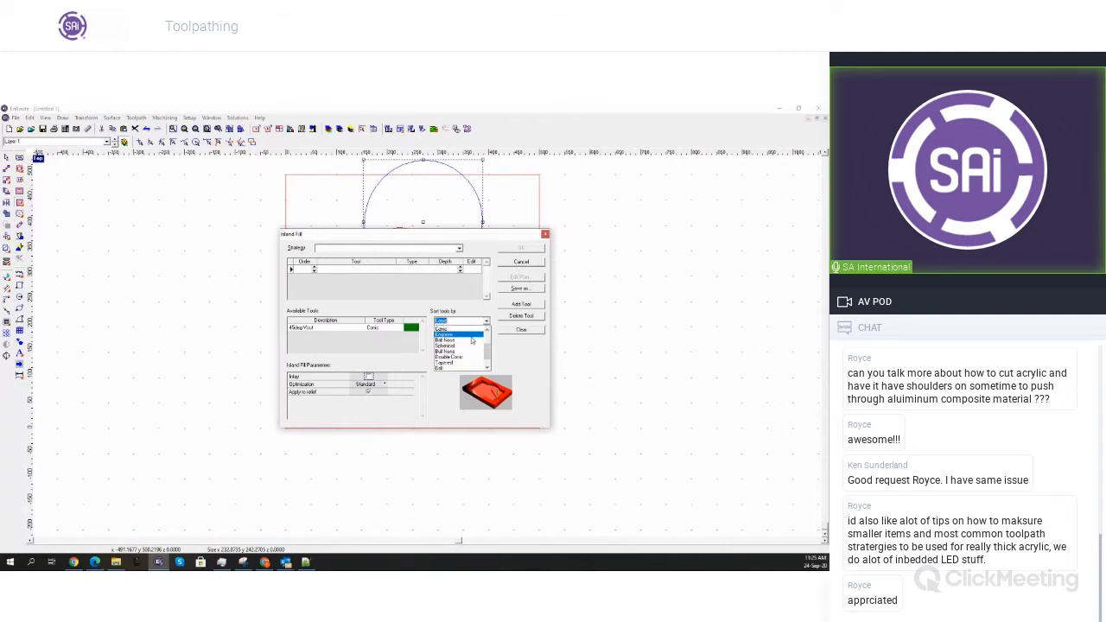
left_click(465, 353)
double_click(302, 337)
left_click(519, 317)
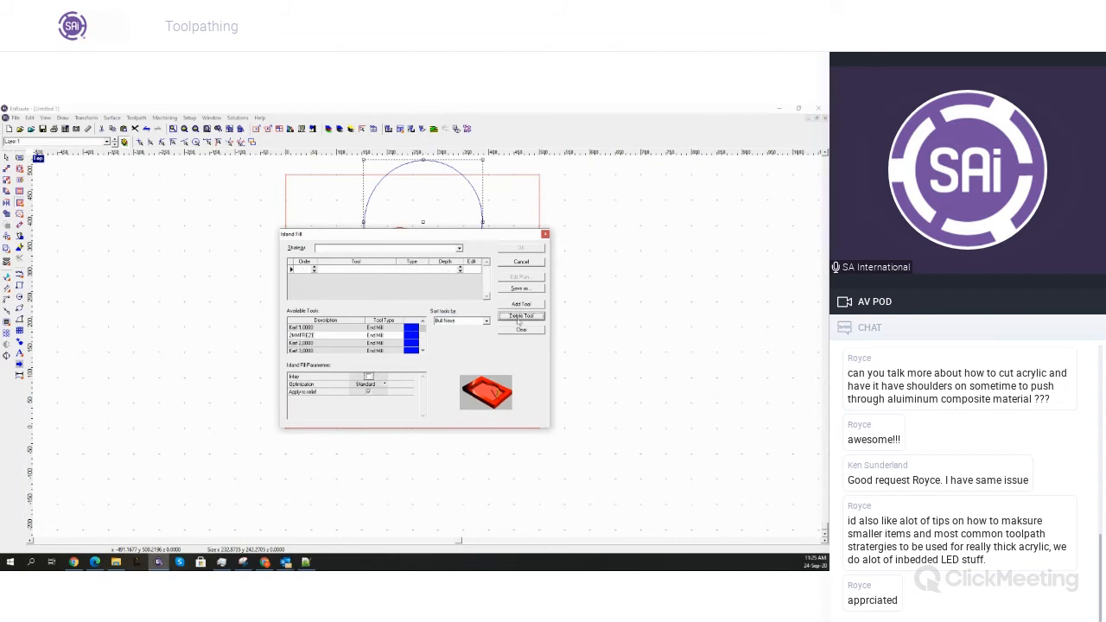
Create the Island Fill with the 8 MM end mill at 10 mm depth and move the filled ellipses beside the rectangle
left_click(422, 350)
left_click(422, 350)
left_click(422, 350)
double_click(363, 350)
type("10")
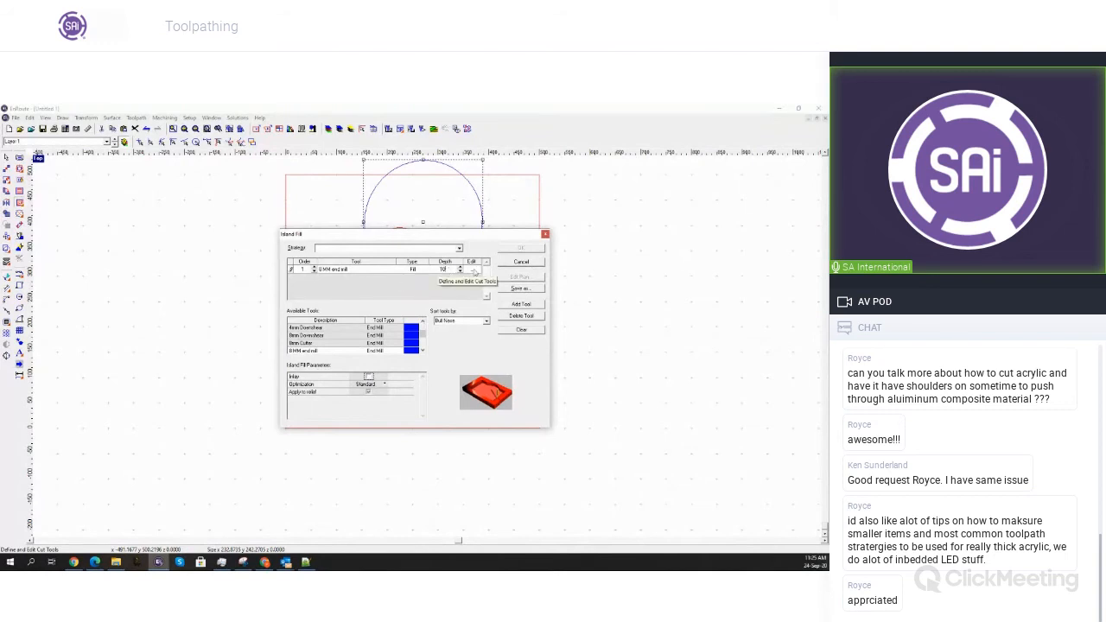
key("Return")
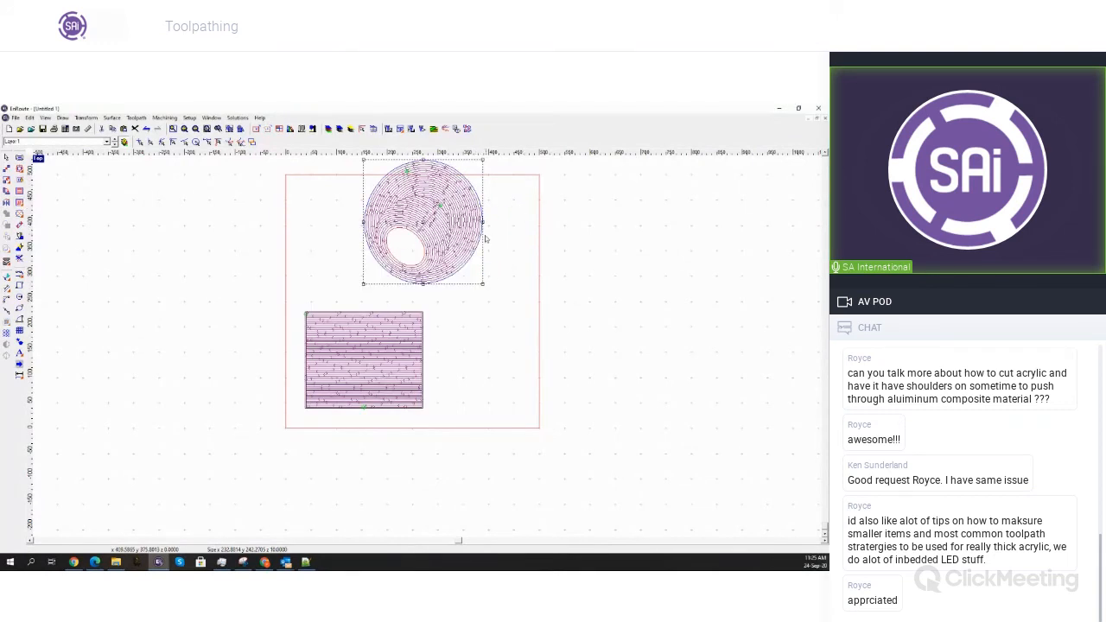
scroll(455, 223, "down", 3)
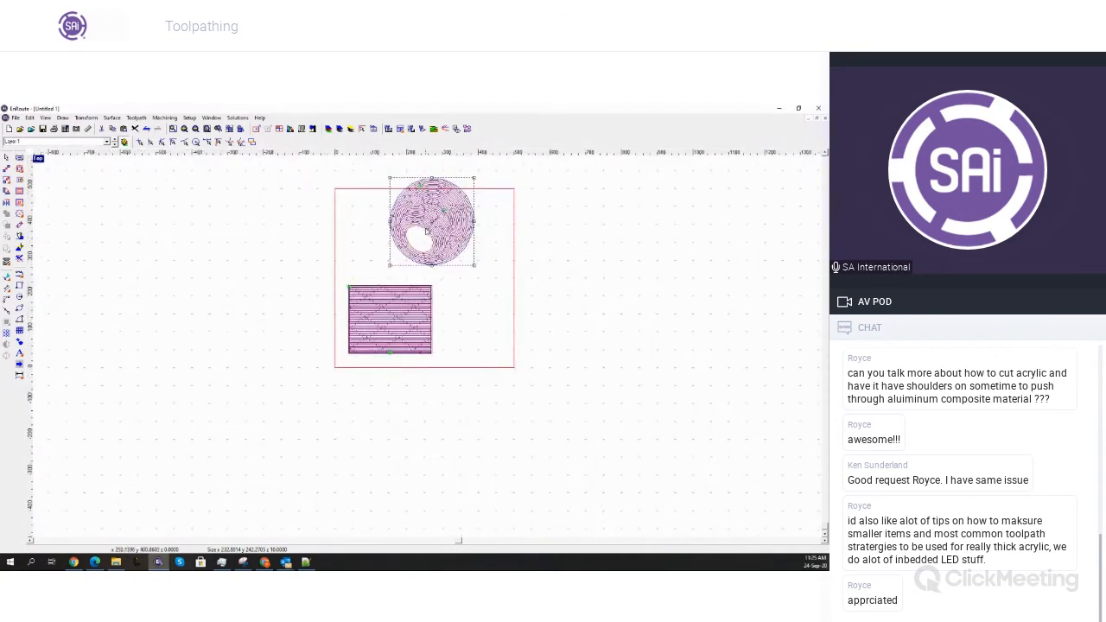
left_click_drag(433, 225, 491, 276)
Edit the rectangle's Hatch Fill toolpath to turn off Inlay, and review the Optimization choices while keeping Standard
right_click(414, 300)
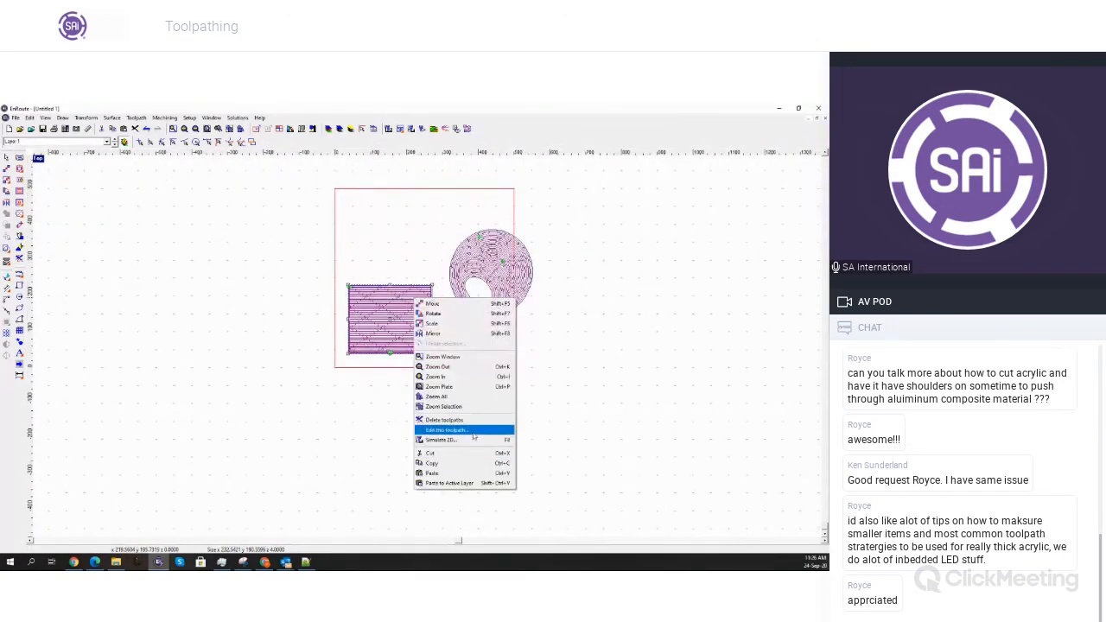
left_click(446, 429)
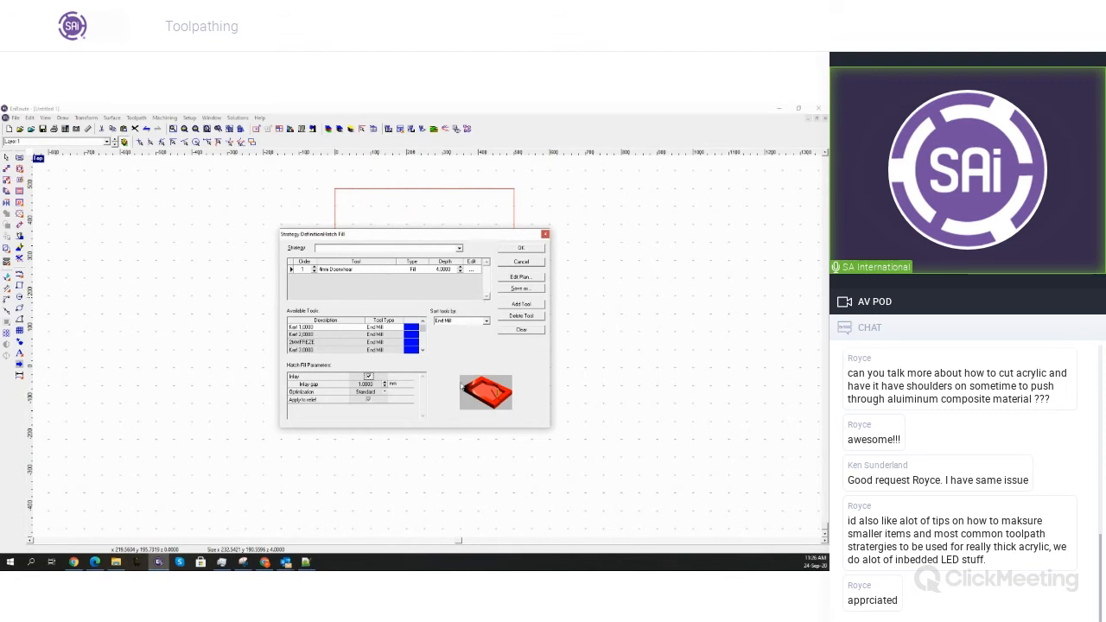
left_click(369, 377)
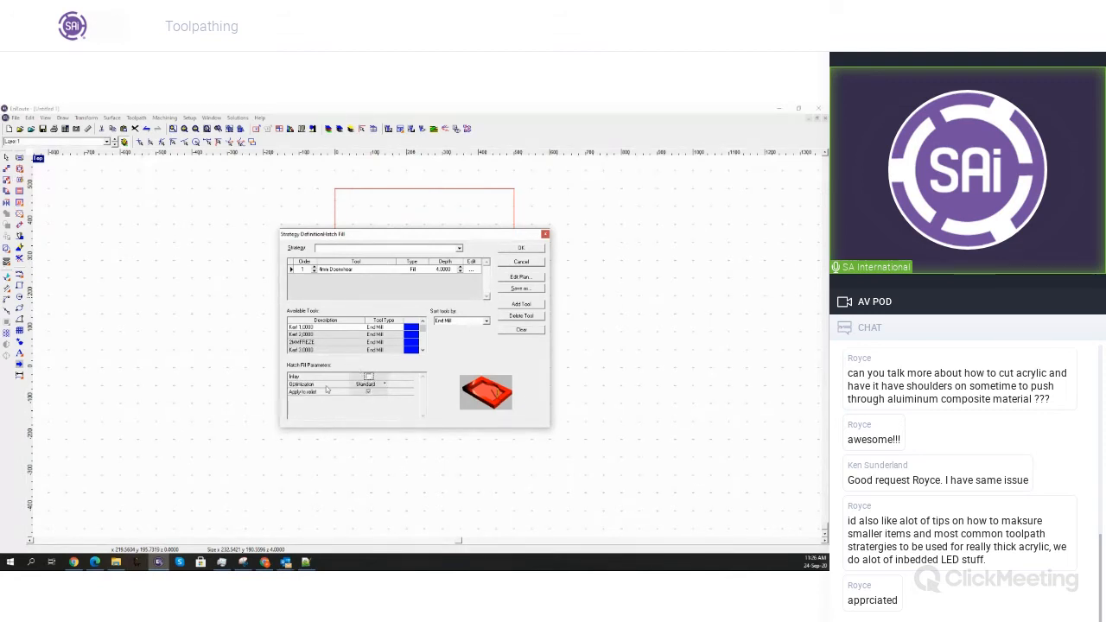
left_click(315, 386)
left_click(385, 385)
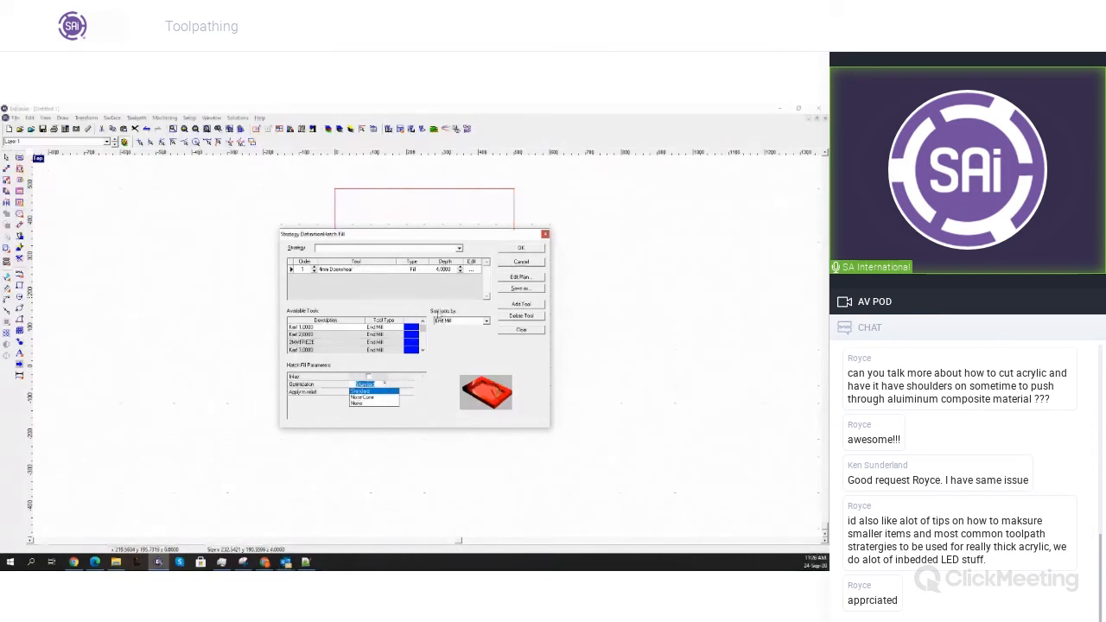
left_click(407, 365)
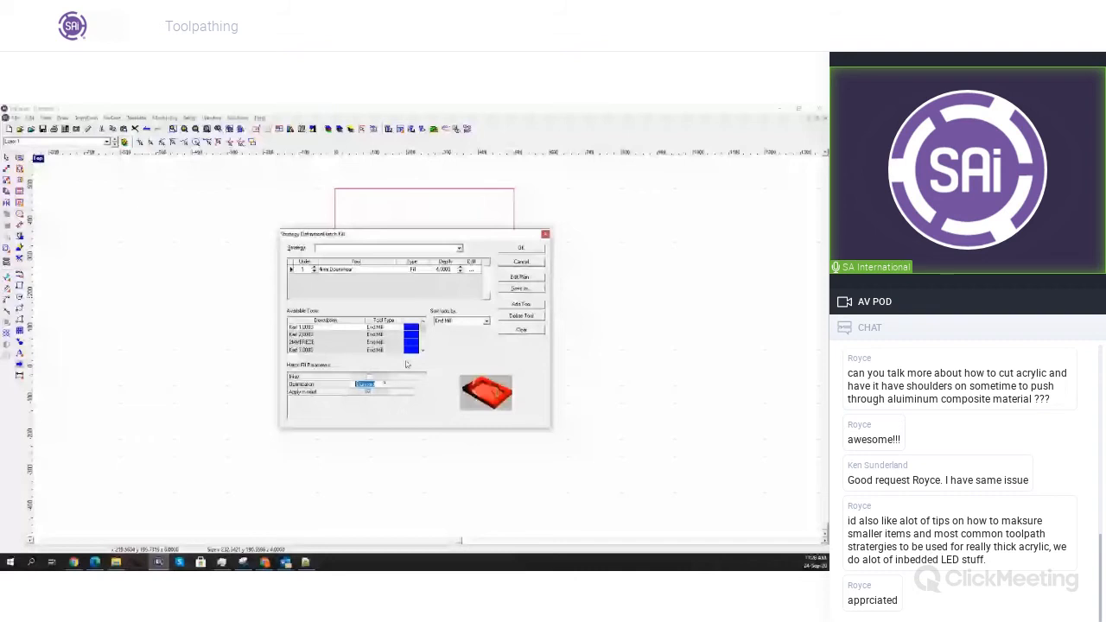
Set the fill overlap to 35% in the cut definition of the rectangle's 4mm Downshear tool
left_click(471, 269)
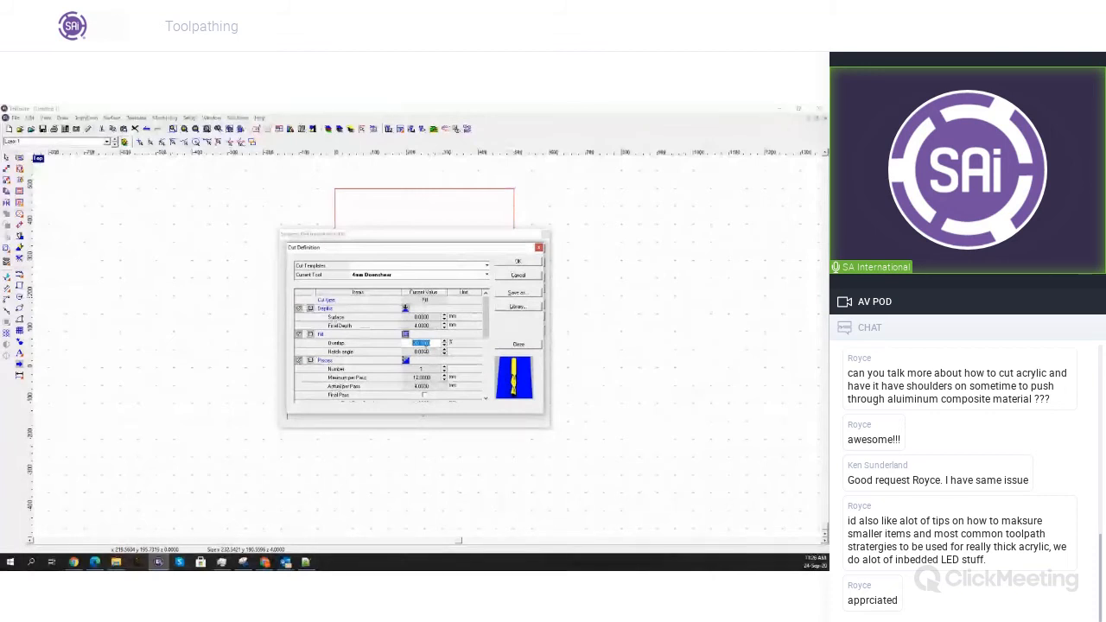
left_click(436, 343)
left_click_drag(436, 343, 367, 341)
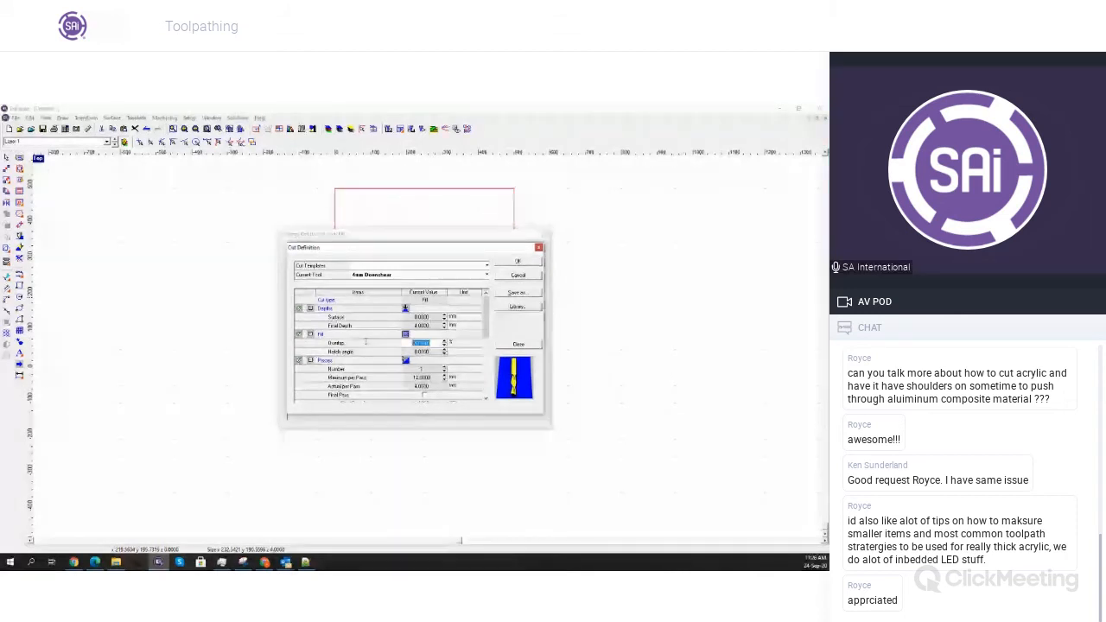
type("35")
key("Tab")
Set the fill overlap to 4% and review the pass, feed and speed settings of the cut definition
left_click_drag(432, 343, 401, 344)
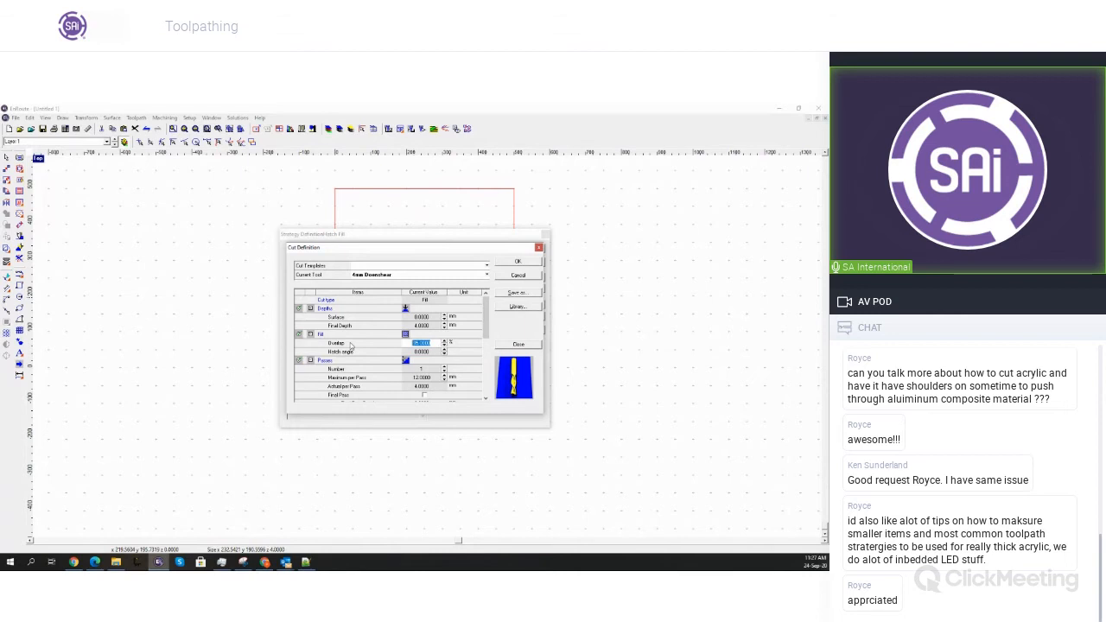
type("4")
key("Tab")
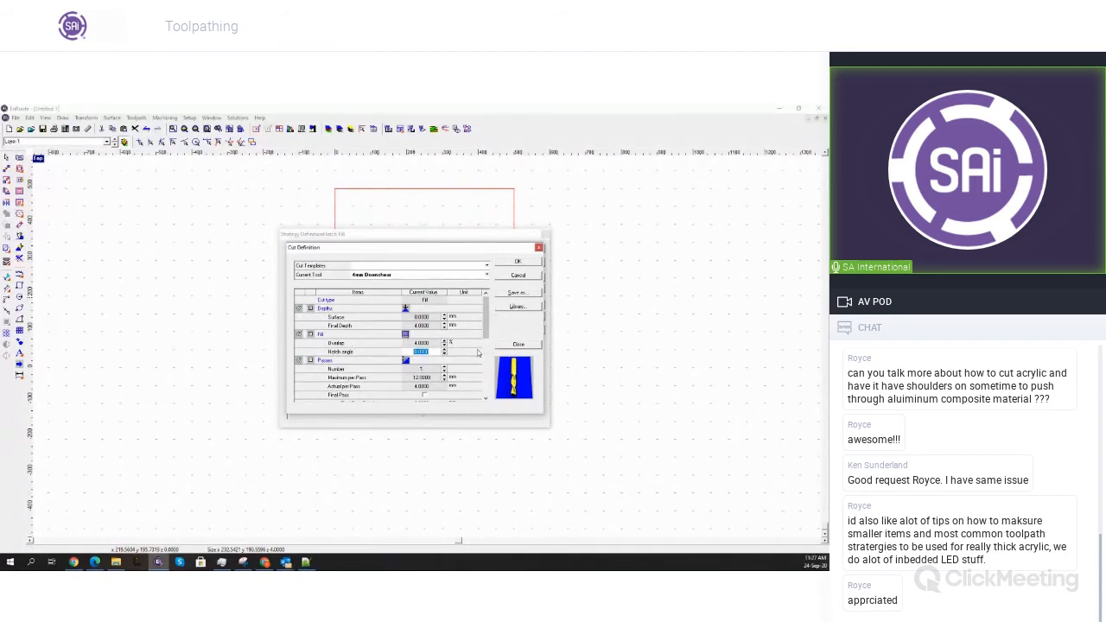
scroll(478, 353, "down", 1)
scroll(467, 326, "down", 1)
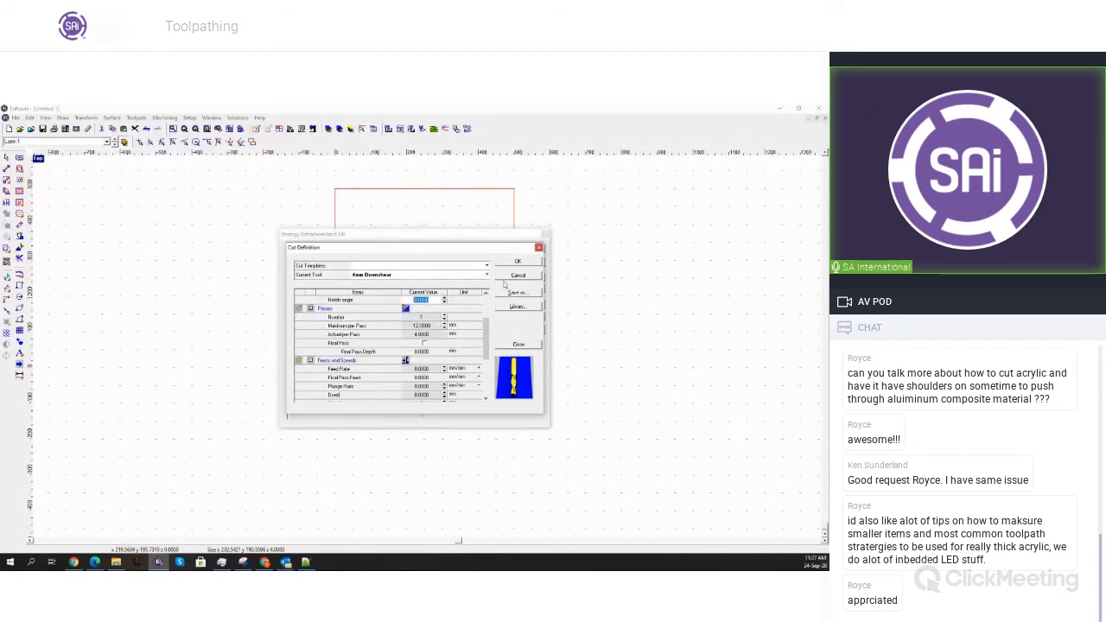
Review the depth, fill, pass, feed and entry/exit settings of the rectangle's cut definition, then discard the Hatch Fill edits
scroll(392, 346, "up", 2)
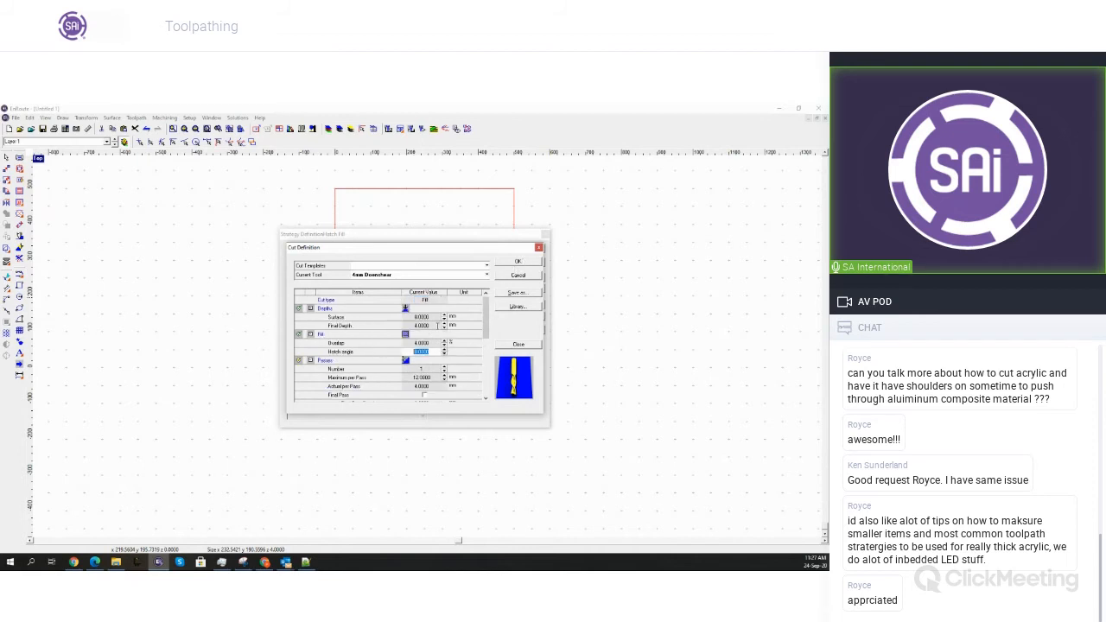
scroll(389, 345, "down", 5)
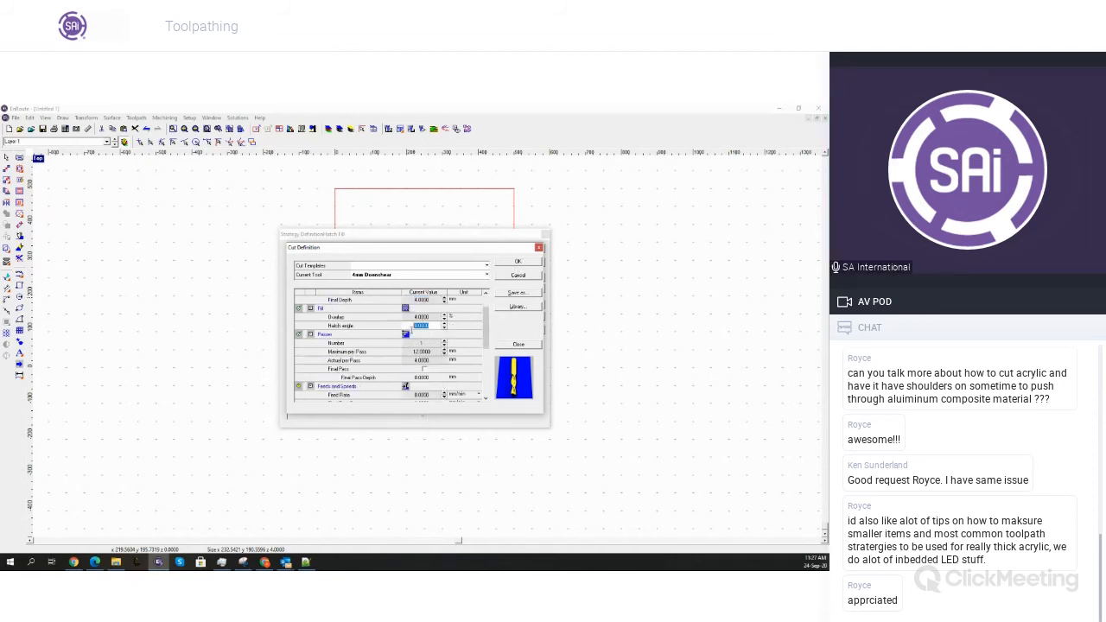
scroll(411, 345, "down", 1)
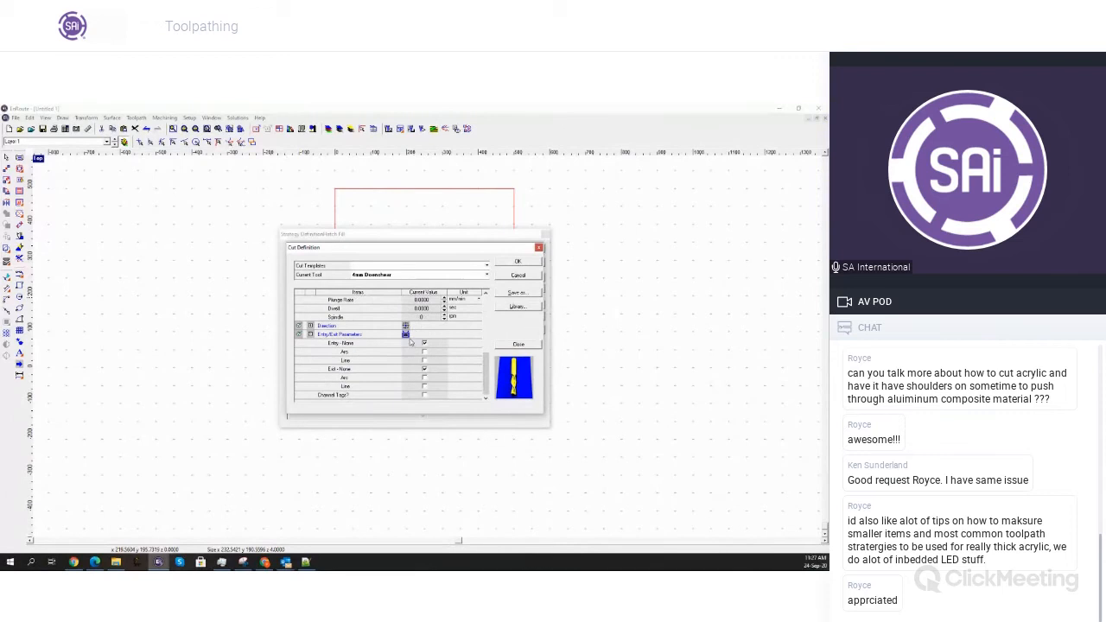
scroll(416, 327, "up", 2)
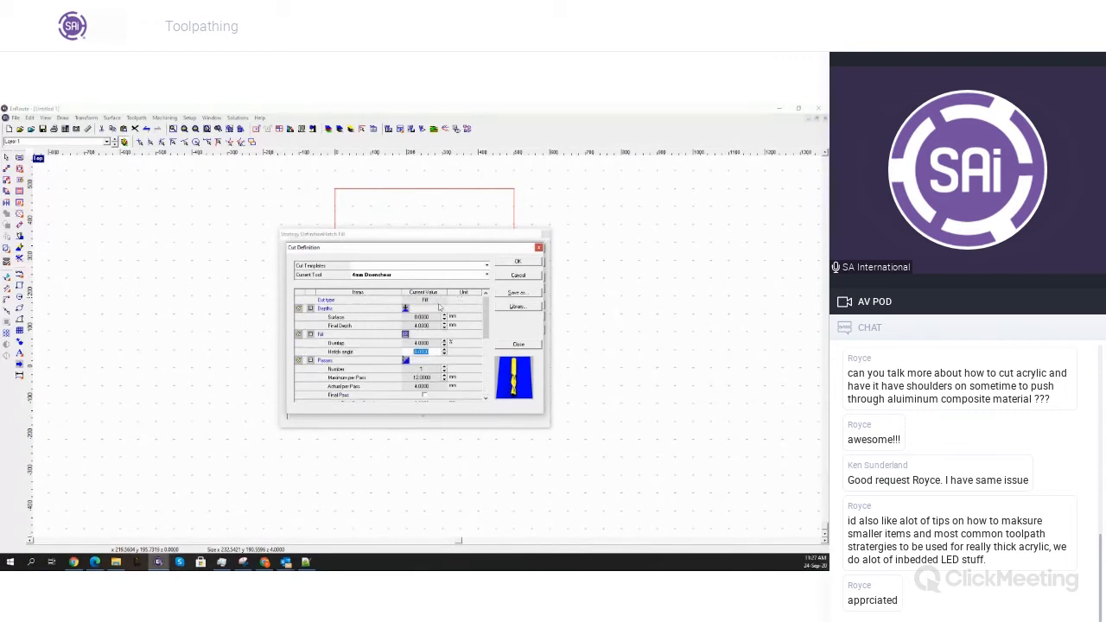
left_click(519, 277)
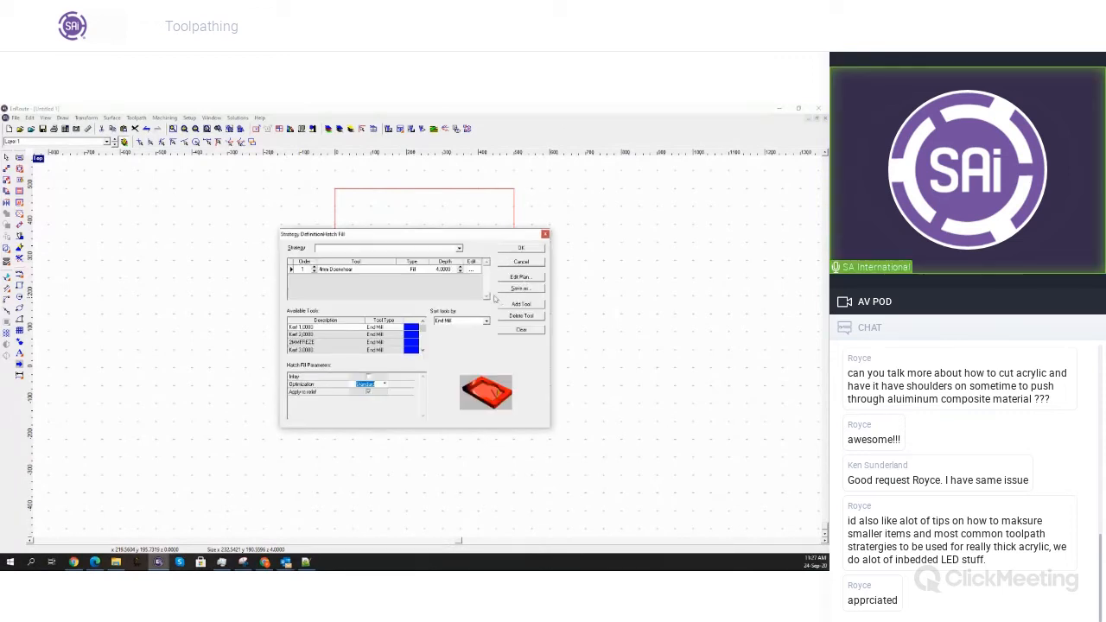
left_click(522, 261)
Review the 8 MM end mill's cut definition in the ellipses' Island Fill toolpath, then close the toolpath settings
right_click(487, 248)
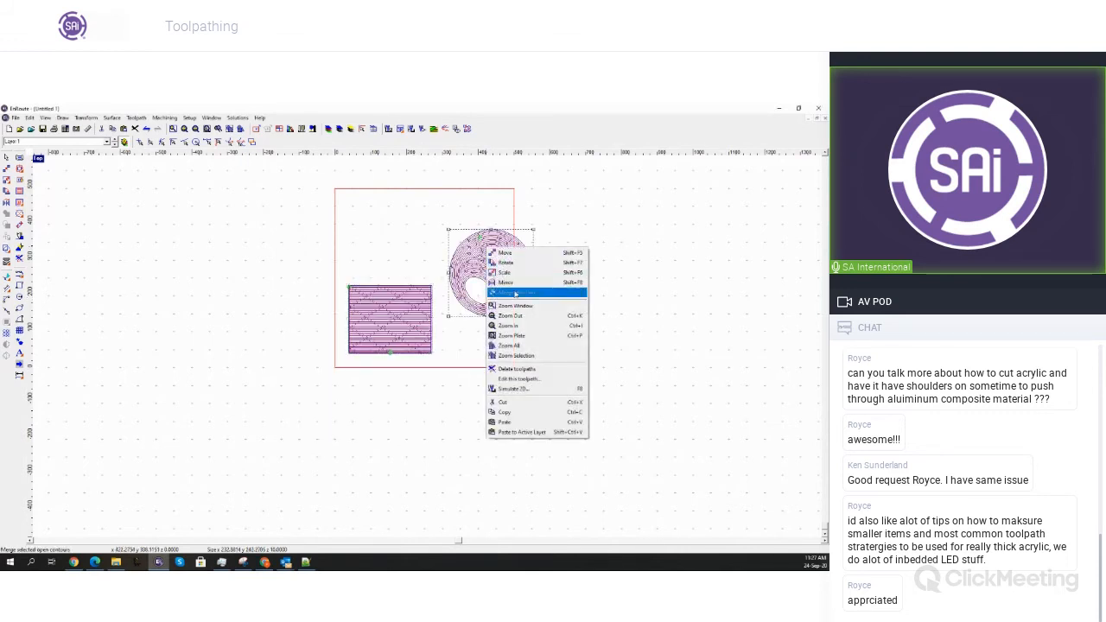
left_click(552, 379)
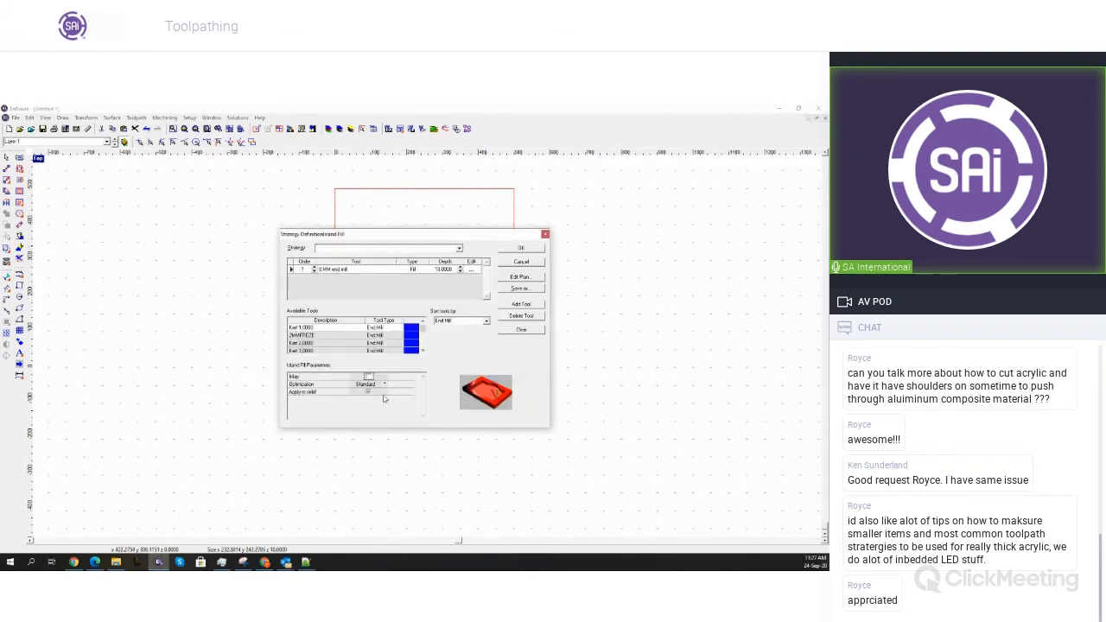
left_click(471, 269)
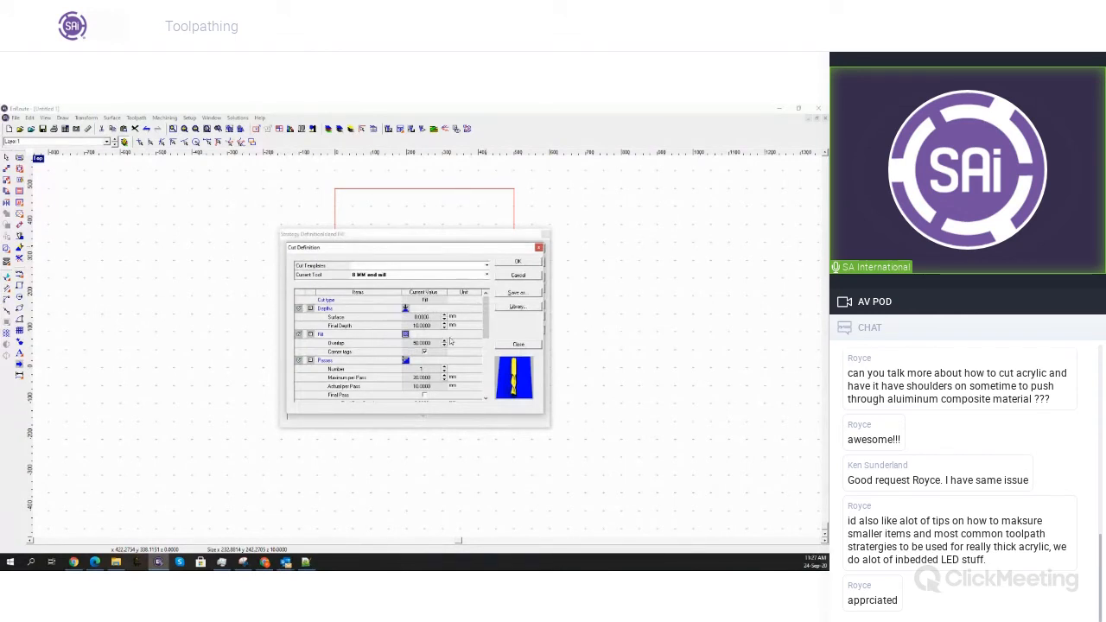
left_click_drag(488, 320, 488, 377)
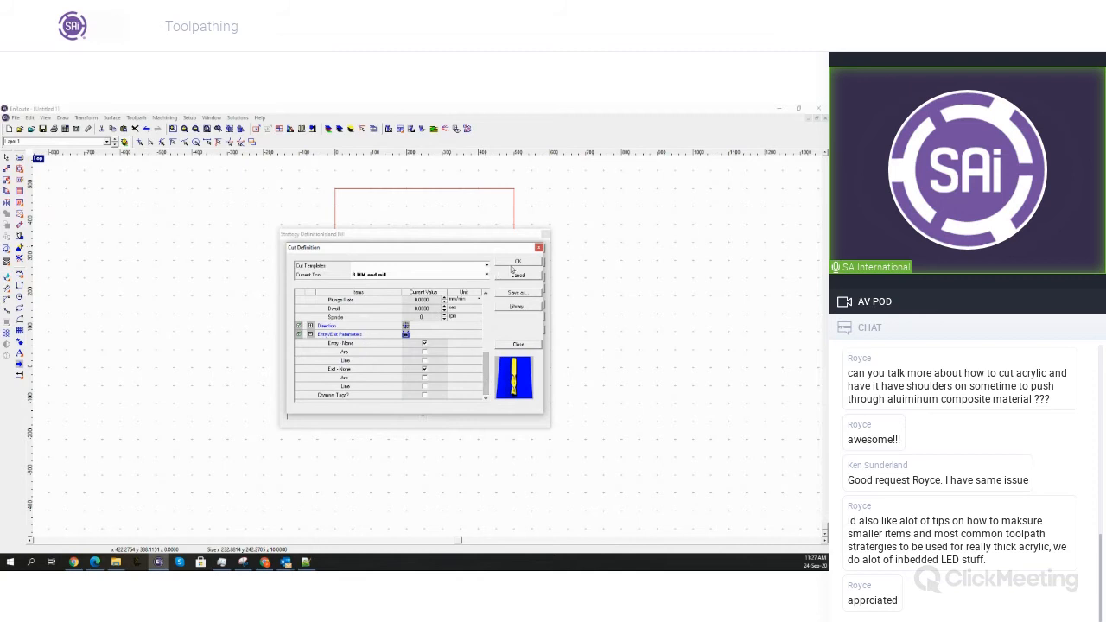
left_click(518, 264)
left_click(521, 265)
Set the hatch angle of the rectangle's Hatch Fill to 30 in the 4mm Downshear cut definition and inspect the regenerated fill
right_click(393, 317)
left_click(446, 450)
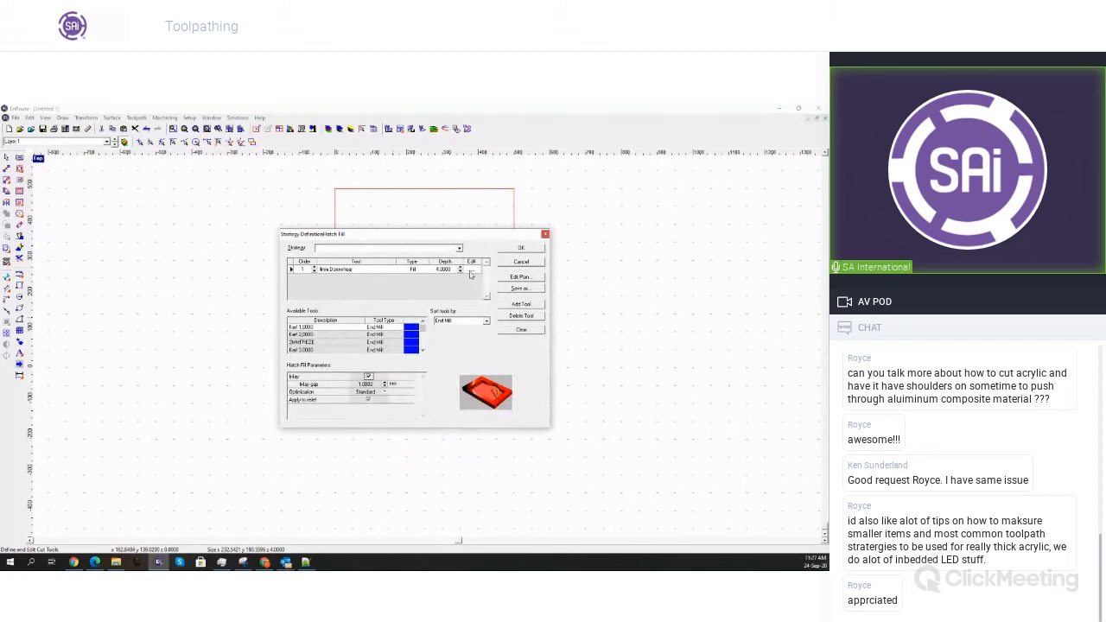
left_click(467, 270)
left_click(404, 352)
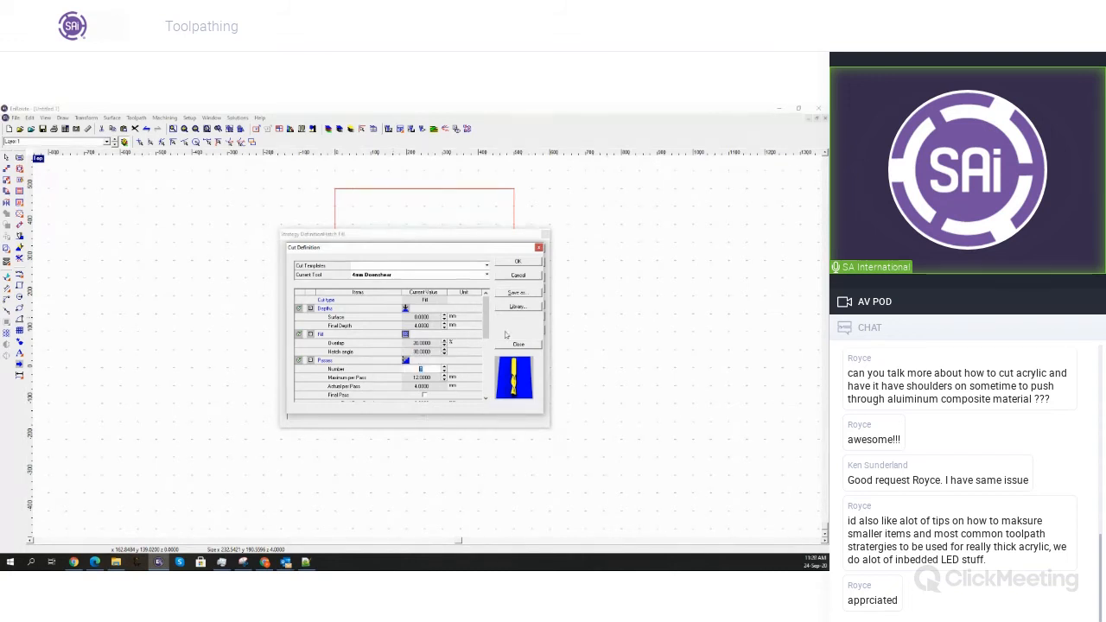
left_click(519, 263)
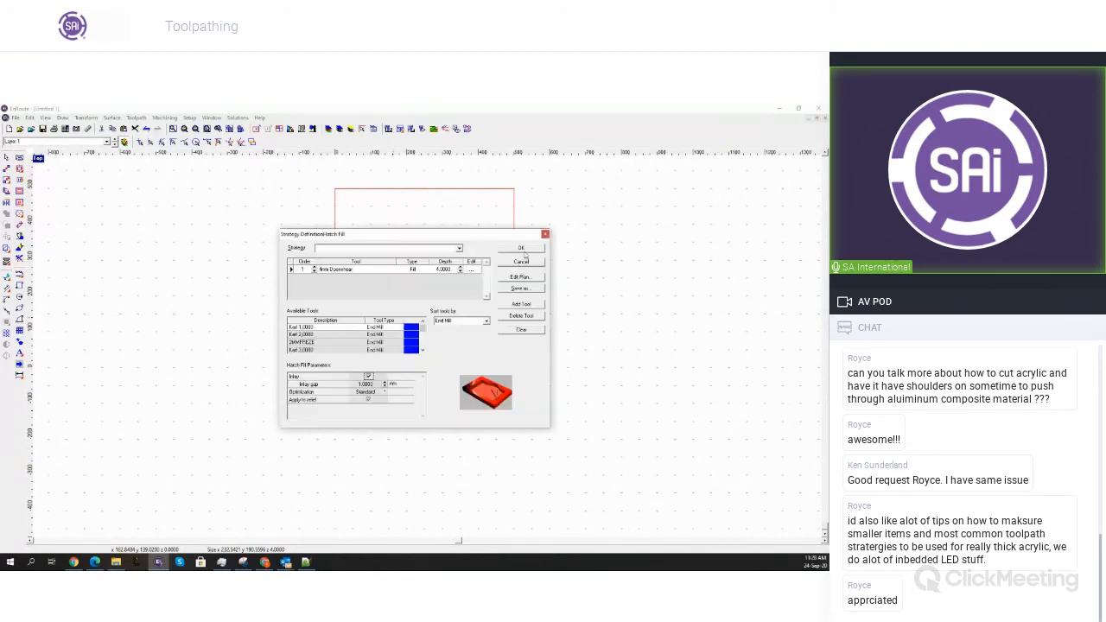
left_click(521, 249)
scroll(388, 313, "up", 3)
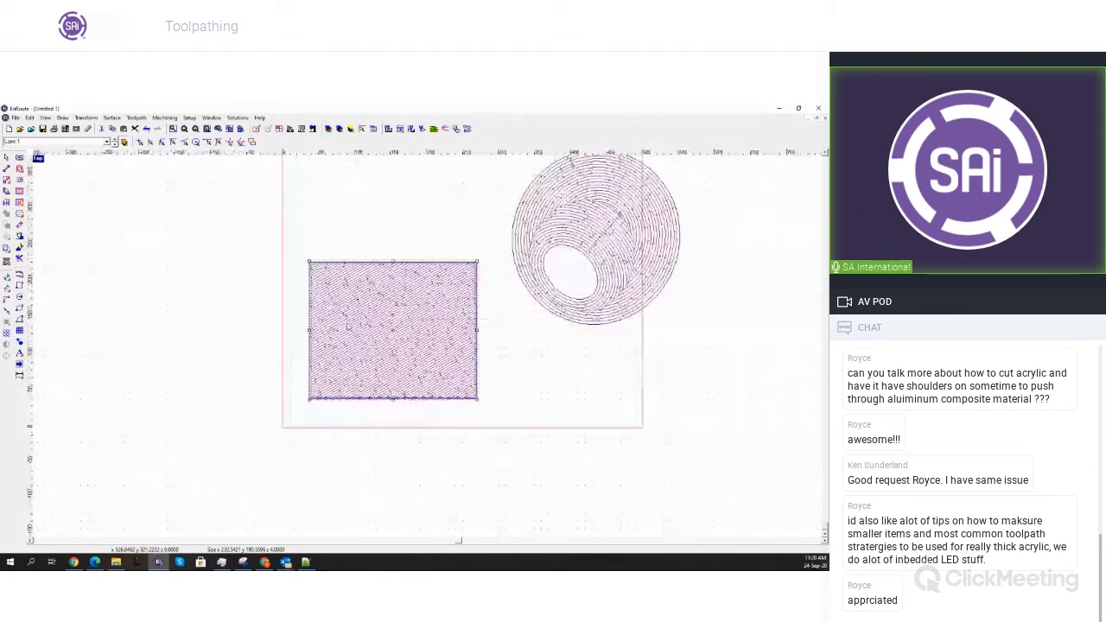
scroll(344, 316, "up", 2)
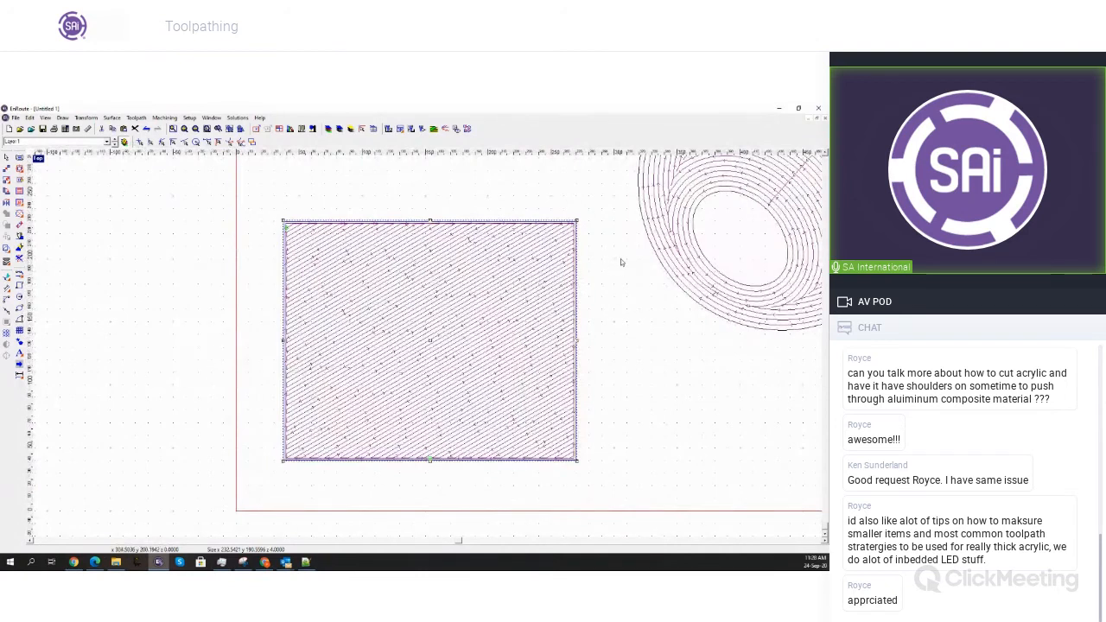
scroll(621, 262, "down", 3)
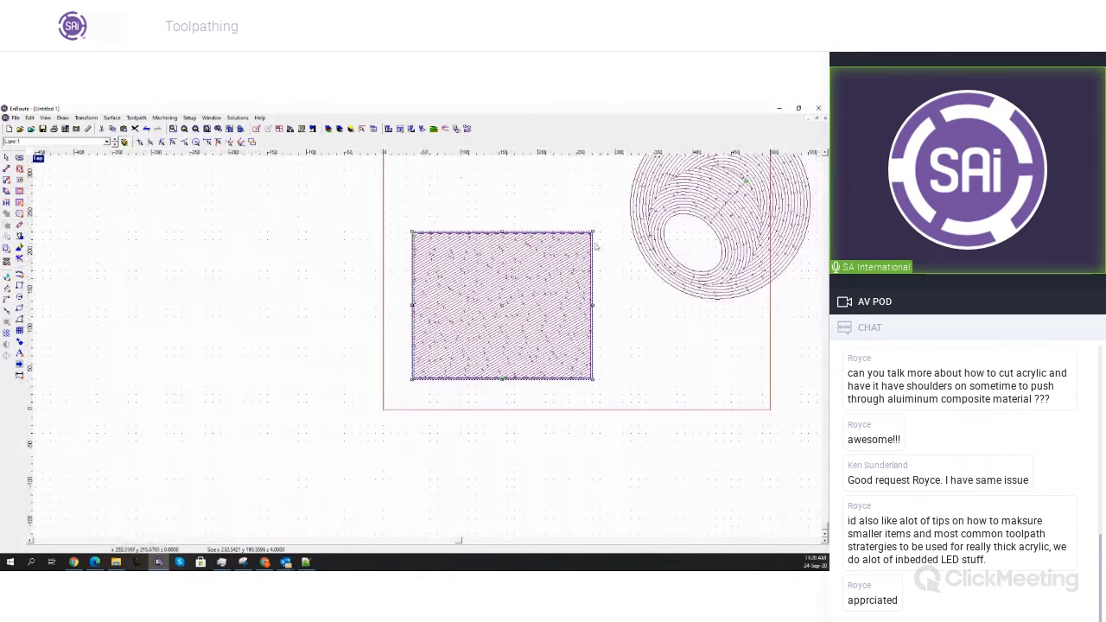
Delete the filled rectangle and the filled ellipses from the plate
scroll(596, 247, "down", 3)
left_click_drag(439, 179, 732, 407)
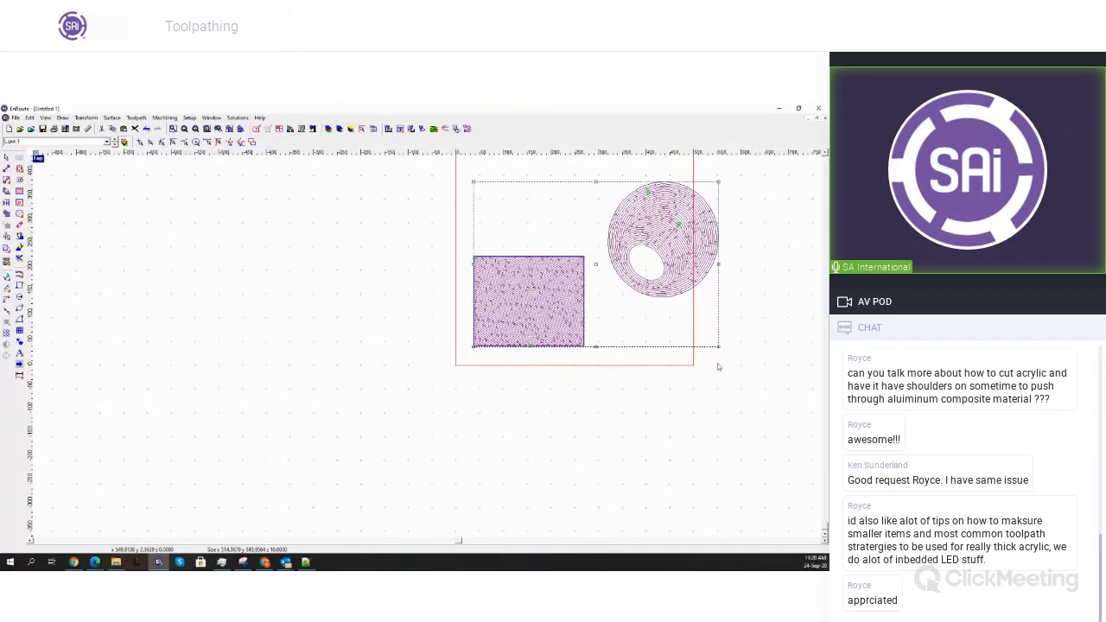
key("Delete")
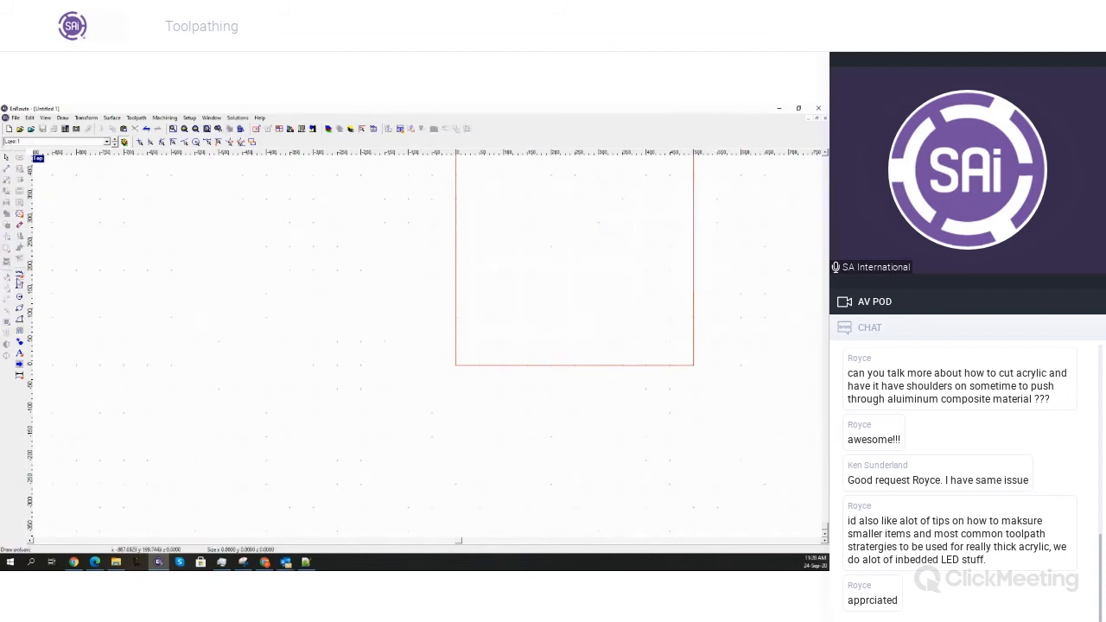
Draw an open two-segment polyline on the plate and a rectangle about 140 by 162 mm to its right
left_click(19, 276)
left_click(491, 231)
left_click(570, 226)
left_click(546, 279)
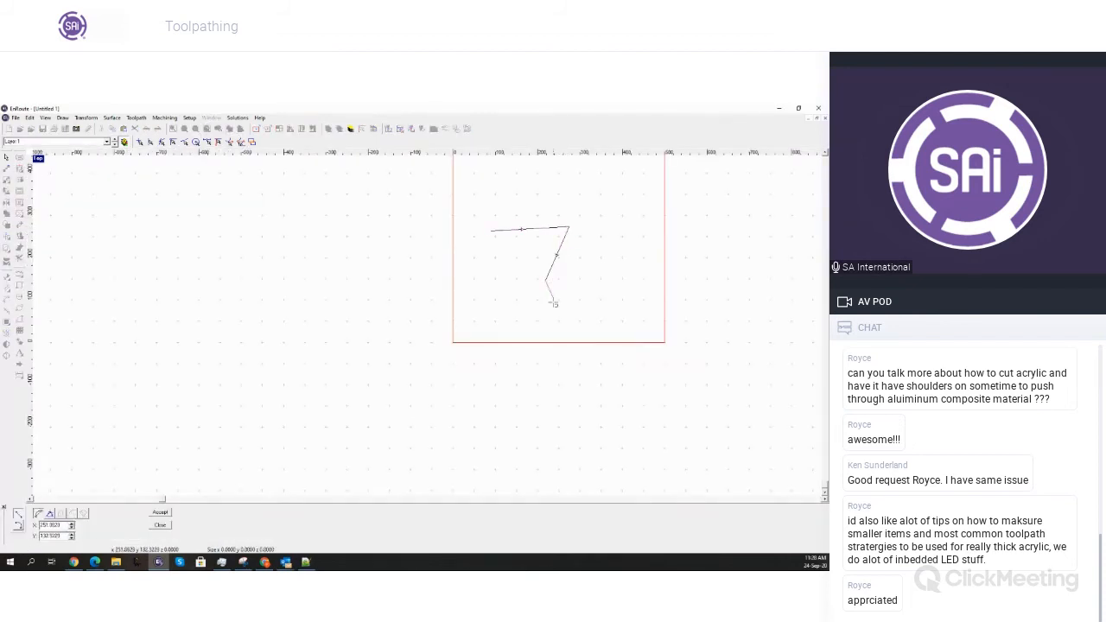
right_click(554, 301)
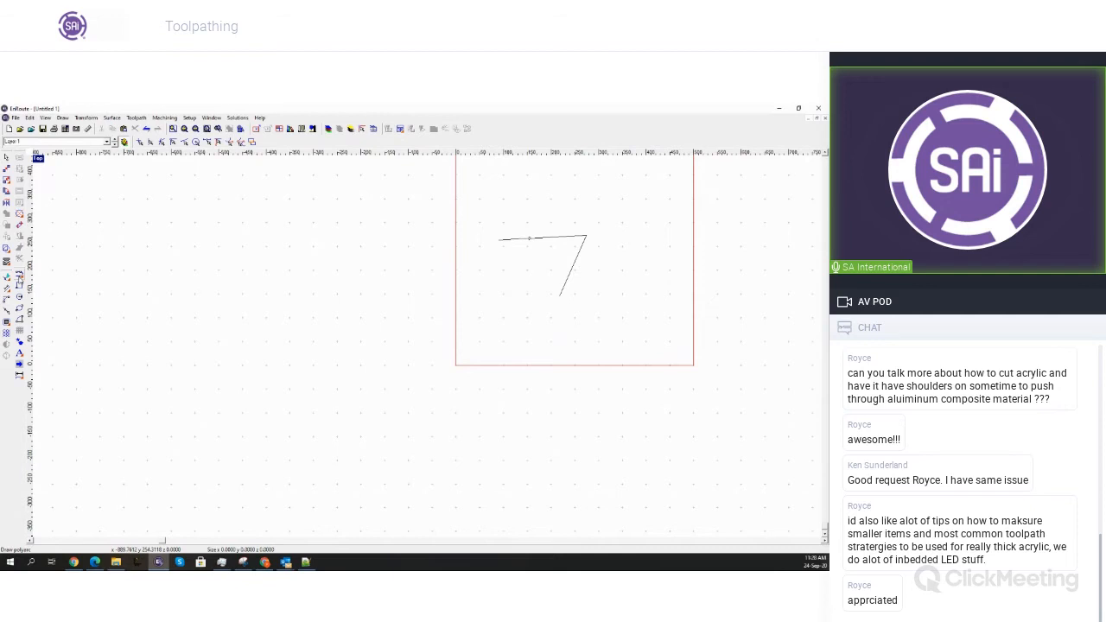
left_click(19, 286)
left_click_drag(596, 211, 663, 289)
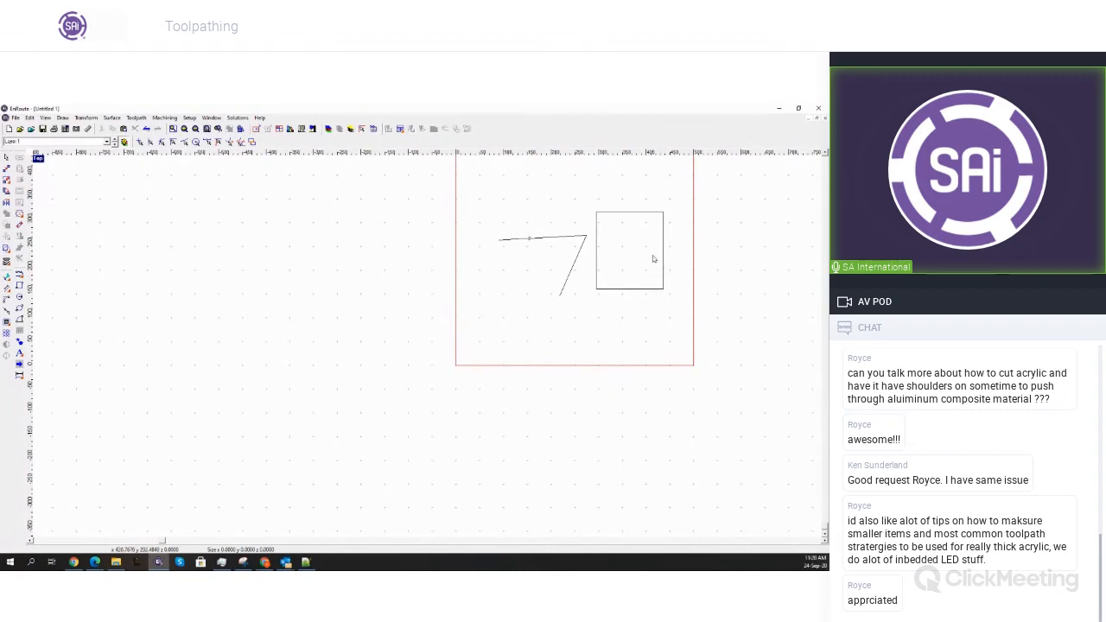
Apply an Engrave toolpath to the new rectangle using the 45deg Vcut tool at 4 mm depth
left_click(597, 216)
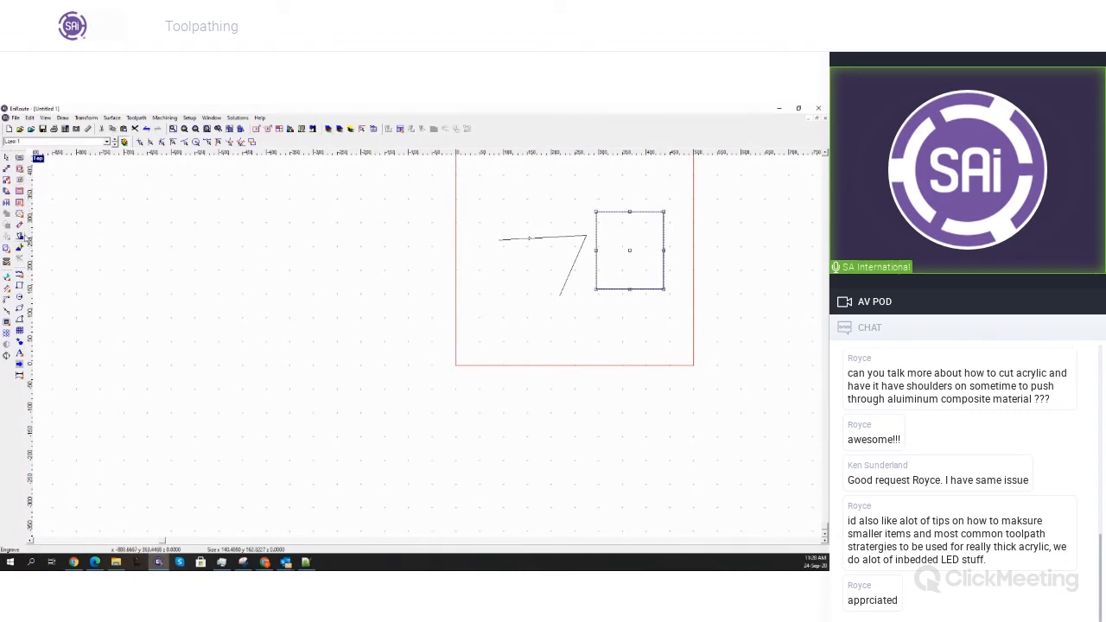
left_click(20, 239)
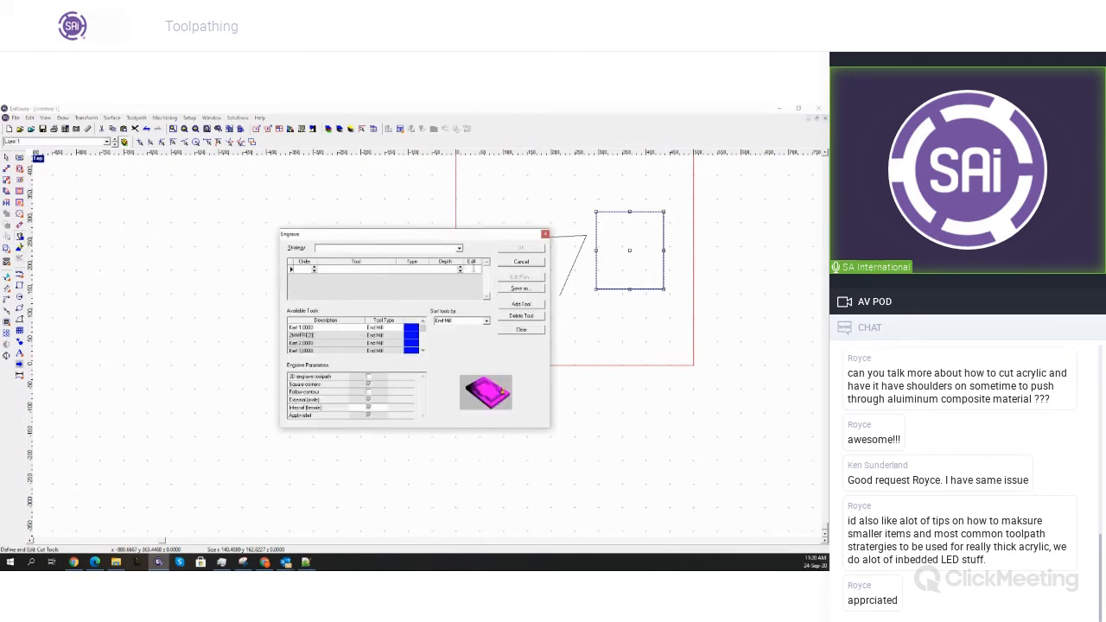
left_click(487, 322)
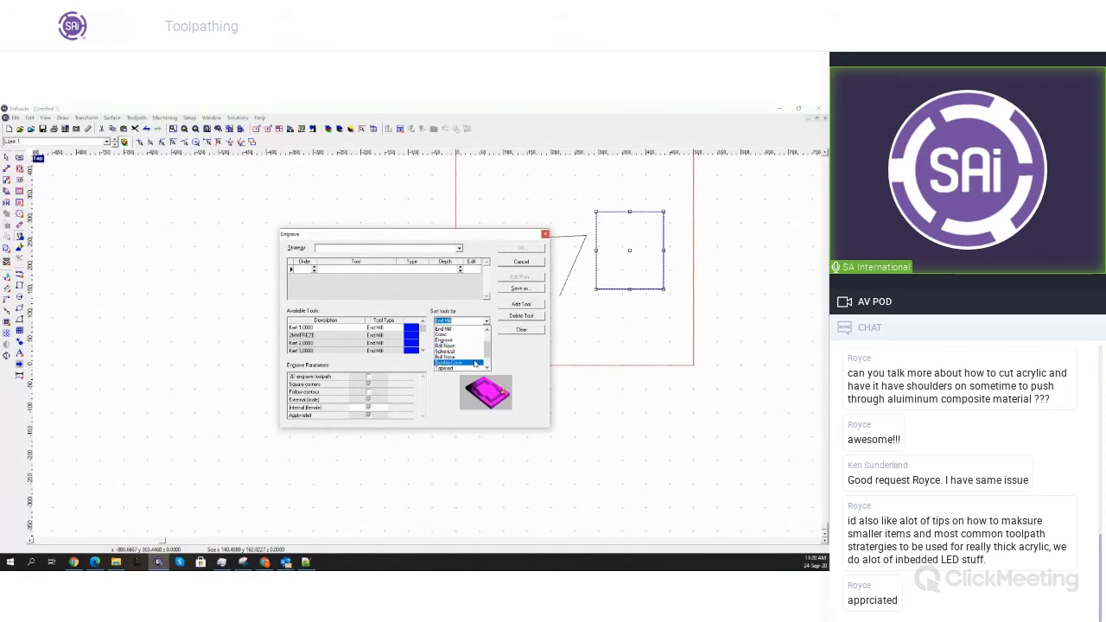
left_click(442, 339)
double_click(355, 329)
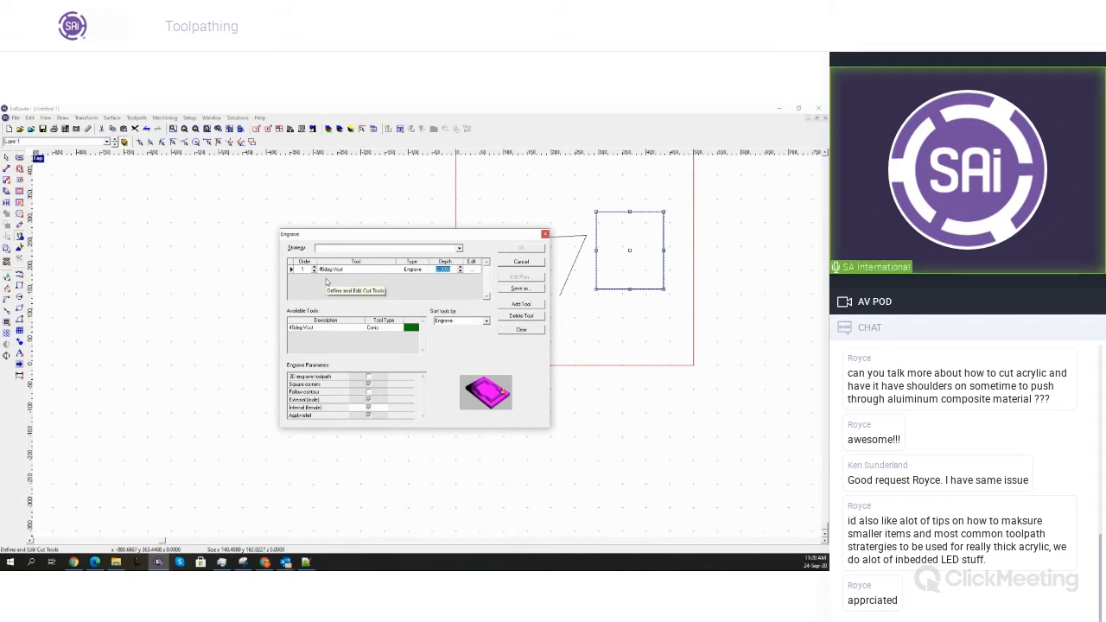
type("1")
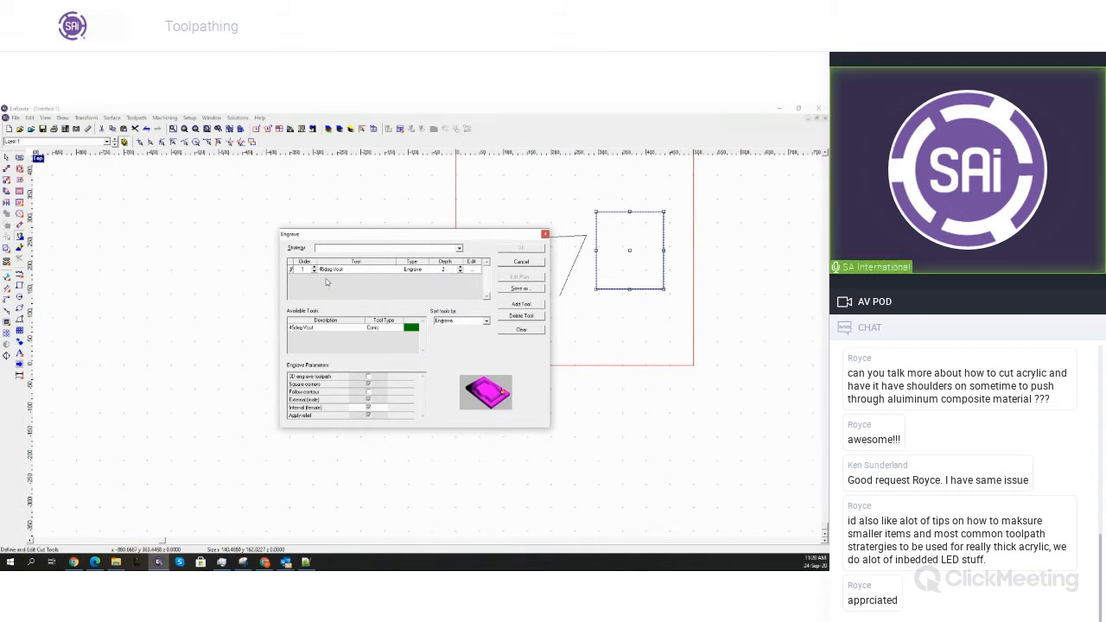
left_click(342, 273)
left_click_drag(455, 269, 355, 269)
type("5000")
left_click(532, 248)
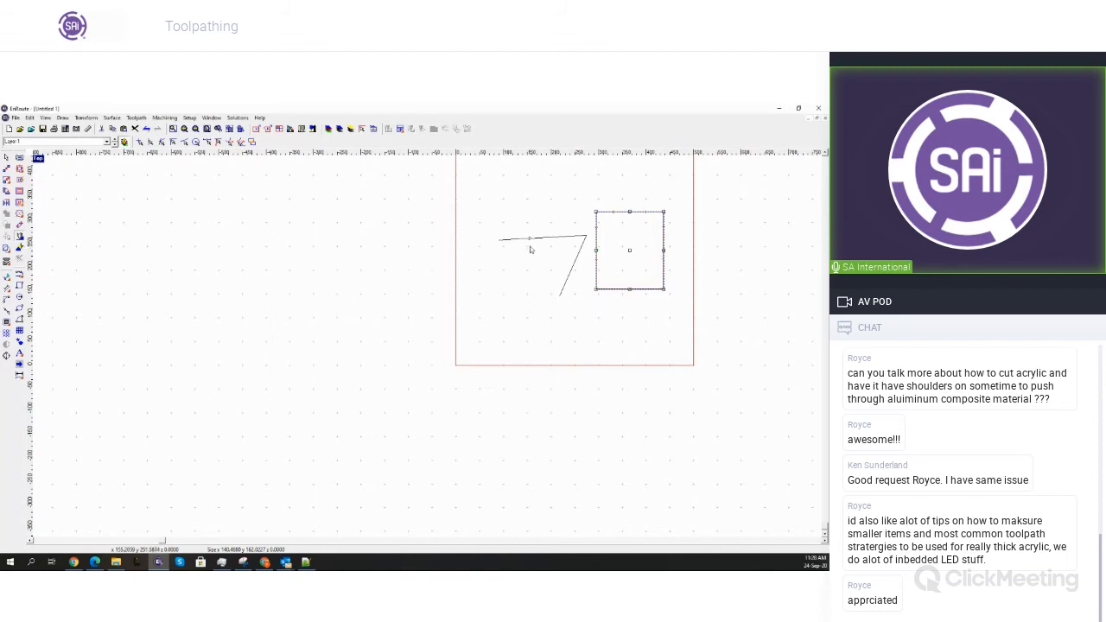
Check the rectangle's Engrave toolpath settings and move the engraved rectangle to the plate's lower-left area
right_click(597, 237)
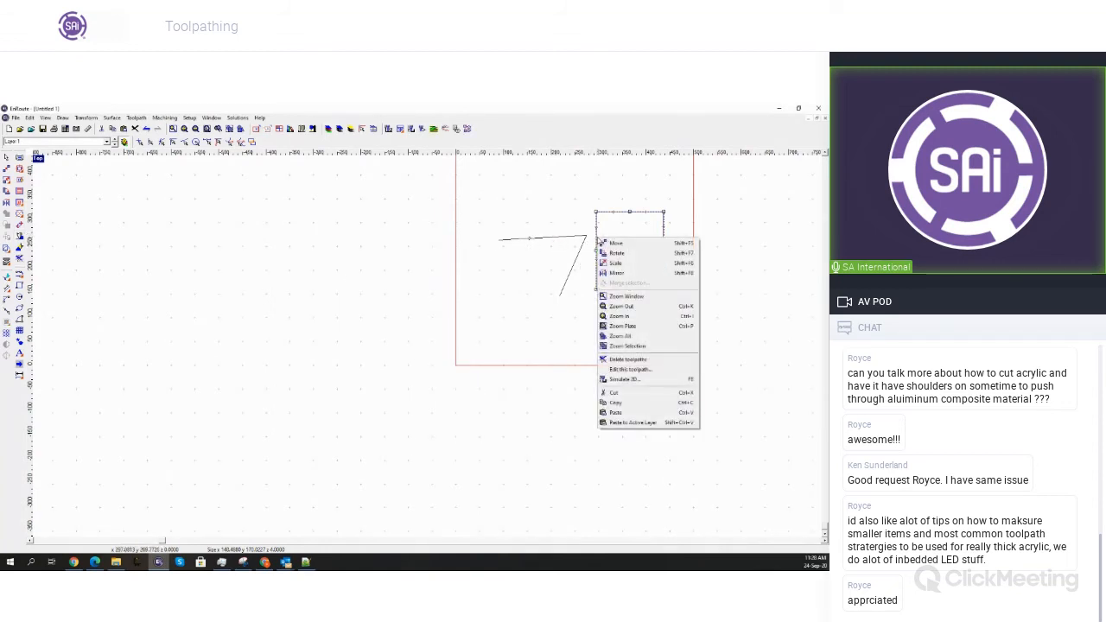
left_click(626, 369)
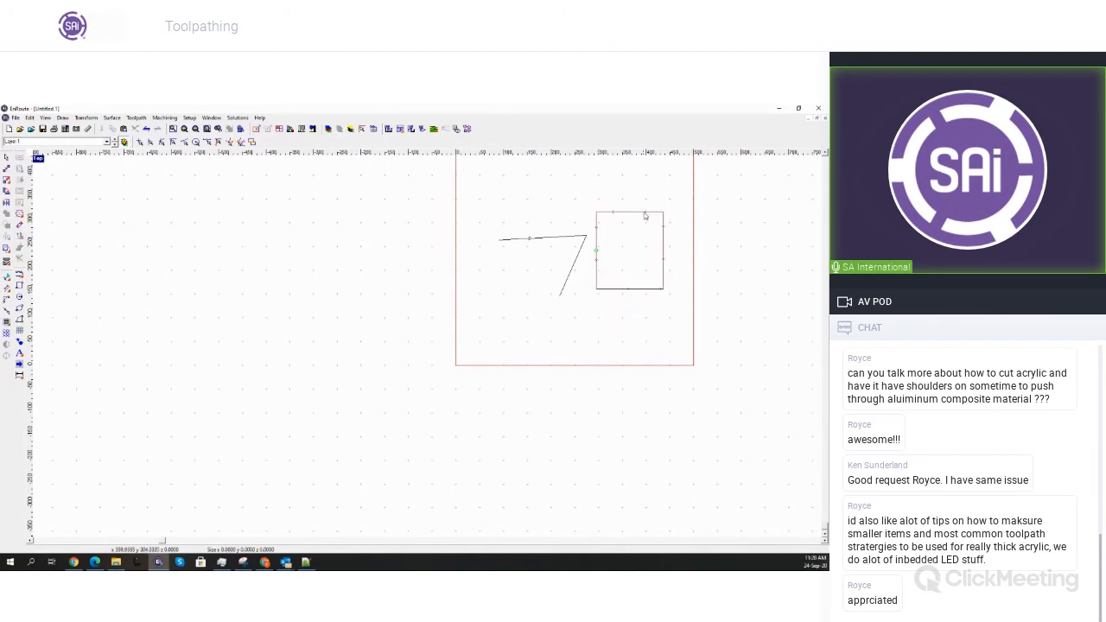
left_click_drag(634, 251, 511, 308)
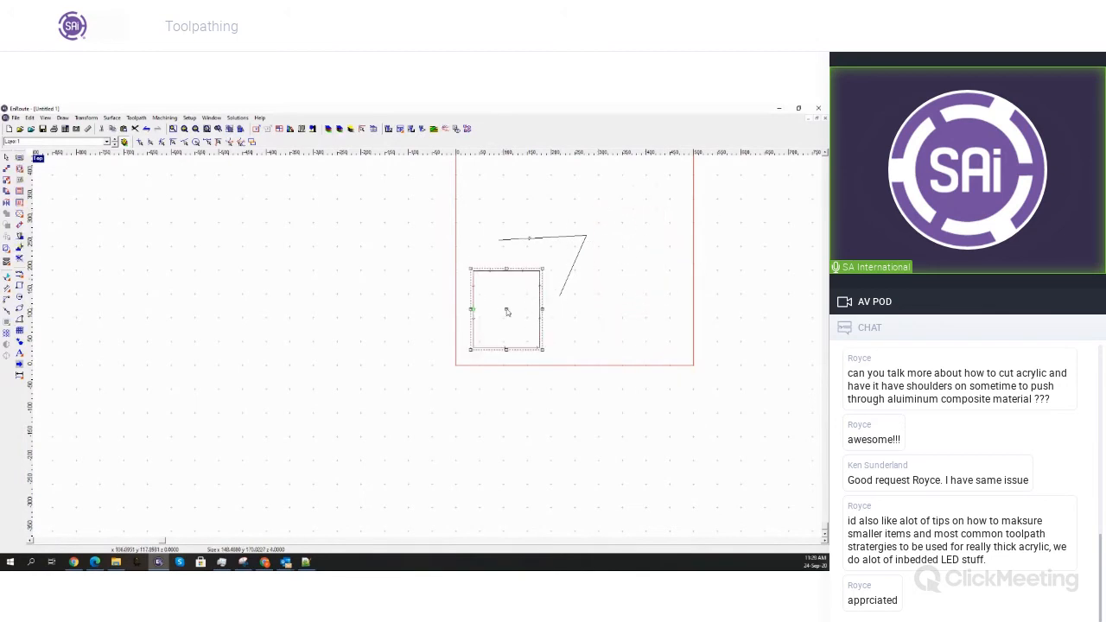
Simulate the engraved rectangle in 3D on the BrushedMetal material, inspect the groove at a low angle, and close the simulation
left_click(434, 129)
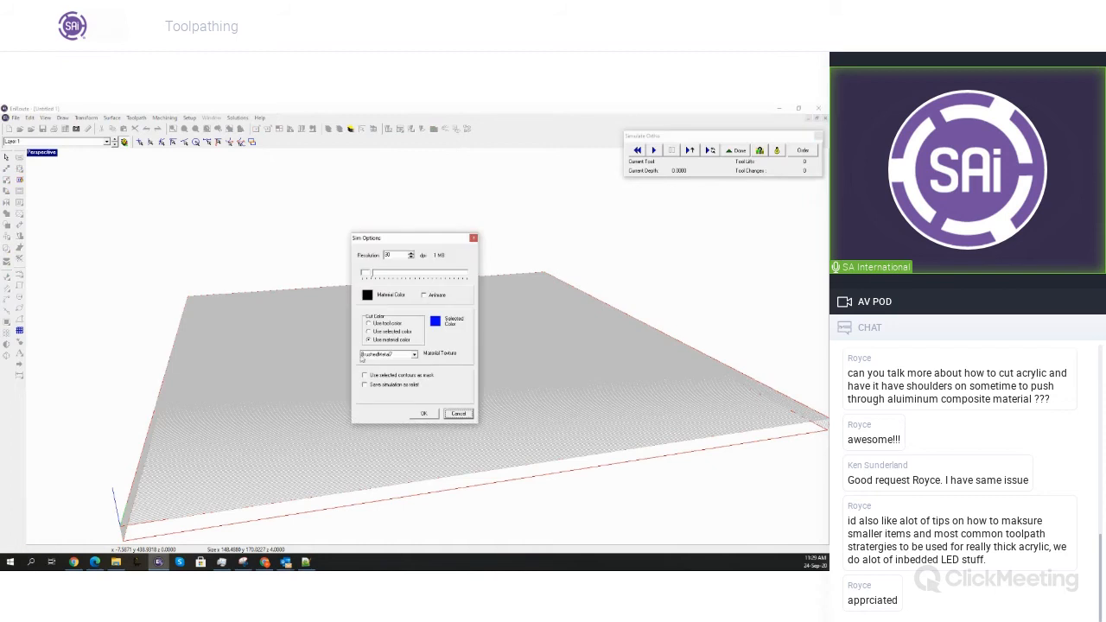
left_click(424, 414)
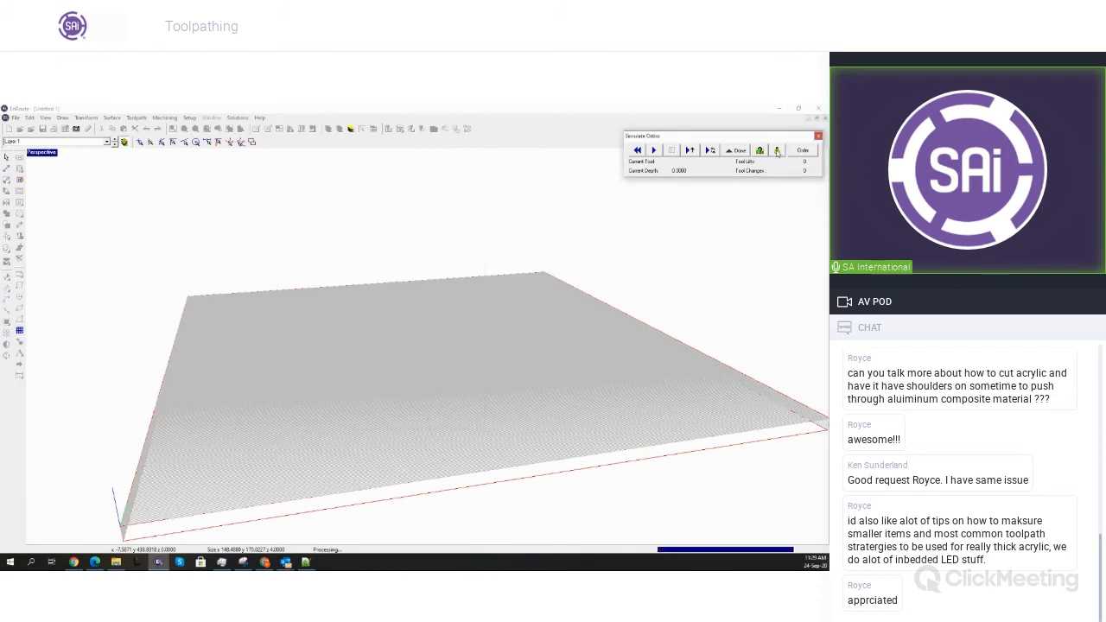
left_click(759, 152)
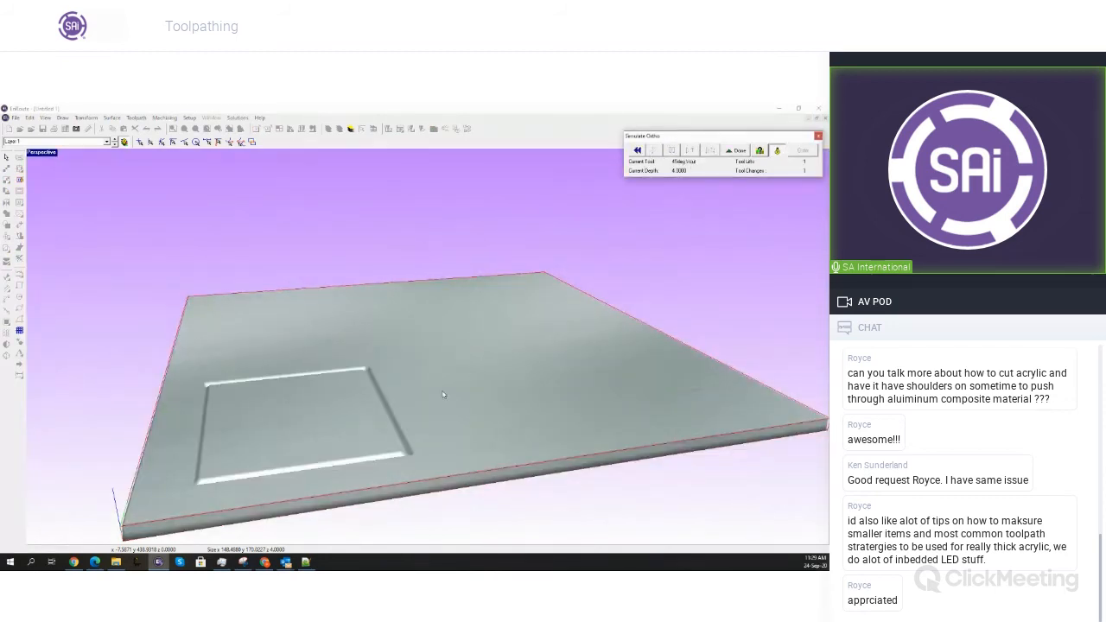
mouse_move(350, 421)
left_mouse_down()
mouse_move(457, 446)
mouse_move(507, 415)
mouse_move(712, 401)
mouse_move(463, 363)
mouse_move(259, 363)
mouse_move(285, 385)
mouse_move(359, 380)
mouse_move(377, 367)
mouse_move(363, 324)
left_mouse_up()
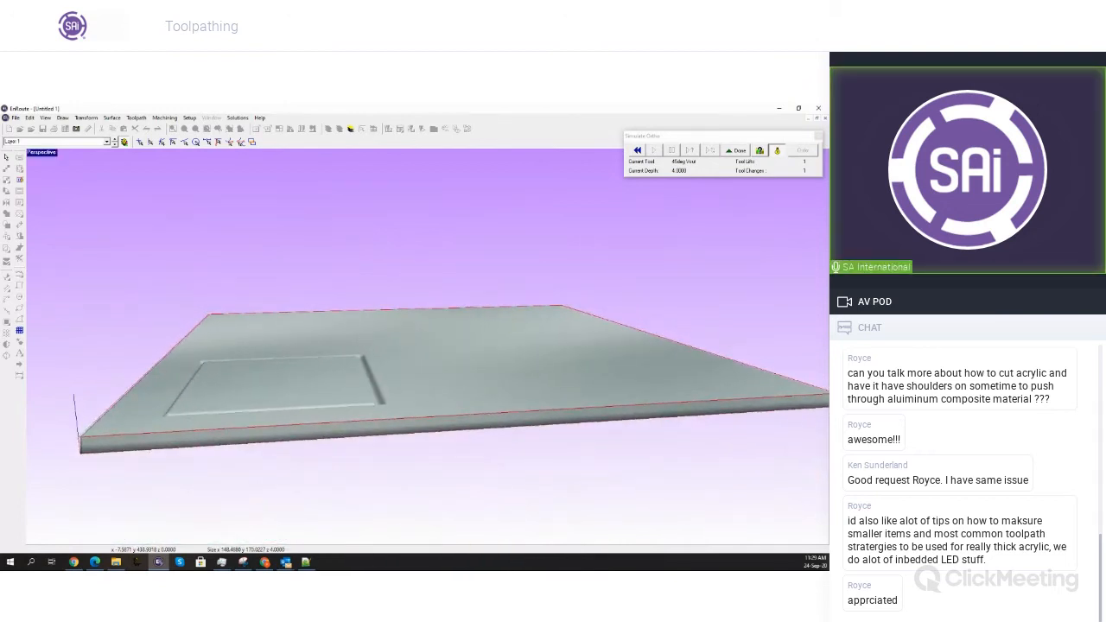
left_click(812, 139)
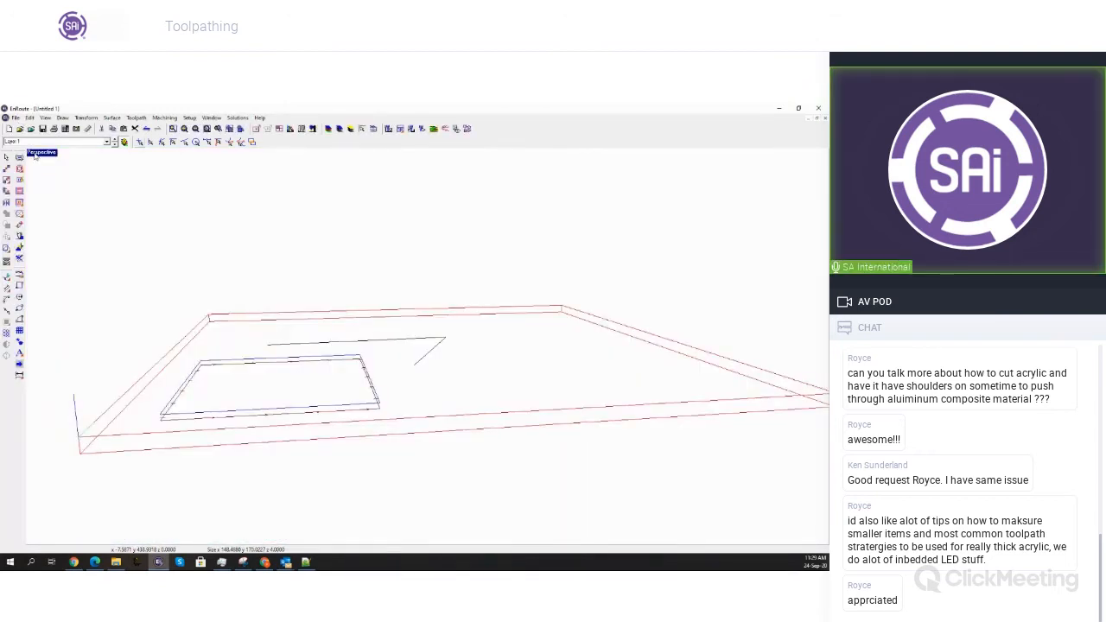
Edit the rectangle's Engrave toolpath to use a 3D engrave on the External (male) side at 15 mm depth
double_click(37, 153)
double_click(39, 158)
right_click(356, 381)
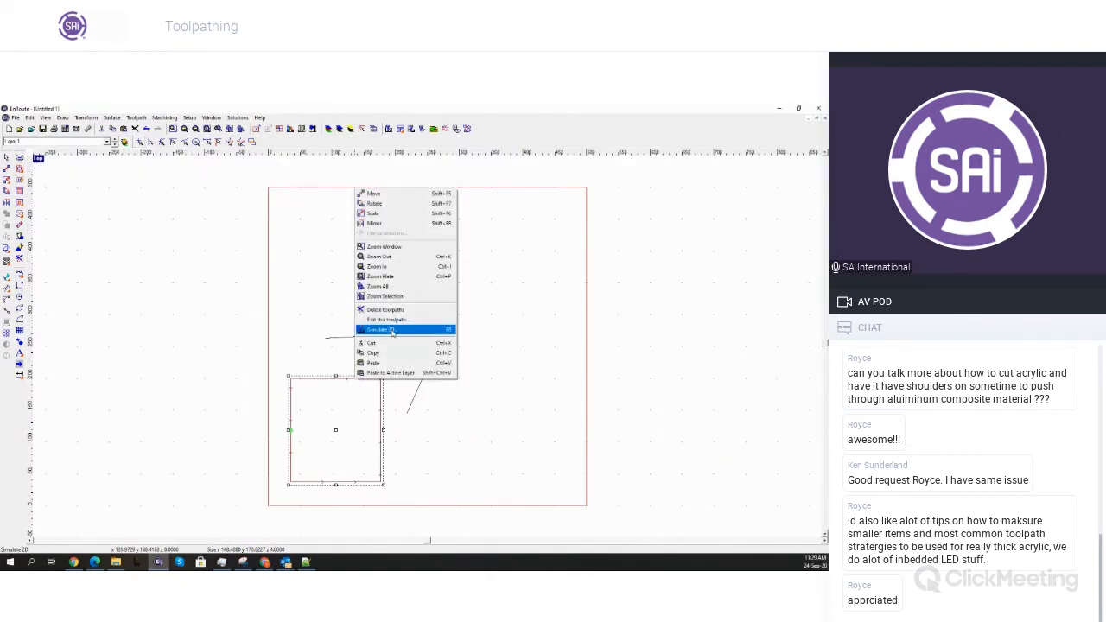
left_click(392, 331)
left_click(369, 377)
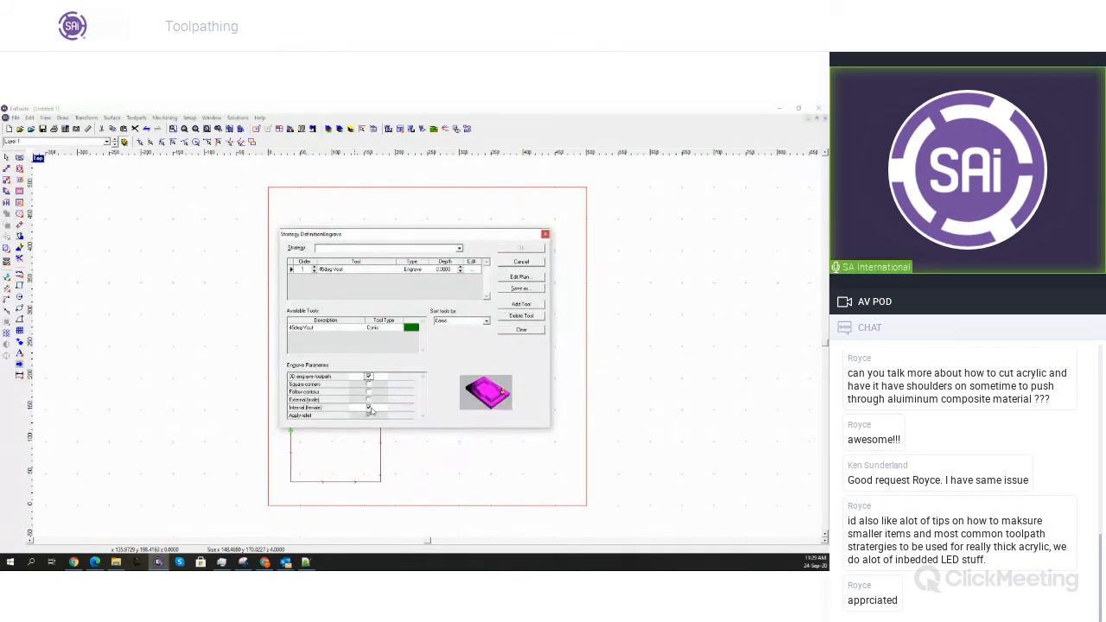
left_click(369, 401)
left_click(443, 269)
type("16")
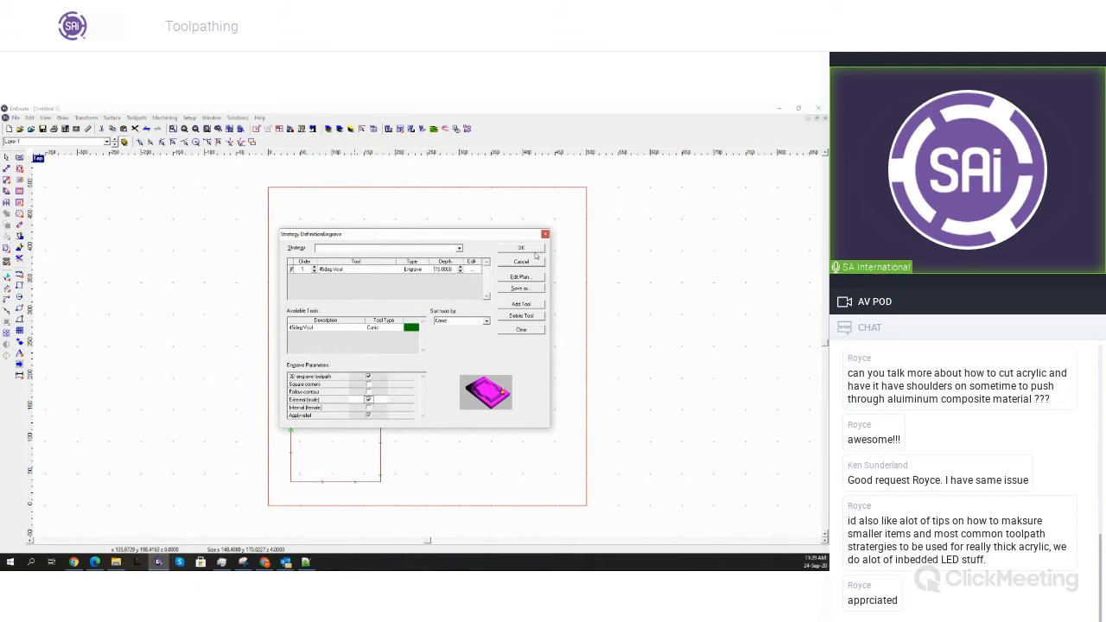
left_click(529, 248)
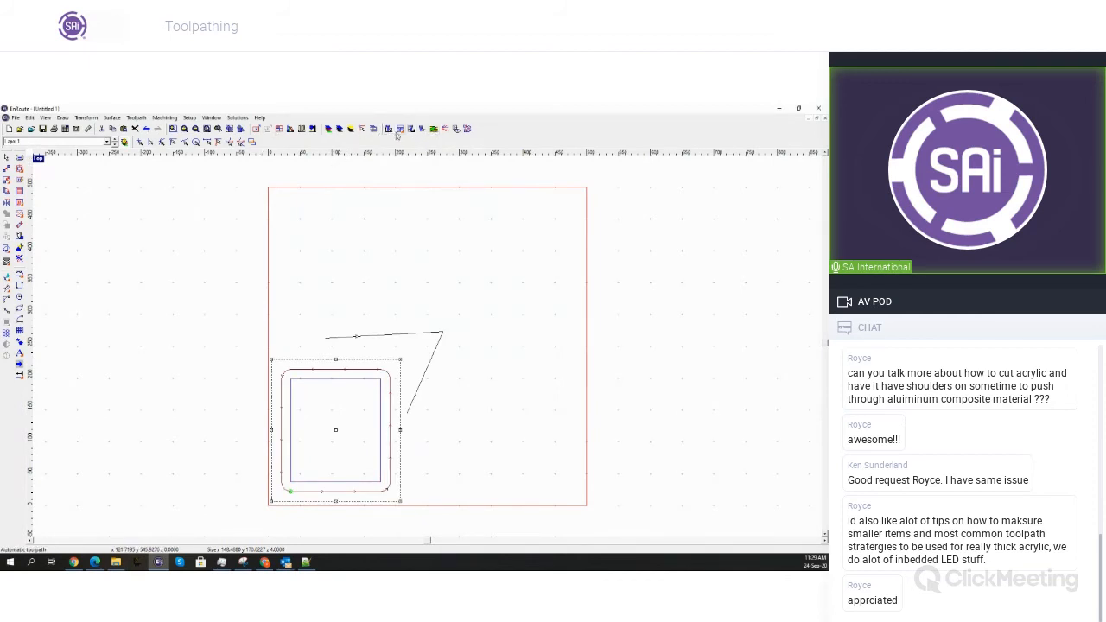
Set the plate thickness to 50 mm and move the engraved rectangle towards the middle of the plate
left_click(272, 132)
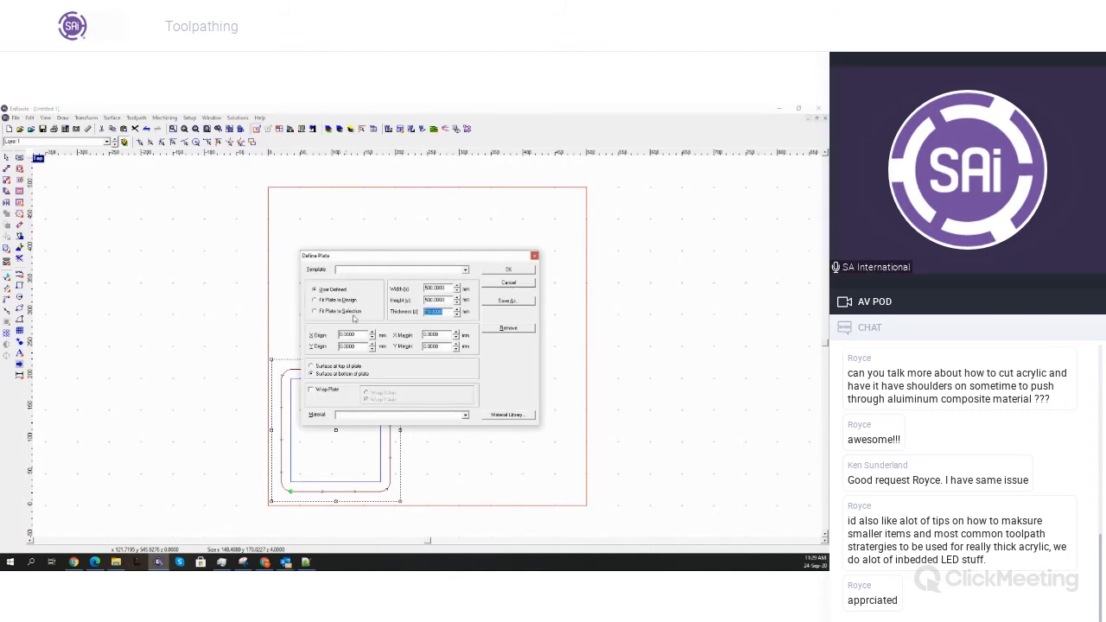
type("50")
left_click(508, 270)
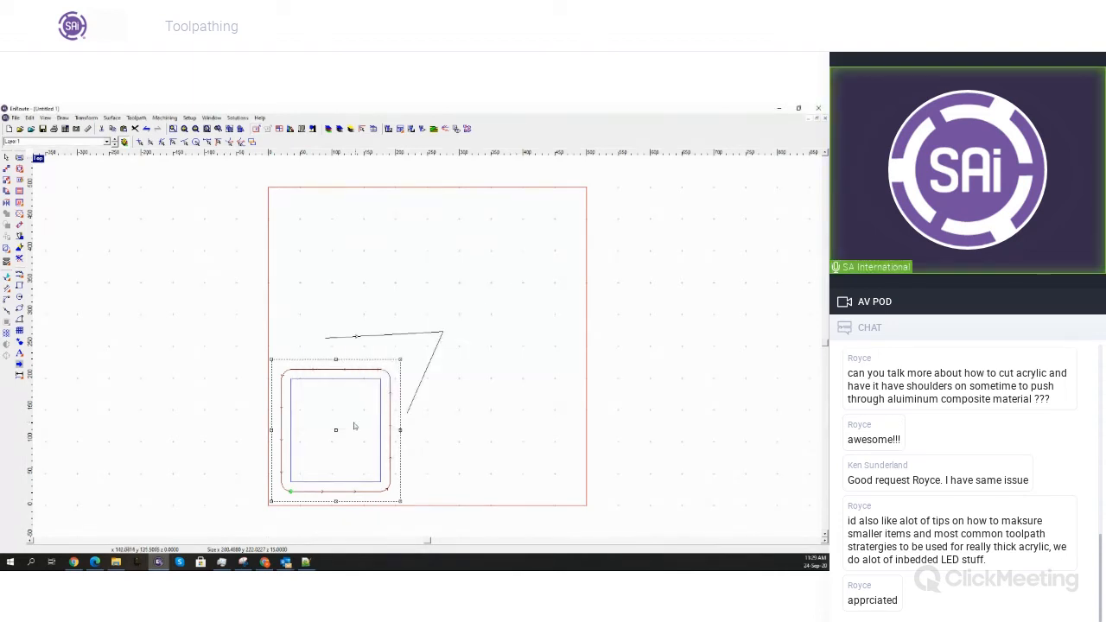
left_click_drag(336, 433, 418, 379)
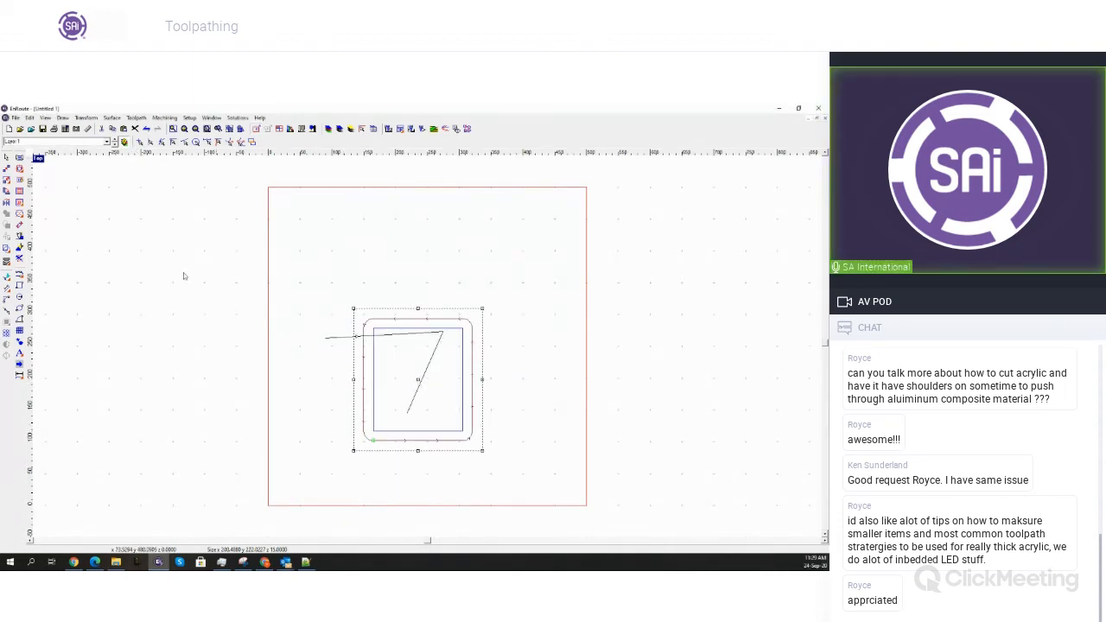
Set the rectangle's Engrave depth to 50 mm with the 45deg Vcut tool
right_click(389, 318)
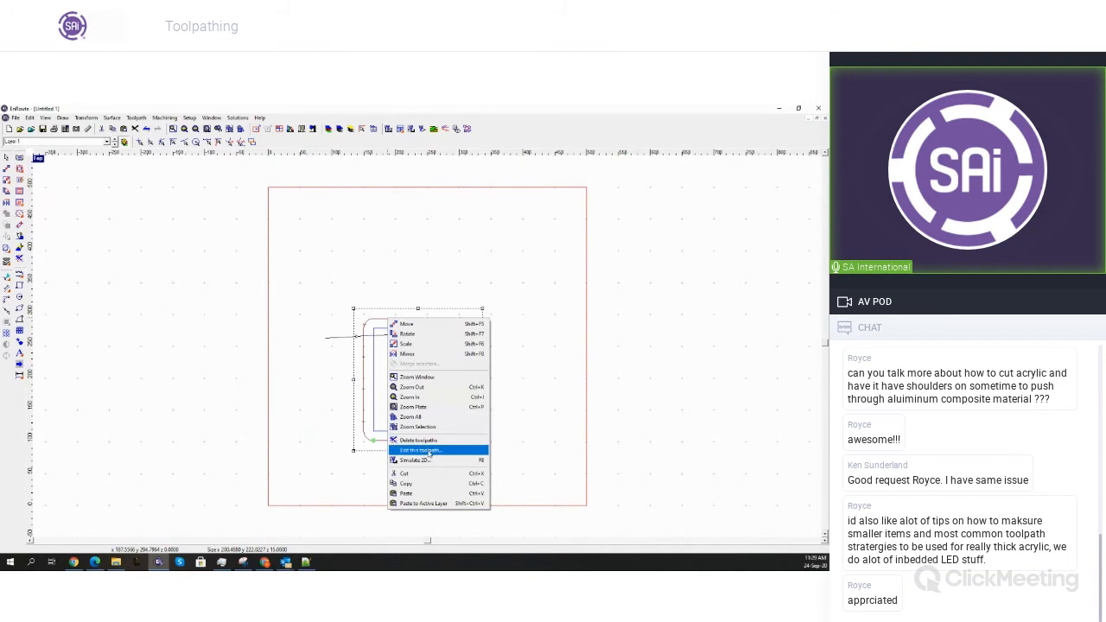
left_click(429, 451)
left_click(449, 269)
left_click(384, 269)
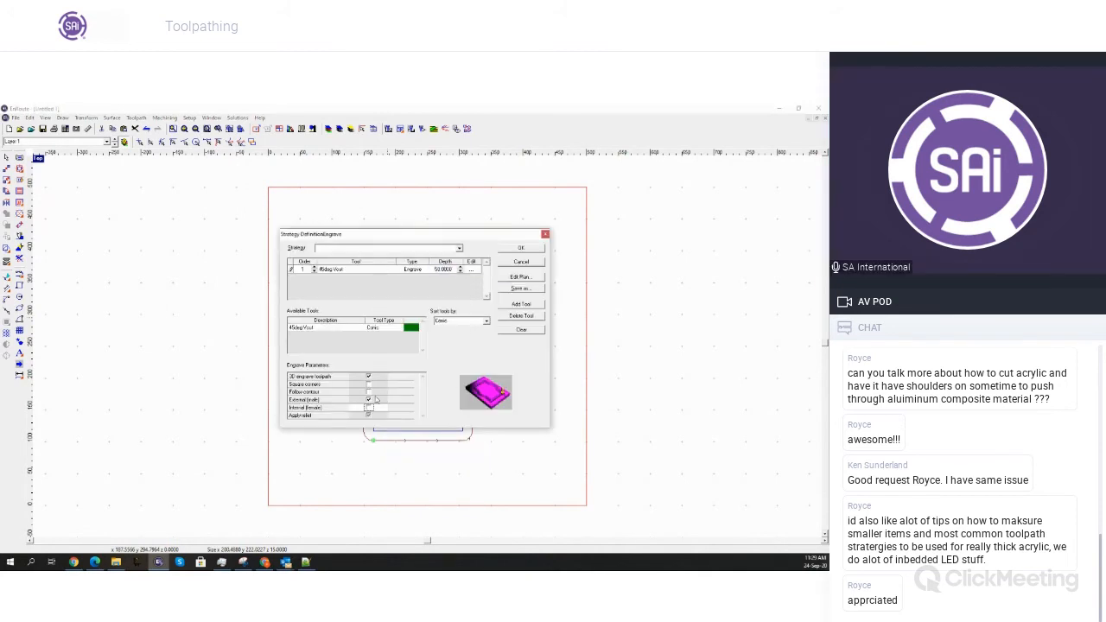
left_click(534, 248)
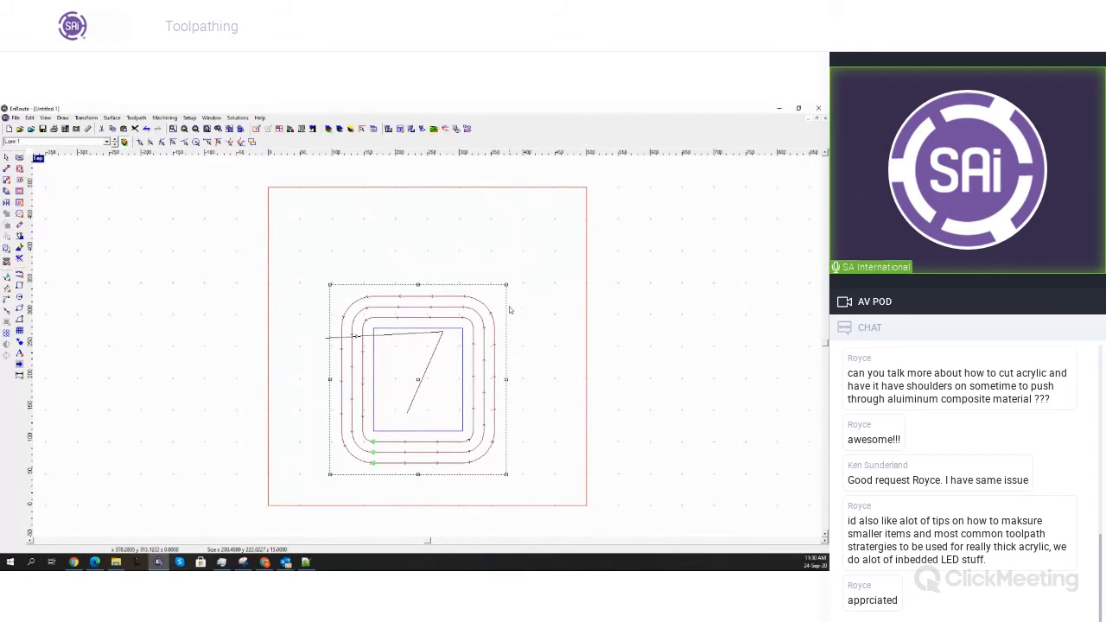
Simulate the 50 mm deep male engrave in 3D on the BrushedMetal material, inspect the rounded pocket, and close the simulation
left_click(434, 130)
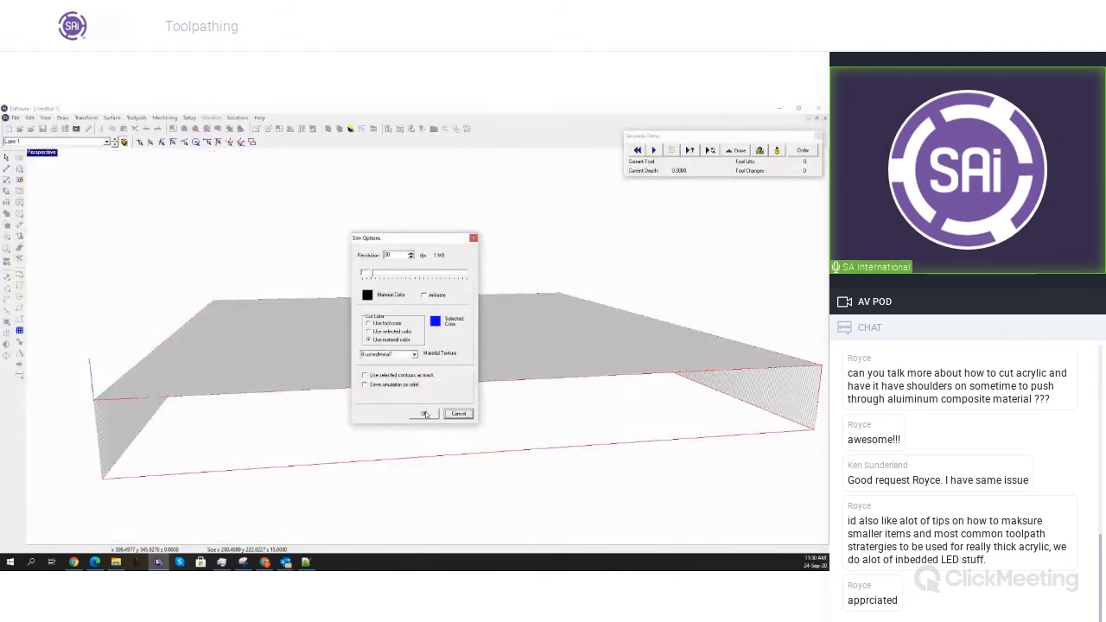
left_click(424, 414)
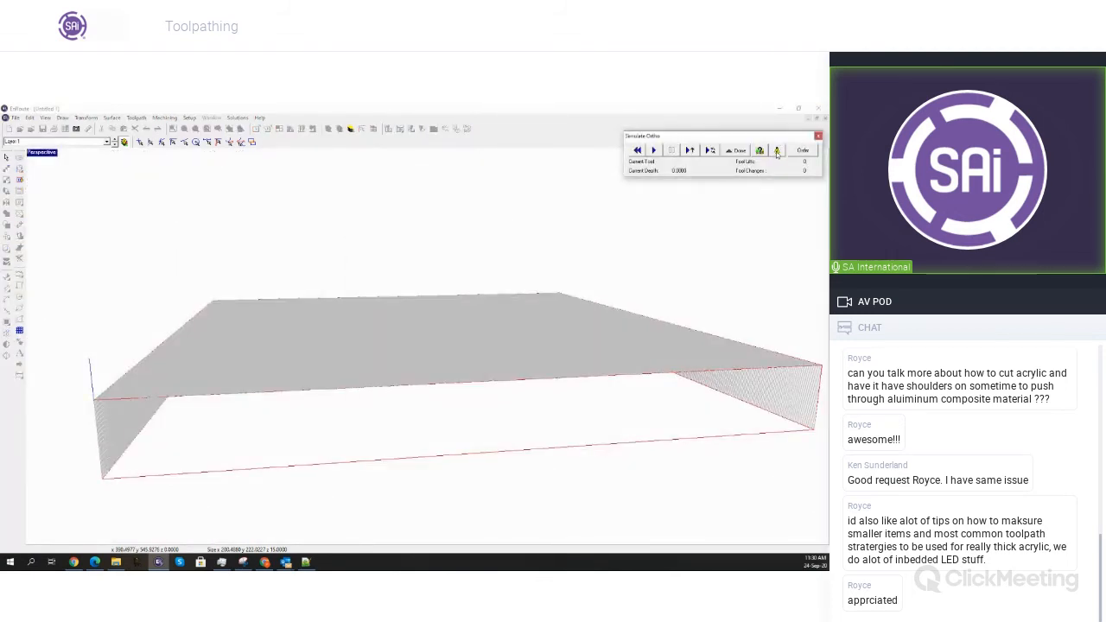
left_click(777, 151)
left_click(654, 154)
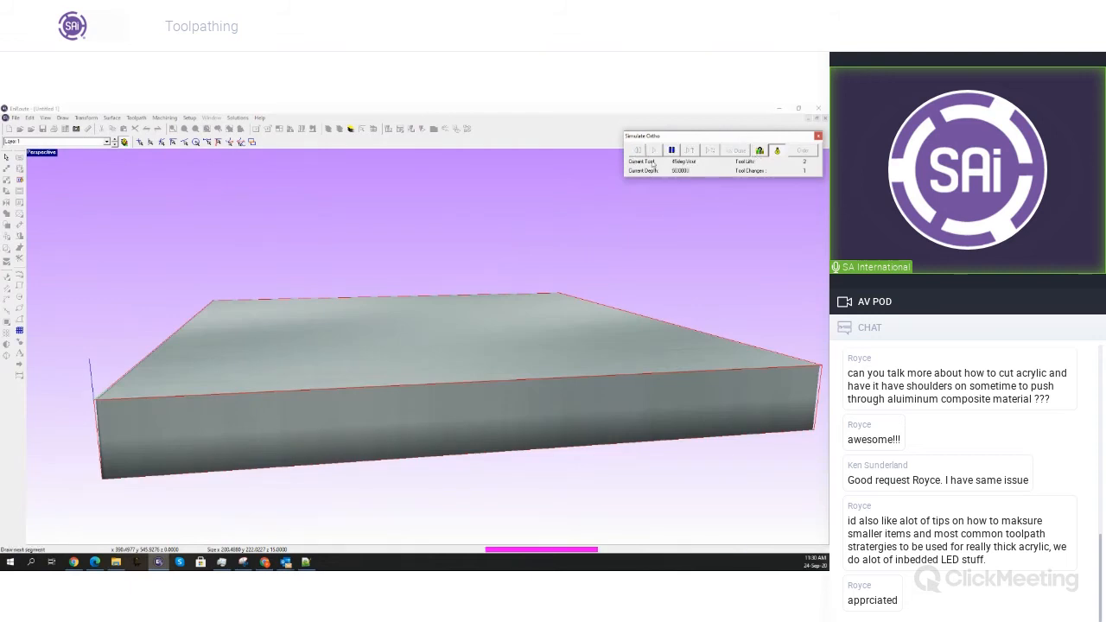
middle_click_drag(607, 341, 612, 362)
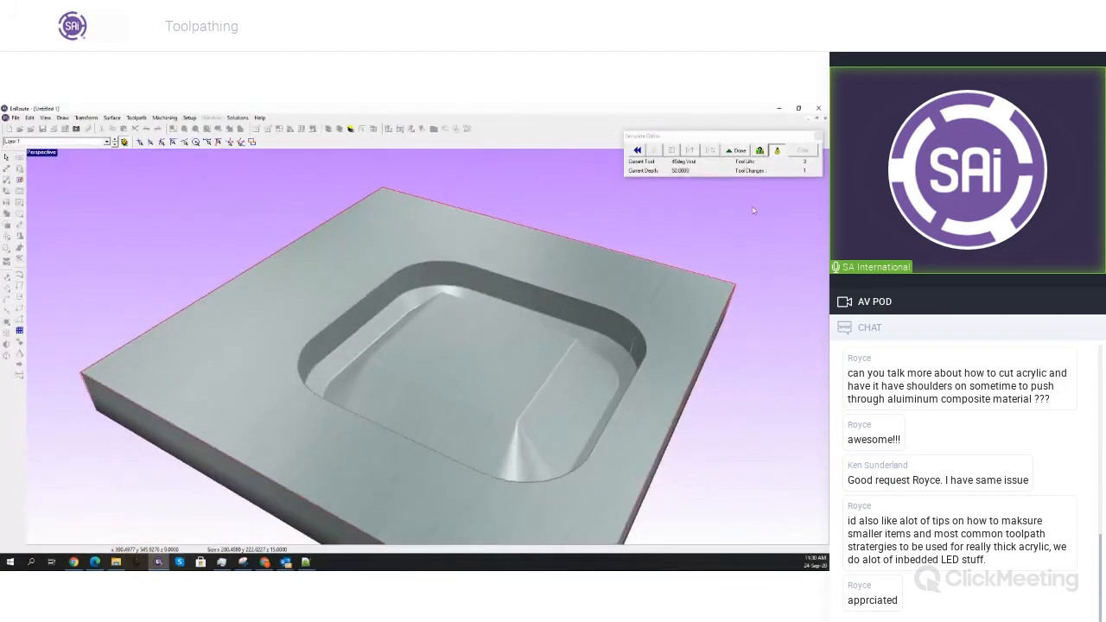
left_click(817, 135)
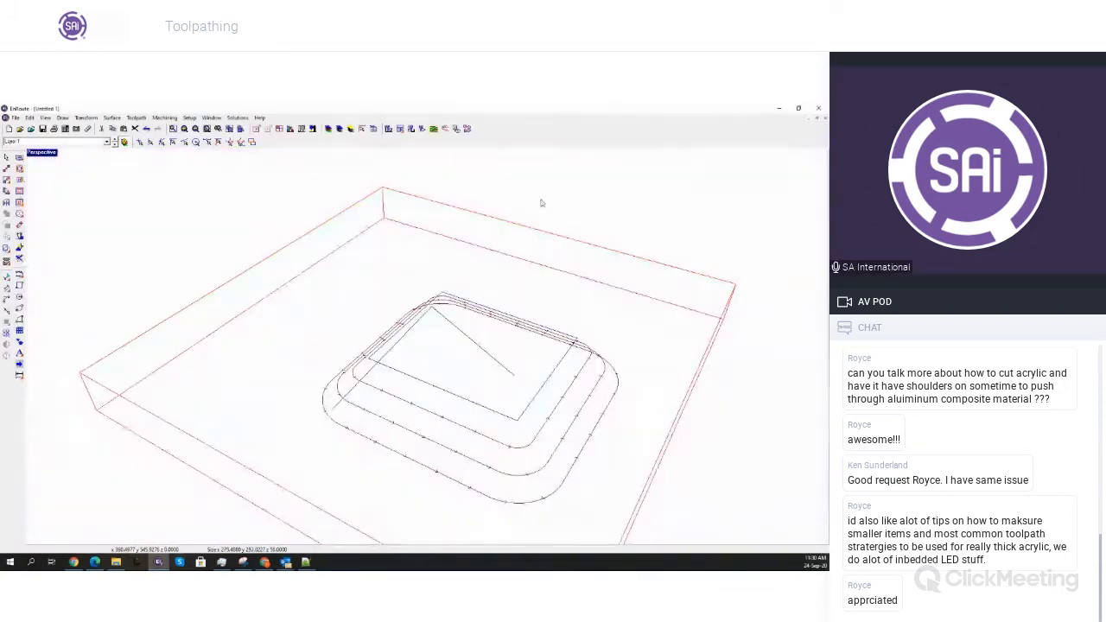
Enable Square corners on the rectangle's Engrave toolpath
left_click(38, 159)
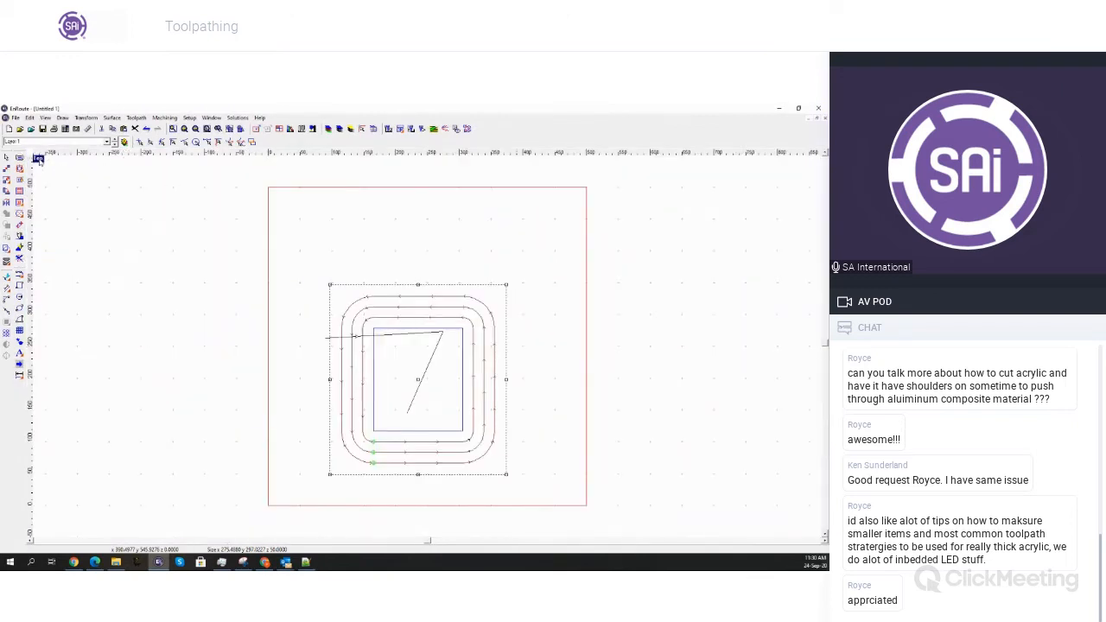
double_click(461, 309)
left_click(368, 384)
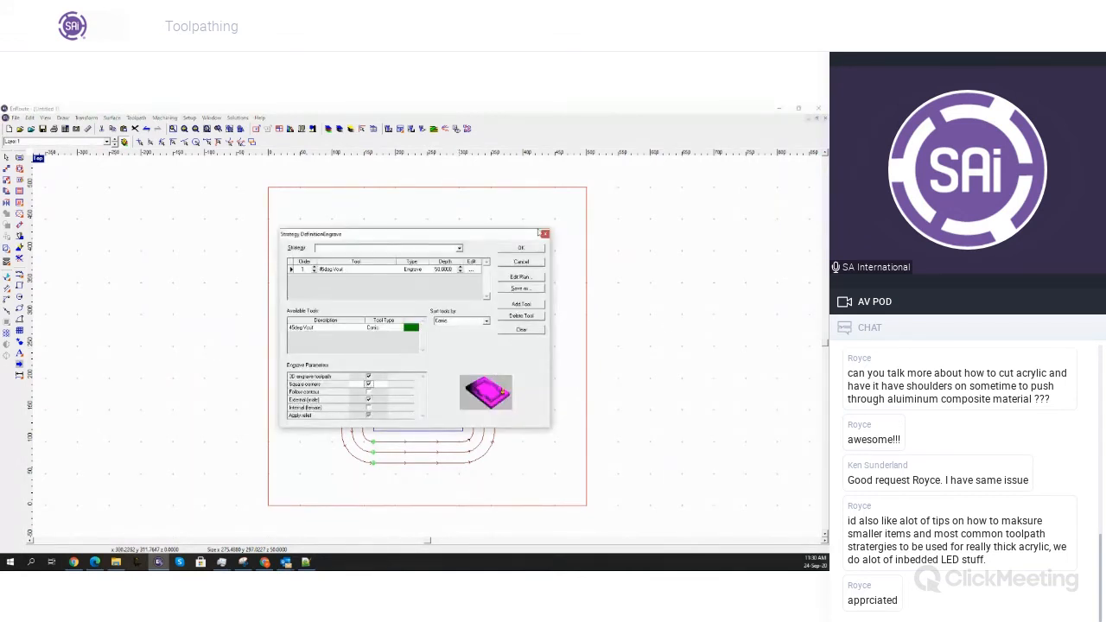
left_click(530, 250)
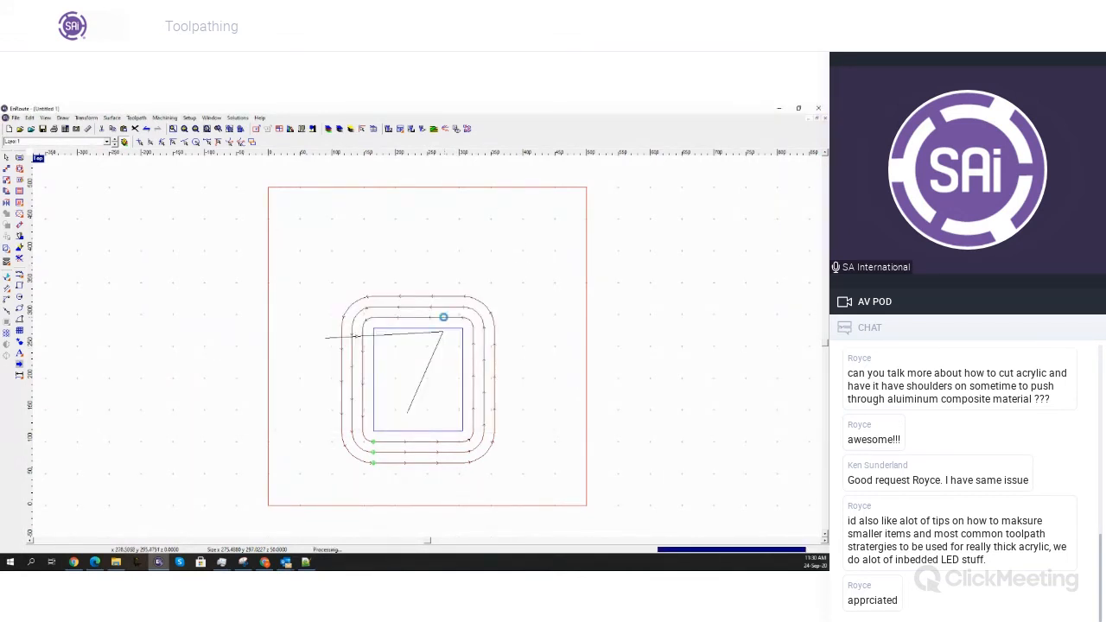
Simulate the square-cornered engrave in 3D, inspect it from above and at a low angle, and close the simulation
left_click(435, 129)
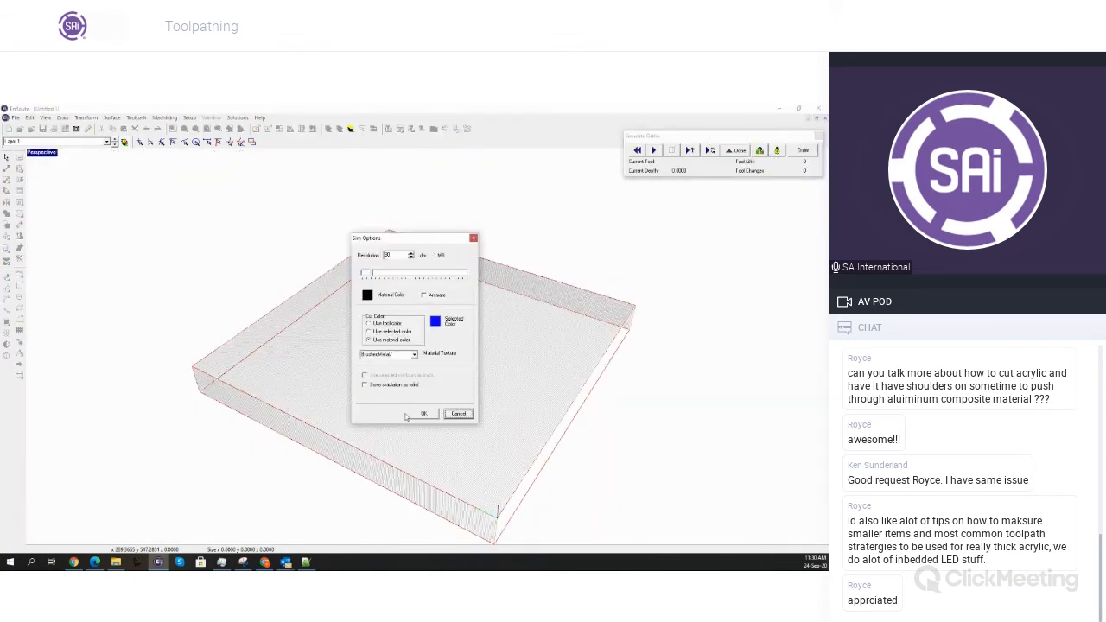
left_click(424, 414)
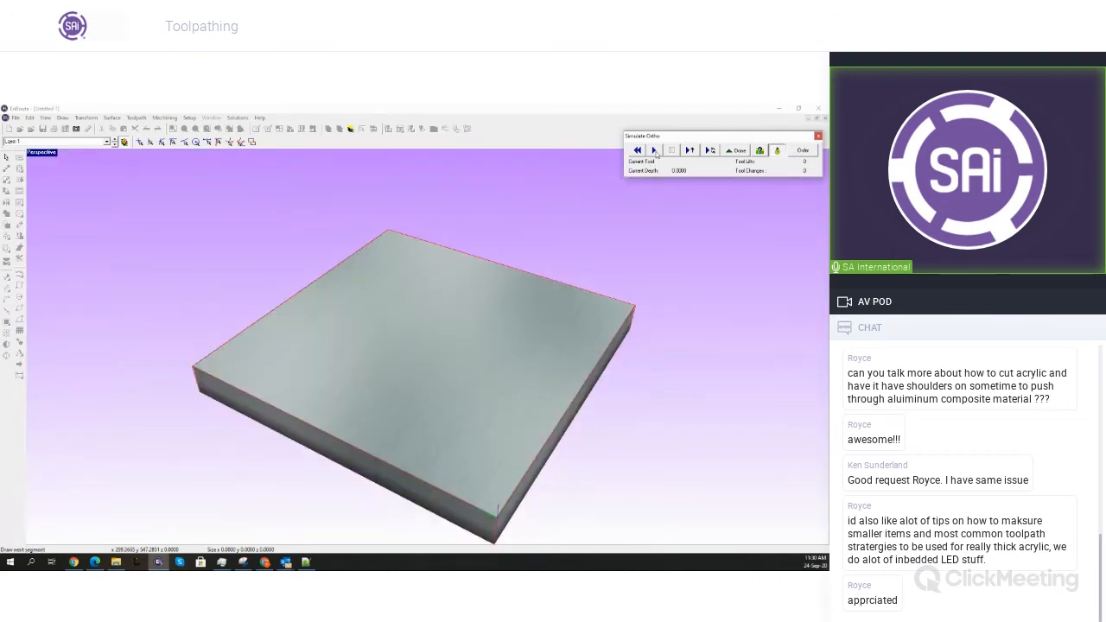
left_click(654, 151)
middle_click_drag(595, 351, 566, 460)
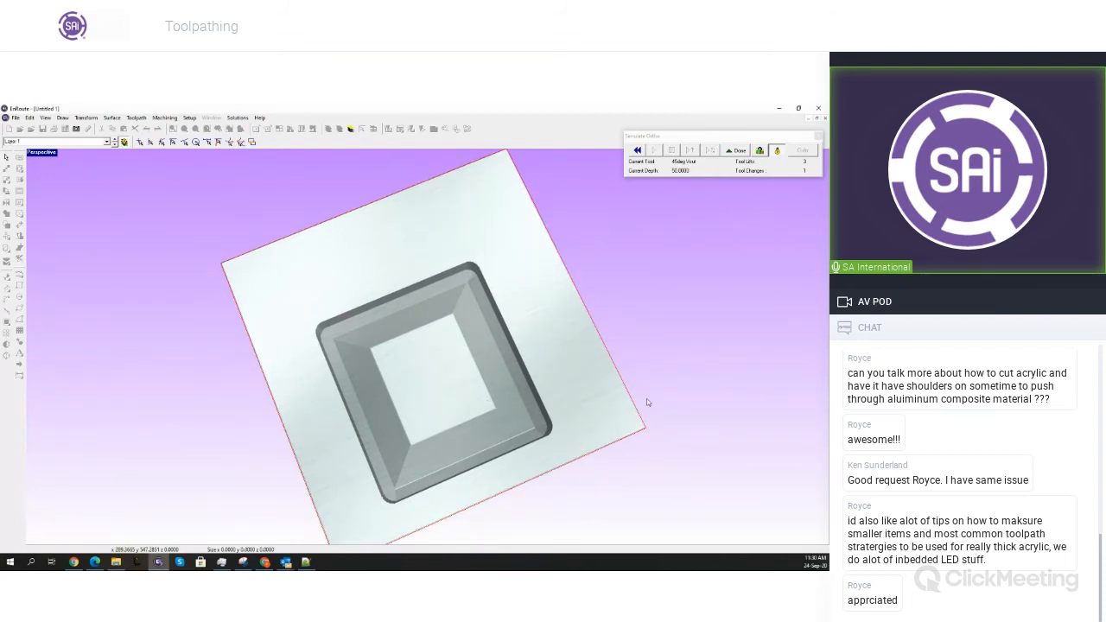
middle_click_drag(653, 426, 562, 207)
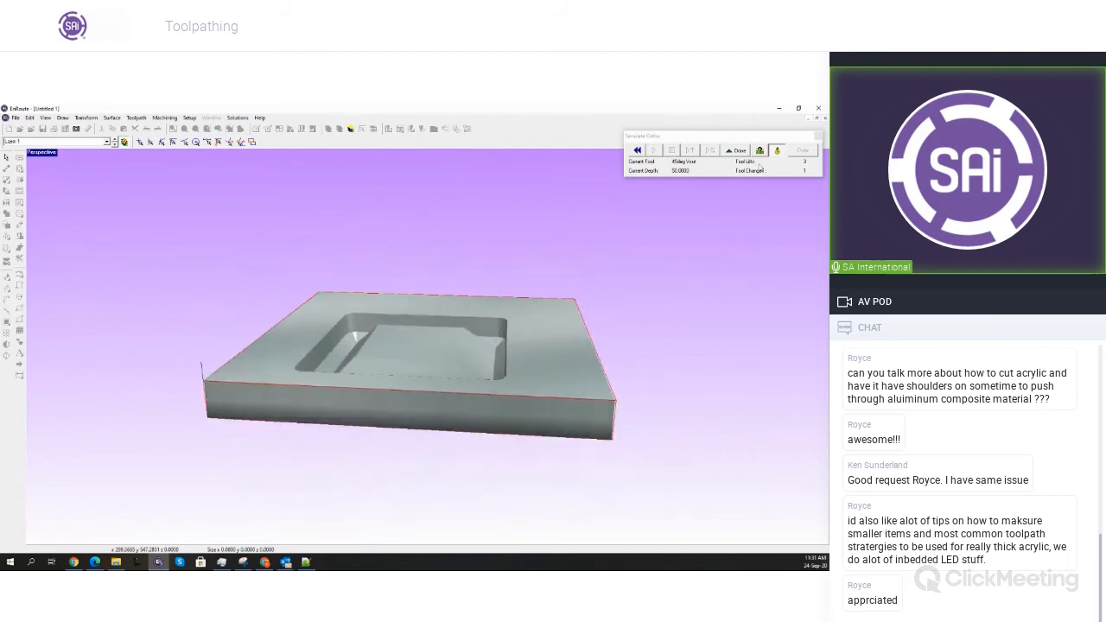
left_click(818, 136)
Remove the Engrave toolpaths from the rectangle and delete the open two-segment polyline crossing it
double_click(45, 153)
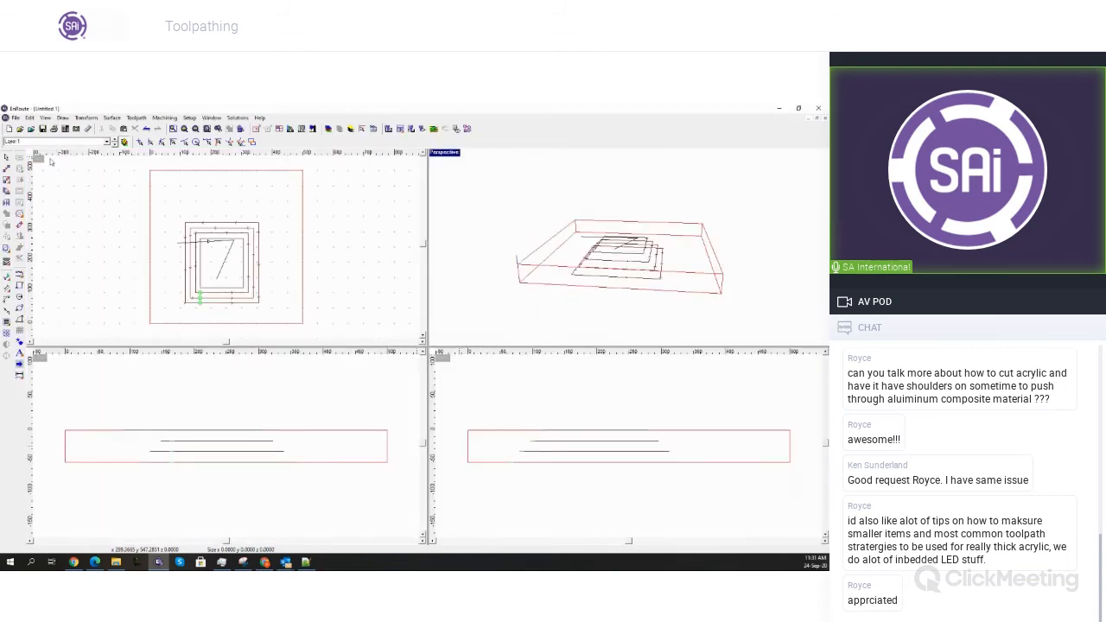
double_click(38, 159)
left_click(429, 308)
right_click(430, 308)
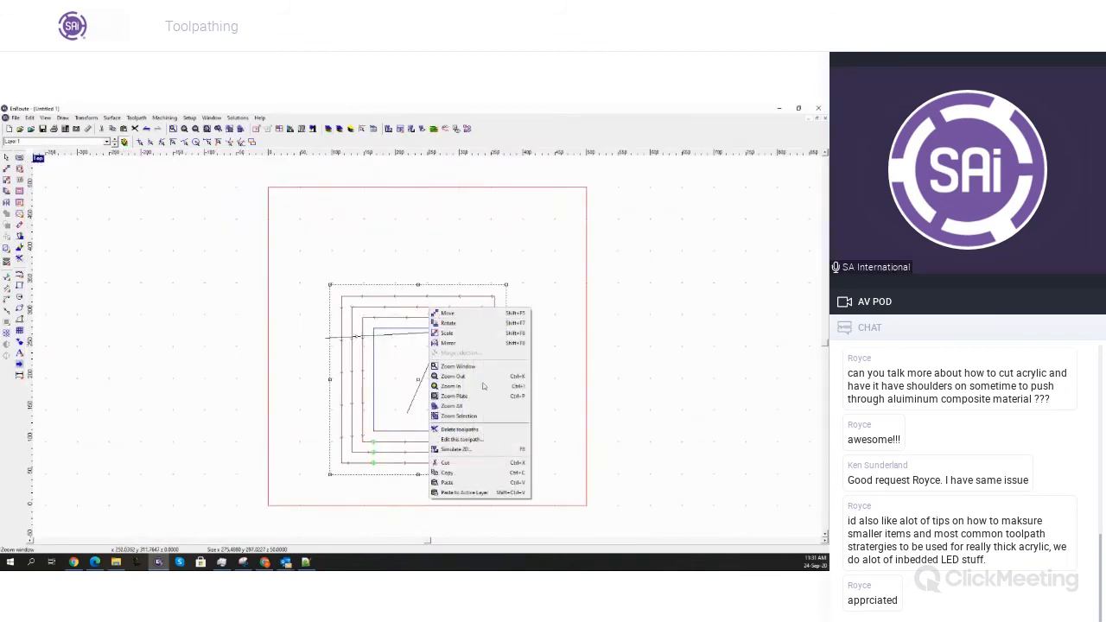
left_click(458, 429)
left_click(428, 335)
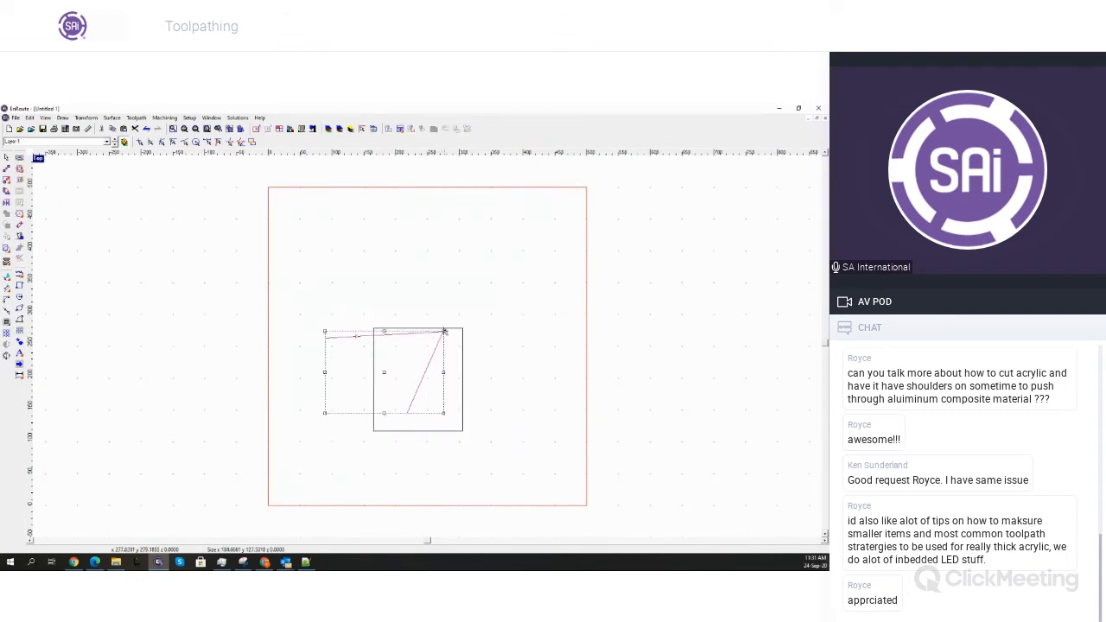
key("Delete")
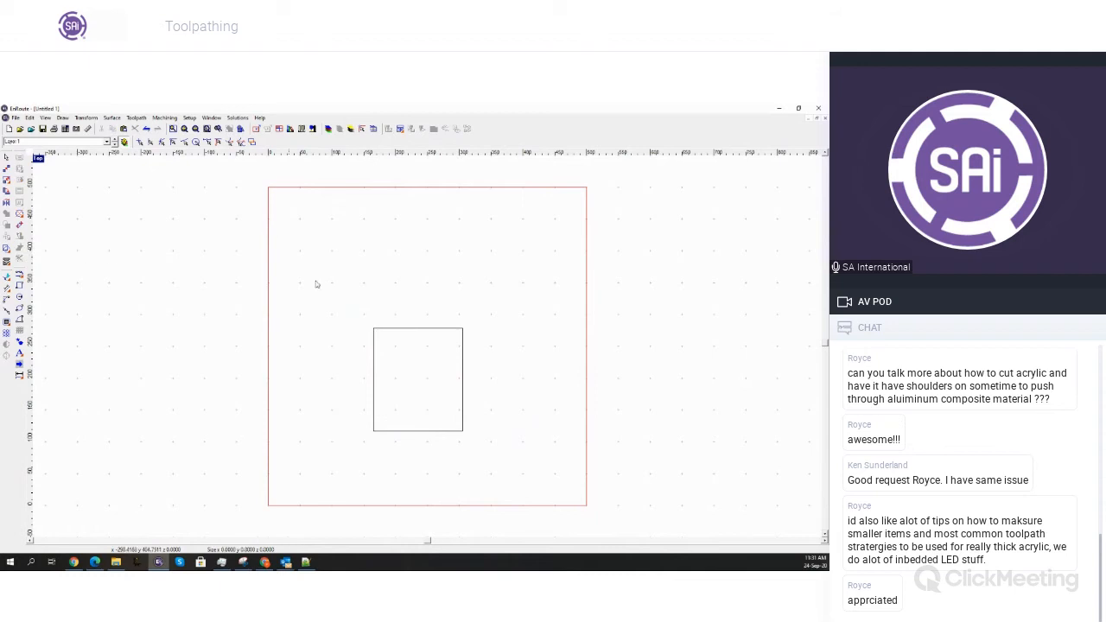
Apply a new Engrave toolpath to the bare rectangle using the 45deg Vcut tool with the Follow contour option
left_click(374, 330)
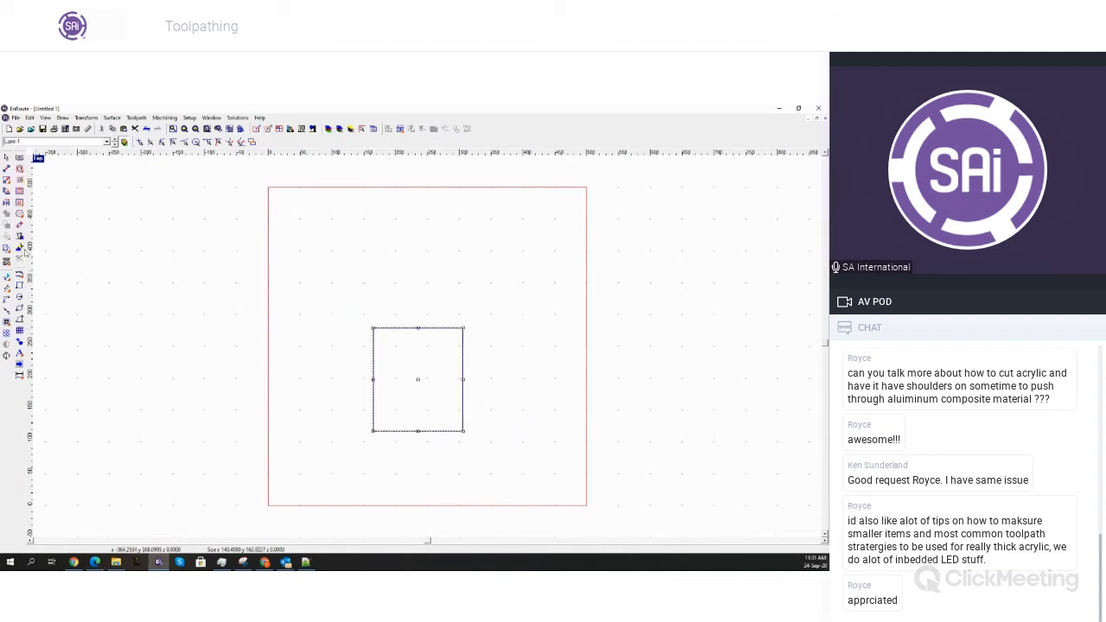
left_click(19, 235)
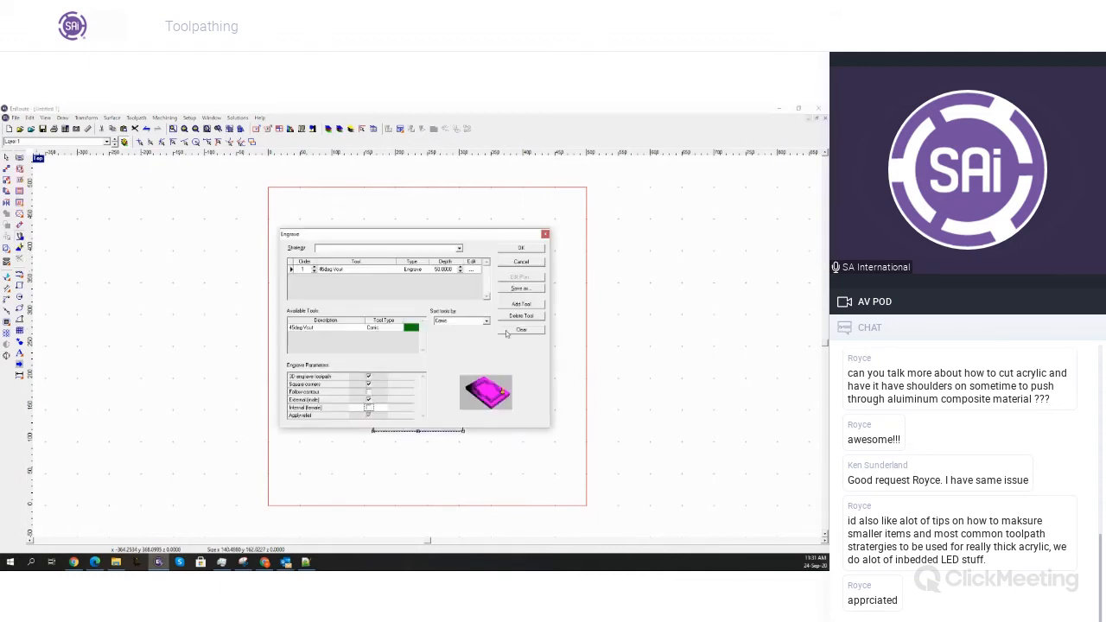
left_click(369, 392)
left_click_drag(453, 269, 195, 274)
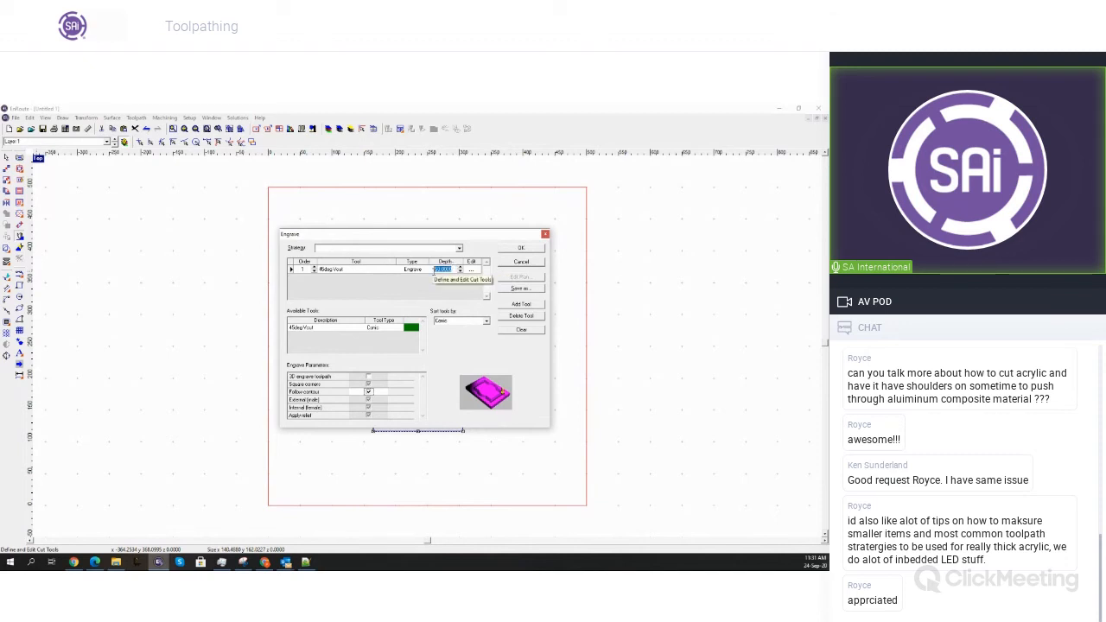
left_click(520, 249)
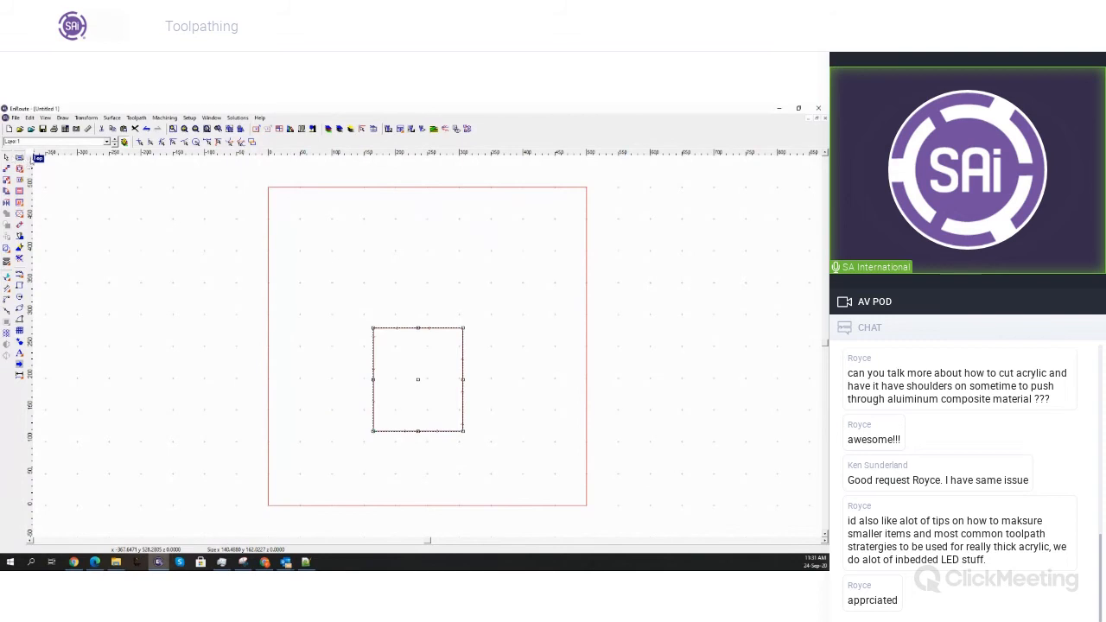
Check the follow-contour toolpath's height within the plate in the top, front and side views and select the rectangle with its toolpath
left_click(39, 159)
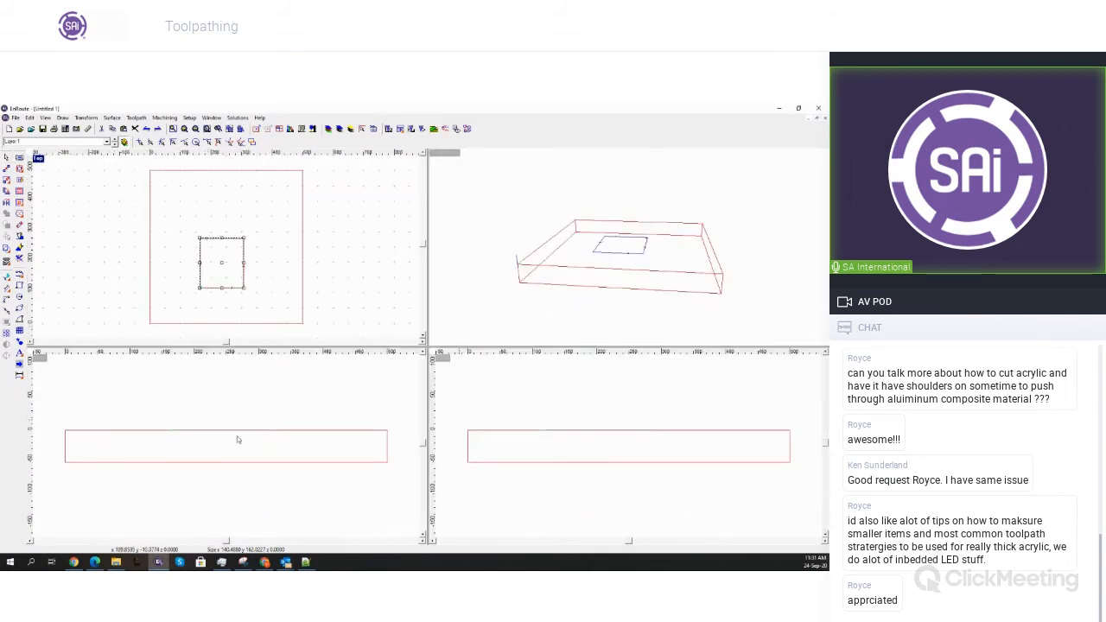
left_click(189, 431)
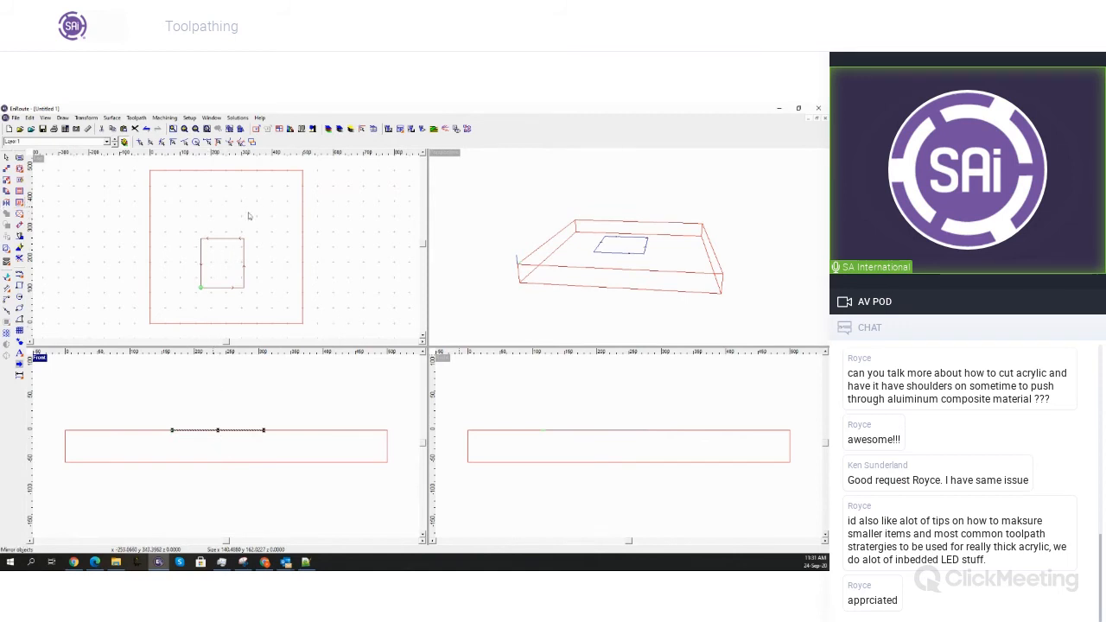
left_click(38, 159)
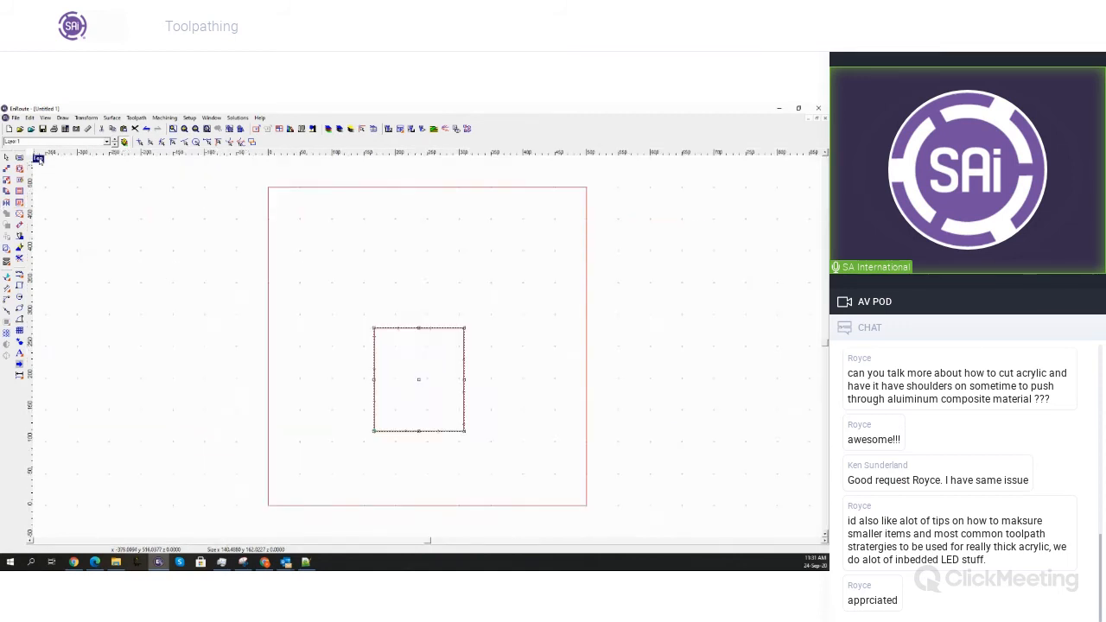
left_click(38, 158)
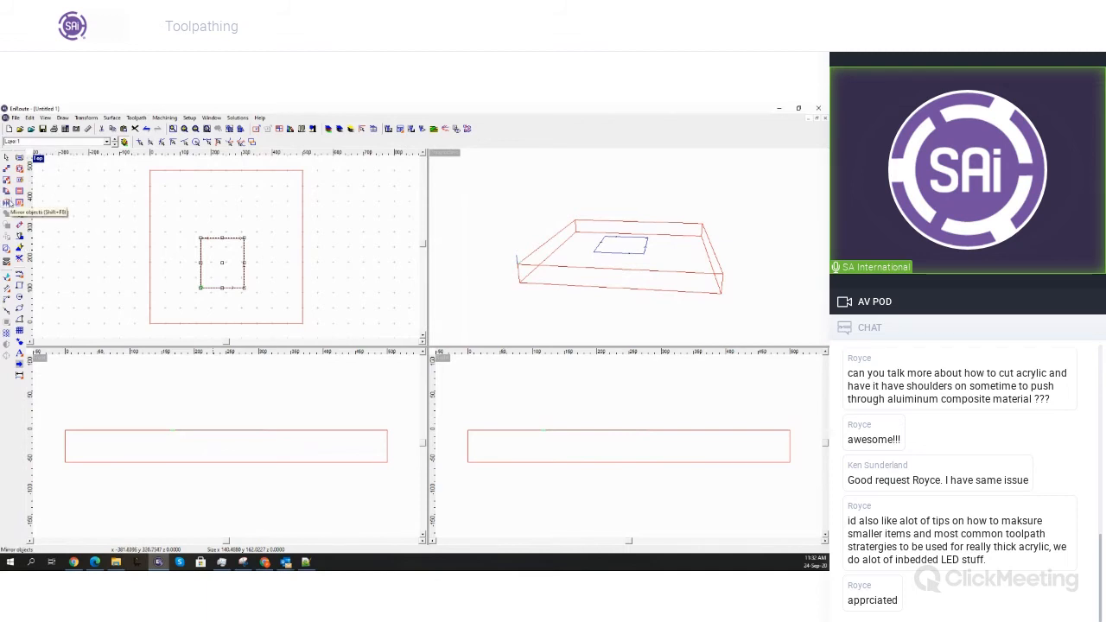
left_click_drag(177, 212, 275, 321)
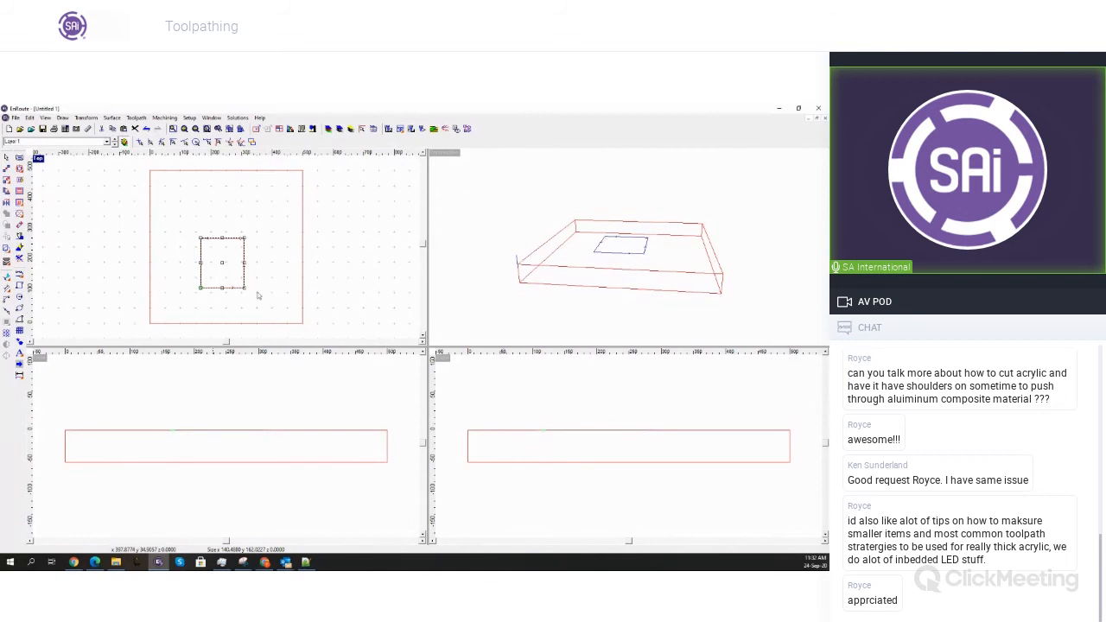
Enlarge the top view to fill the workspace and delete the rectangle together with its engrave toolpath
double_click(40, 160)
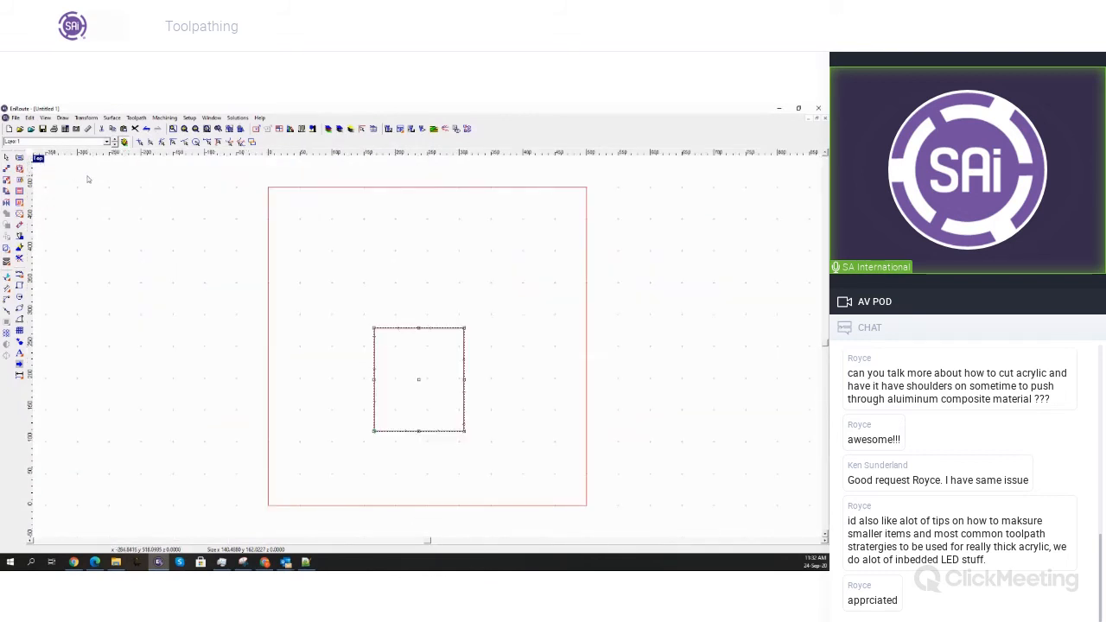
key("Delete")
left_click(19, 215)
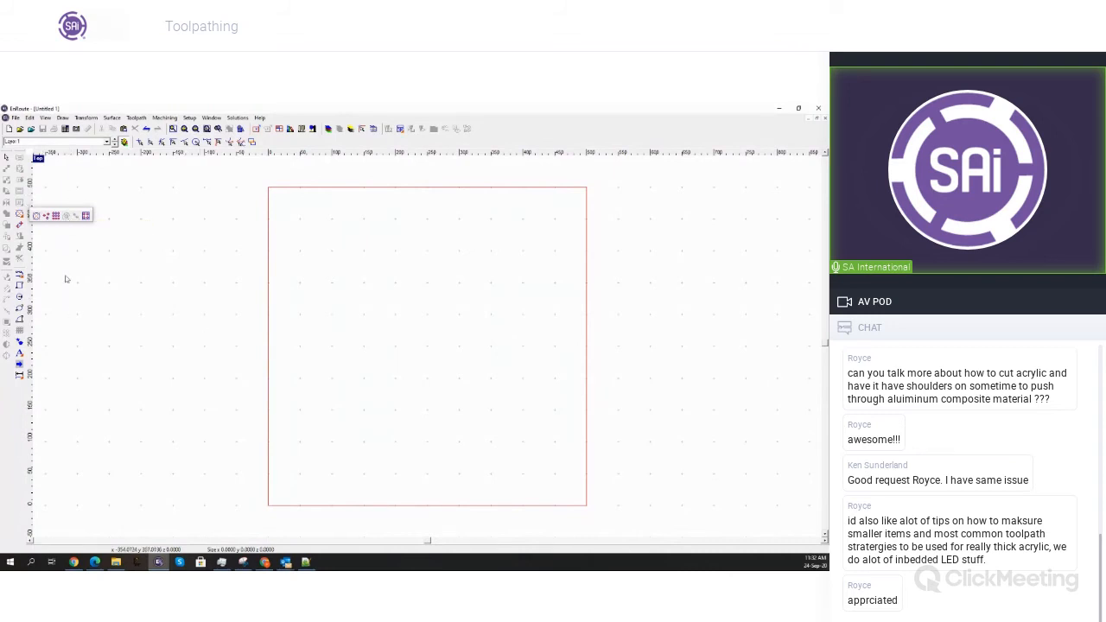
Draw seven small circles scattered across the middle of the plate
left_click(19, 298)
left_click(368, 331)
left_click(362, 377)
left_click(420, 396)
left_click(457, 319)
left_click(381, 271)
right_click(555, 335)
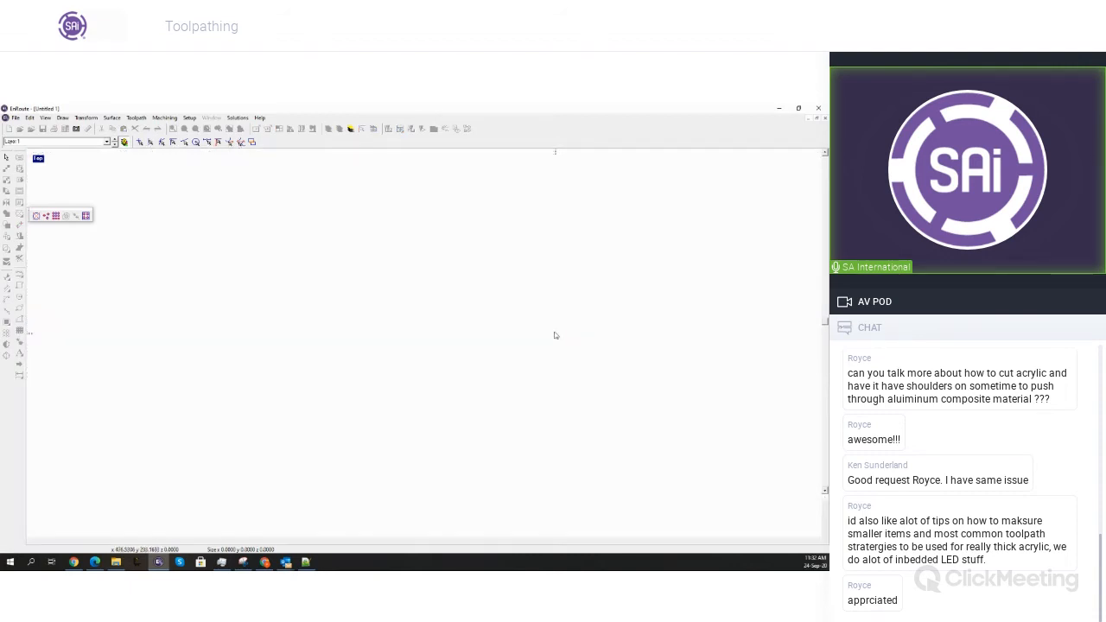
Apply a Drill Centers toolpath to all the small circles using the 3 Drill tool at 5 mm depth
left_click_drag(275, 254, 550, 463)
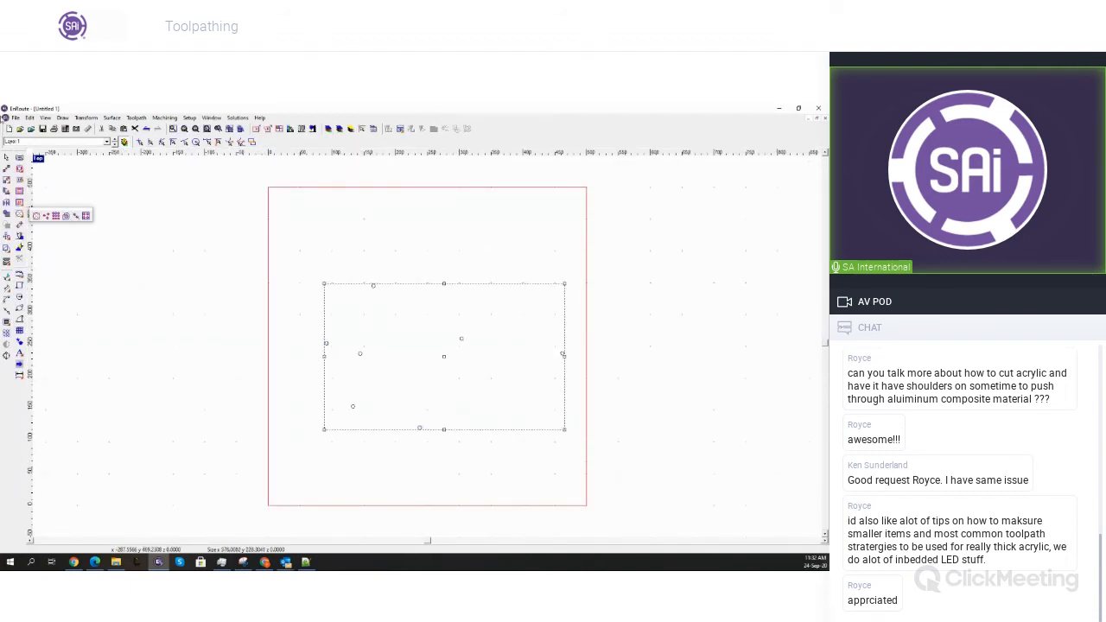
left_click(66, 217)
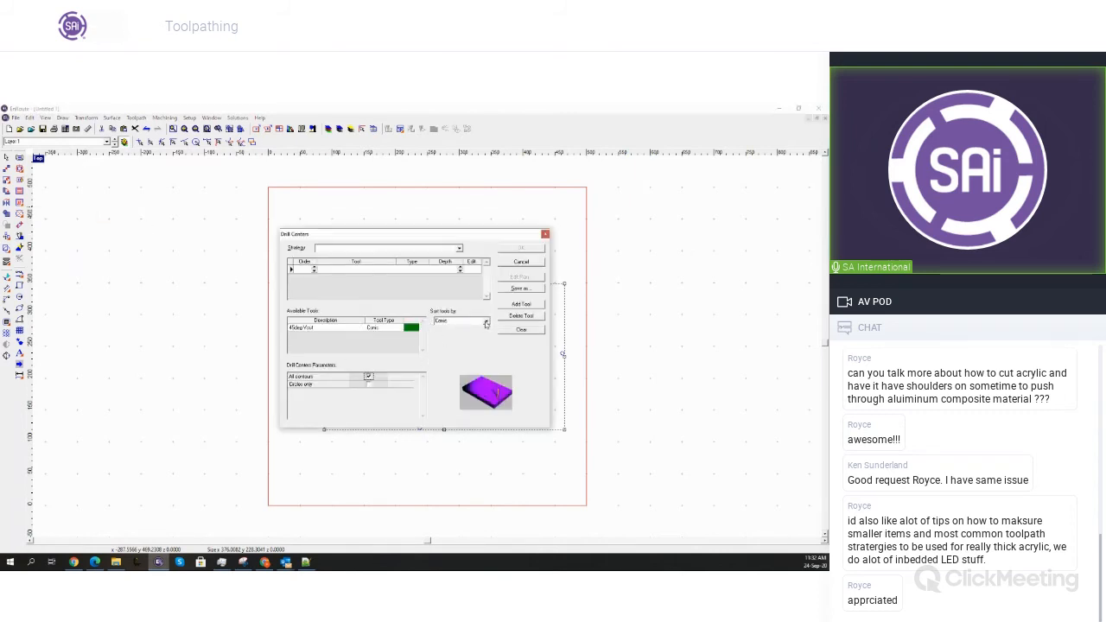
left_click(485, 322)
left_click(467, 368)
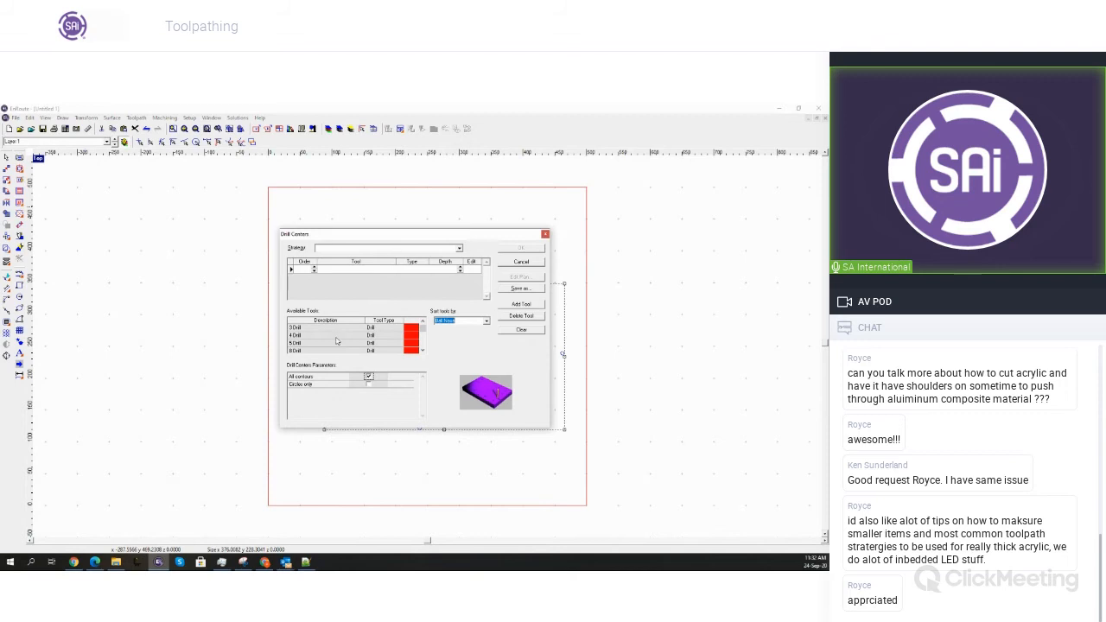
left_click_drag(341, 328, 380, 269)
type("5")
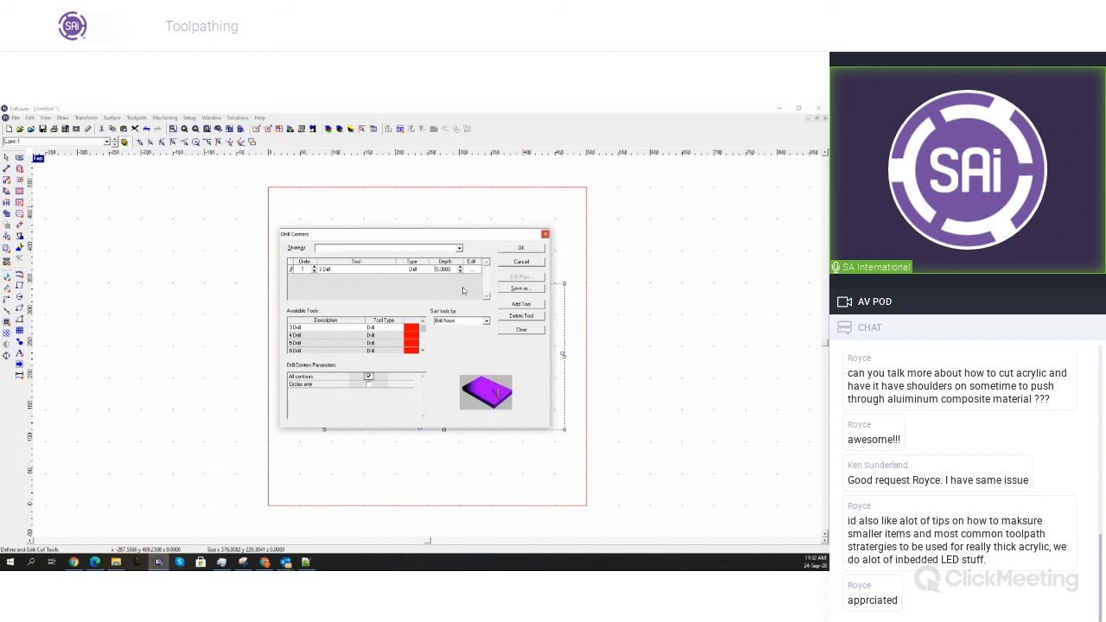
left_click(521, 249)
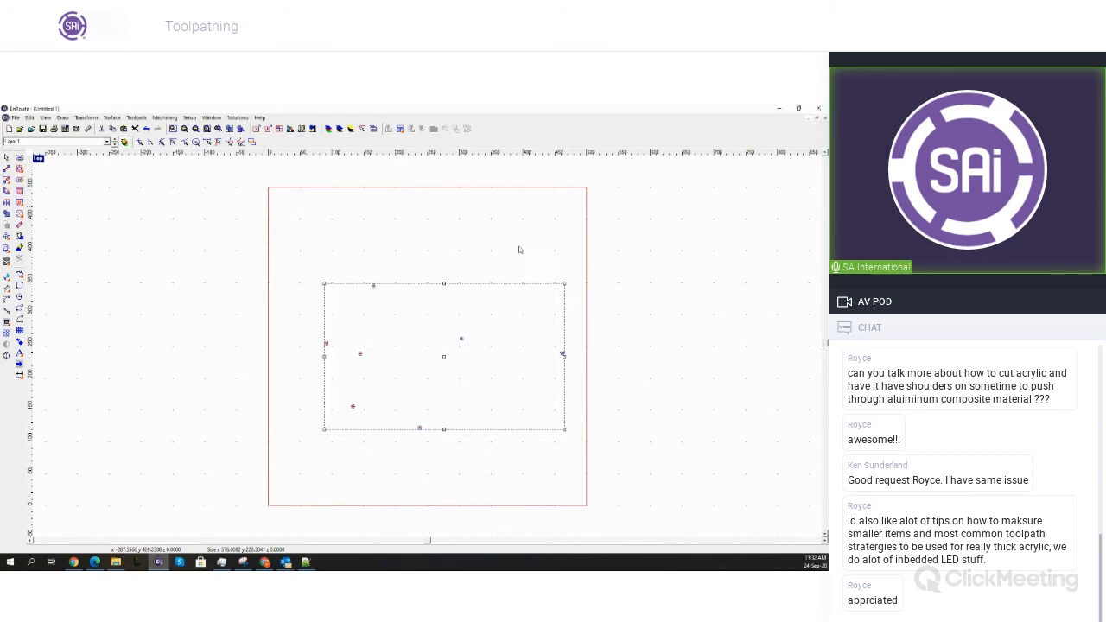
Examine the drill toolpaths at the circle centres from close up and against the whole plate
scroll(373, 275, "up", 3)
scroll(381, 271, "up", 4)
scroll(289, 226, "down", 5)
scroll(405, 417, "up", 5)
scroll(718, 327, "down", 4)
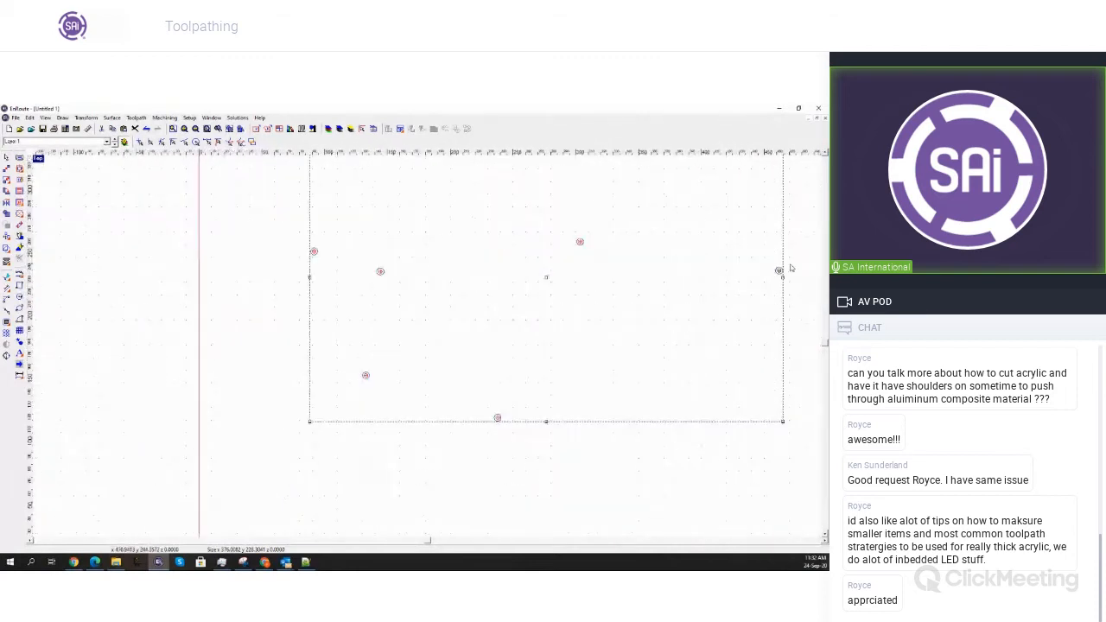
scroll(800, 357, "down", 2)
left_click_drag(800, 357, 799, 355)
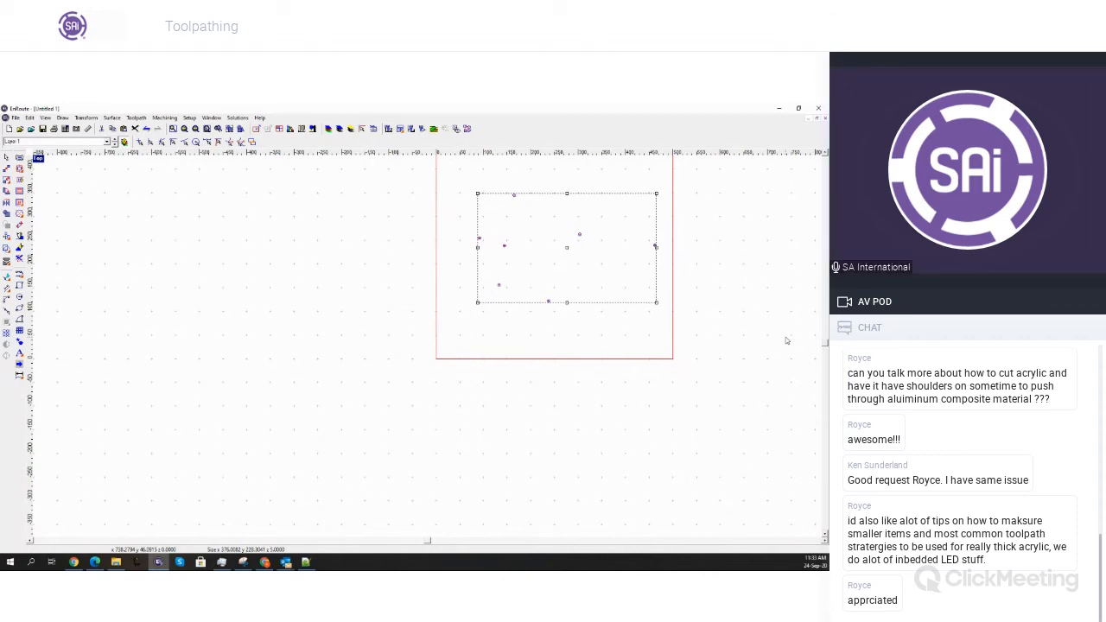
Clear the drilled circles and set up a Drill Point toolpath with the 3 Drill tool at 5 mm final depth
left_click(21, 203)
left_click_drag(372, 376, 348, 376)
key("Tab")
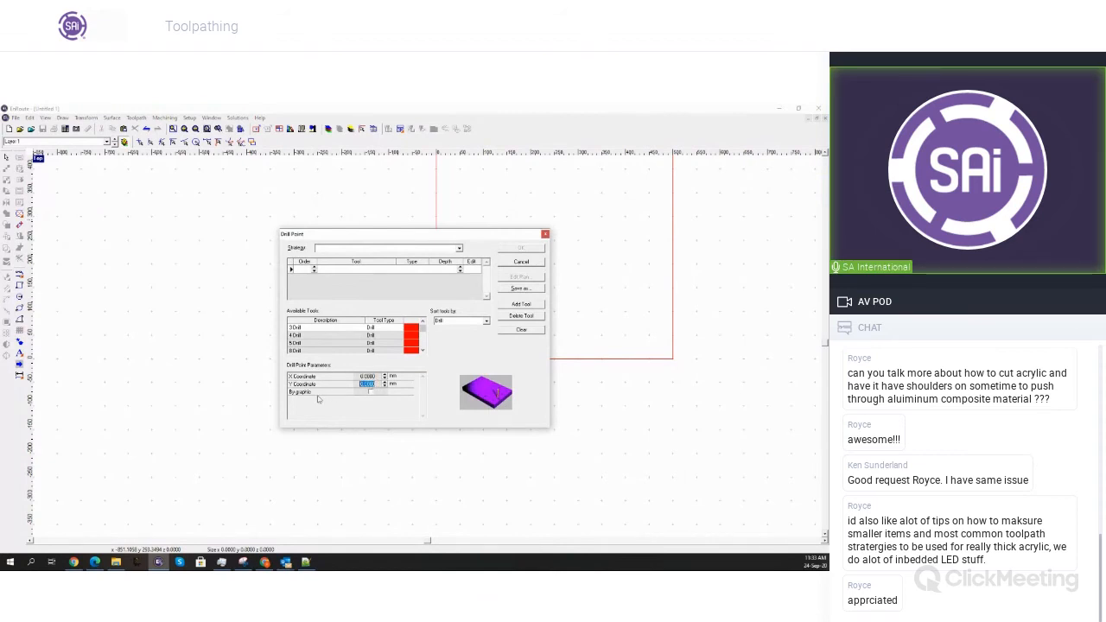
double_click(327, 328)
type("5")
key("Tab")
left_click(471, 269)
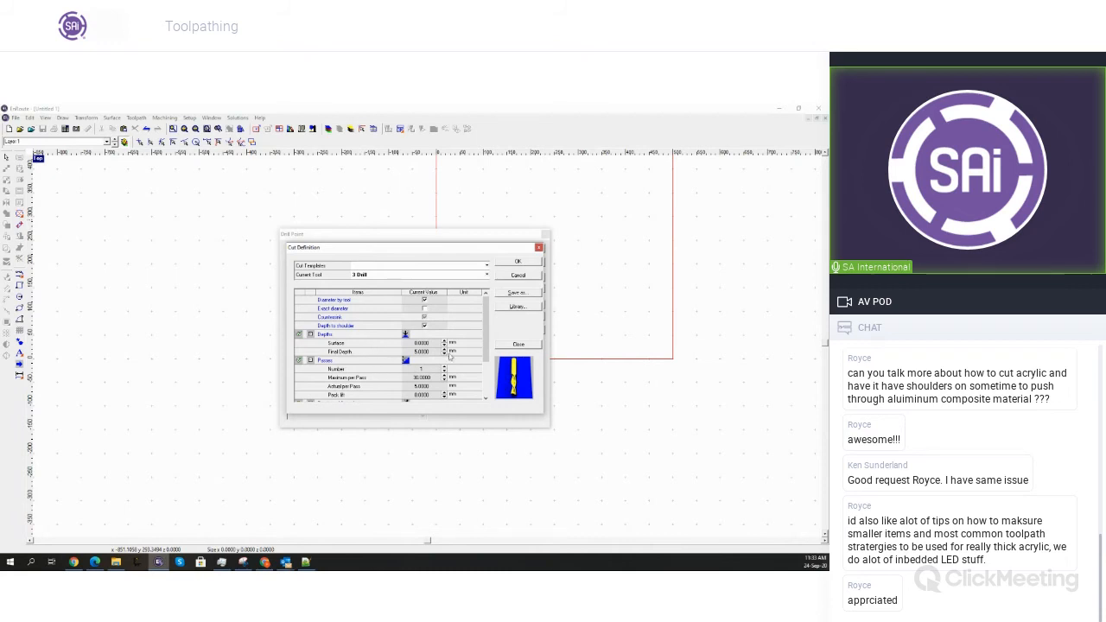
left_click_drag(485, 321, 486, 353)
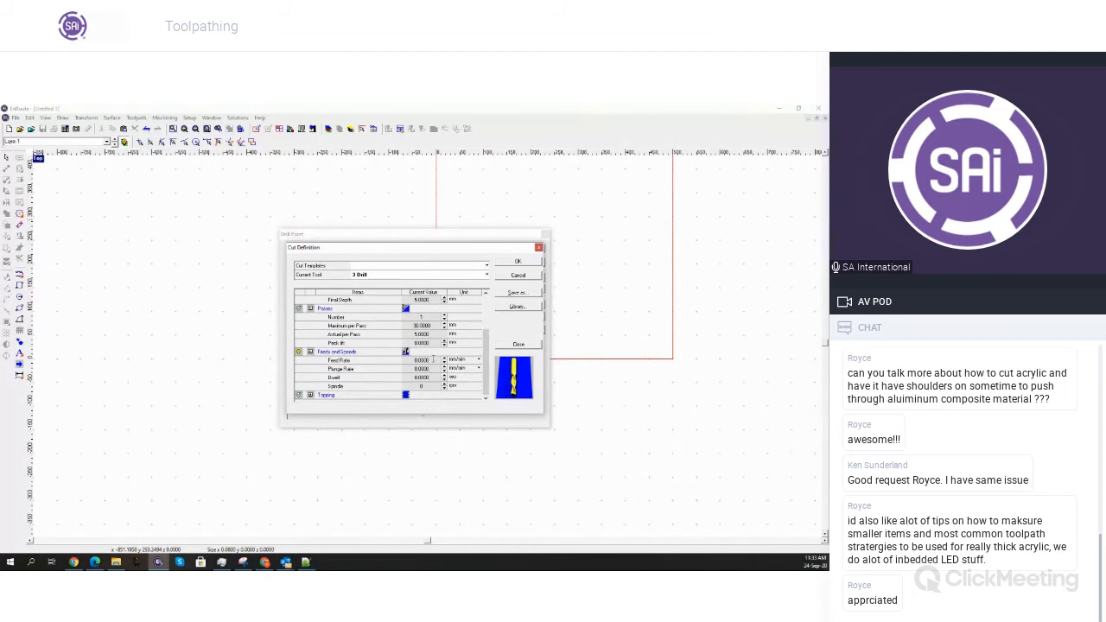
left_click(518, 261)
left_click(522, 248)
Place seven drill points freehand across the lower part of the plate and finish the placement
scroll(471, 306, "up", 2)
left_click(452, 270)
left_click(544, 279)
left_click(533, 226)
left_click(632, 315)
left_click(503, 359)
left_click(673, 248)
left_click(593, 204)
right_click(723, 299)
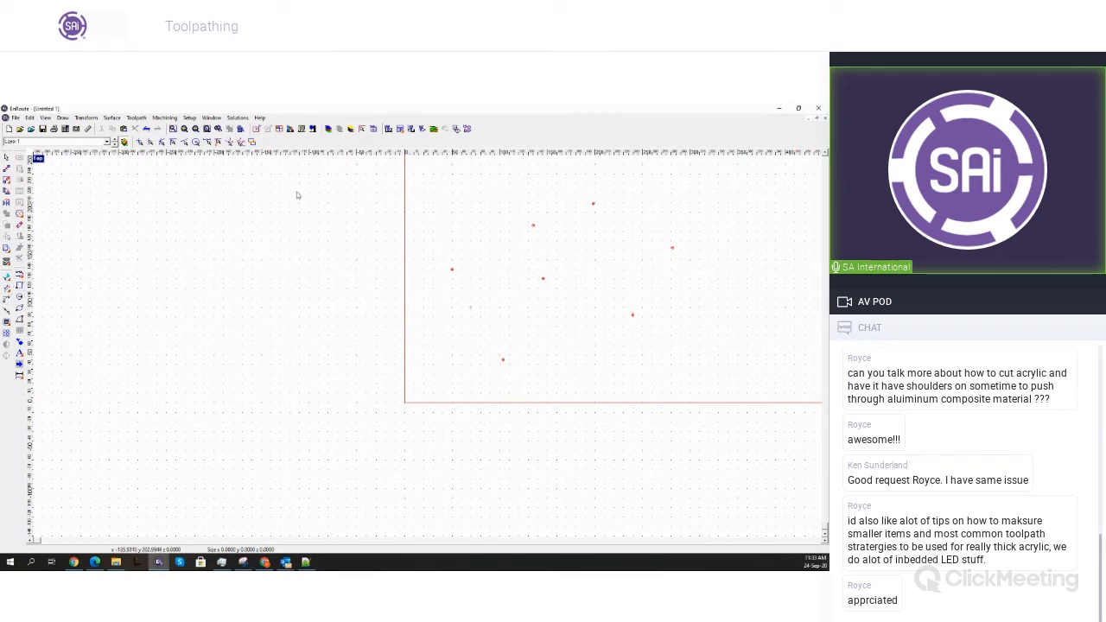
Delete the drill points and define a Drill Array of 10 columns and 10 rows with the 5 Drill tool at 5 mm depth
key("Delete")
left_click(19, 214)
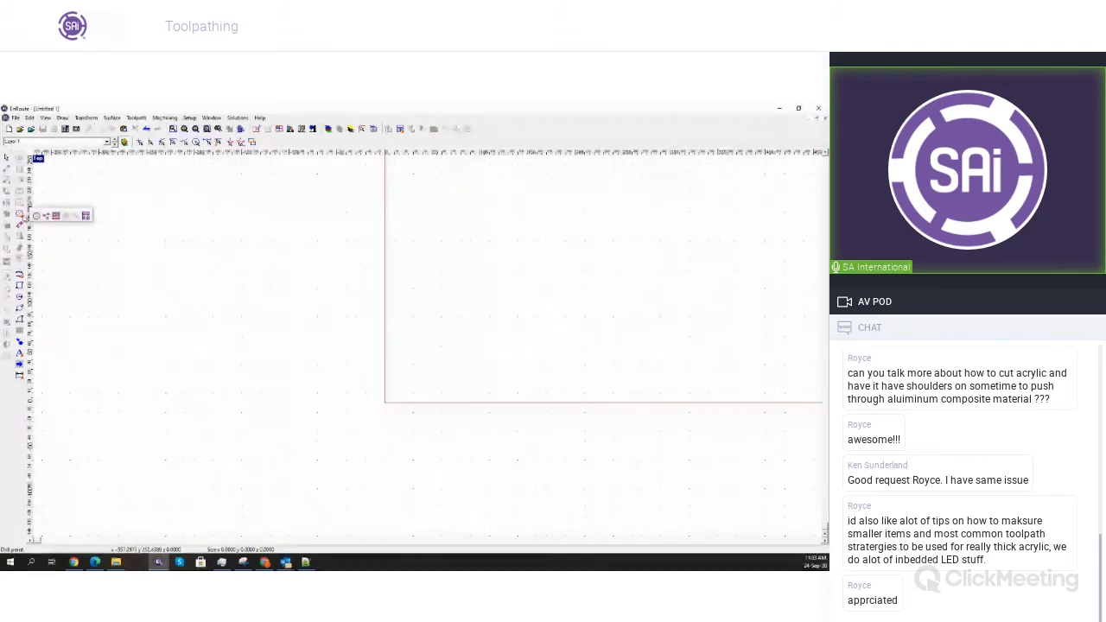
left_click(55, 215)
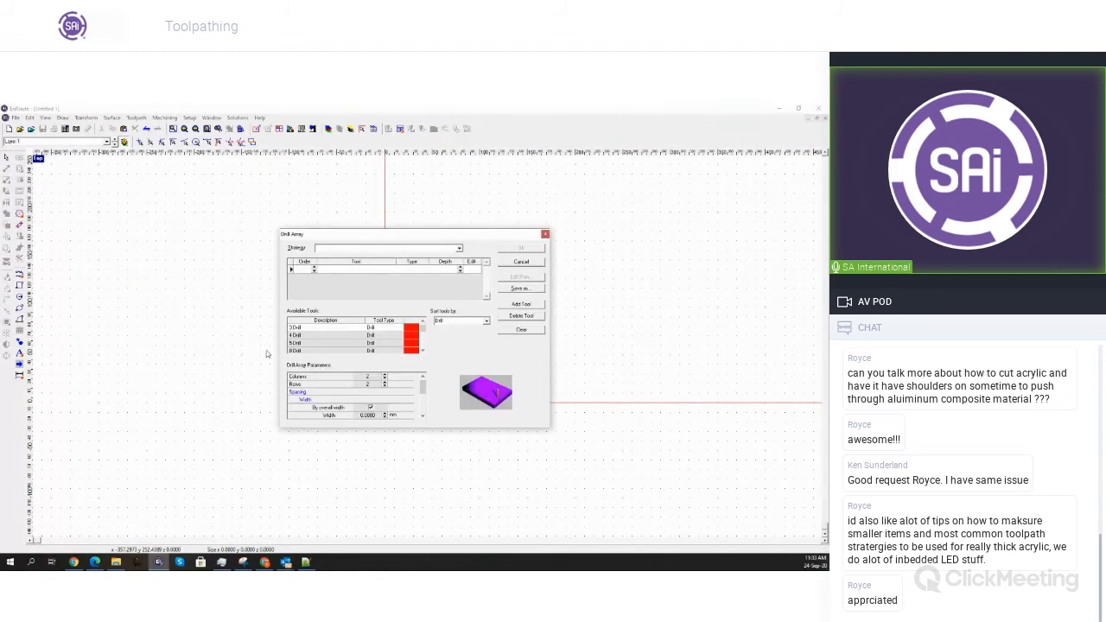
double_click(316, 343)
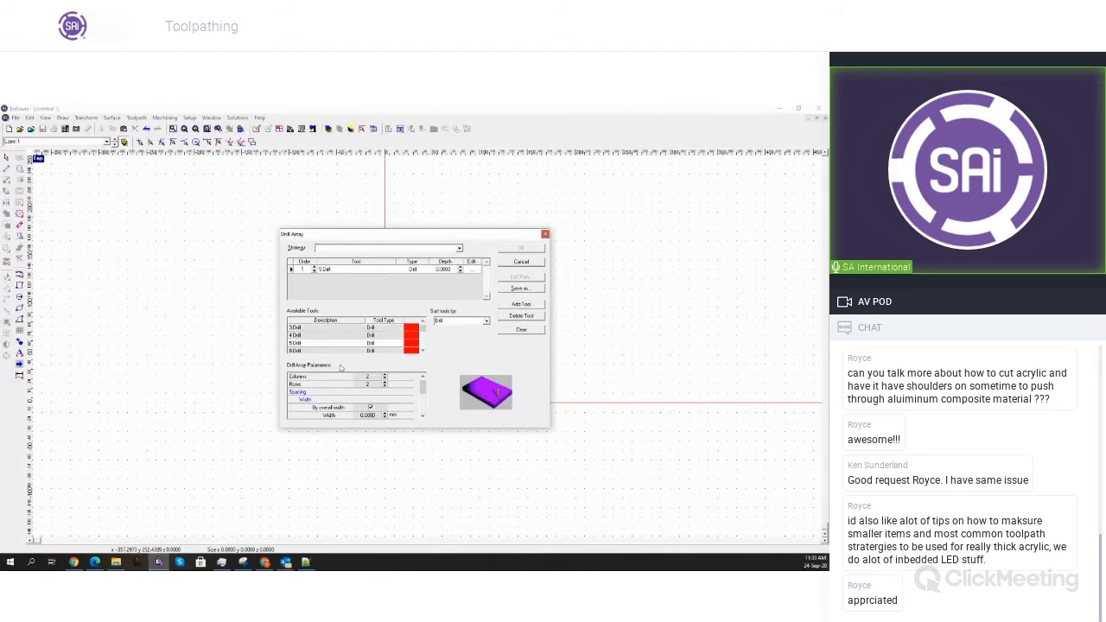
type("5")
type("10")
key("Tab")
type("10")
Set both horizontal and vertical spacing to 32 mm and create the drill array starting at the plate's origin
left_click(422, 417)
left_click(422, 416)
left_click(423, 417)
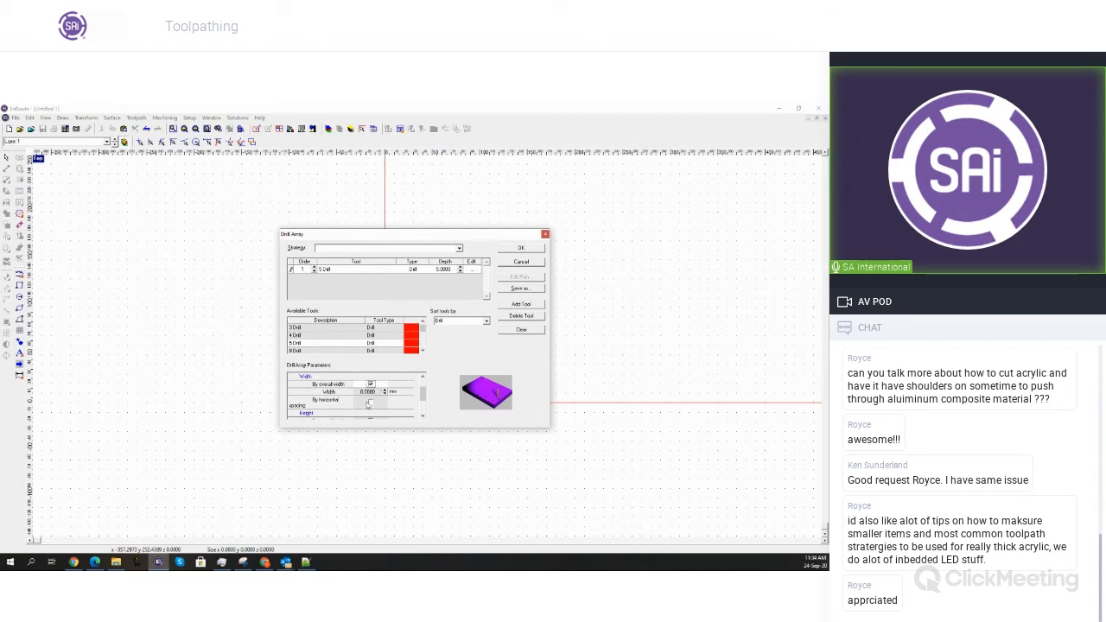
left_click(371, 402)
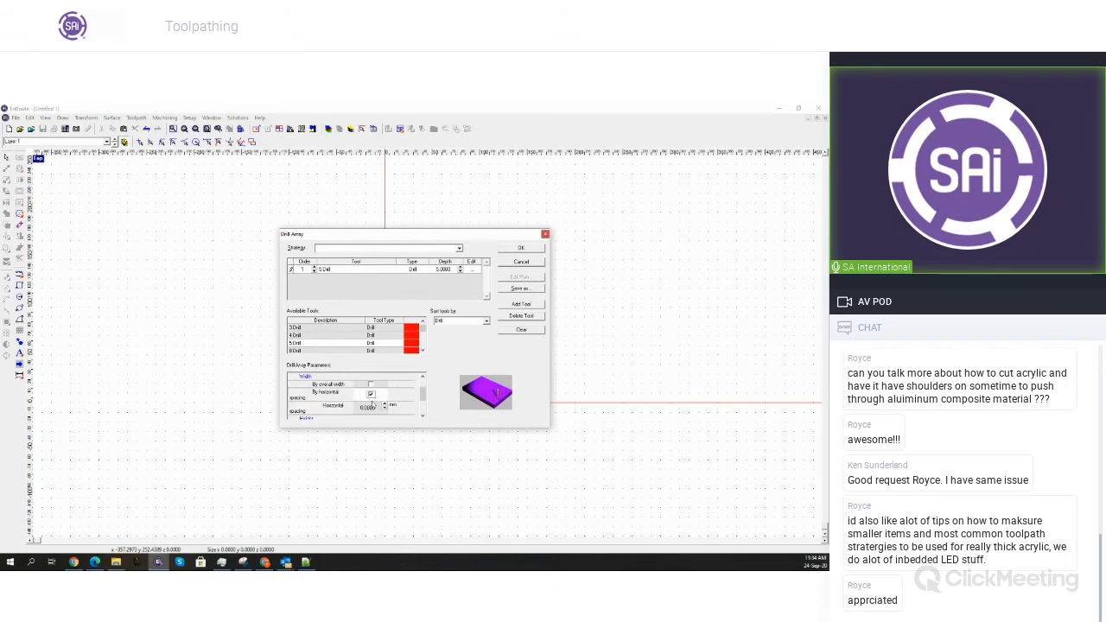
left_click_drag(380, 407, 327, 413)
type("32")
key("Tab")
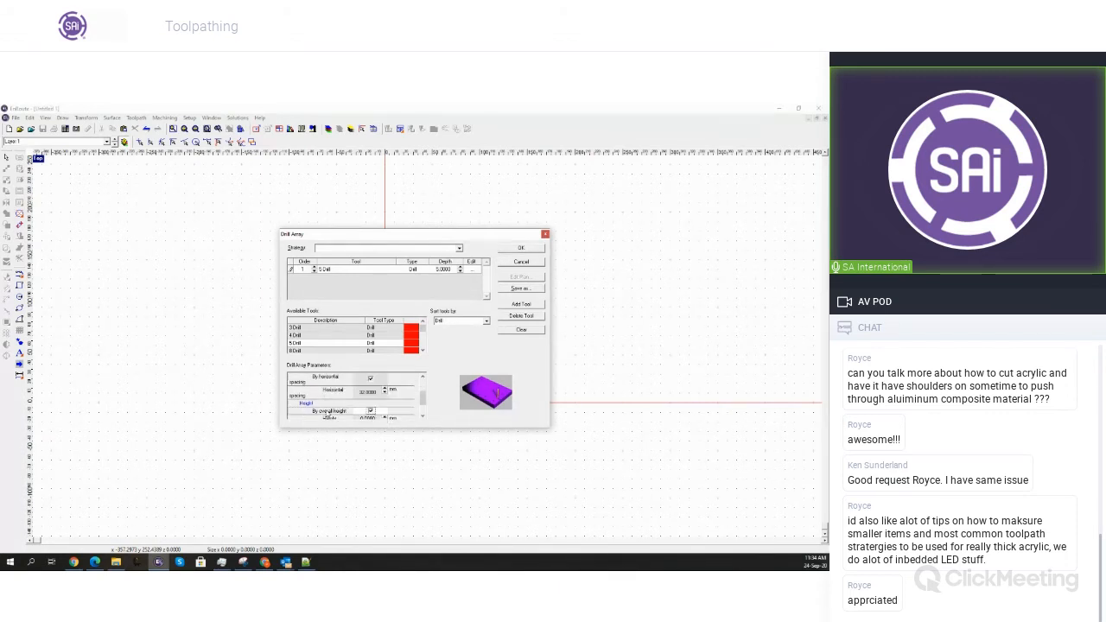
scroll(370, 417, "down", 2)
left_click(371, 391)
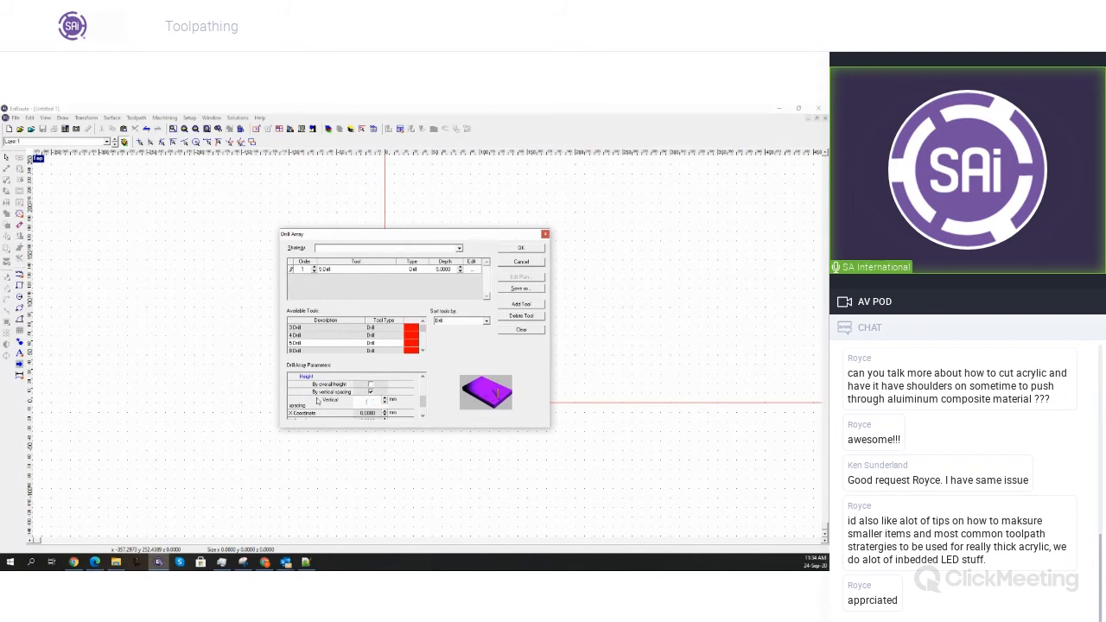
scroll(411, 374, "down", 2)
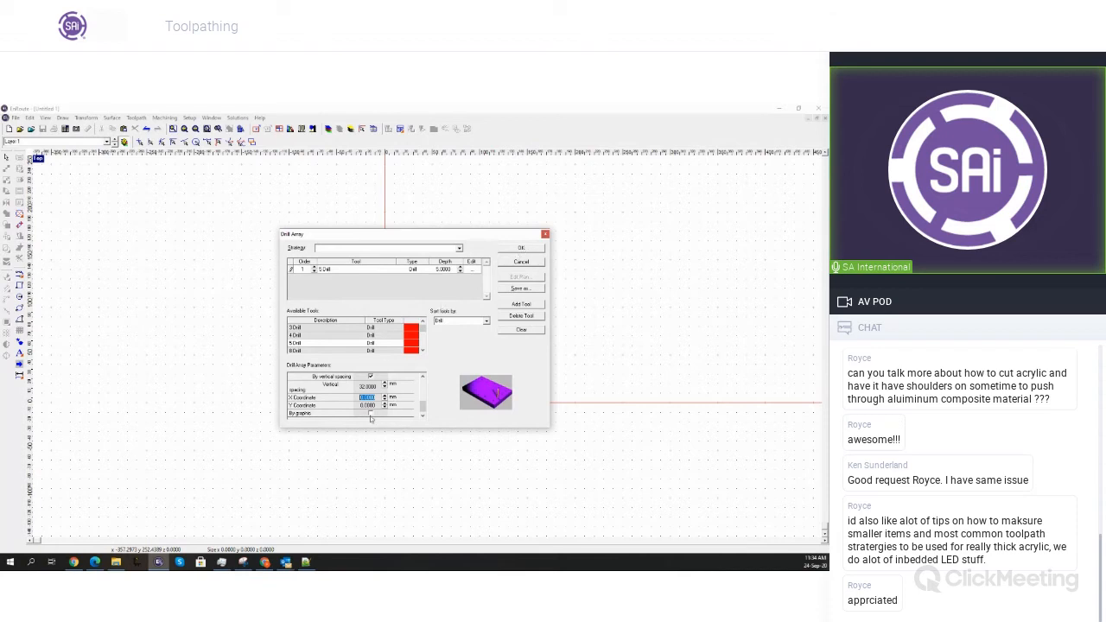
left_click(520, 248)
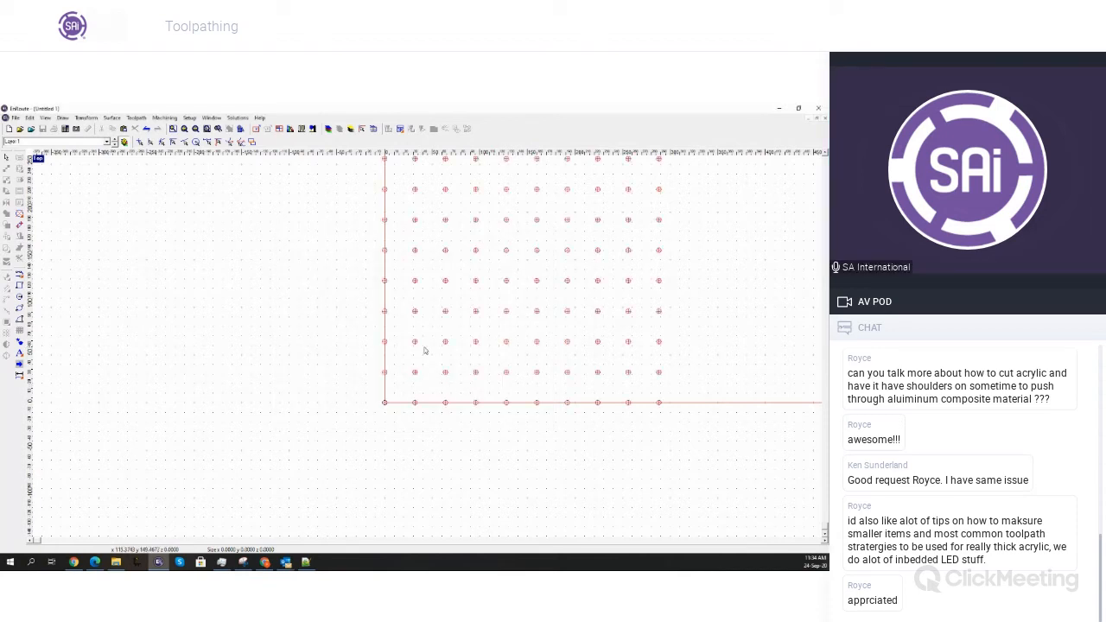
Move the whole drill array away from the plate's corner so it lies inside the plate
scroll(425, 353, "down", 2)
left_click(469, 305)
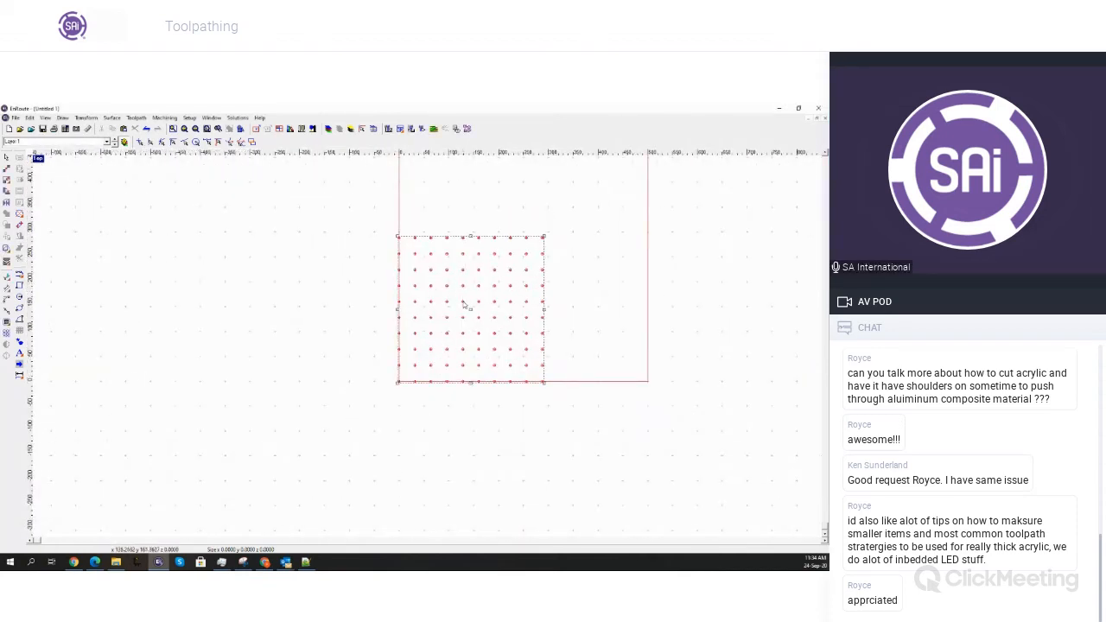
left_click_drag(495, 300, 523, 281)
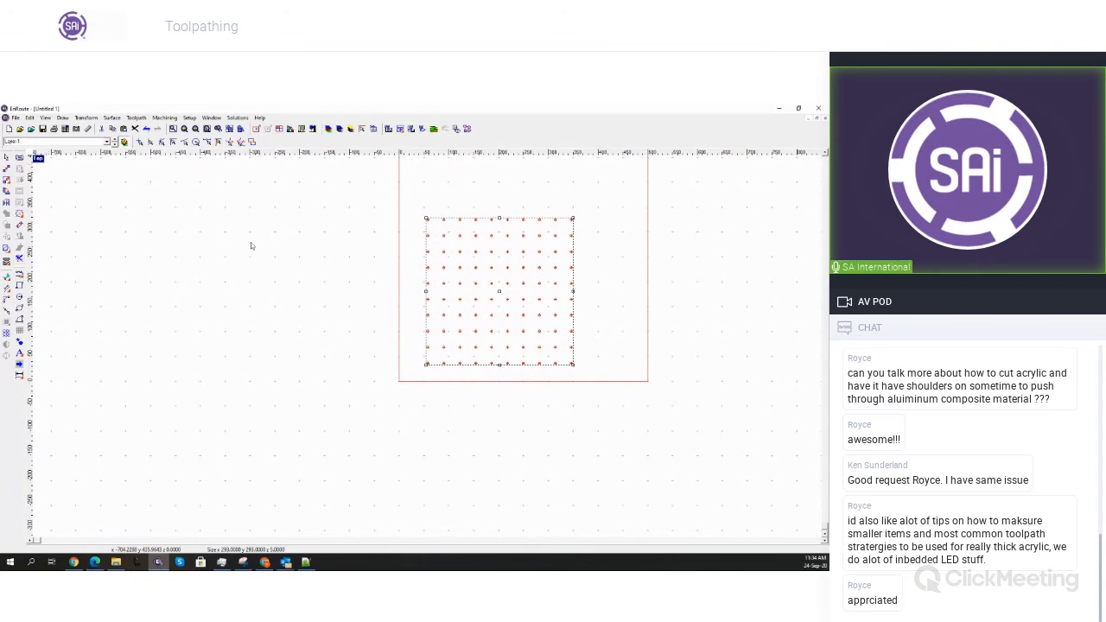
Delete the drill array and draw a rectangle about 202 by 245 mm in the plate's lower-left area
left_click_drag(337, 183, 591, 393)
key("Delete")
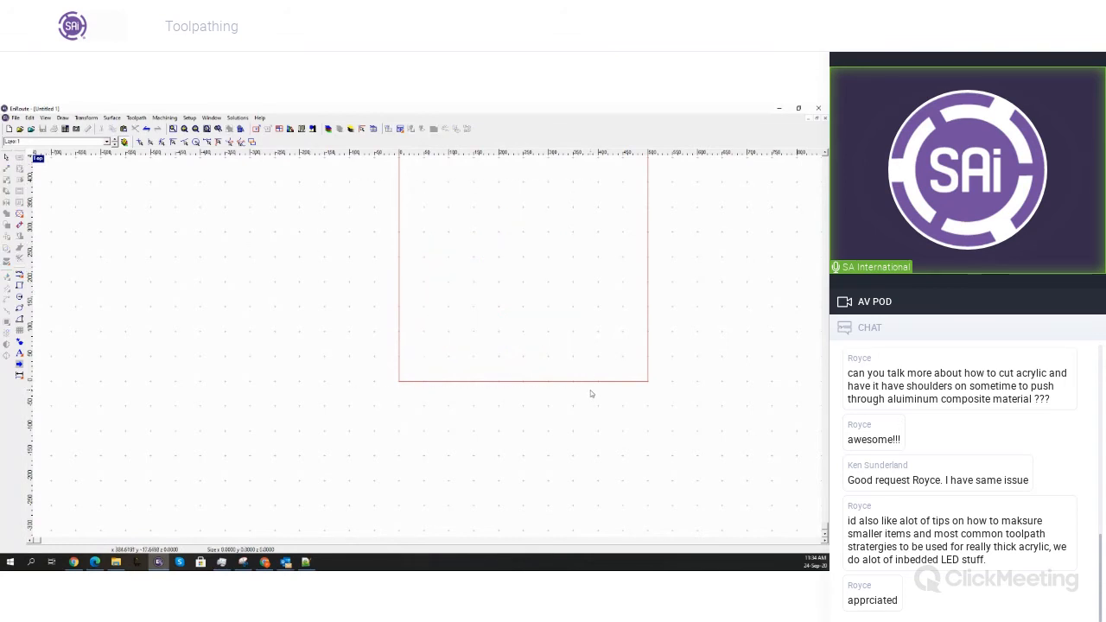
left_click(19, 285)
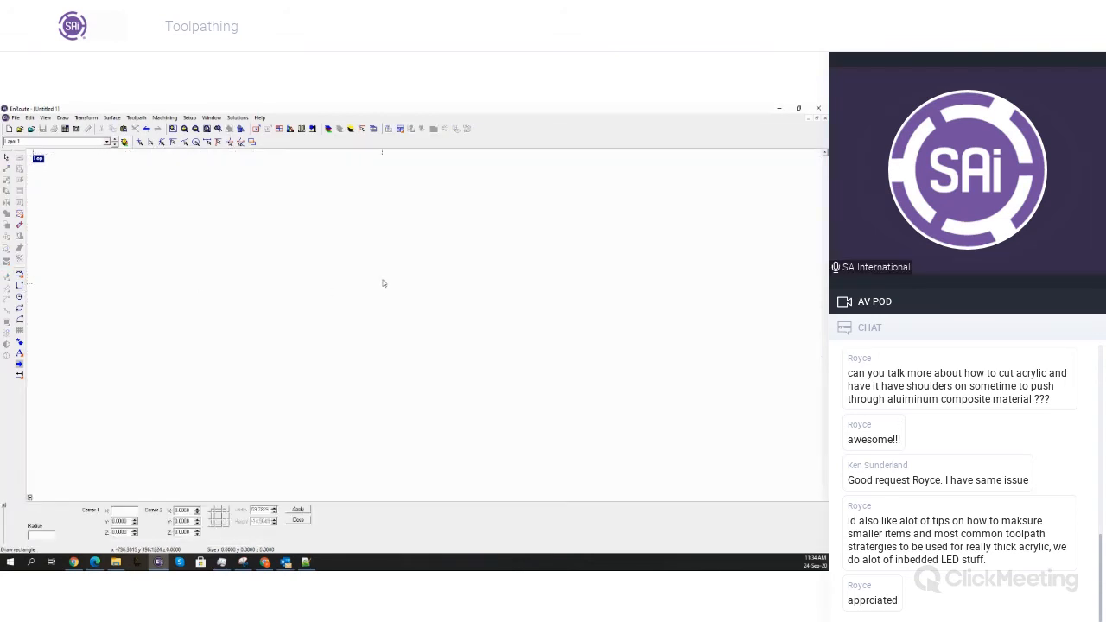
left_click_drag(422, 229, 517, 347)
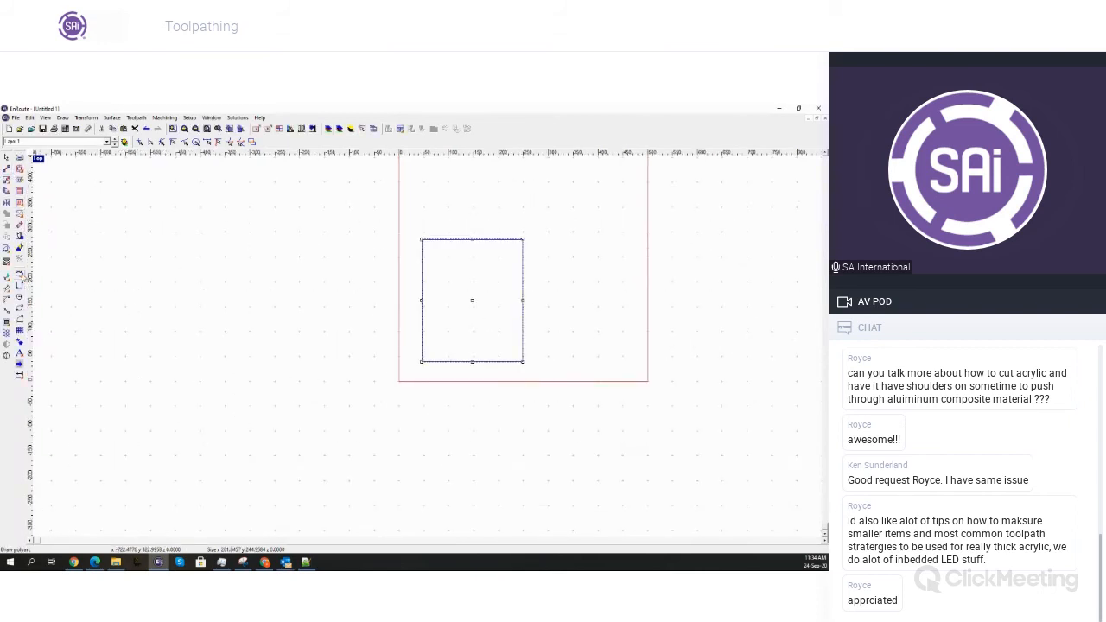
Start a Drill Contours toolpath on the new rectangle and add the 5 Drill tool
left_click(20, 226)
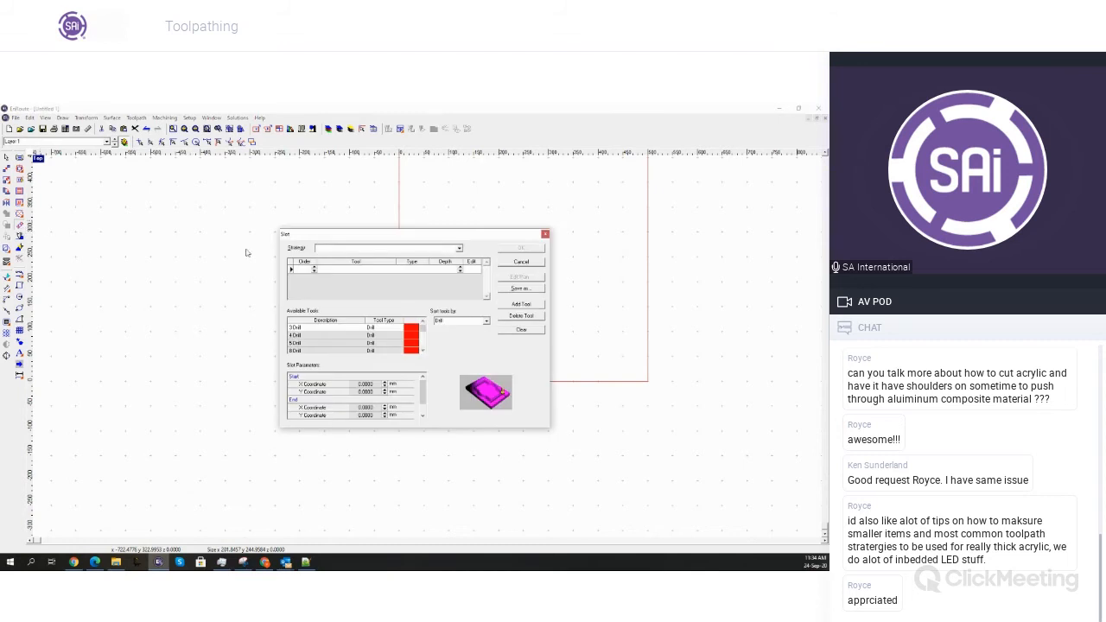
left_click(521, 261)
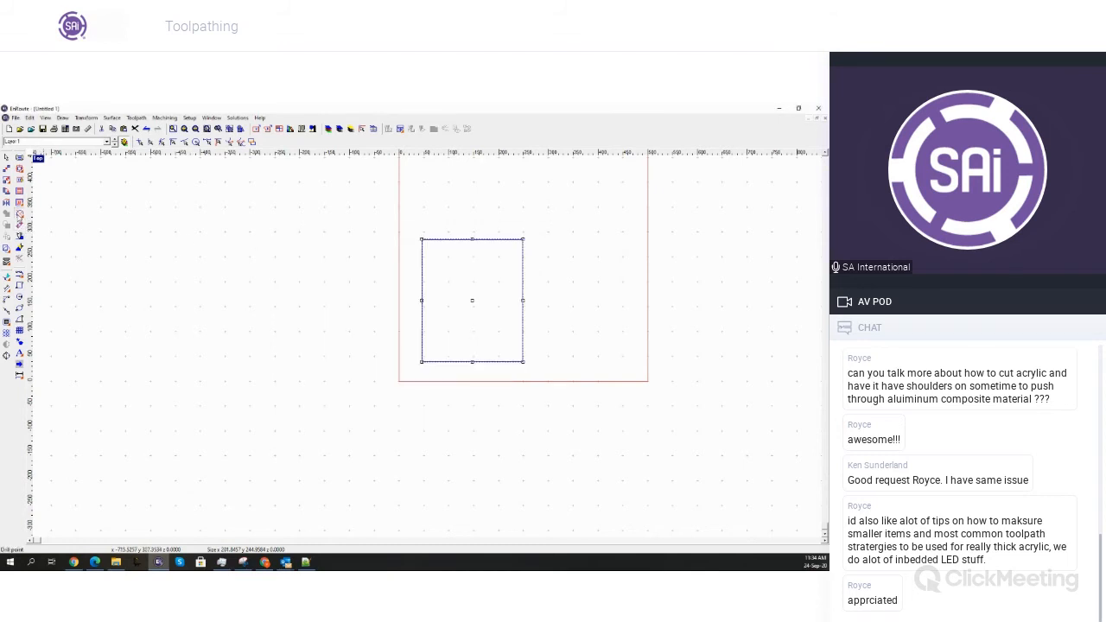
left_click(20, 214)
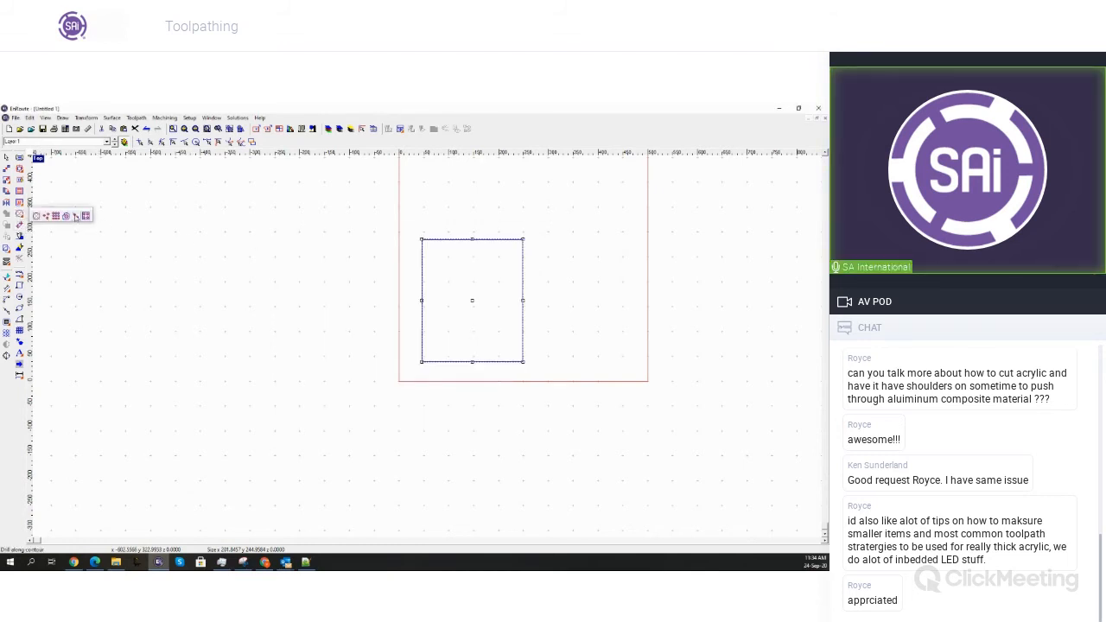
left_click(76, 216)
double_click(333, 344)
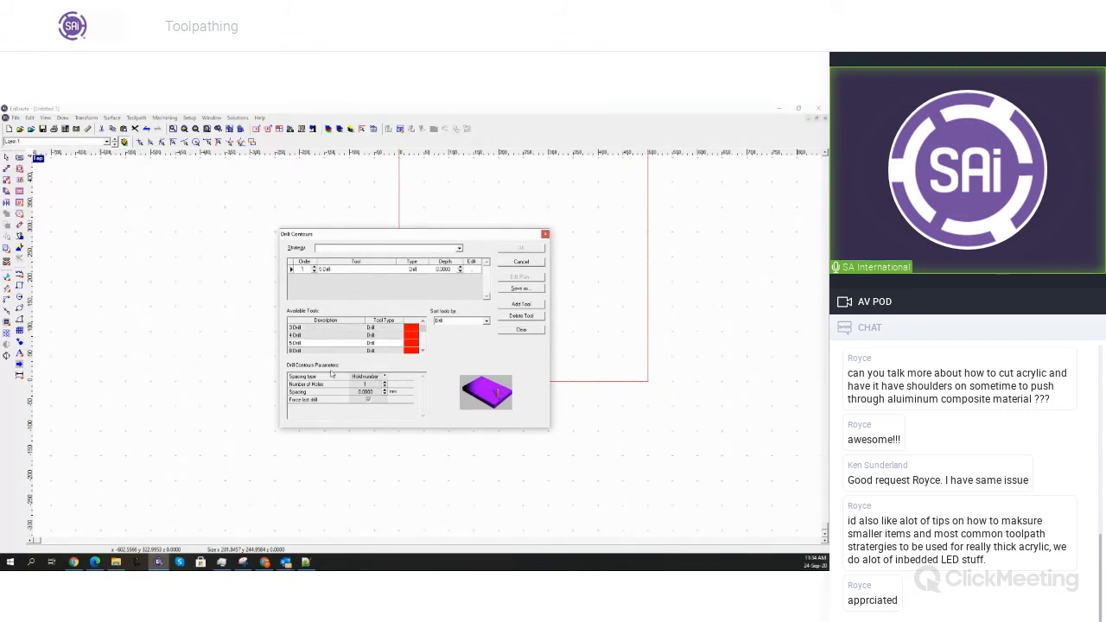
Try the contour drilling spacing types, settle on Hold number, and set the number of holes to 15
left_click(383, 376)
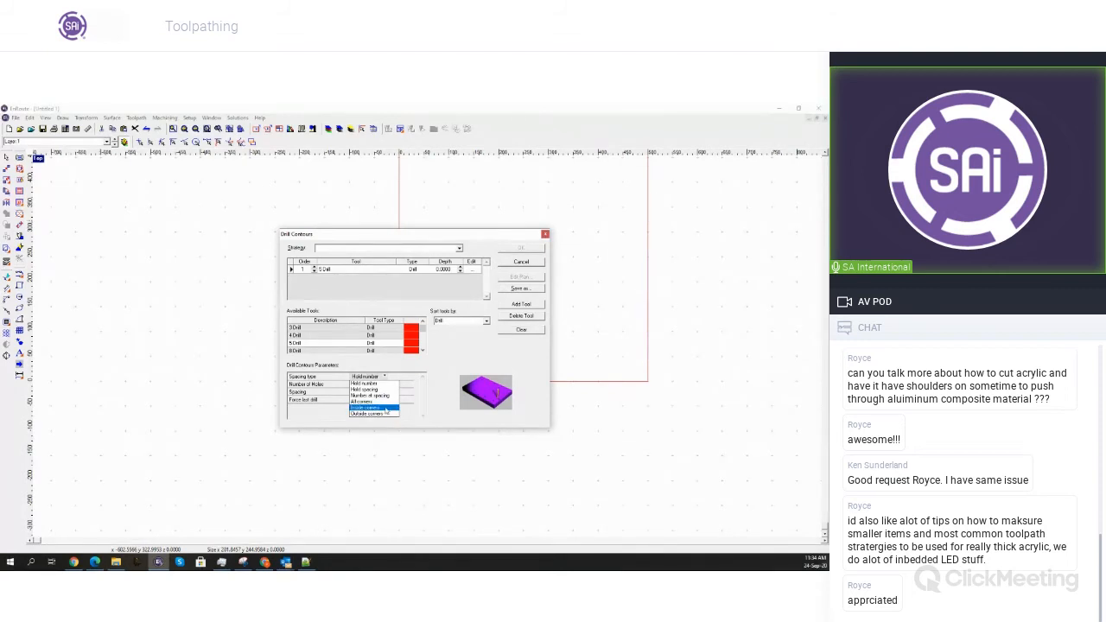
left_click(387, 384)
left_click(385, 376)
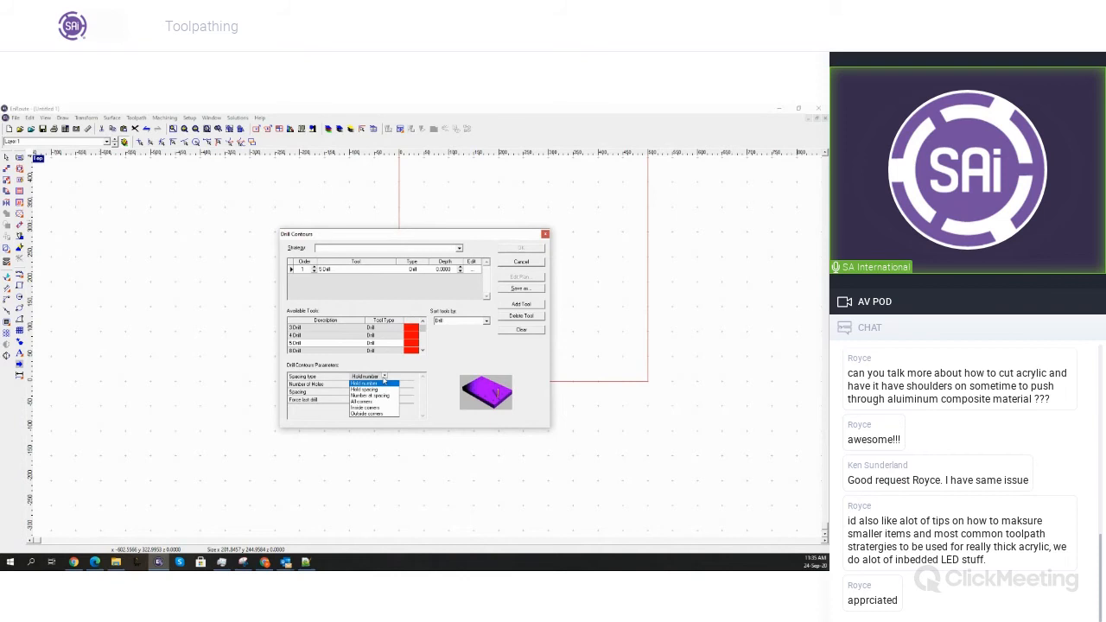
left_click(381, 391)
left_click(385, 377)
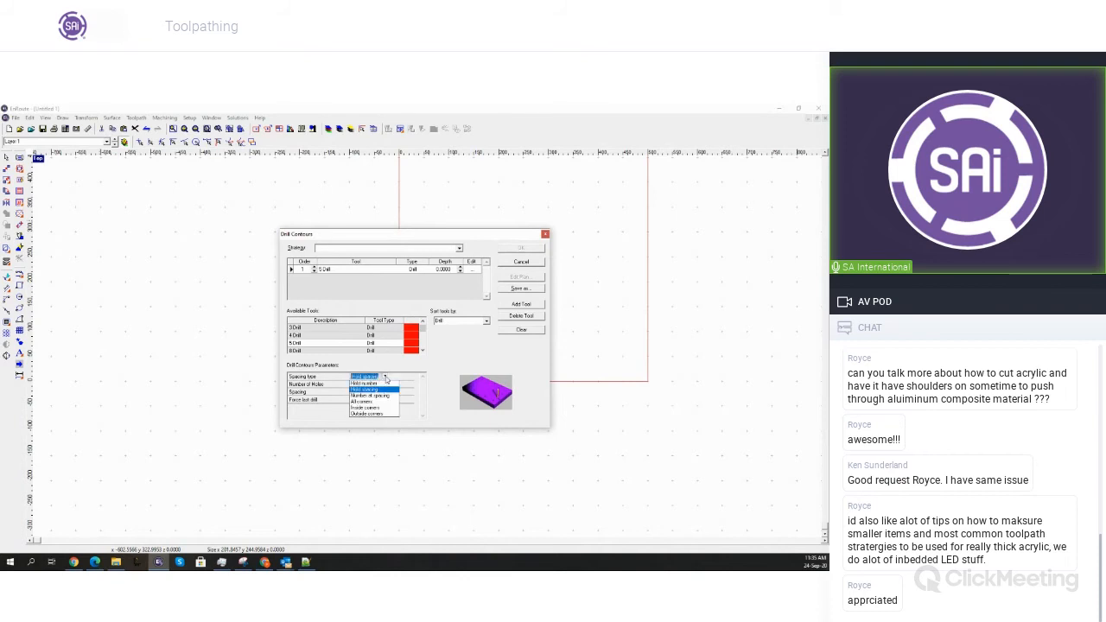
left_click(382, 384)
key("Tab")
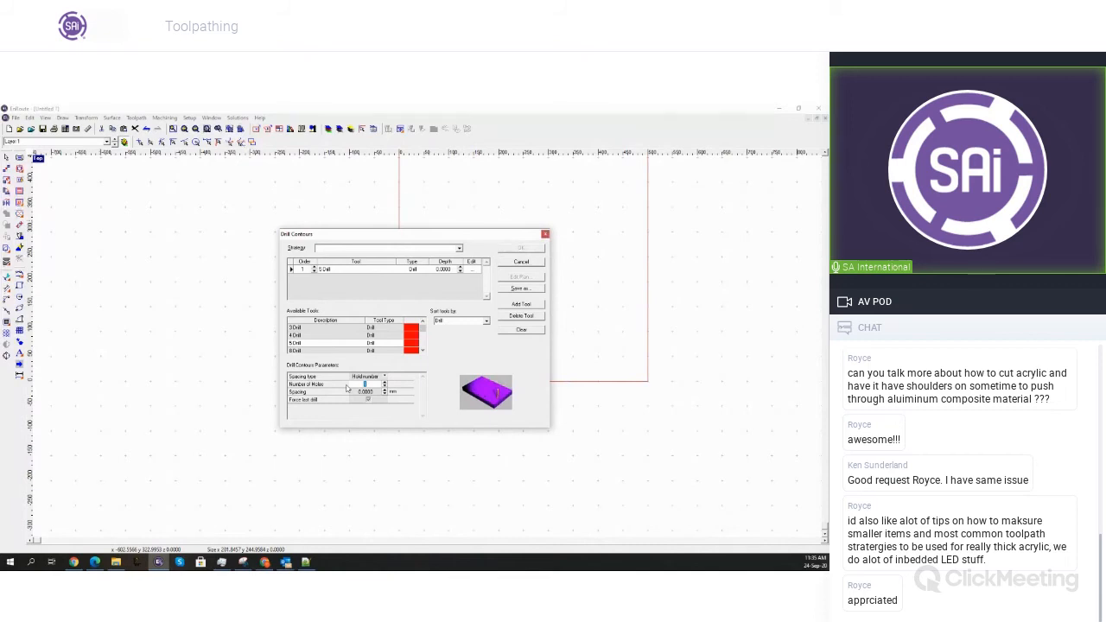
type("15")
key("Tab")
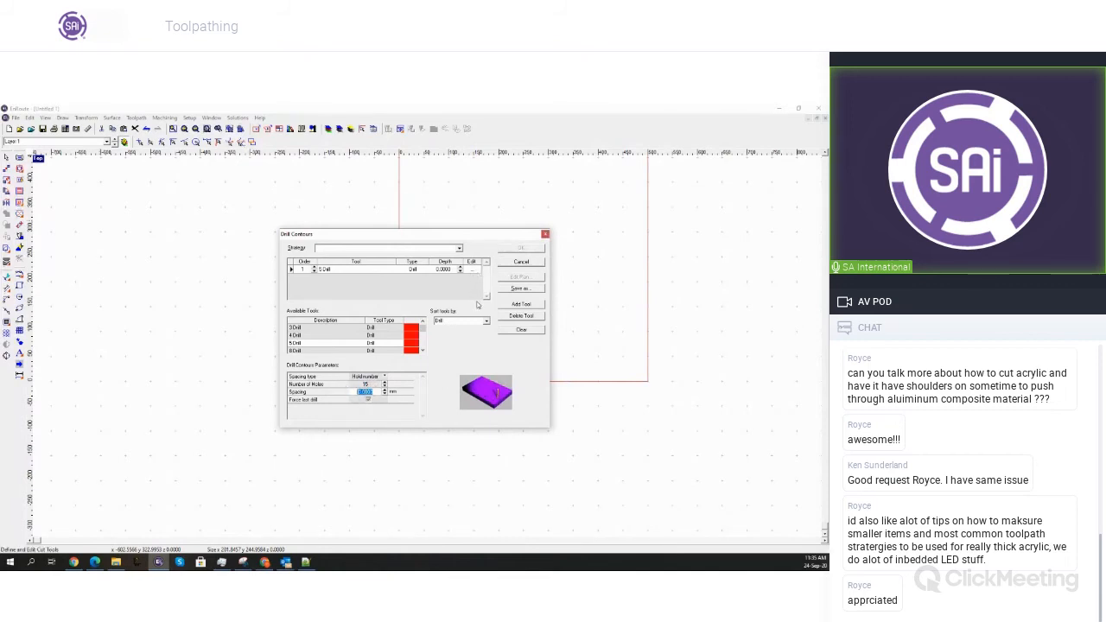
Set the 5 Drill depth to 4 mm and create the drill holes along the rectangle's contour
left_click_drag(448, 270, 353, 279)
type("4")
left_click(537, 250)
scroll(481, 229, "up", 1)
scroll(481, 230, "up", 2)
scroll(383, 247, "down", 2)
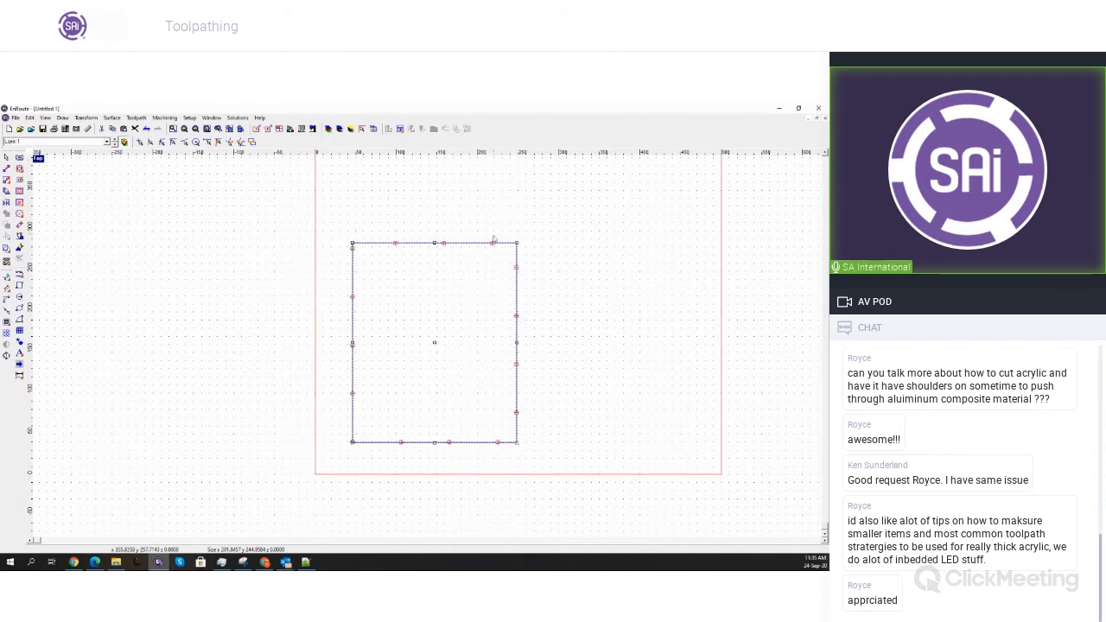
Delete the rectangle with its drill holes and open the sample webinar file
left_click_drag(274, 202, 617, 482)
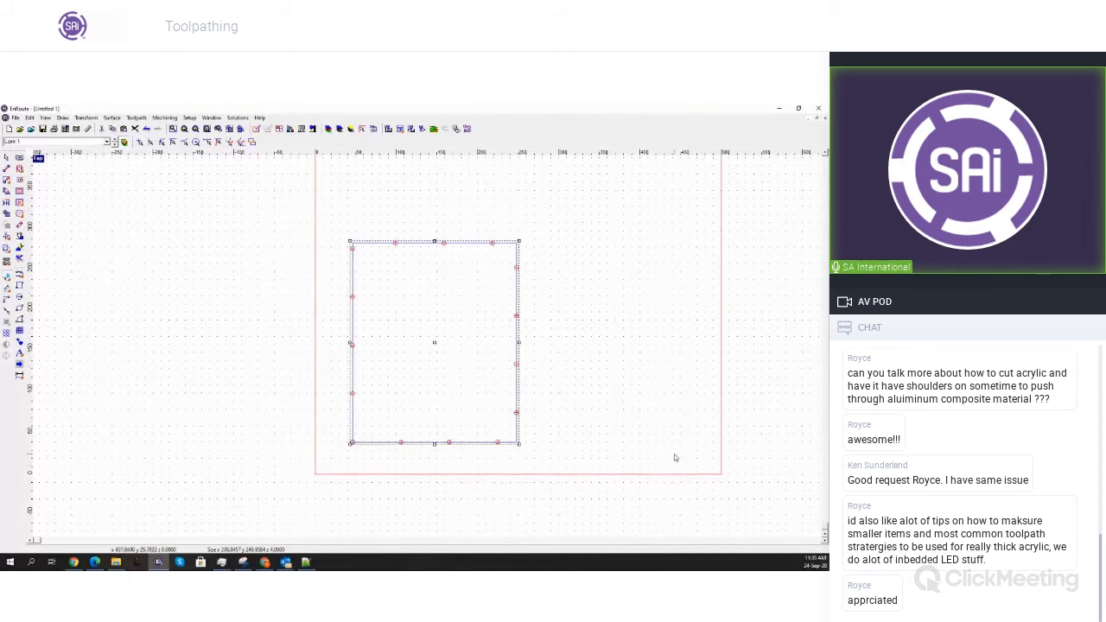
key("Delete")
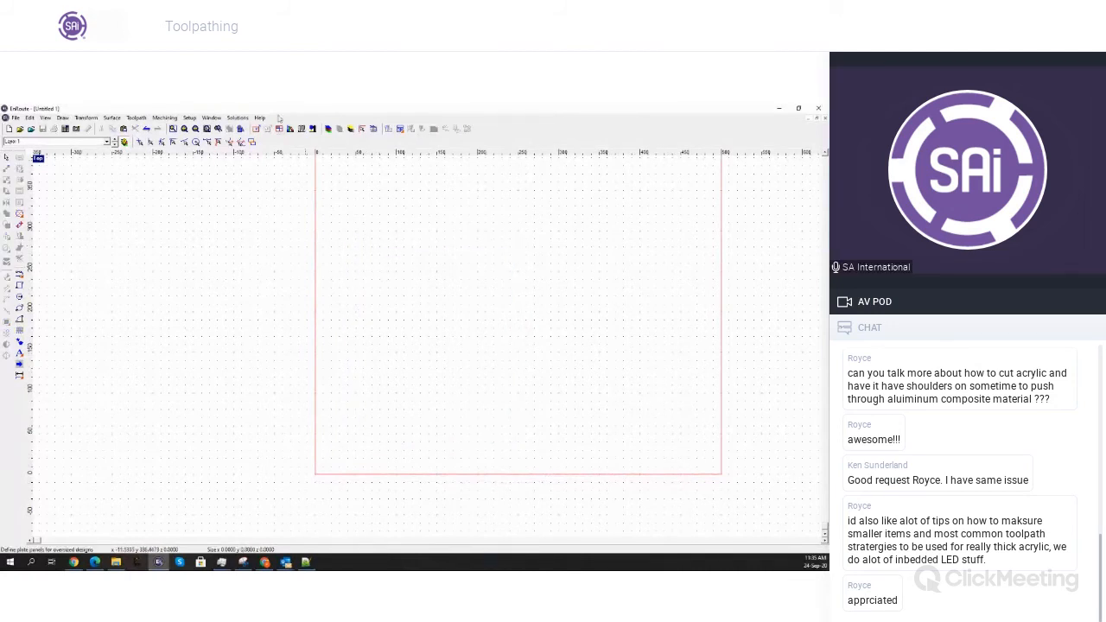
left_click(20, 129)
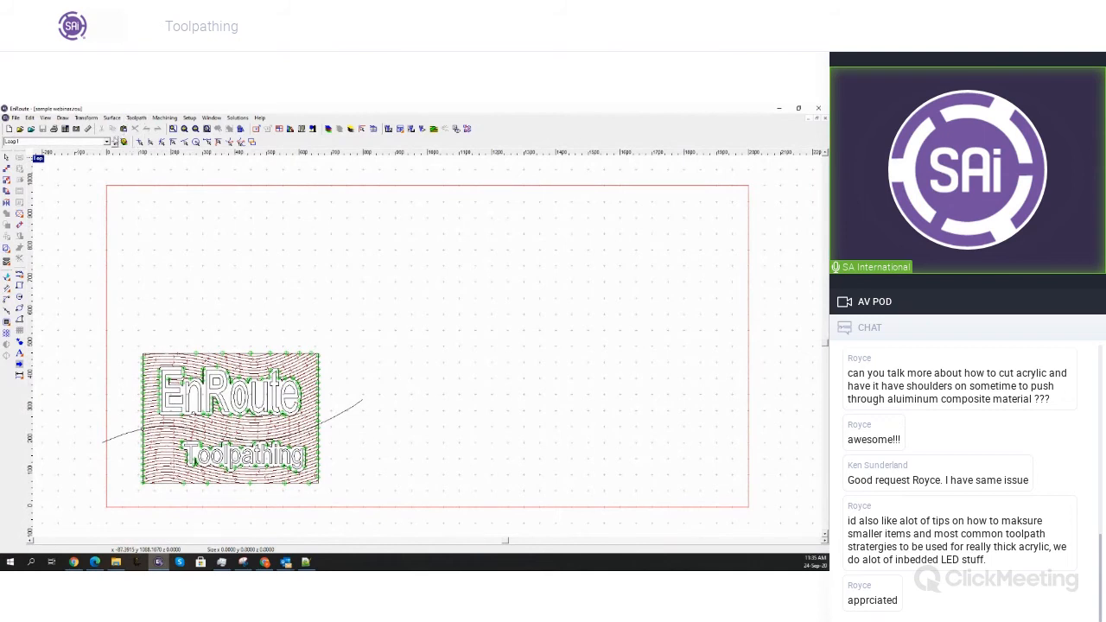
View the lettering toolpaths on another layer and return to the sample's first layer
left_click(107, 143)
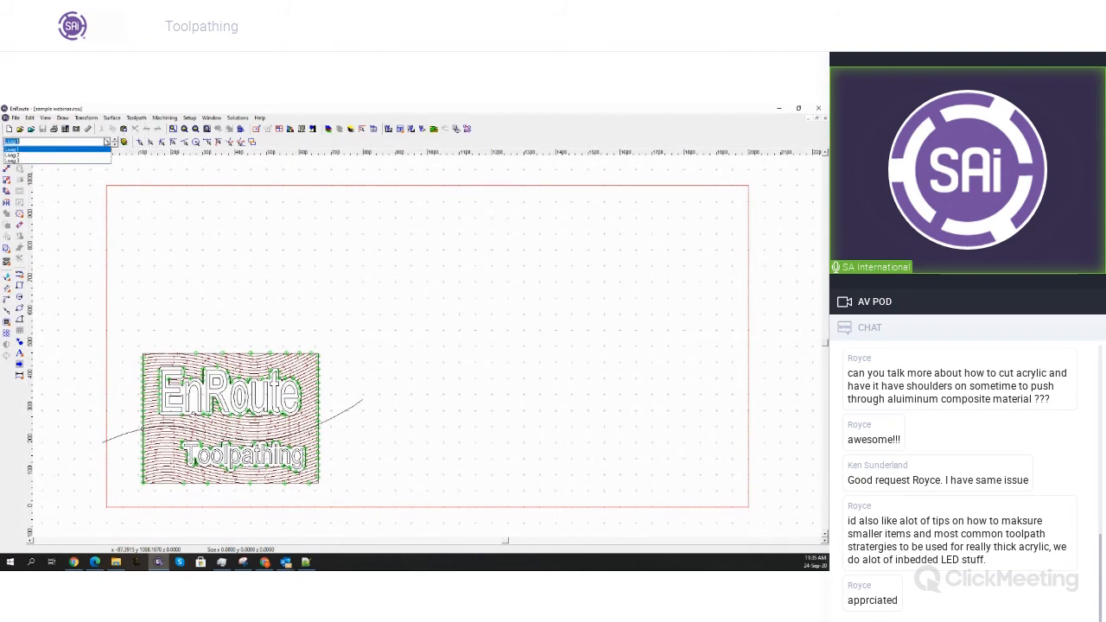
left_click(86, 155)
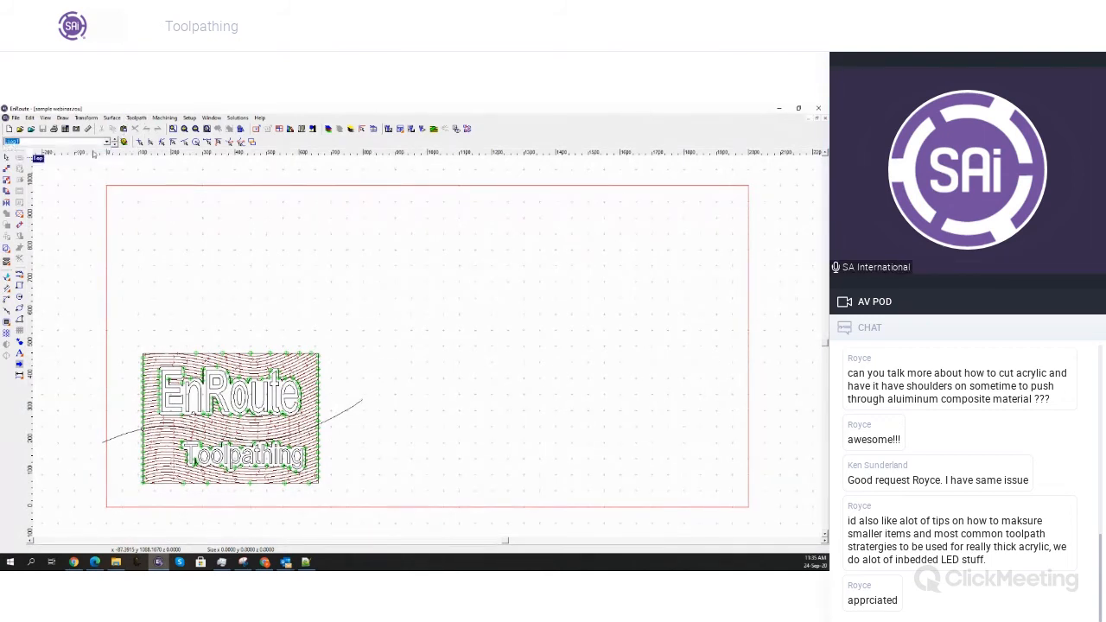
left_click(107, 142)
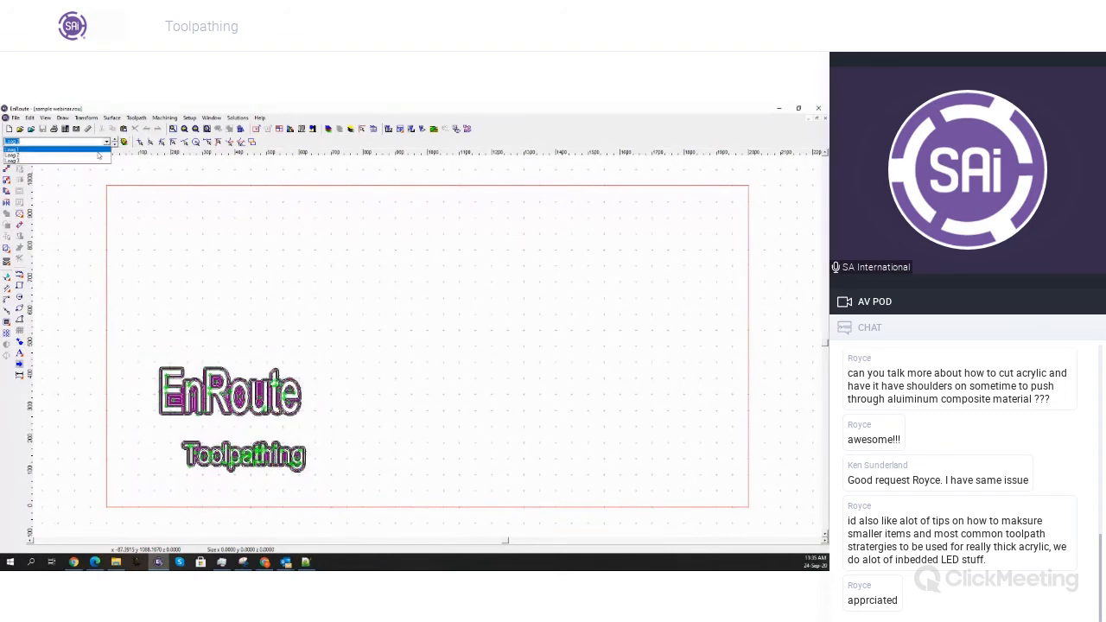
left_click(98, 151)
Examine the first layer's base geometry by selecting the border rectangle and the EnRoute lettering contours
left_click_drag(107, 259, 442, 519)
scroll(174, 484, "up", 1)
scroll(145, 491, "up", 3)
scroll(130, 437, "down", 3)
scroll(129, 436, "down", 1)
left_click(329, 382)
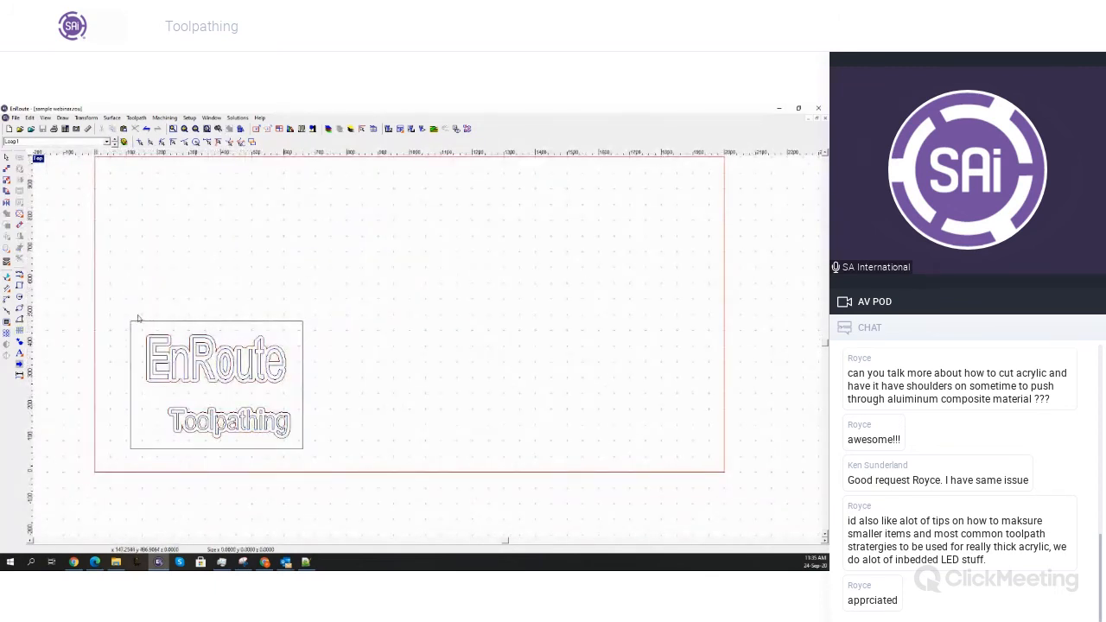
left_click(137, 322)
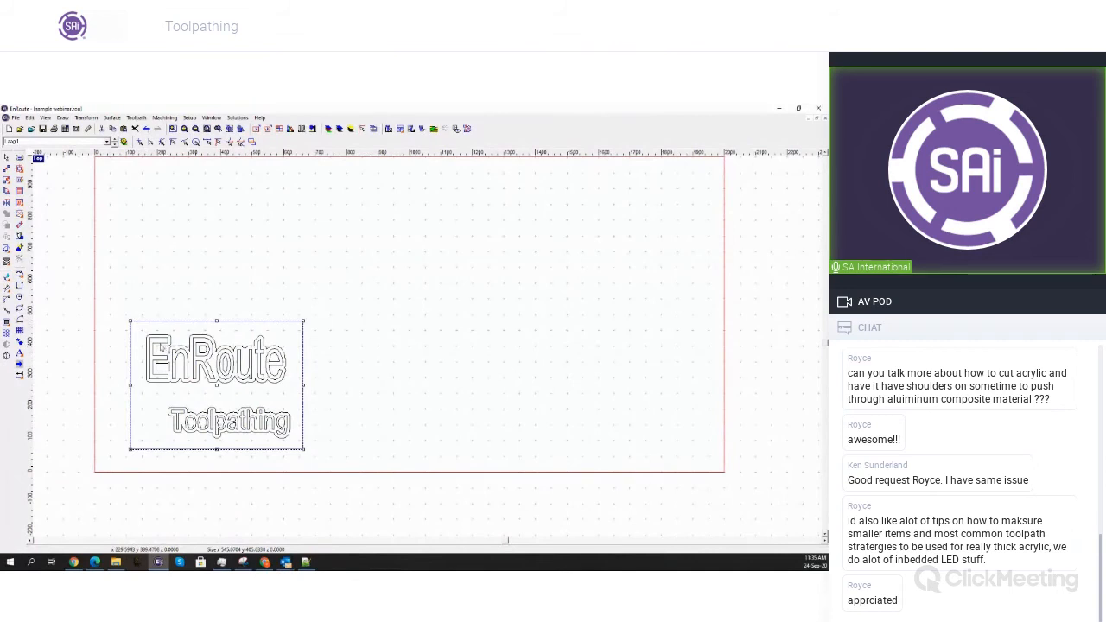
left_click(163, 347)
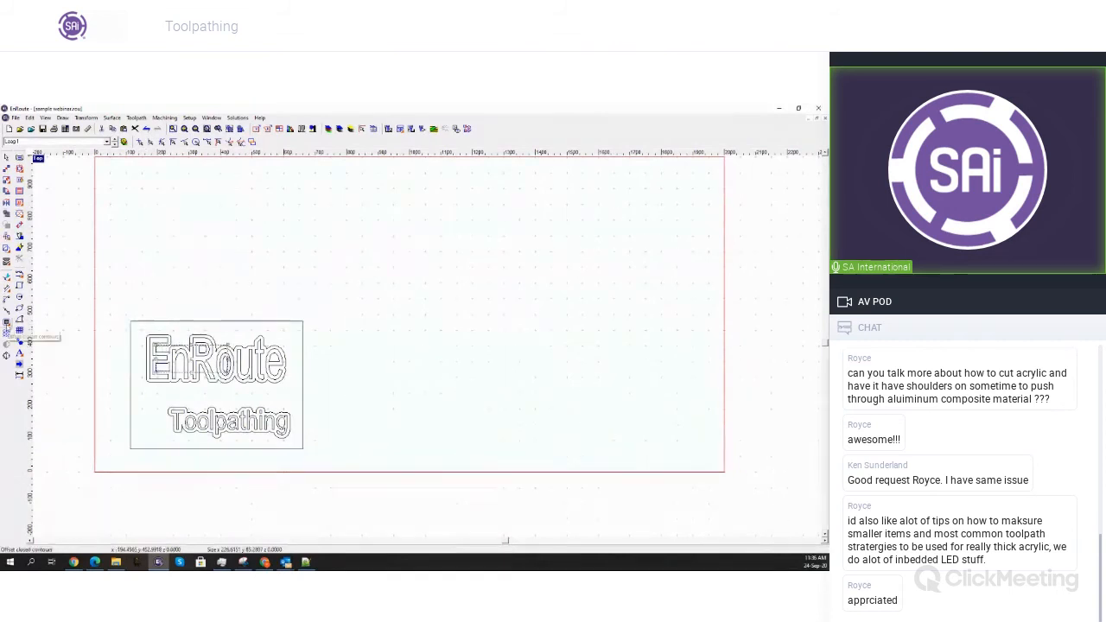
left_click(7, 322)
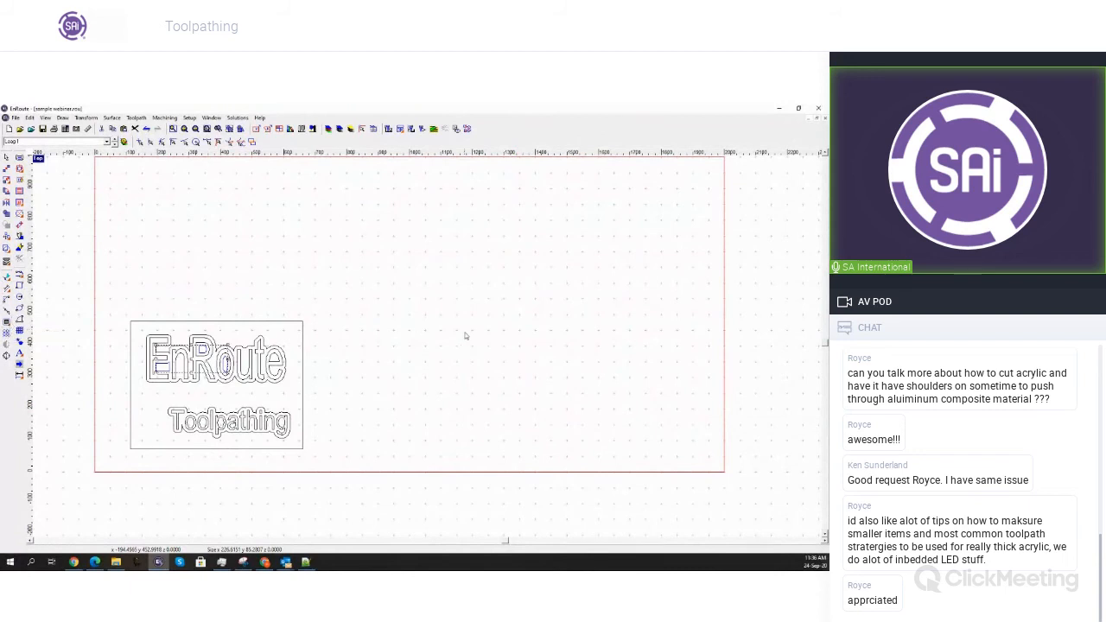
Switch to the second layer, select all its lettering toolpaths and open their island fill definition for editing
left_click(109, 142)
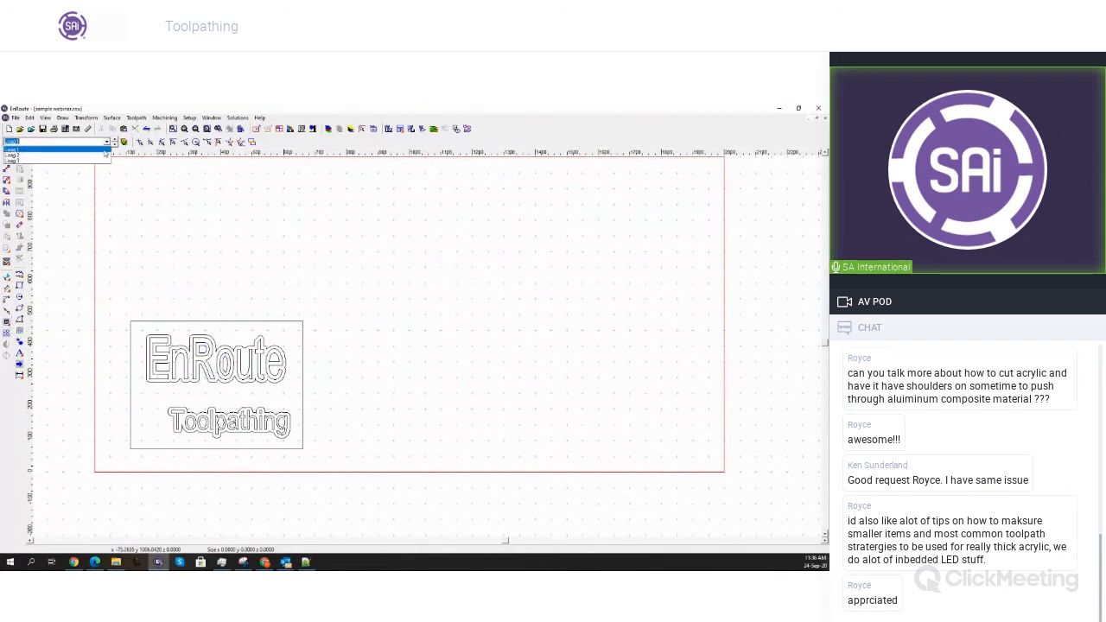
left_click(103, 157)
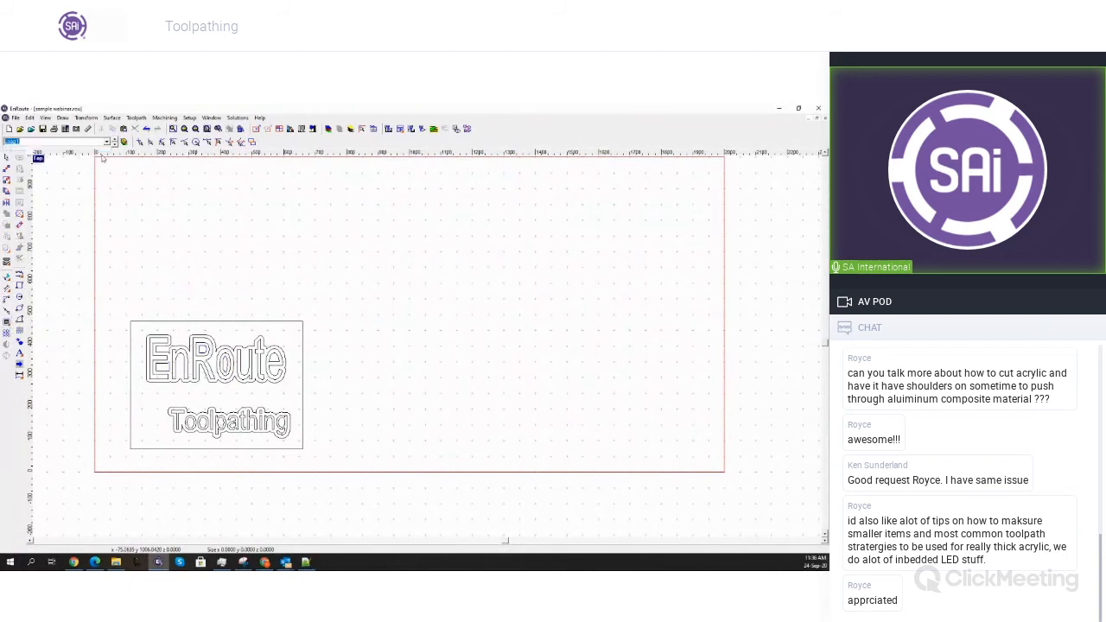
left_click_drag(102, 302, 384, 465)
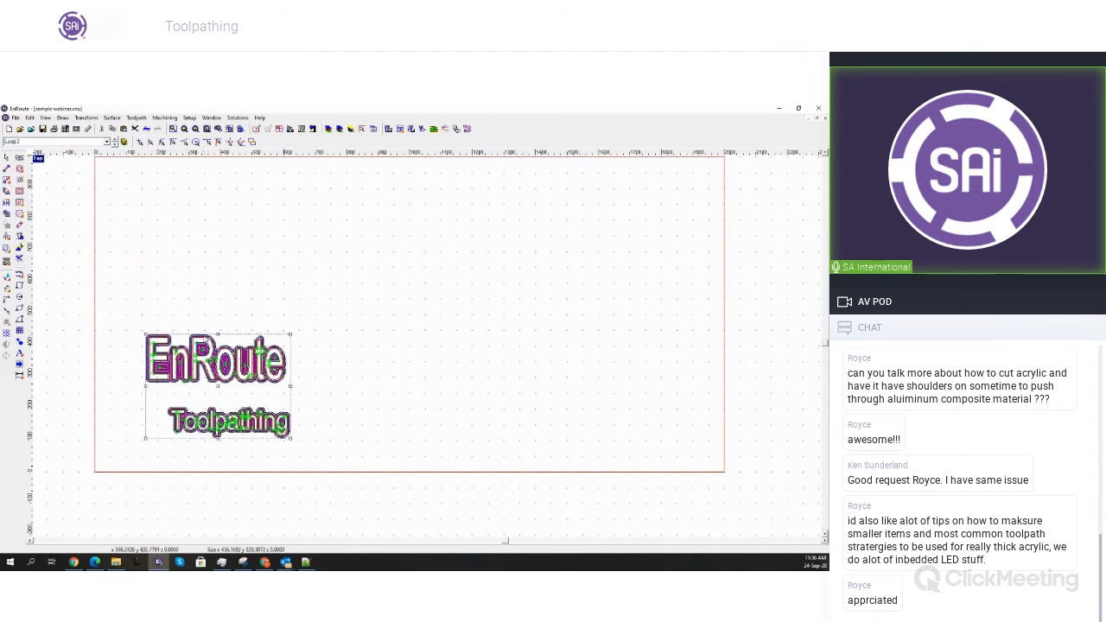
scroll(208, 416, "up", 3)
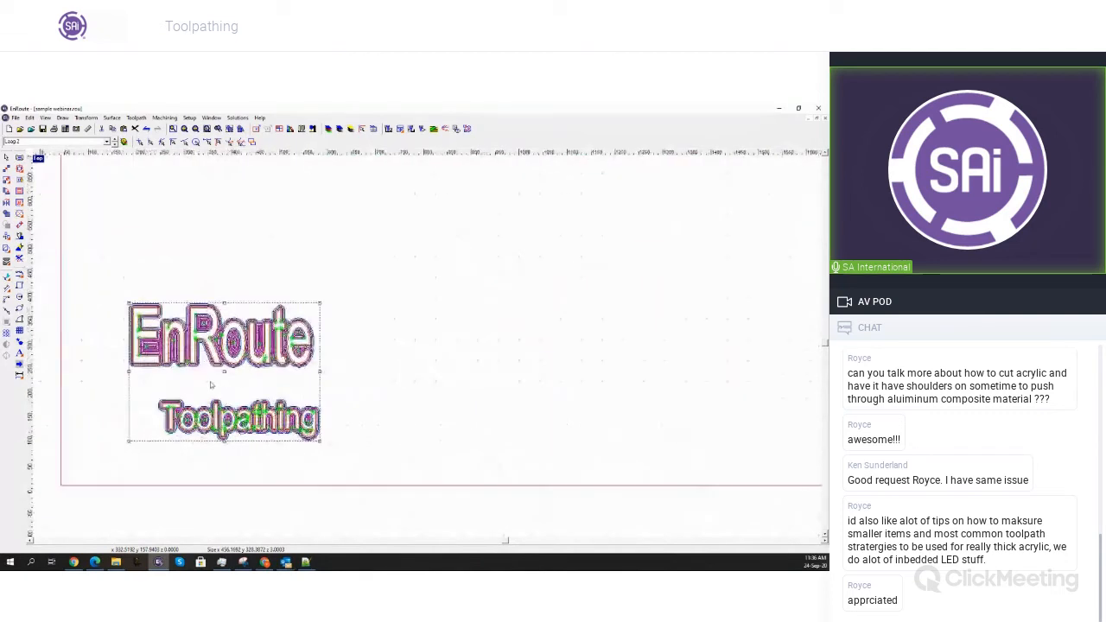
scroll(210, 380, "up", 1)
right_click(251, 313)
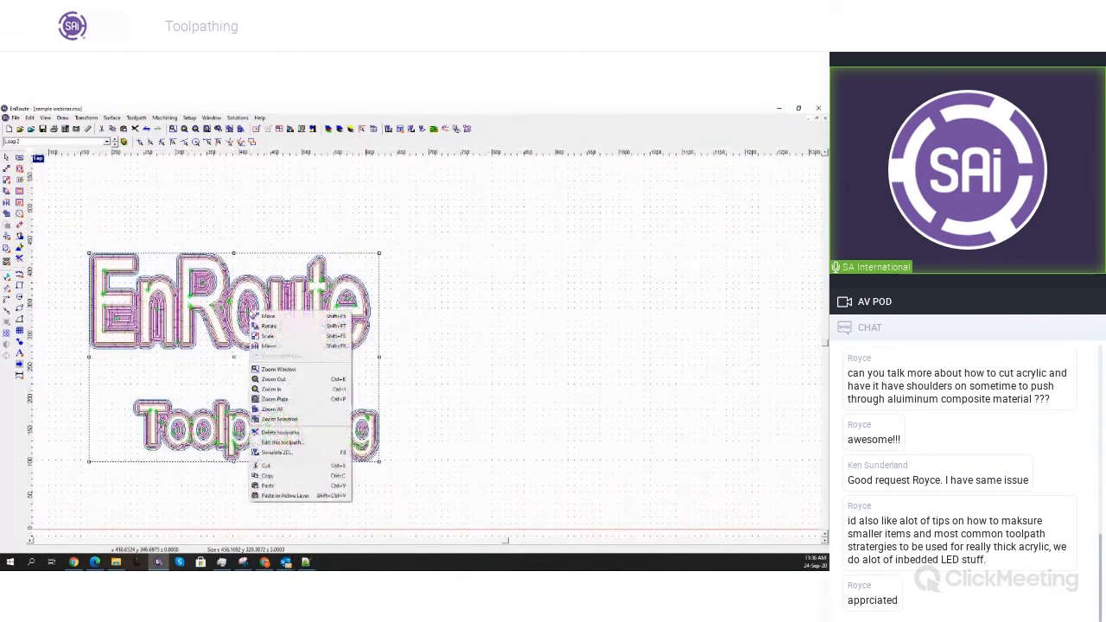
left_click(321, 443)
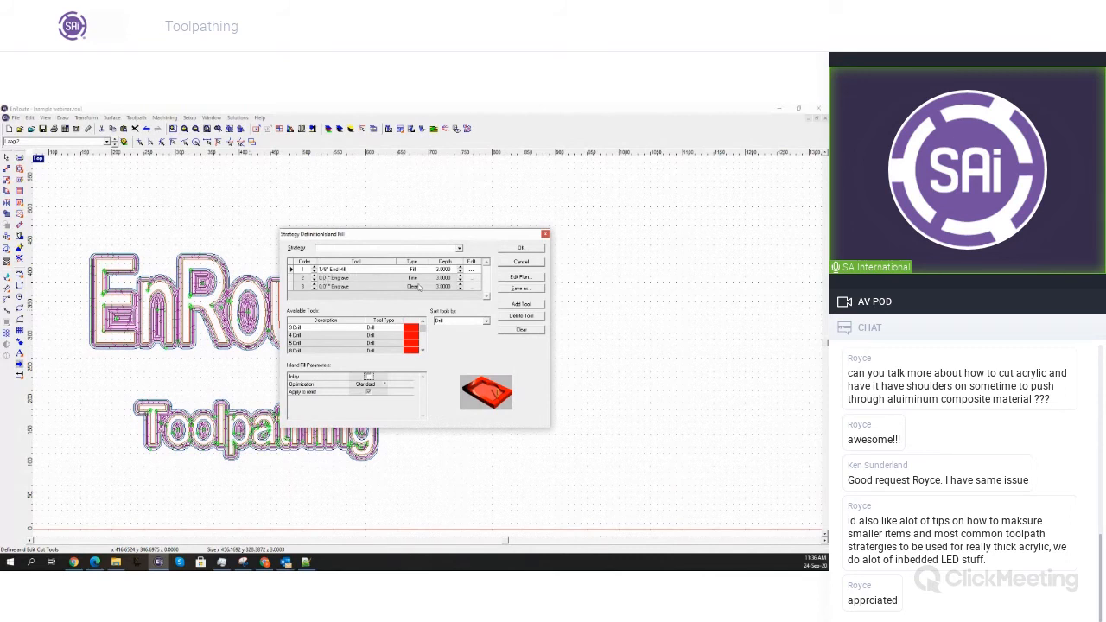
Review the cut definition of the 0.01" Engrave clean pass down to its 3D toolpath option, then cancel the island fill edit
left_click(477, 288)
left_click(477, 287)
left_click_drag(486, 309, 487, 377)
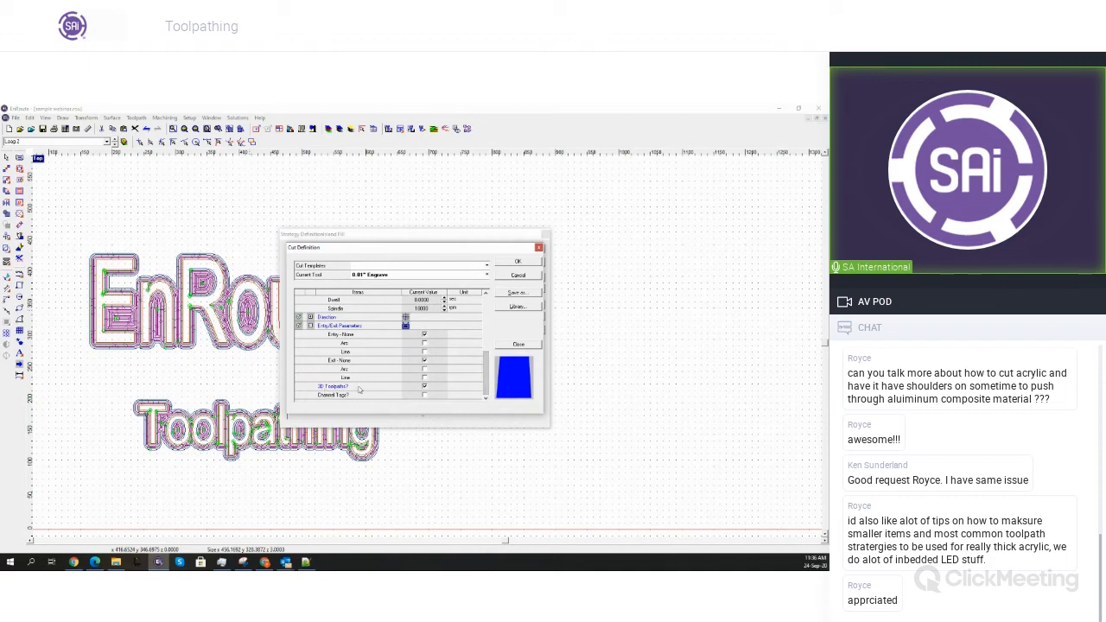
left_click(519, 261)
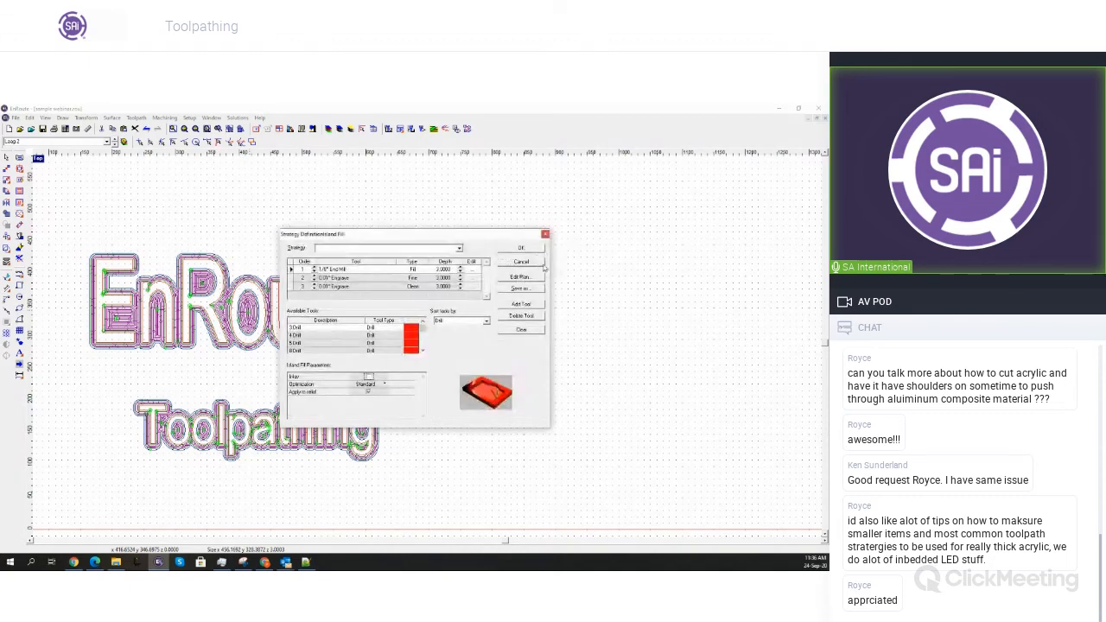
left_click(532, 263)
Simulate the lettering's island fill toolpaths, examine the cut plate in perspective, and return to the top view
left_click(433, 128)
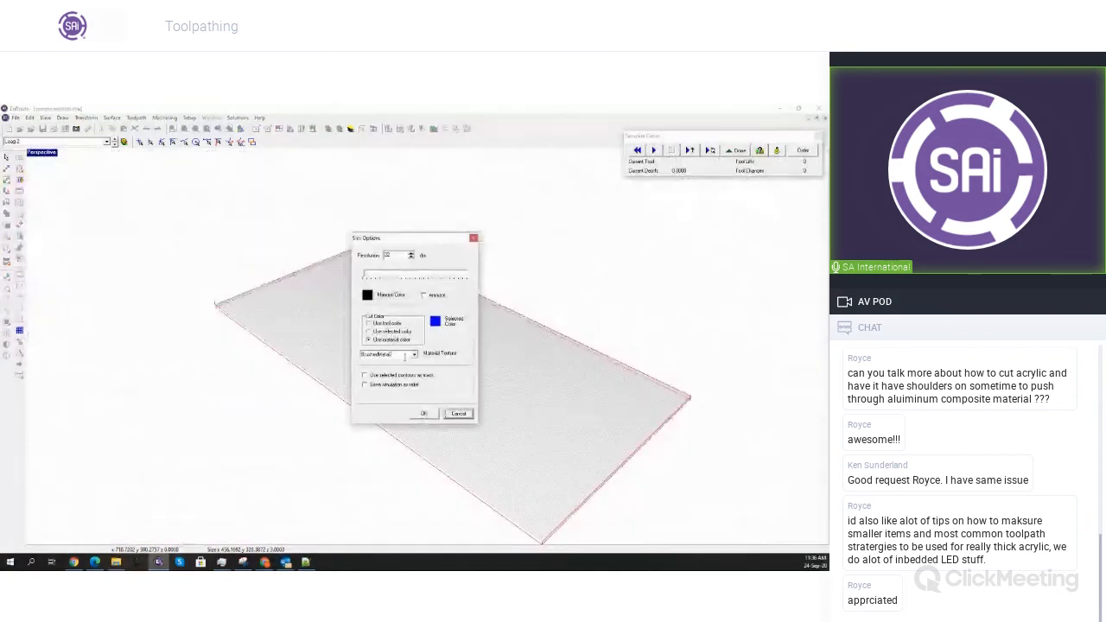
left_click(423, 414)
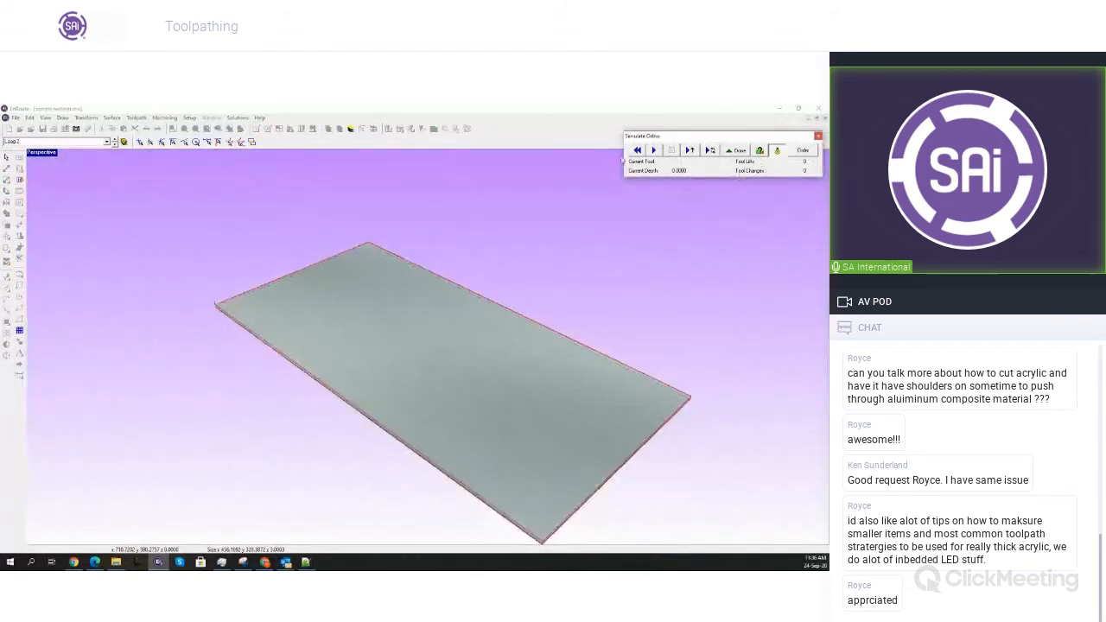
left_click(654, 150)
middle_click_drag(432, 377, 397, 315)
scroll(199, 367, "up", 2)
scroll(397, 316, "up", 2)
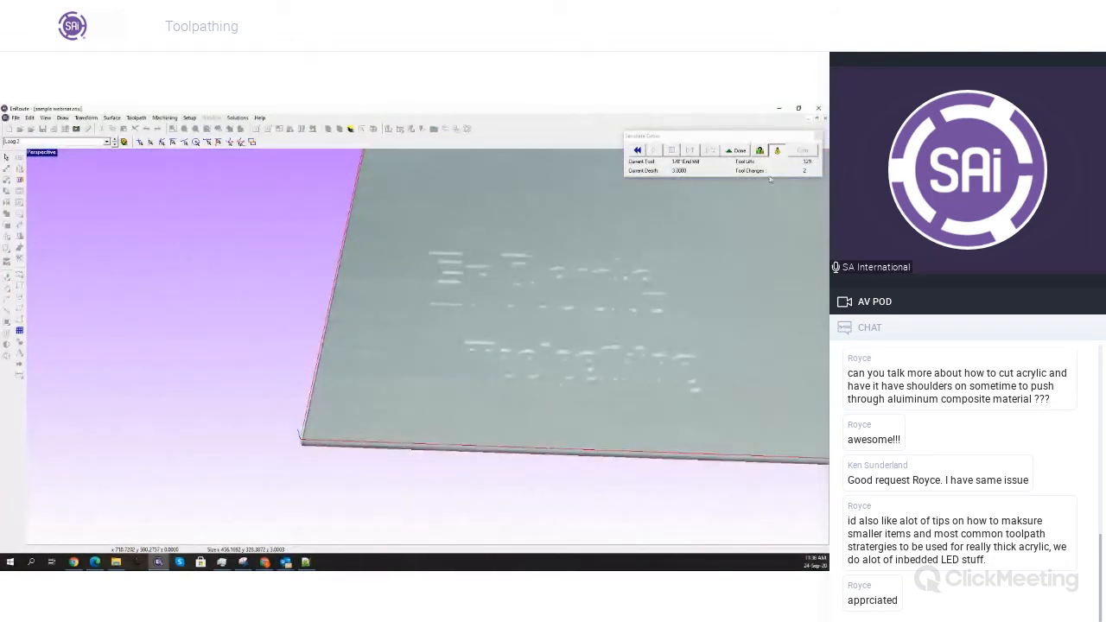
left_click(818, 136)
double_click(40, 154)
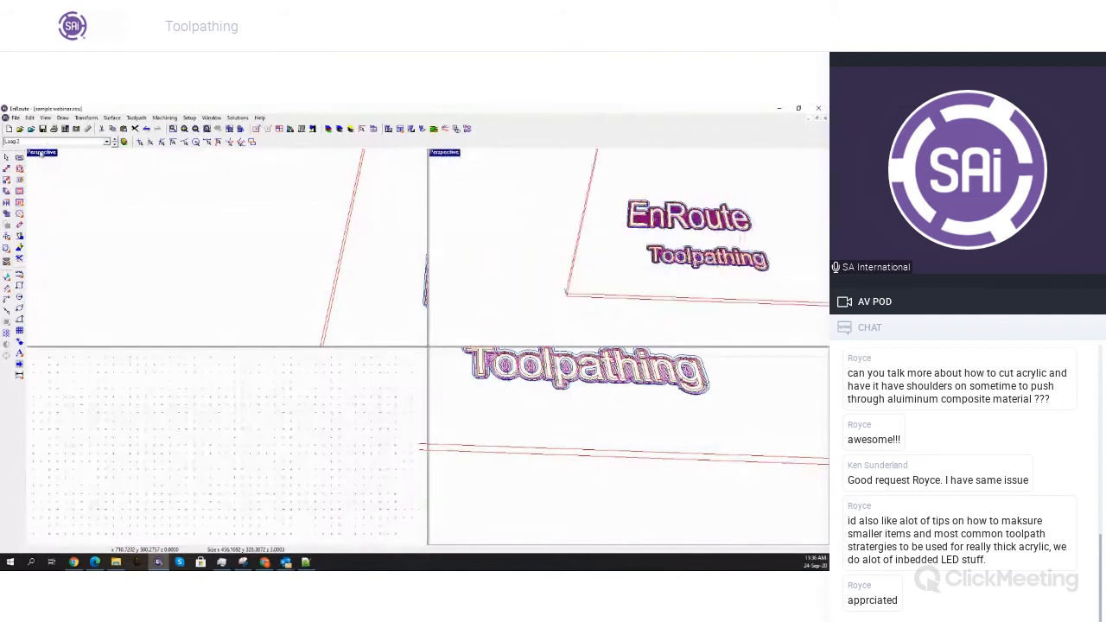
double_click(39, 158)
scroll(270, 257, "down", 2)
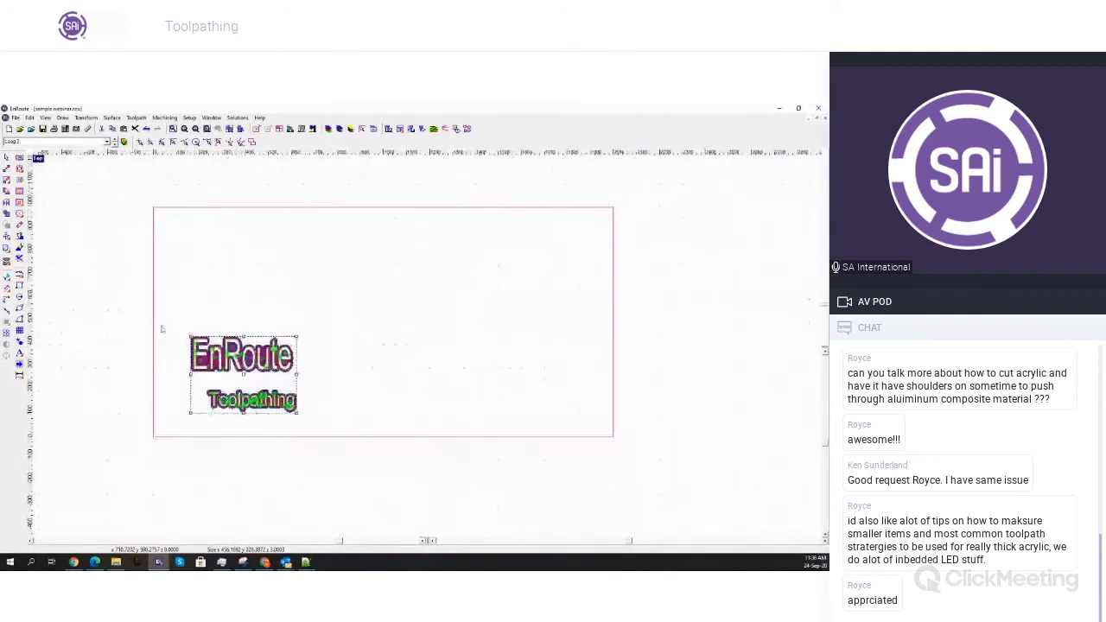
Show all layers and move the entire design closer to the plate's lower-left corner
left_click(280, 237)
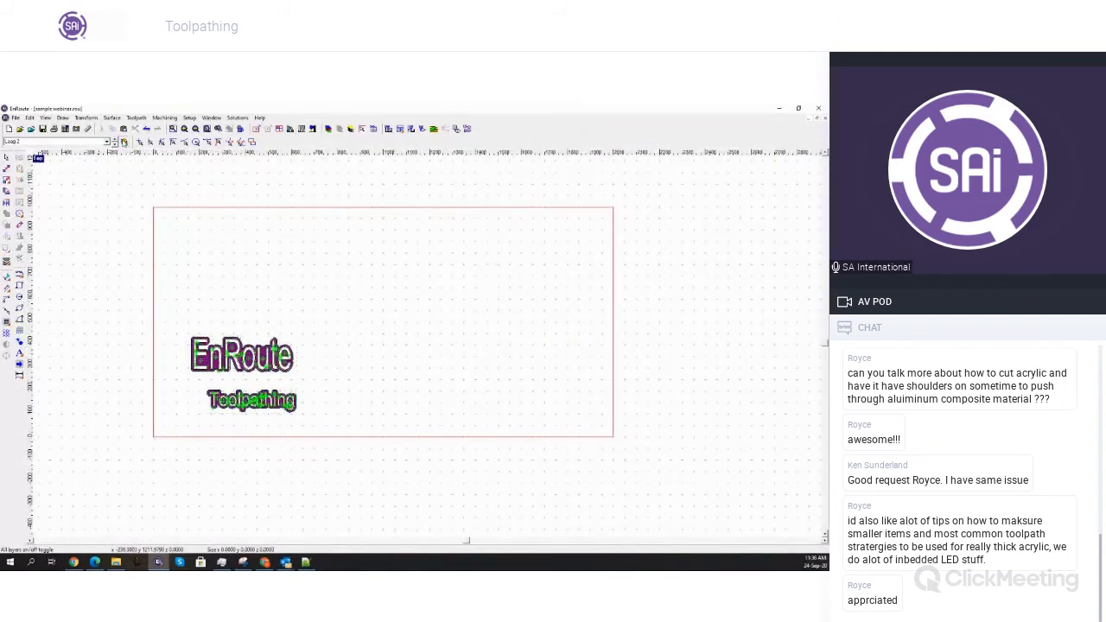
left_click(124, 142)
mouse_move(125, 286)
left_mouse_down()
mouse_move(317, 305)
mouse_move(354, 451)
left_mouse_up()
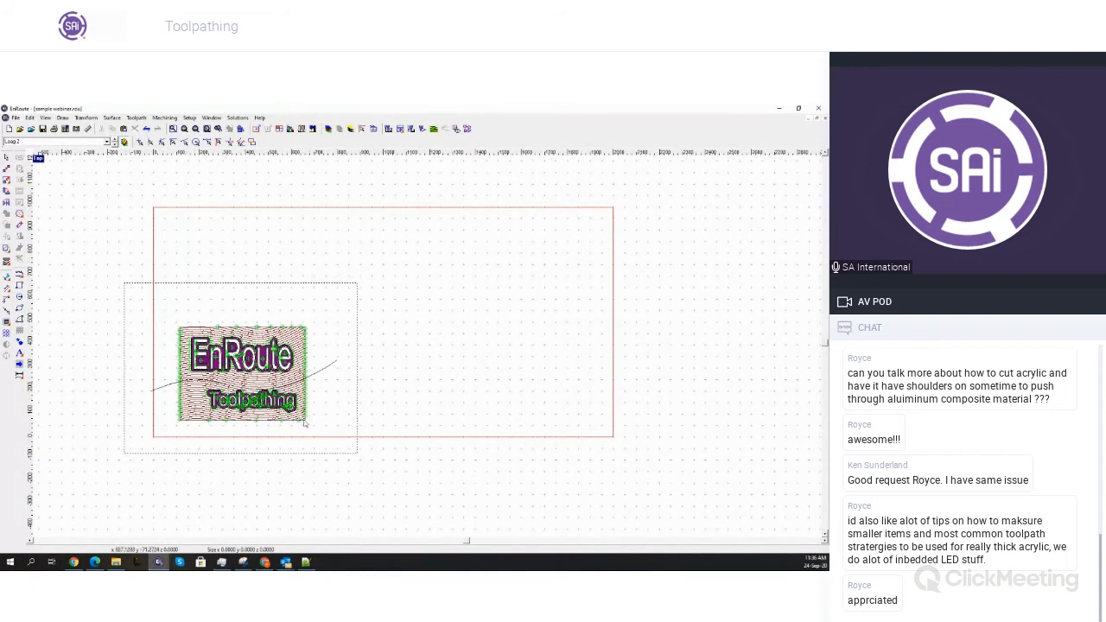
mouse_move(246, 376)
left_mouse_down()
mouse_move(219, 390)
mouse_move(228, 385)
left_mouse_up()
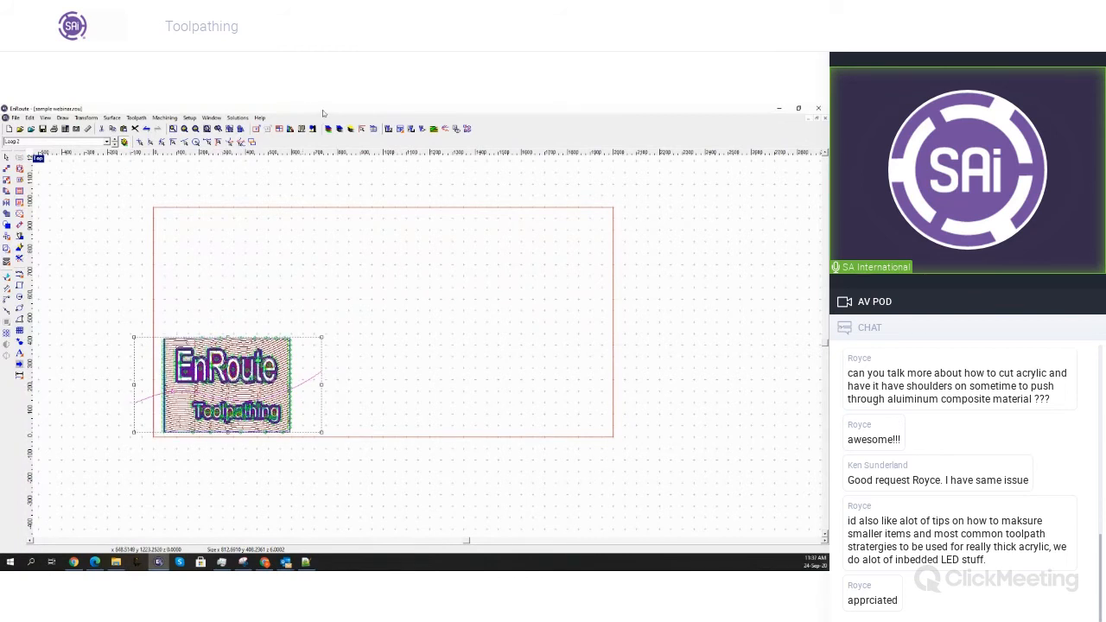
Redefine the plate as 600 mm wide and 600 mm high
left_click(259, 130)
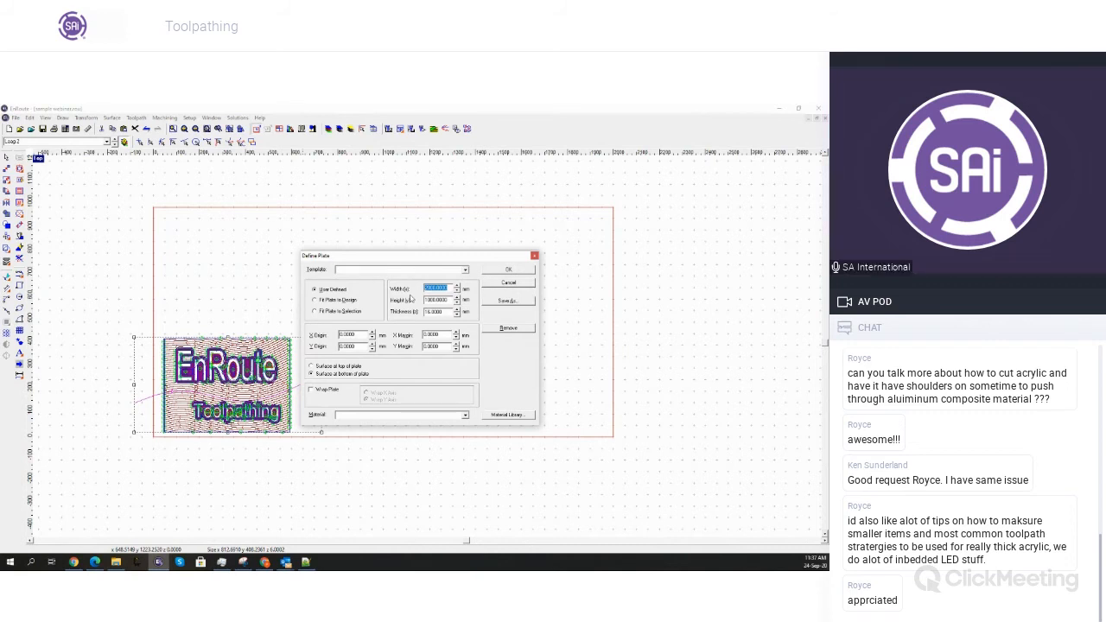
type("600")
key("Tab")
type("6")
key("Tab")
left_click(527, 271)
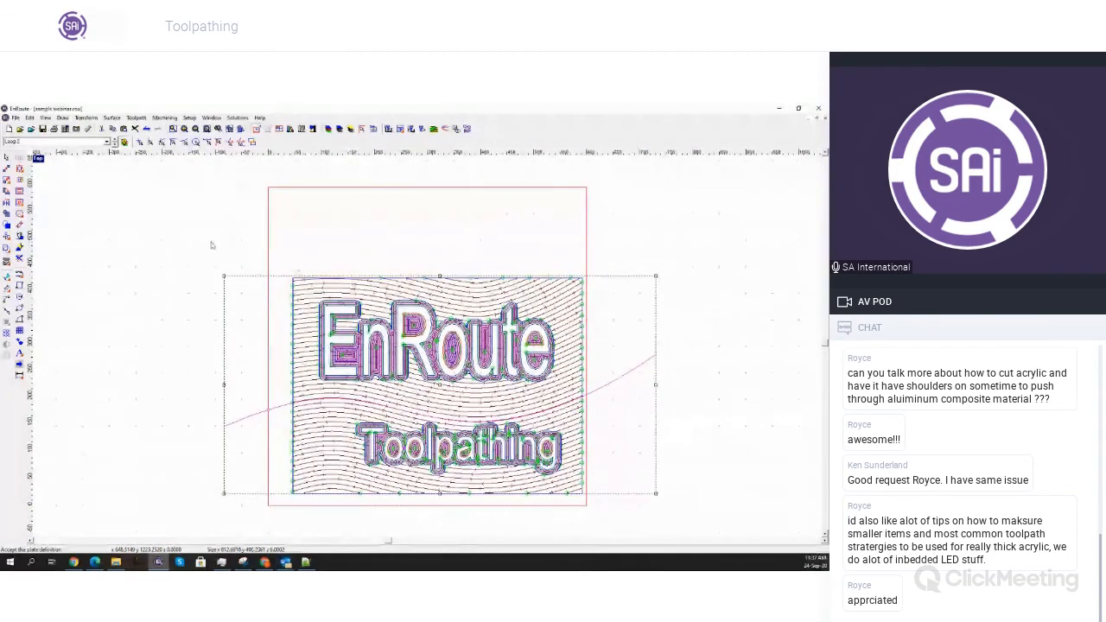
scroll(753, 555, "down", 1)
key("F5")
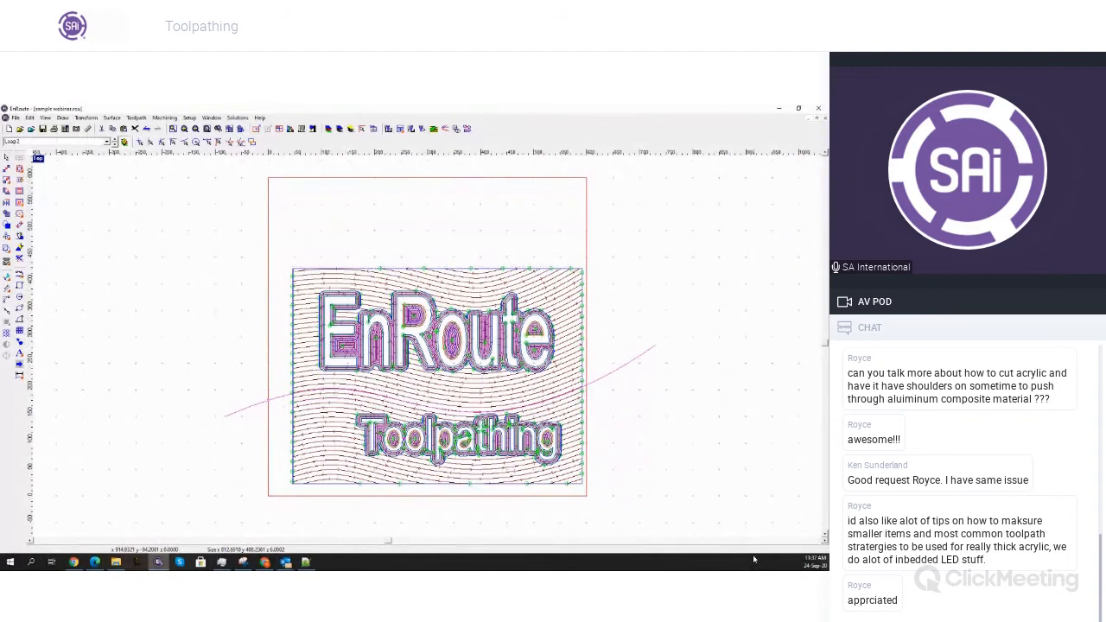
Clear the selection and run a rendered simulation of all the sign's toolpaths on the plate
left_click(694, 362)
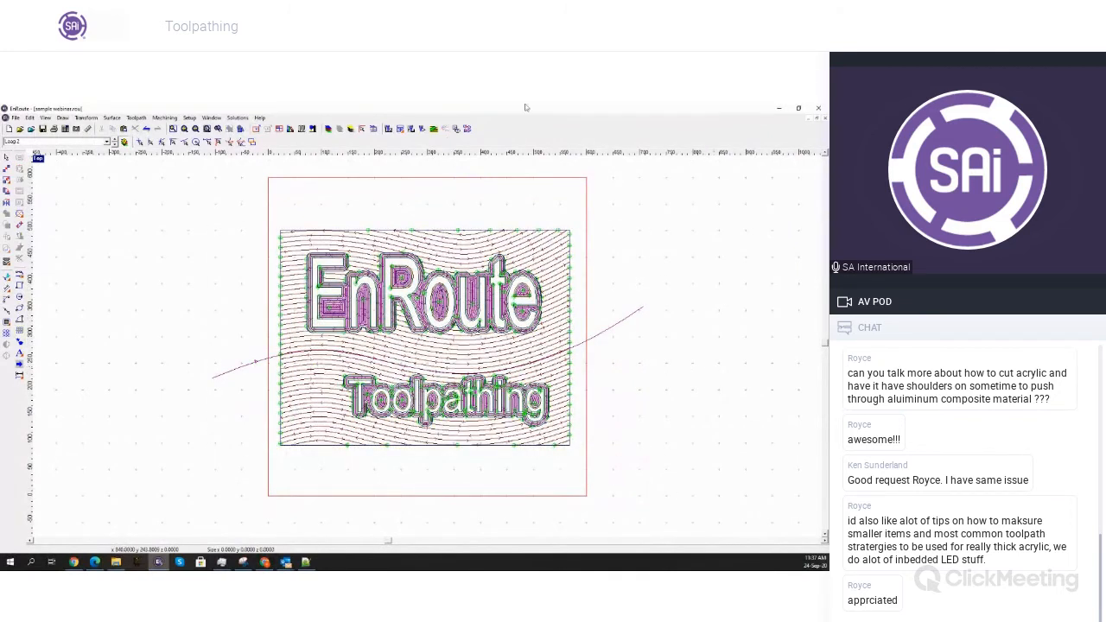
left_click(434, 129)
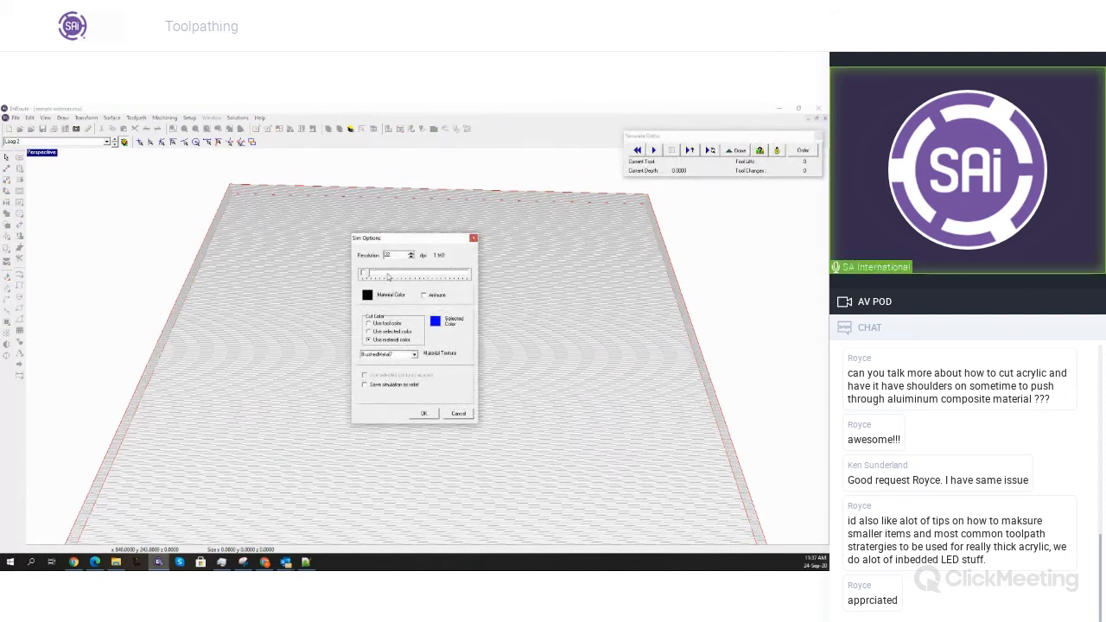
left_click(424, 413)
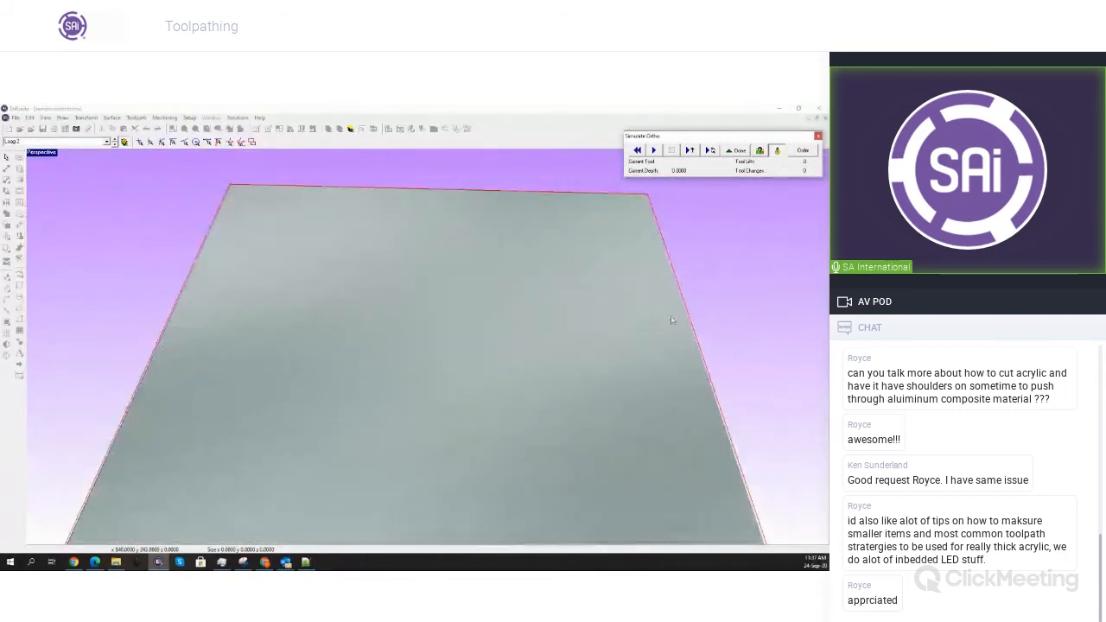
left_click(653, 150)
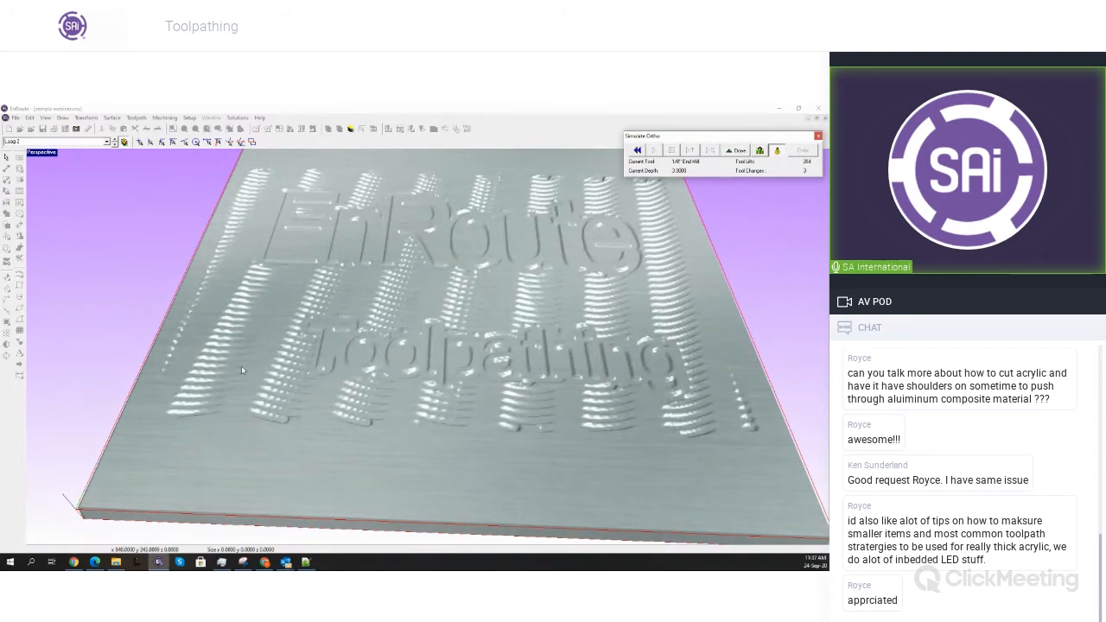
Examine the engraved lettering and wavy background on the simulated plate up close, close the simulation, and return to the top view
middle_click_drag(231, 336, 501, 257)
middle_click_drag(255, 509, 334, 351)
scroll(343, 362, "up", 4)
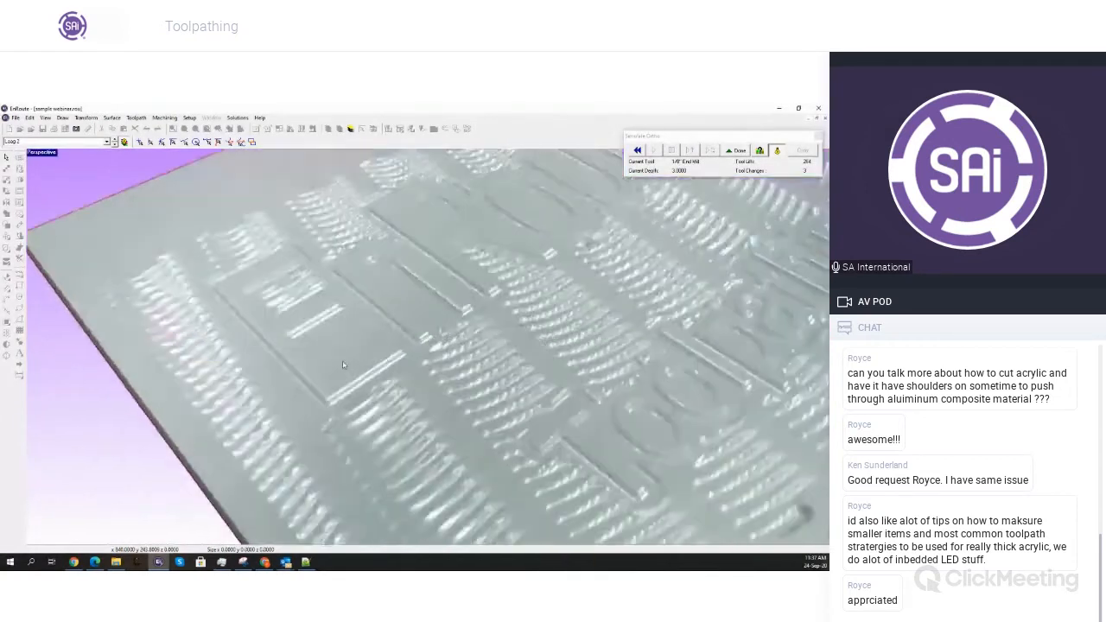
middle_click_drag(505, 372, 650, 349)
scroll(382, 420, "down", 3)
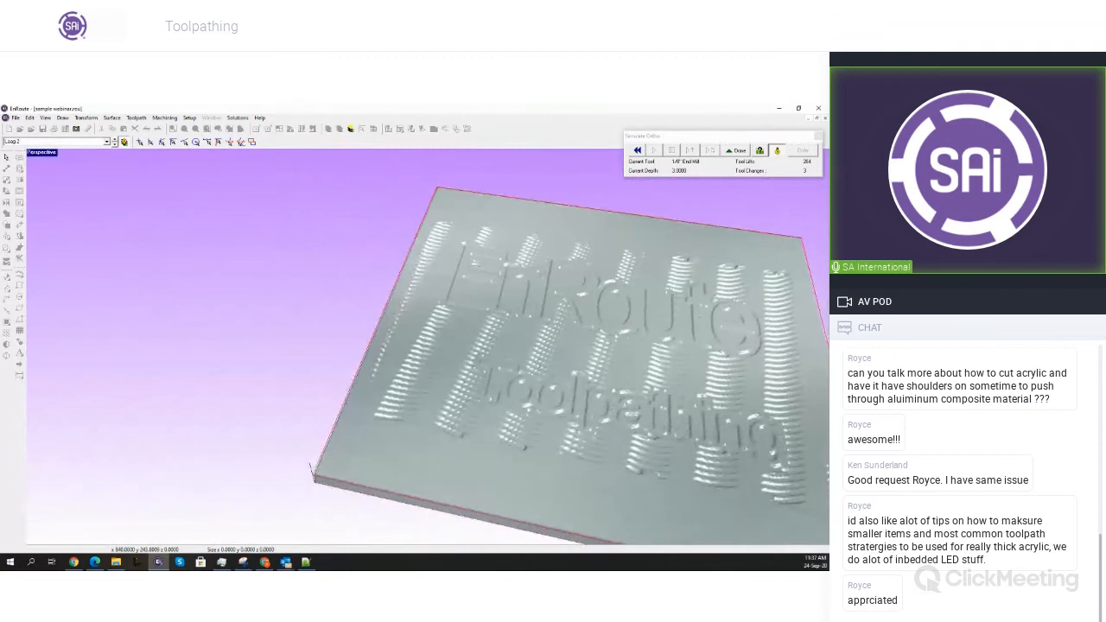
left_click(818, 138)
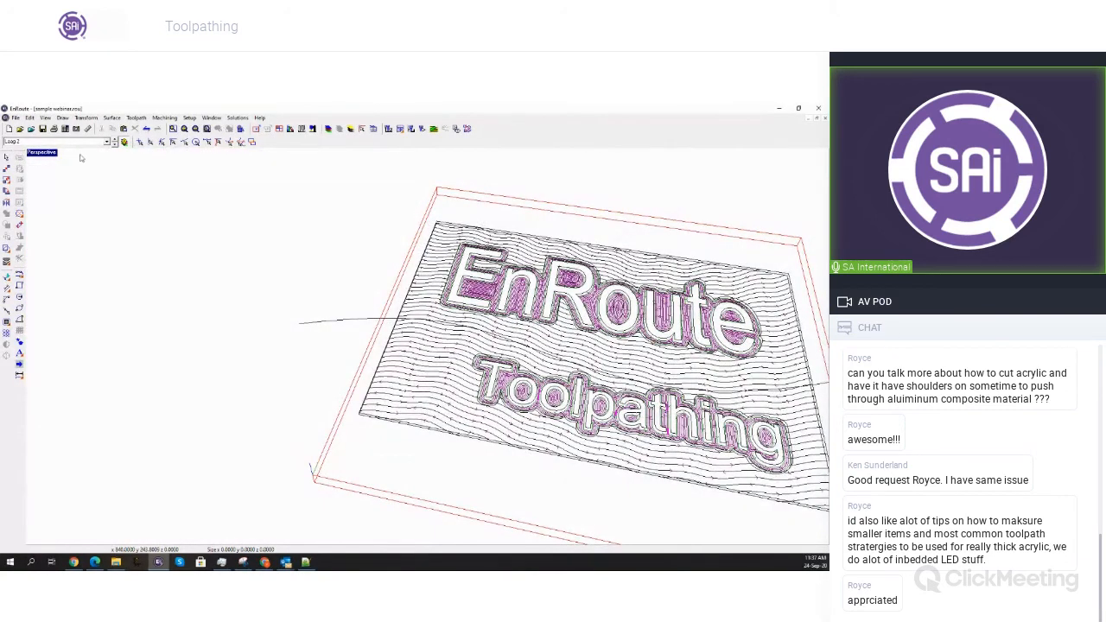
double_click(53, 153)
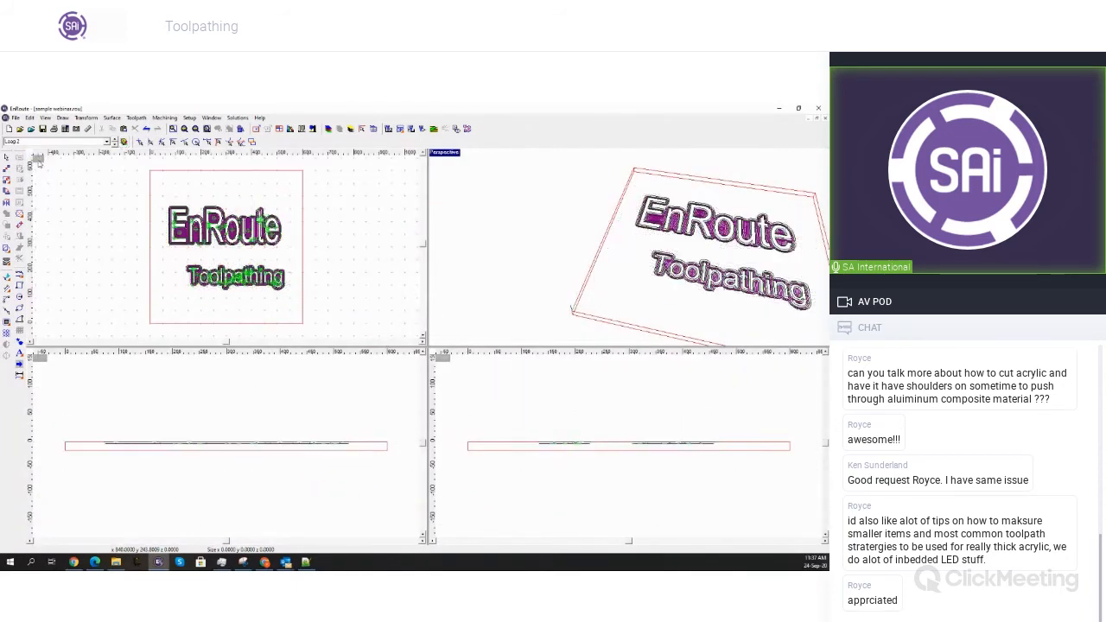
double_click(38, 161)
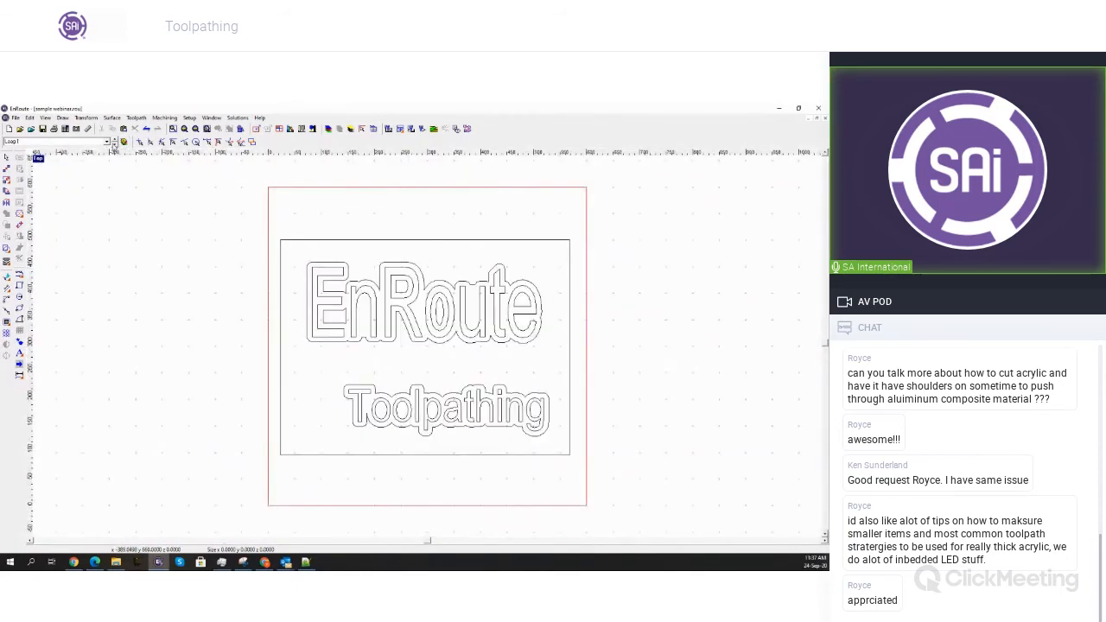
Show only the wavy background engraving's layer and simulate its toolpaths
left_click(457, 258)
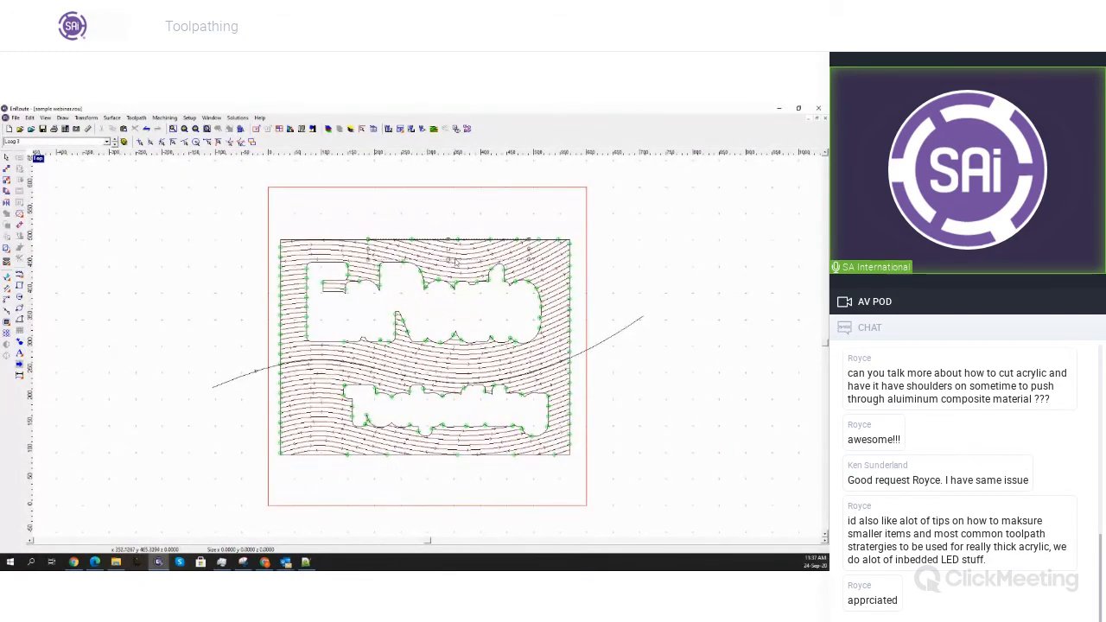
left_click_drag(167, 216, 532, 417)
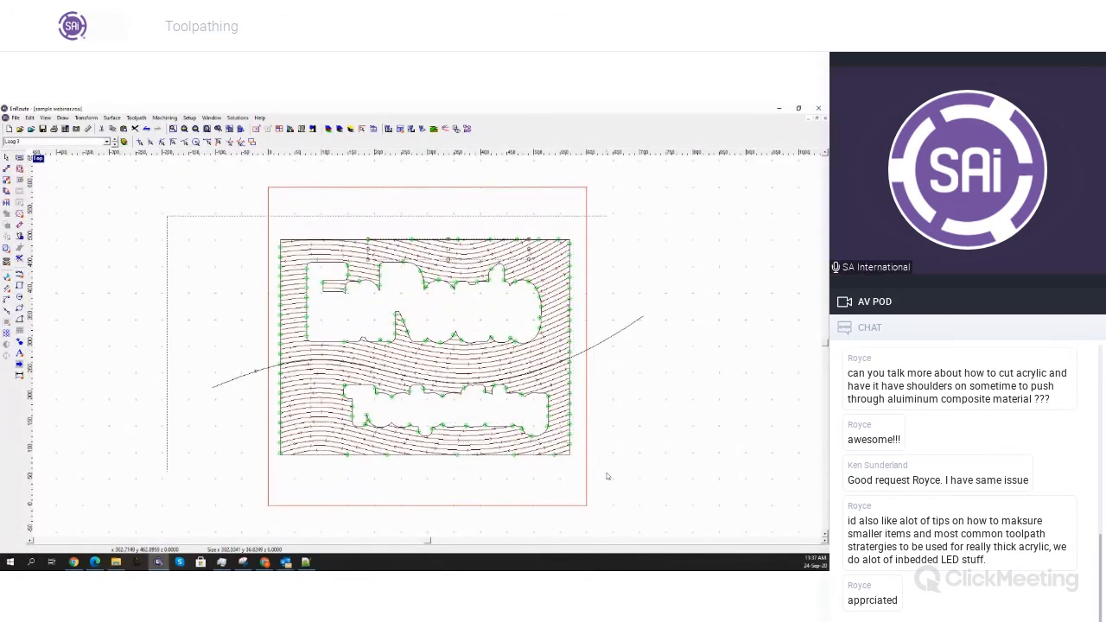
right_click(557, 298)
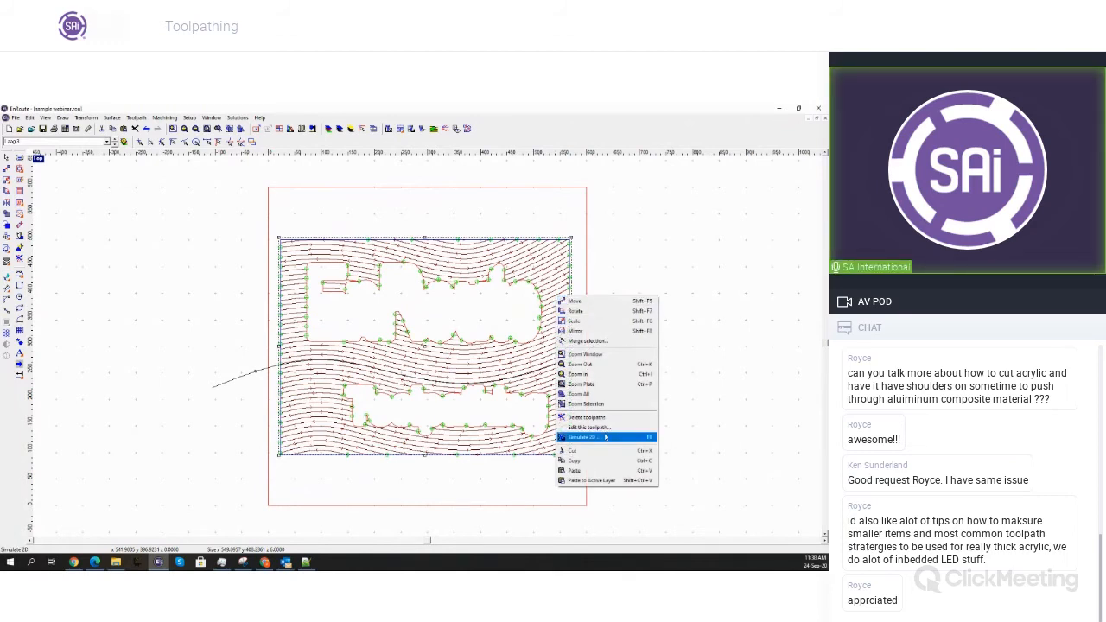
left_click(373, 180)
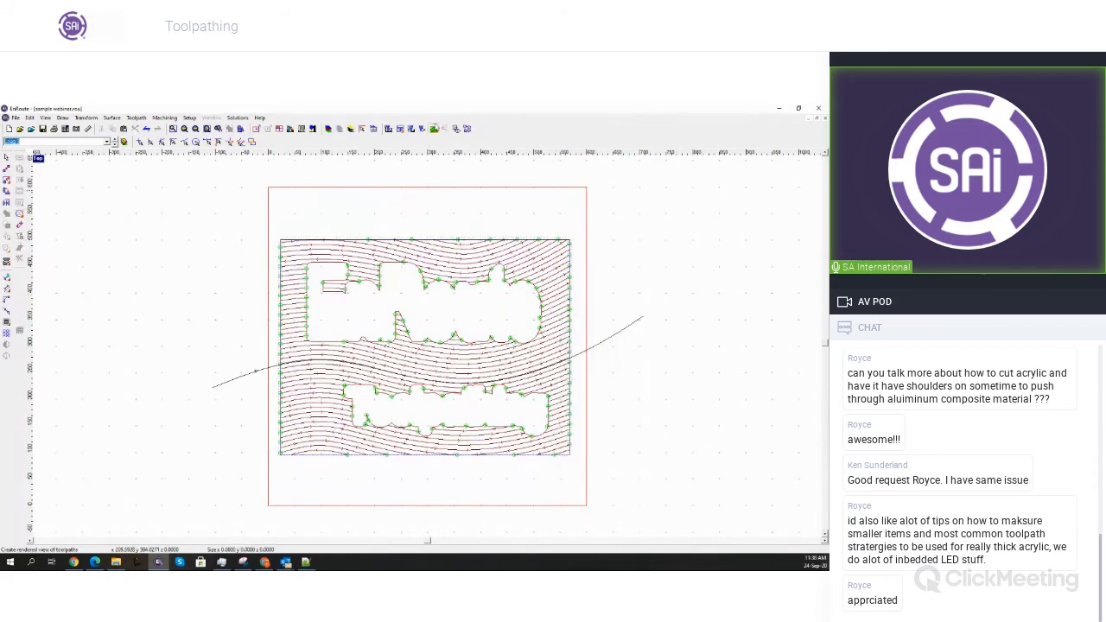
left_click(434, 128)
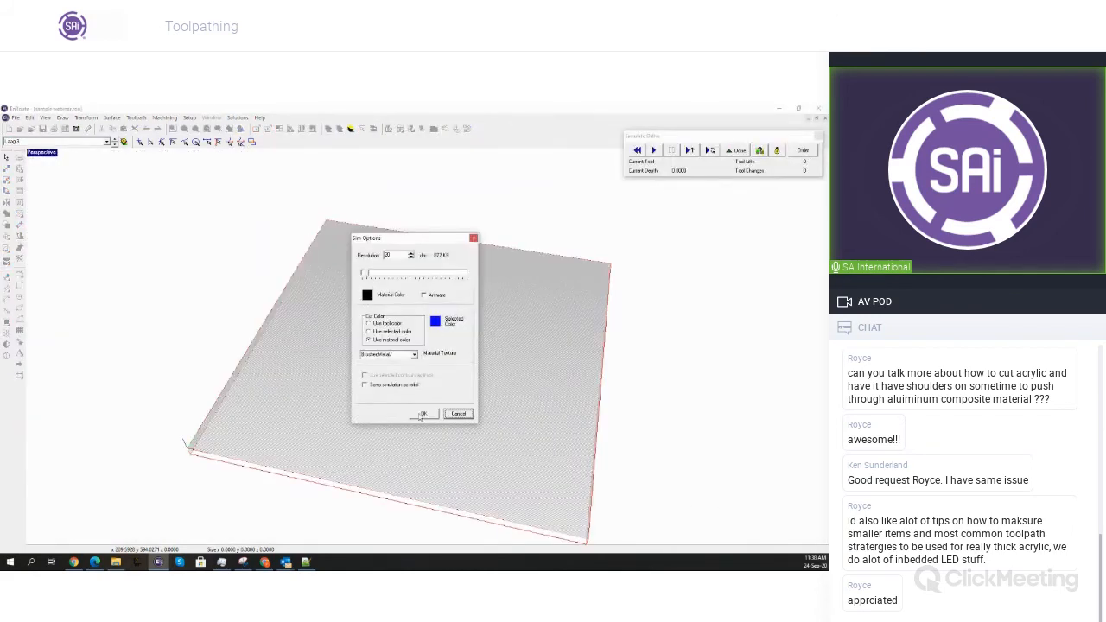
left_click(422, 414)
left_click(778, 151)
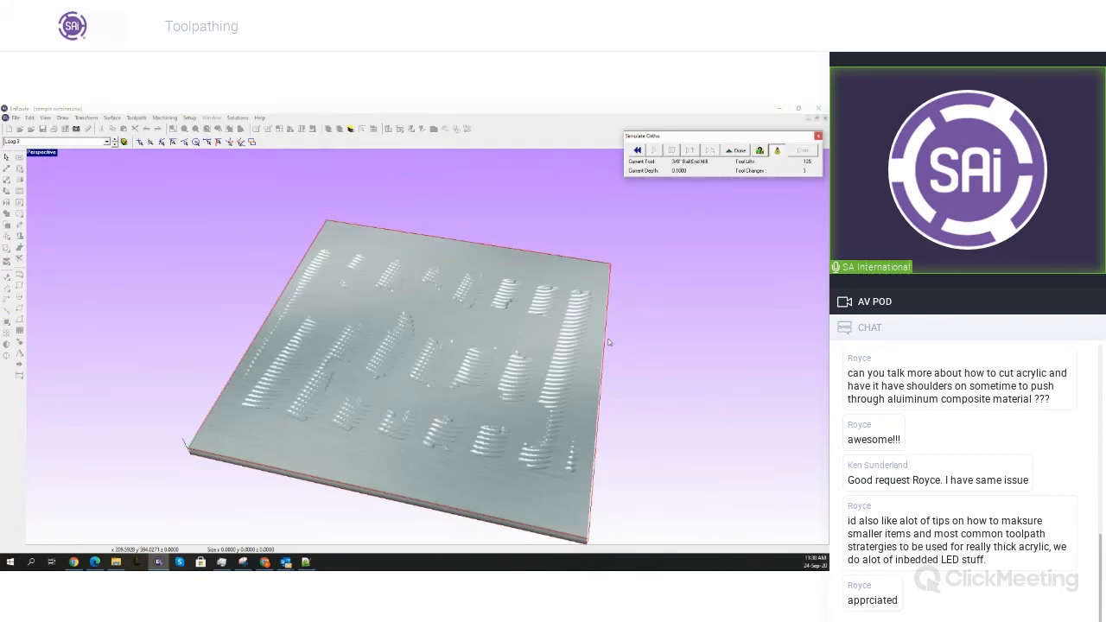
Examine the simulated background engraving from a low angle, close the simulation, and return to the top view
mouse_move(608, 343)
middle_mouse_down()
mouse_move(565, 365)
mouse_move(520, 335)
mouse_move(504, 358)
mouse_move(347, 381)
mouse_move(377, 399)
middle_mouse_up()
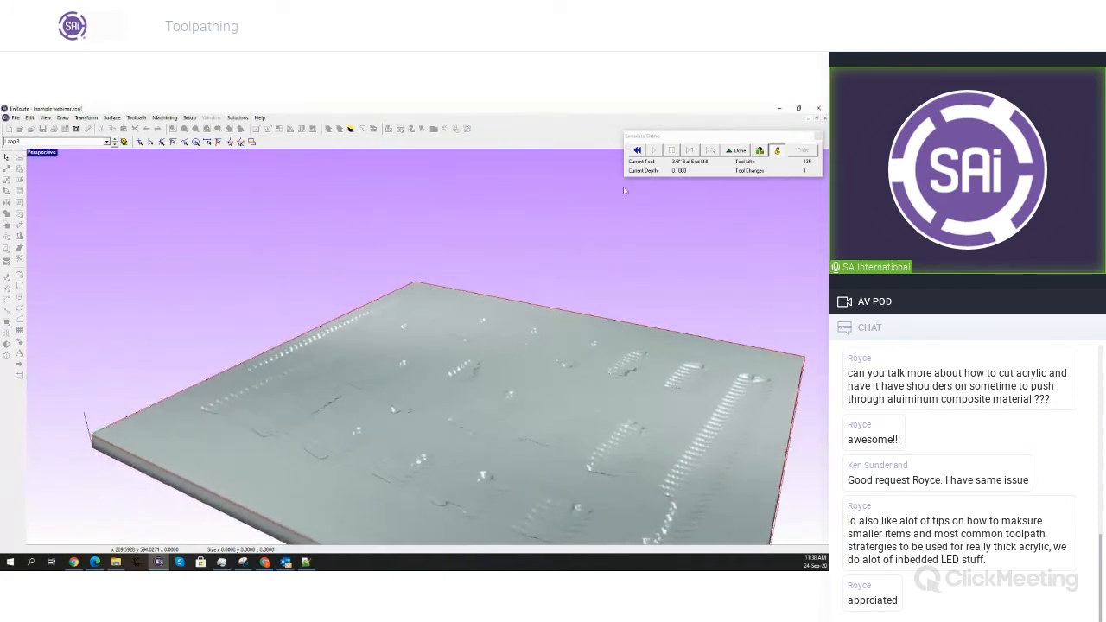
left_click(818, 136)
double_click(32, 154)
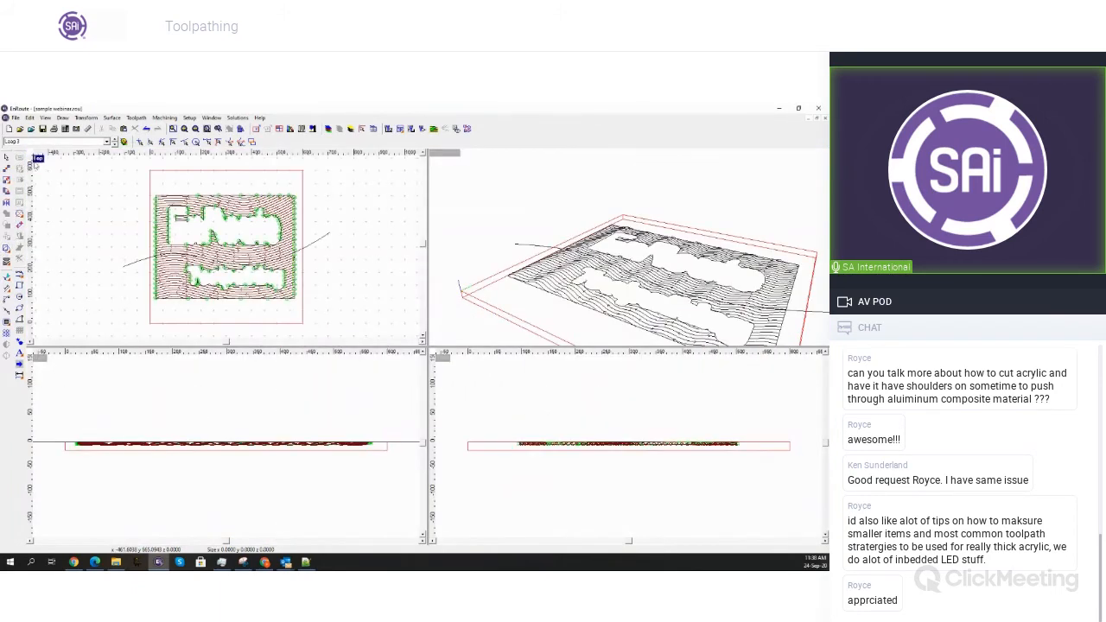
double_click(37, 158)
Review the background engraving's strategy definition, including its 3/8" Ball End Mill and engrave parameters, then cancel the edit
left_click(423, 242)
right_click(423, 242)
left_click(477, 372)
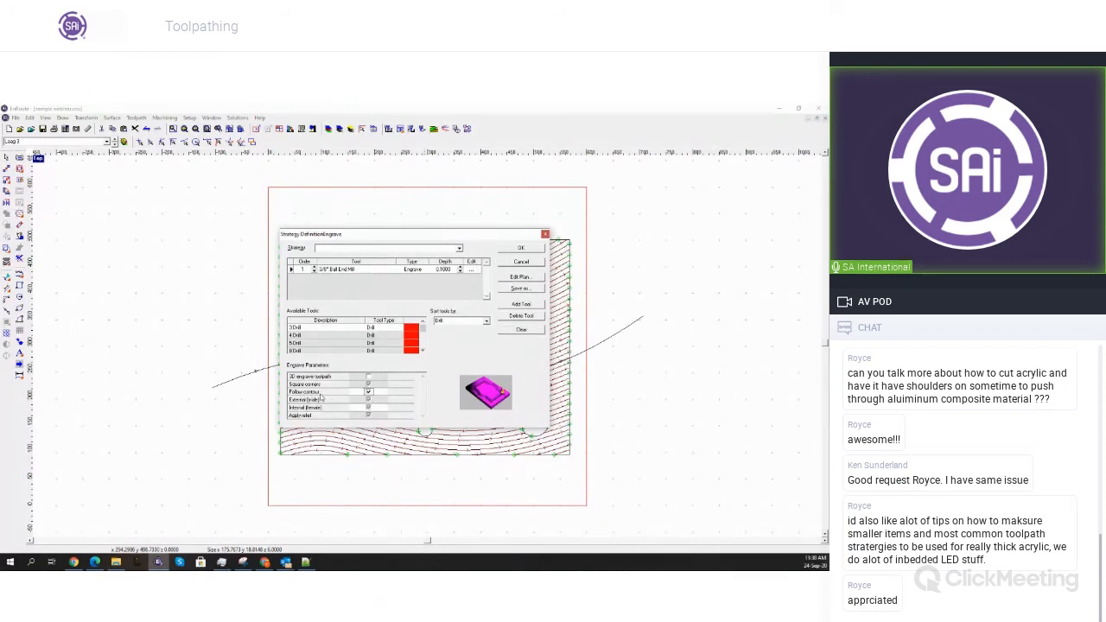
left_click(537, 263)
Check the background engraving in the four-view layout, return to the top view, and clear the toolpath selection
double_click(37, 159)
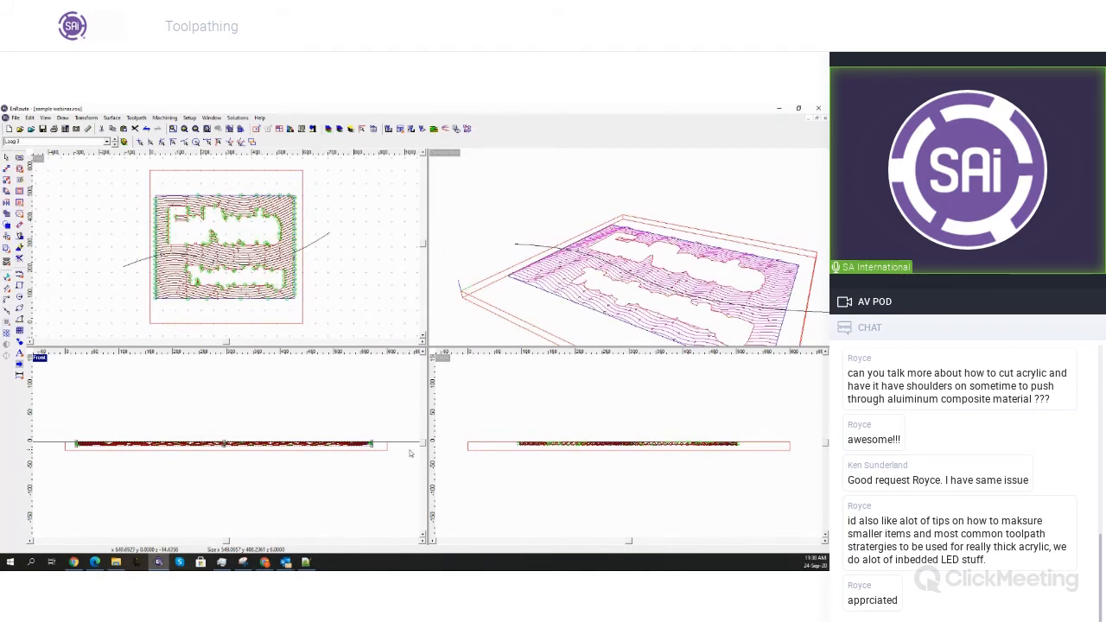
double_click(36, 160)
left_click_drag(165, 226, 352, 394)
left_click(185, 178)
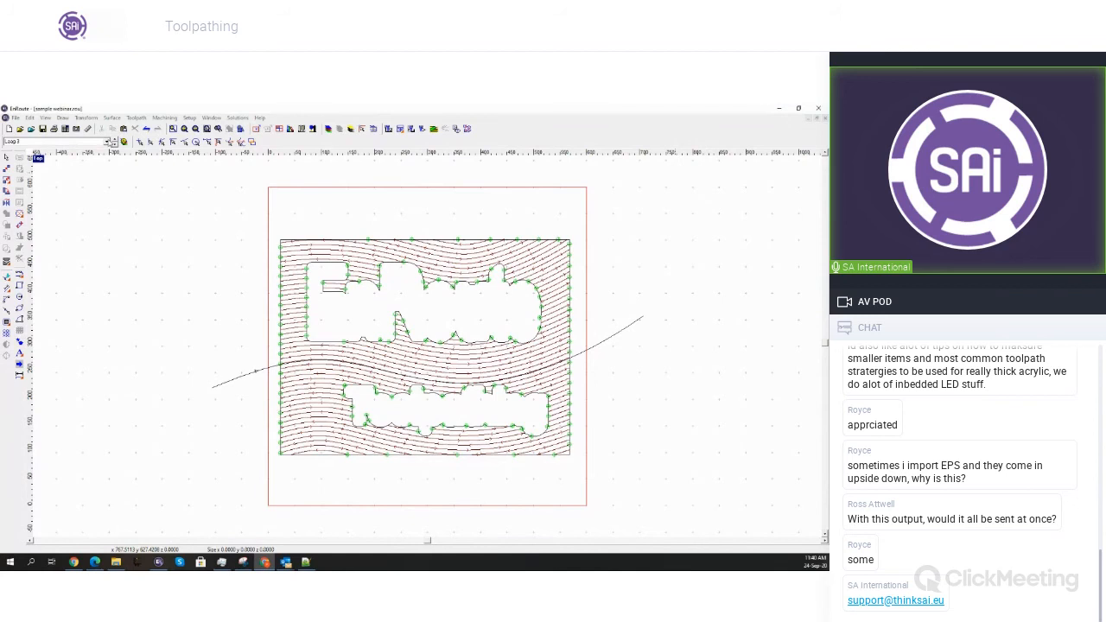
Show all the sign's layers together, and compare them with the lettering toolpath layer shown by itself
left_click(107, 142)
left_click(87, 156)
left_click(108, 142)
left_click(99, 160)
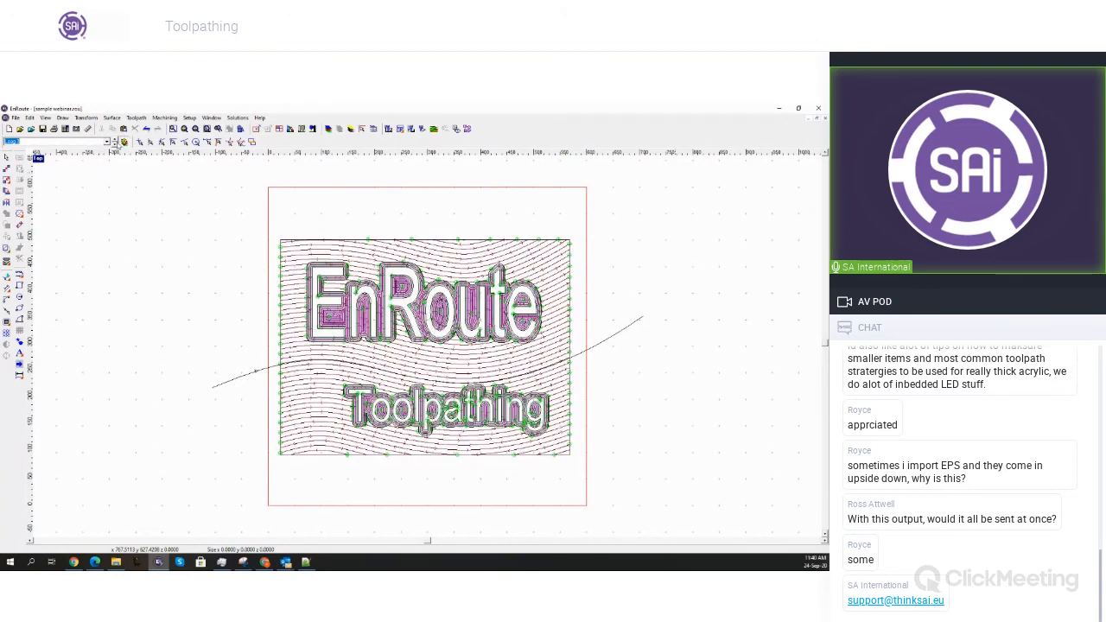
left_click(115, 144)
left_click(122, 144)
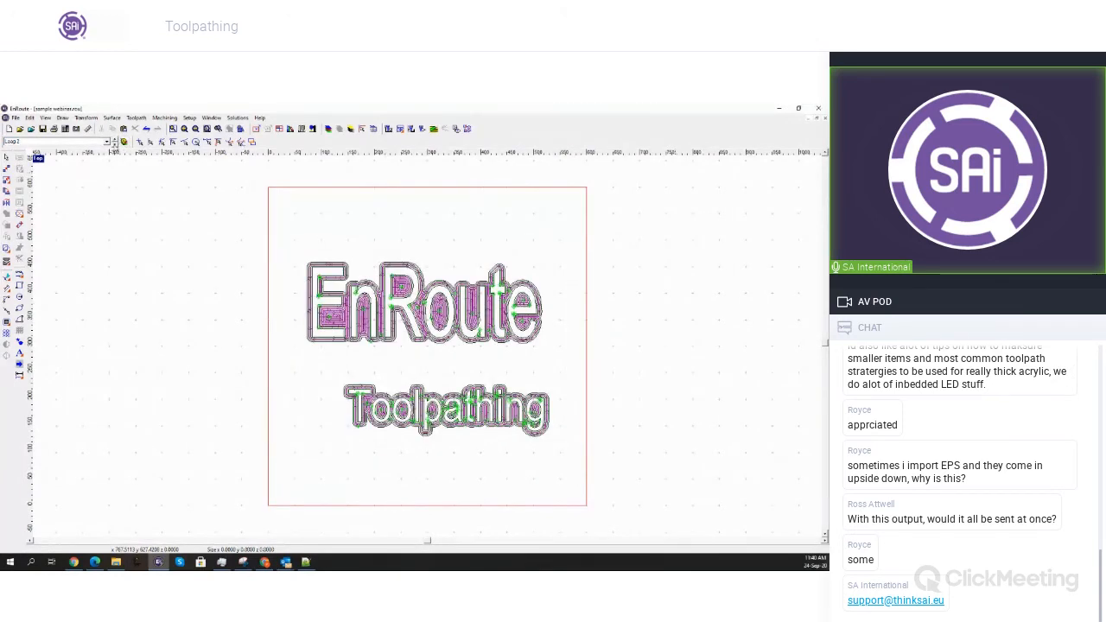
Copy the border rectangle from the first layer and paste it into a new layer
left_click(364, 240)
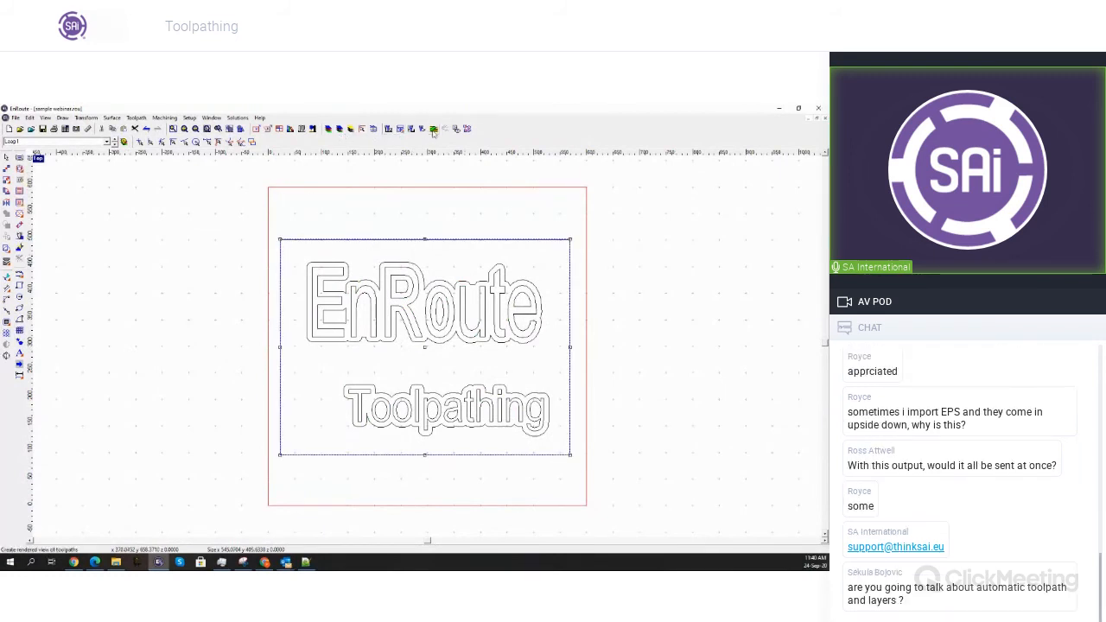
left_click(328, 128)
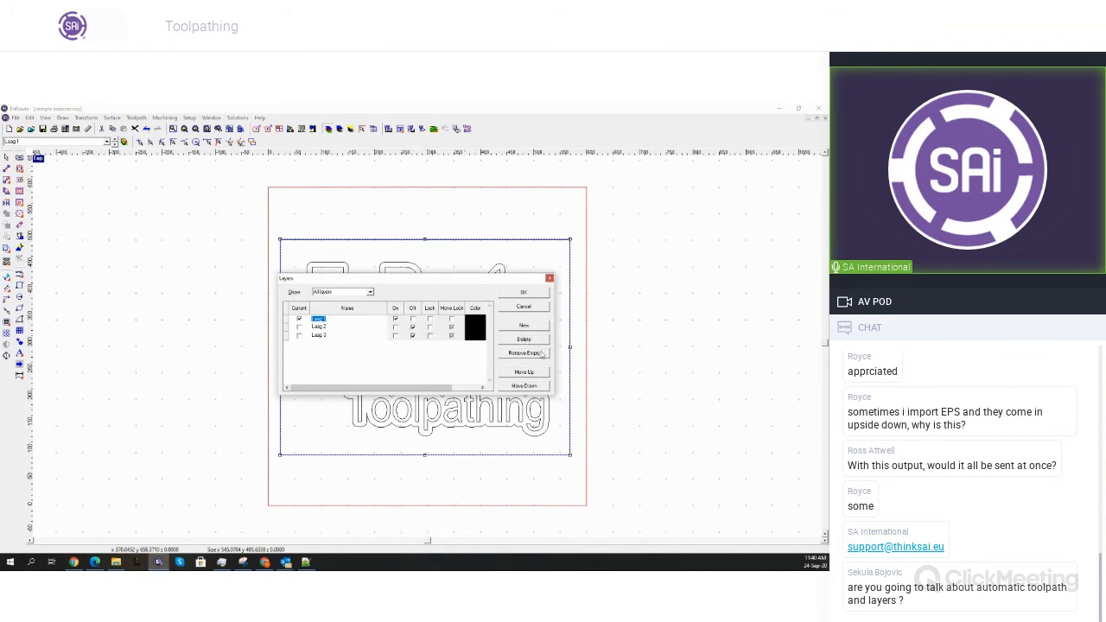
left_click(524, 326)
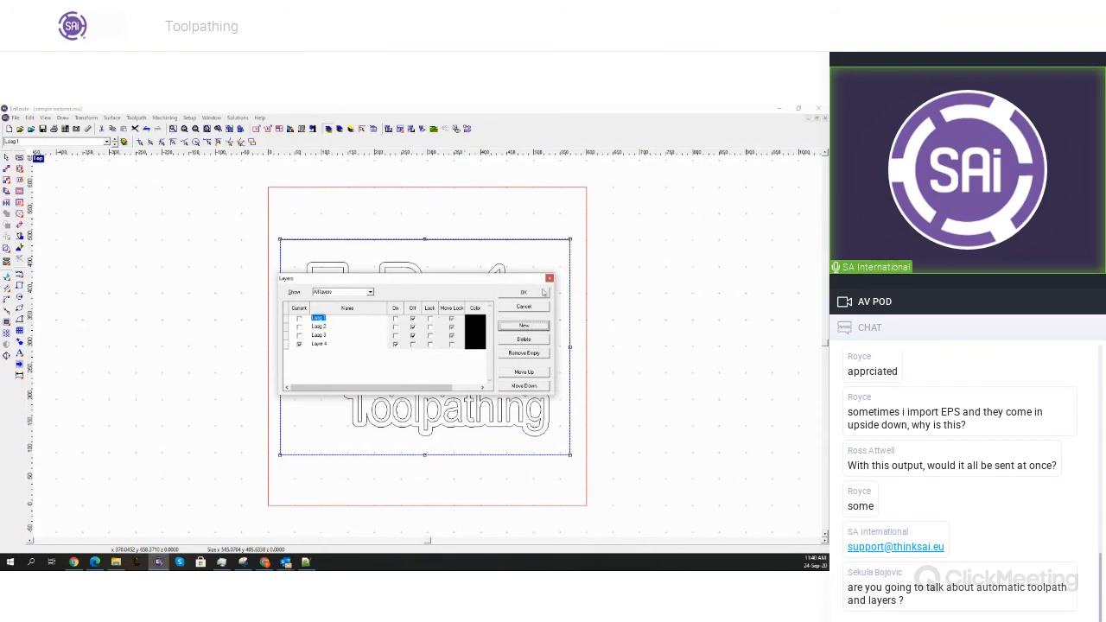
left_click(544, 293)
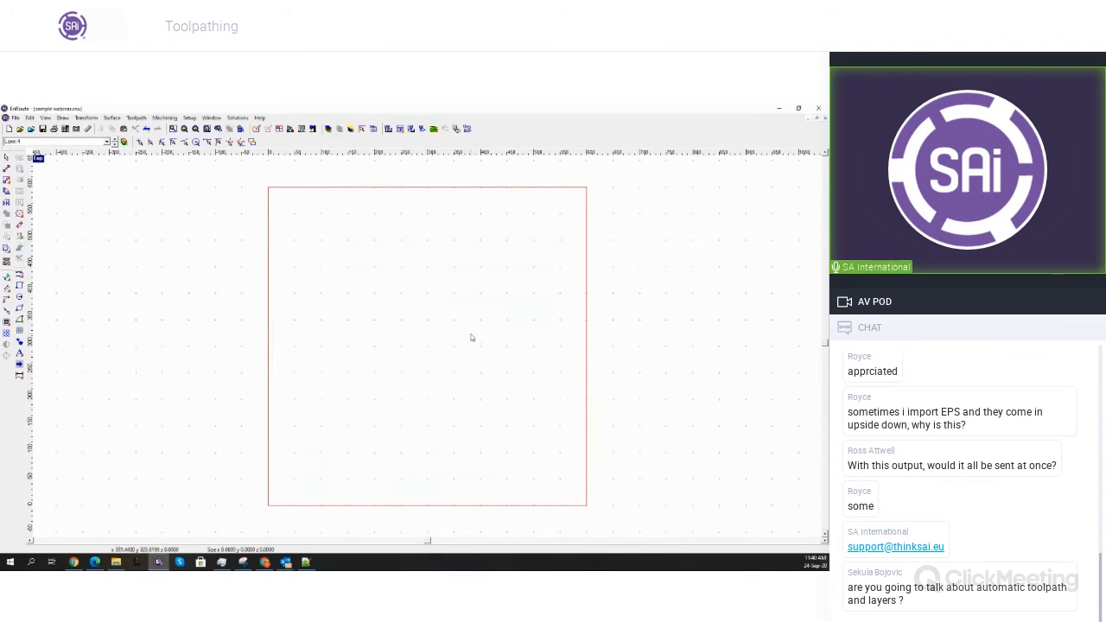
key("ctrl+v")
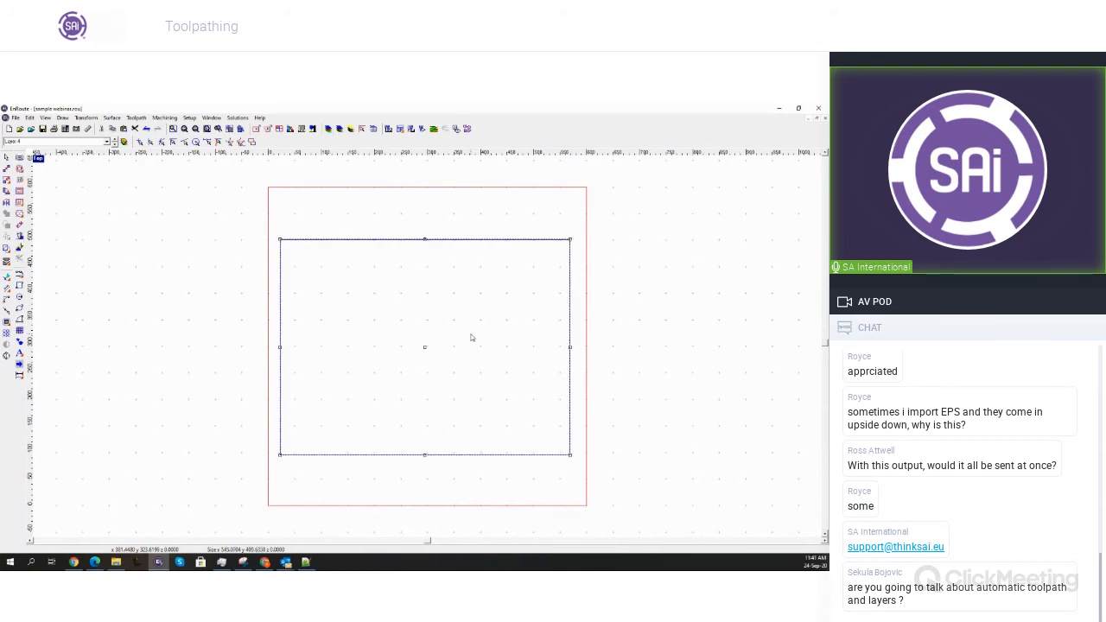
Start a router offset for the pasted rectangle and remove both listed tools, 10mm MDF 2W and 45deg Vcut
left_click(19, 169)
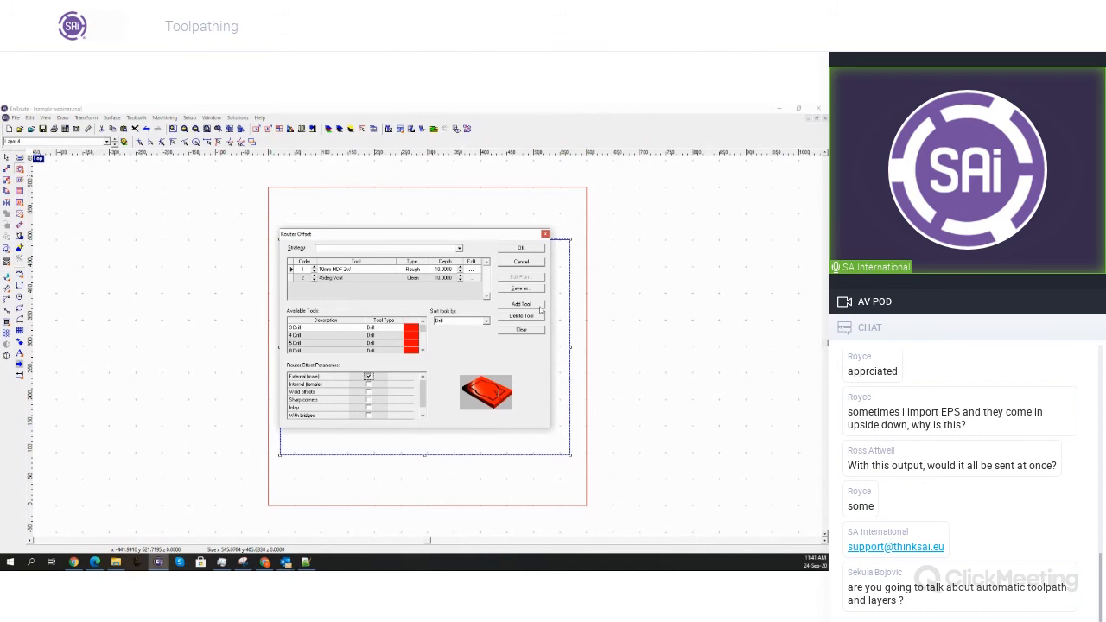
left_click(521, 316)
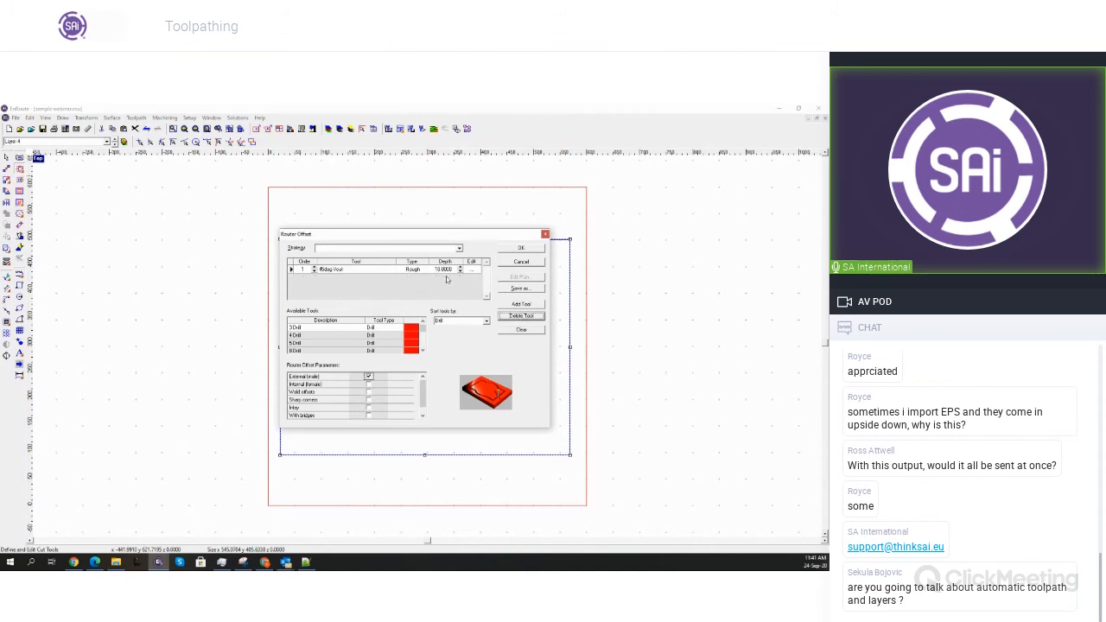
left_click(523, 317)
Add the 10mm MDF 2W end mill and create the rectangle's external router offset with a 10 mm depth
left_click(486, 320)
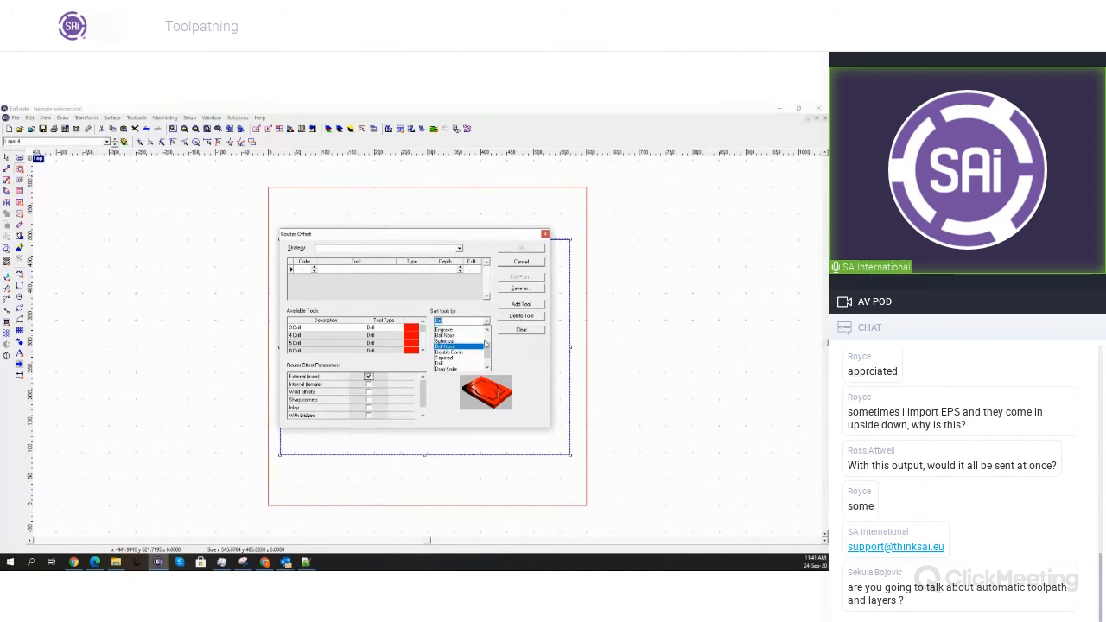
left_click(450, 346)
scroll(354, 341, "down", 3)
left_click(333, 336)
double_click(333, 337)
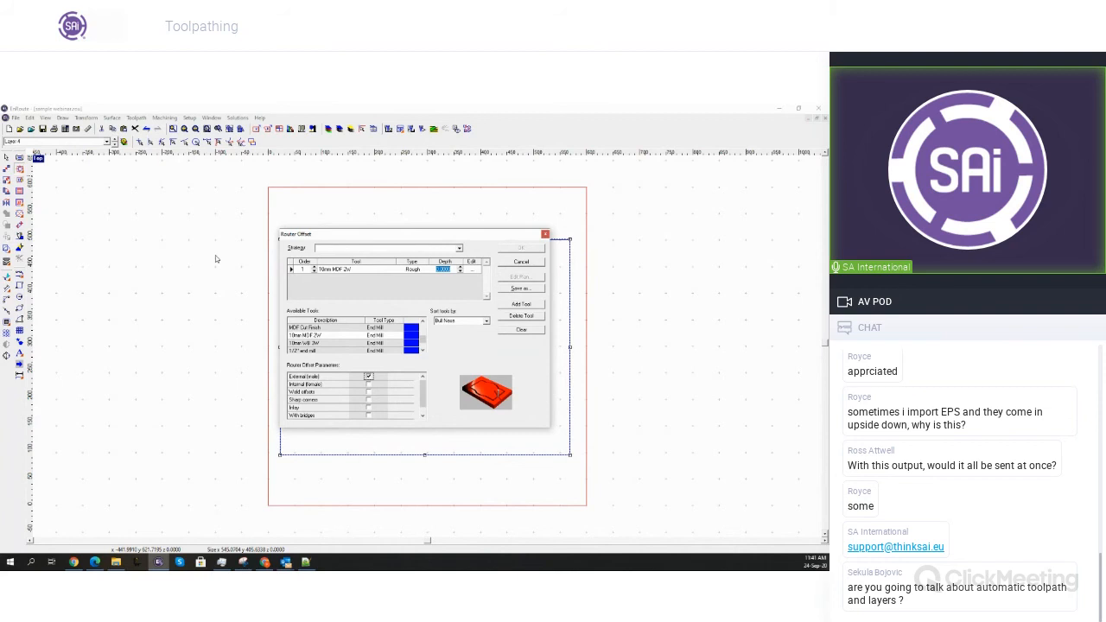
left_click(523, 250)
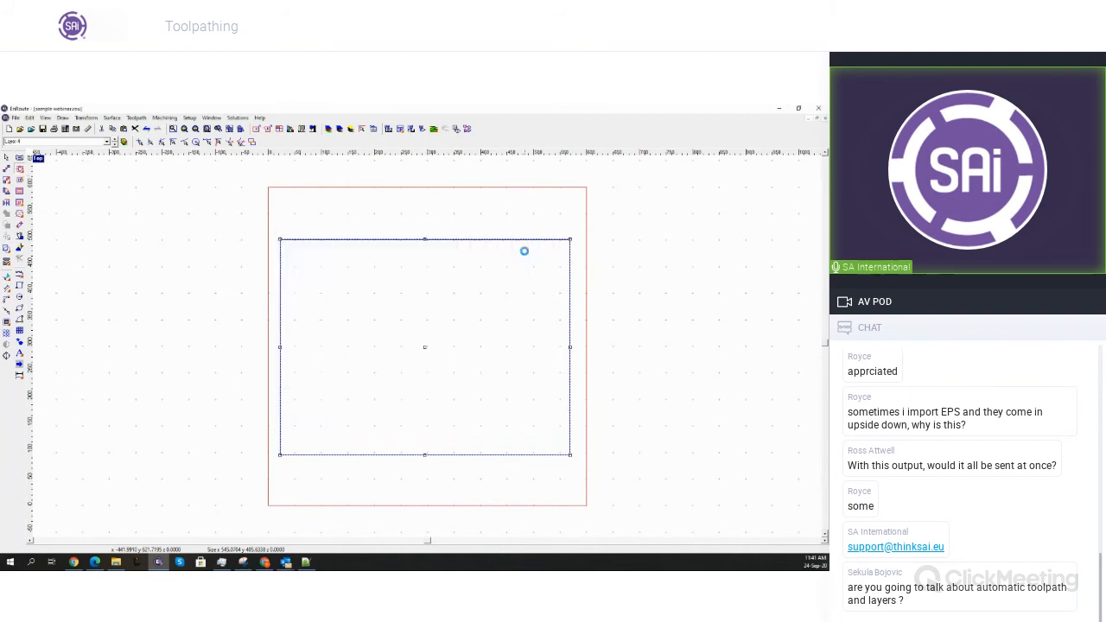
Switch through the layers to view the lettering toolpaths and the original outlines separately
left_click(108, 142)
left_click(89, 155)
left_click(107, 143)
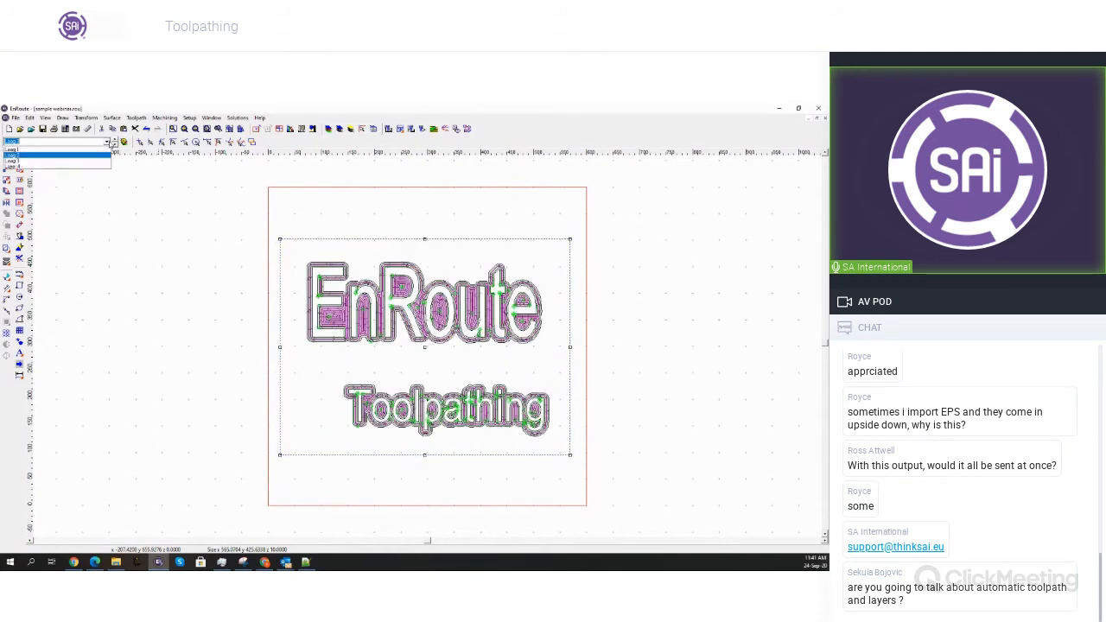
left_click(52, 154)
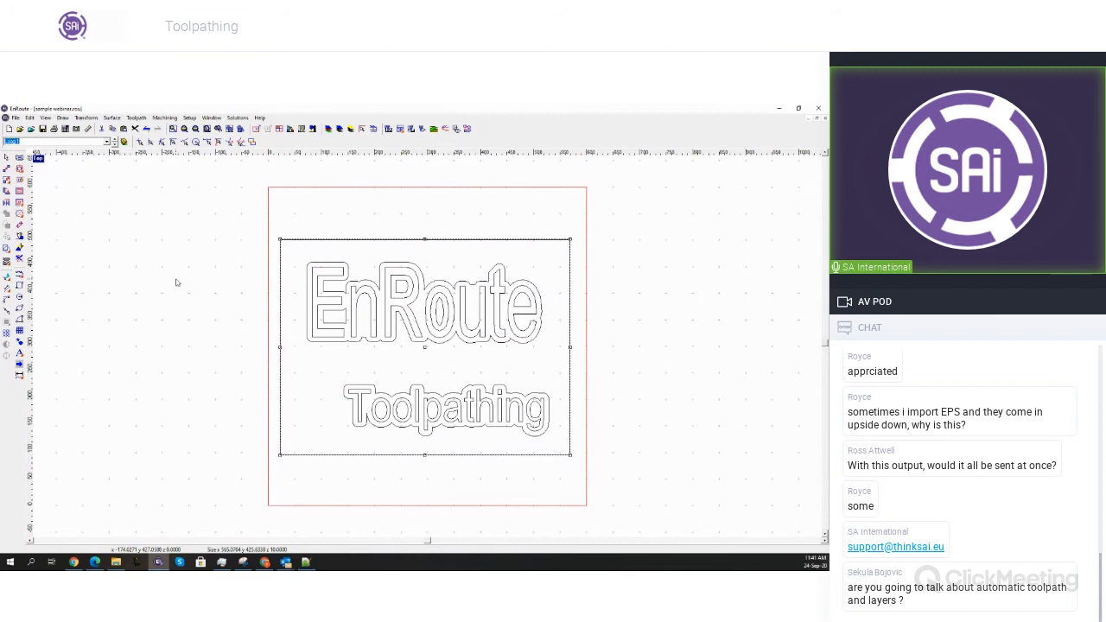
scroll(111, 285, "down", 3)
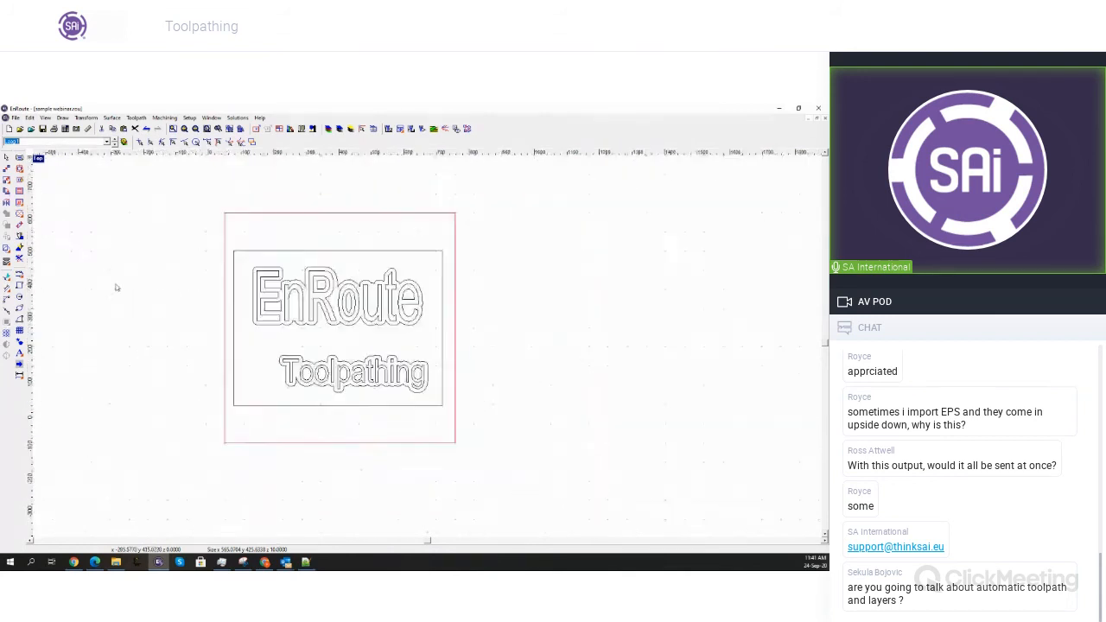
Select the sign outlines, review the output priority and strategy order settings, and close them
left_click_drag(153, 222, 439, 415)
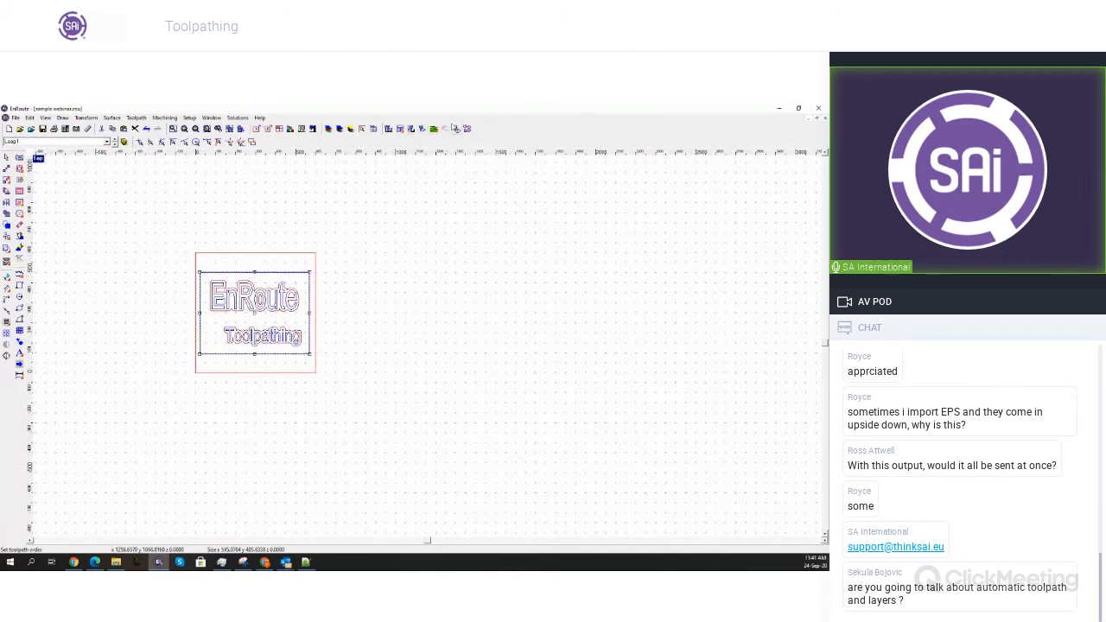
left_click(387, 130)
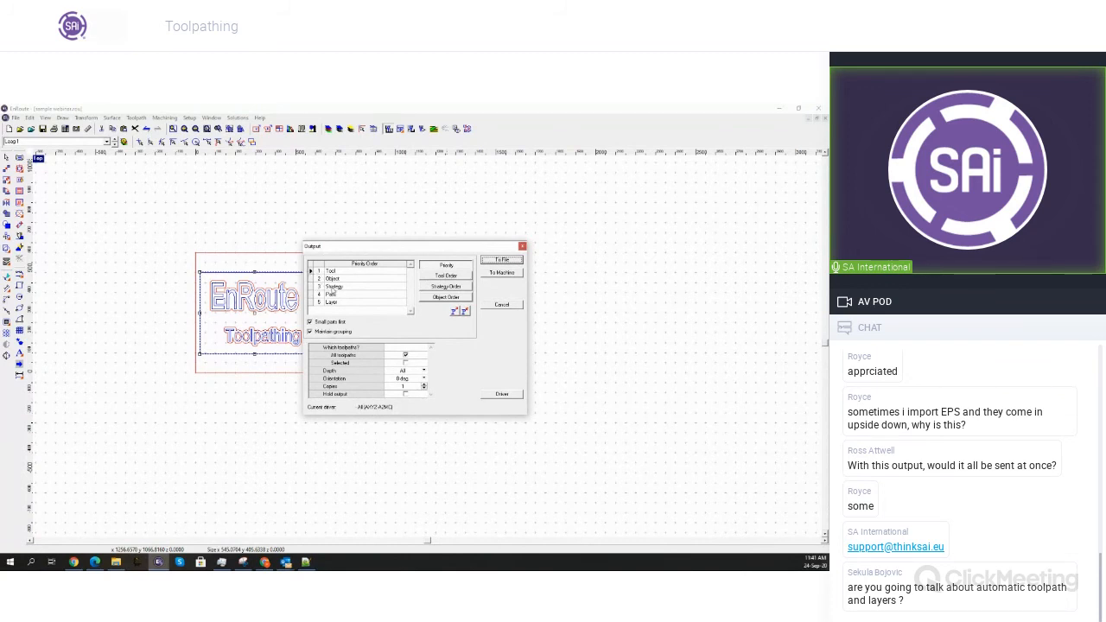
left_click(445, 287)
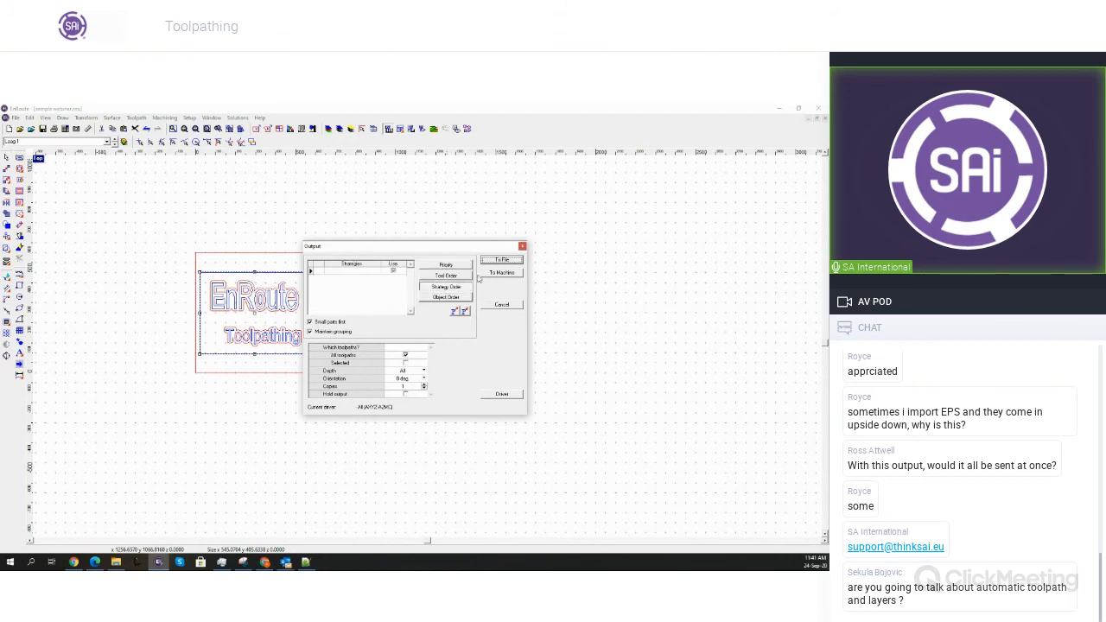
left_click(521, 248)
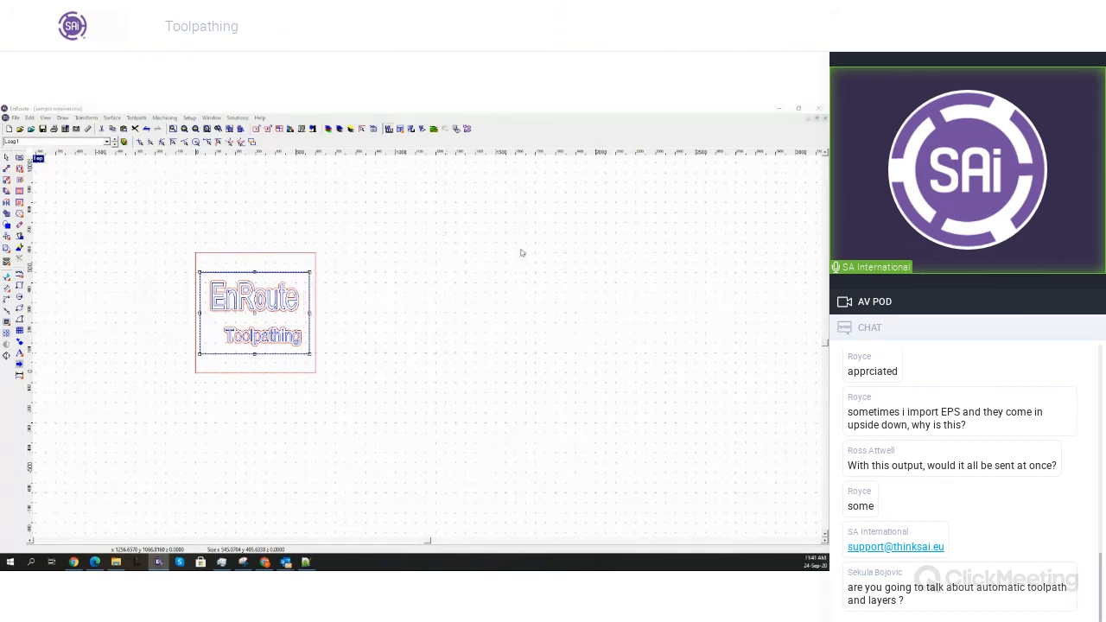
Show all layers' toolpaths, select the whole sign, and review the output tool order for selected toolpaths only
left_click(126, 142)
left_click_drag(130, 225, 452, 470)
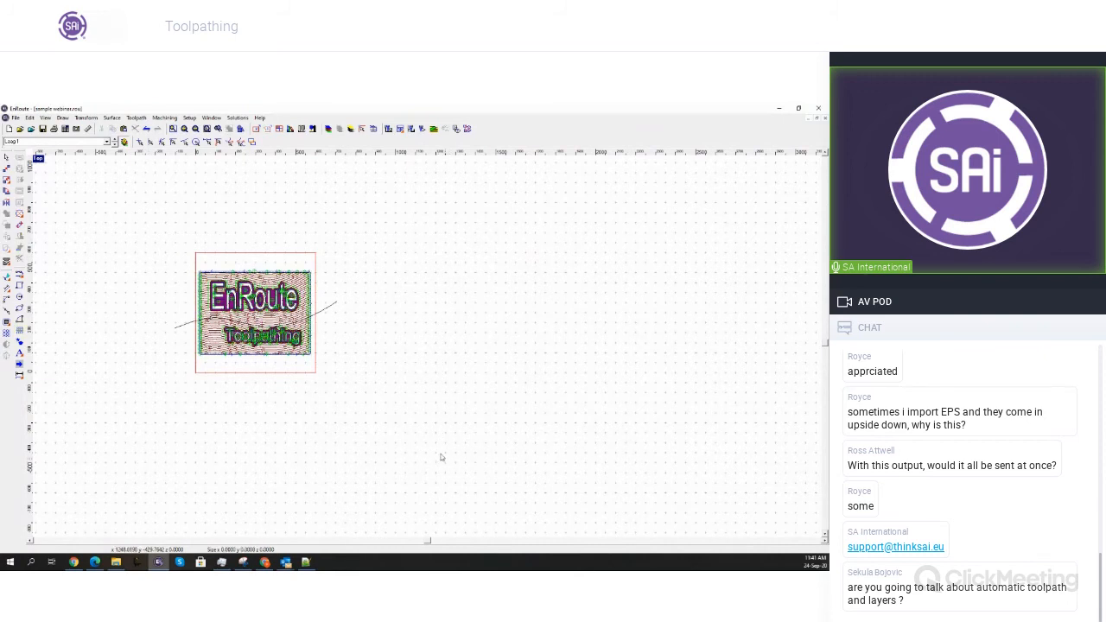
left_click(389, 128)
left_click(406, 363)
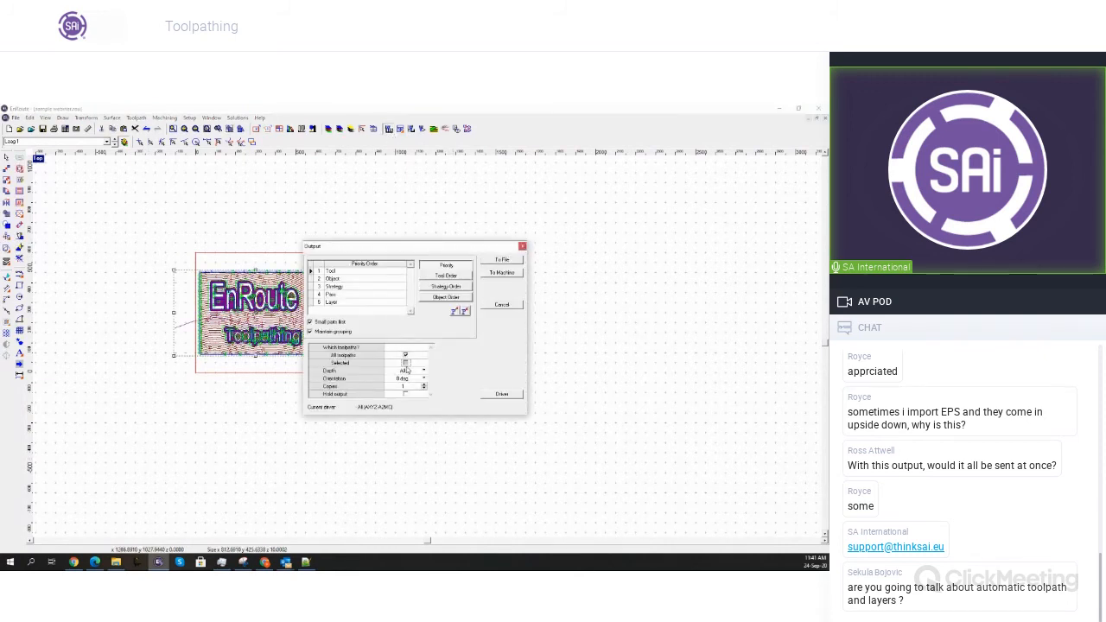
left_click(433, 277)
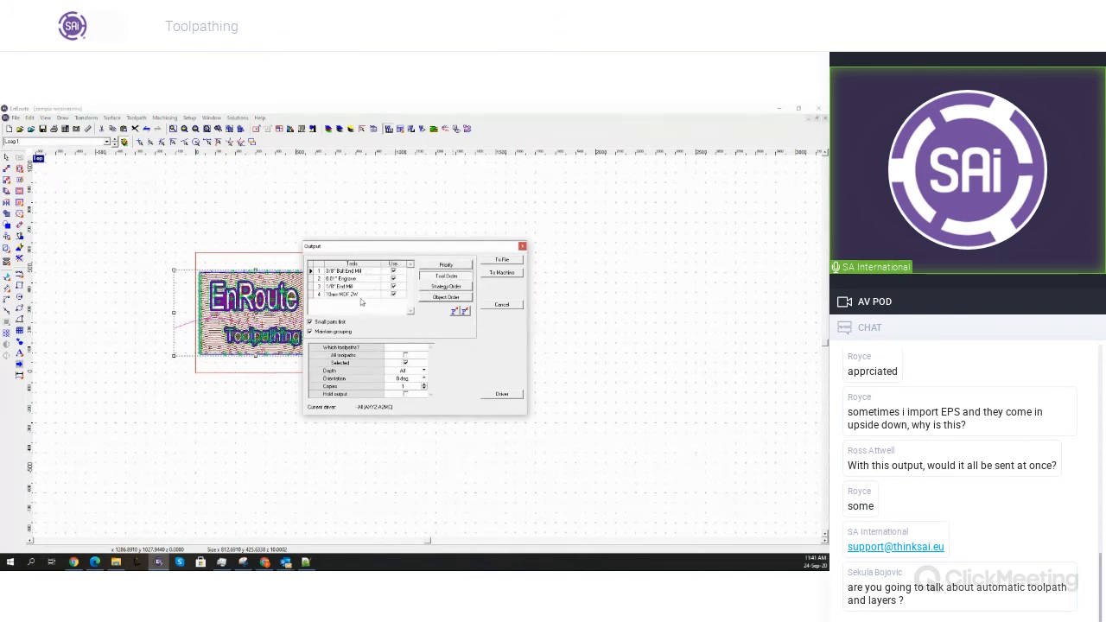
left_click(335, 296)
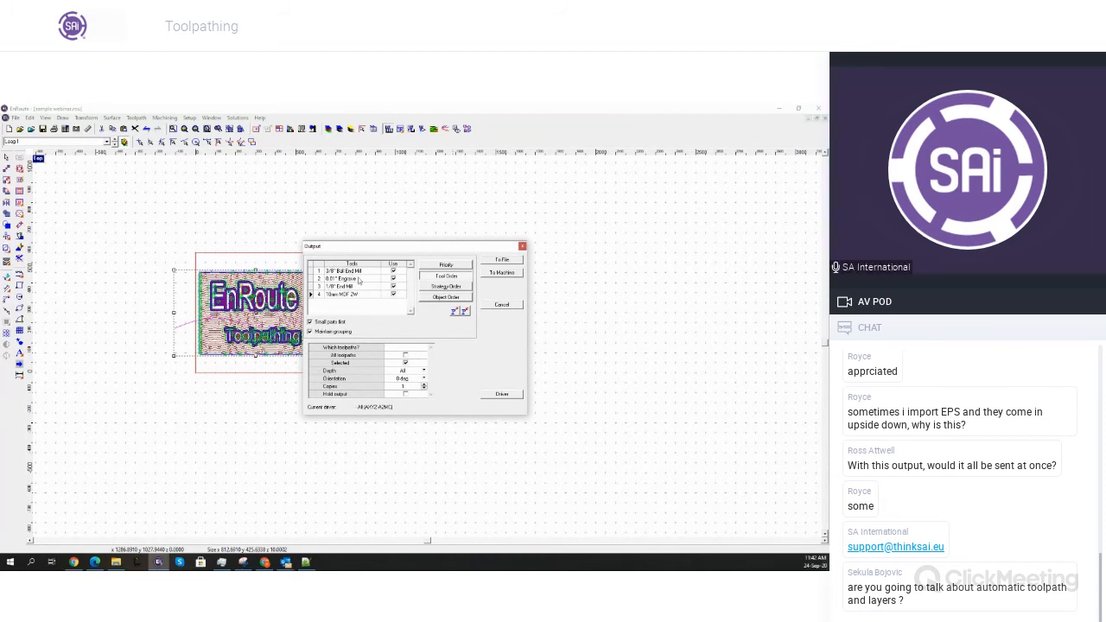
Try moving Island Fill ahead of Engrave in the output strategy order, restore the order, and close the output settings
left_click(446, 287)
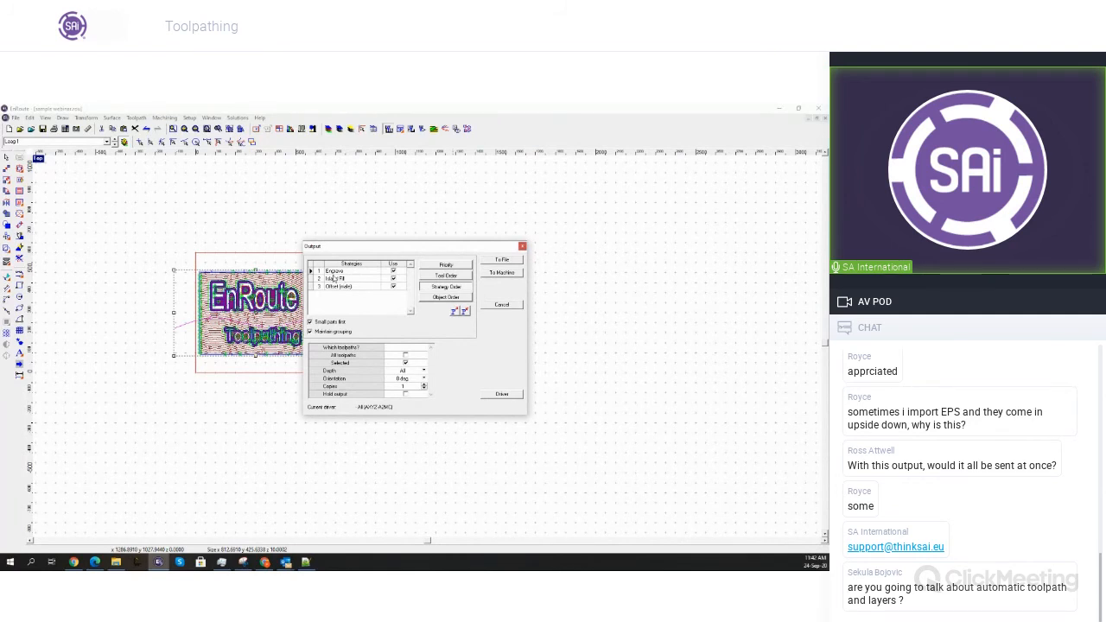
left_click_drag(330, 271, 325, 290)
left_click(312, 271)
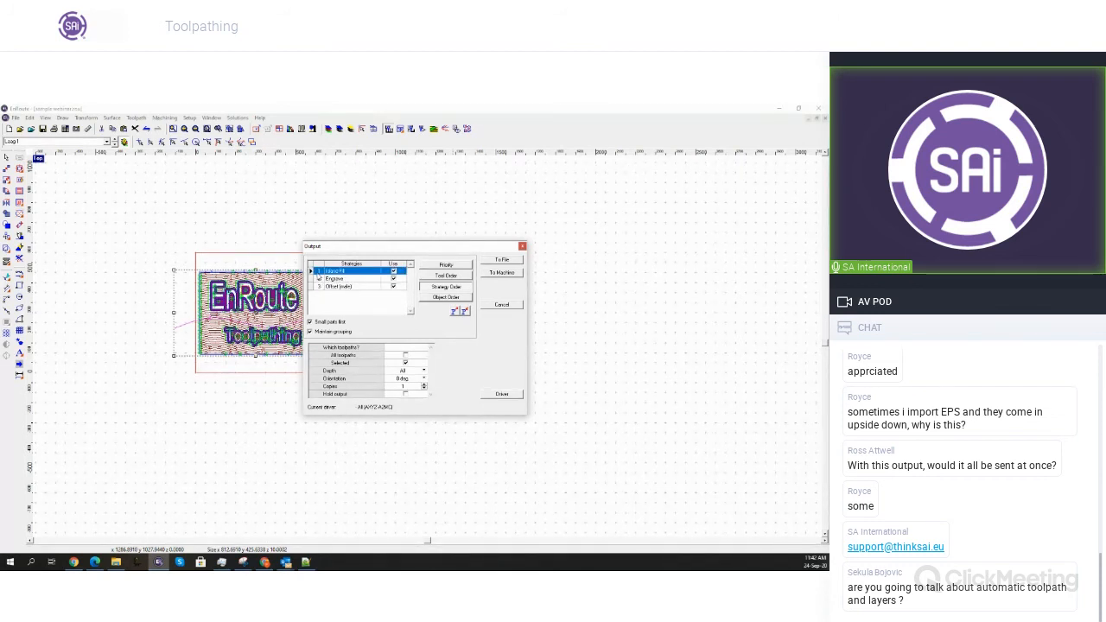
left_click(315, 280)
left_click_drag(317, 286, 320, 272)
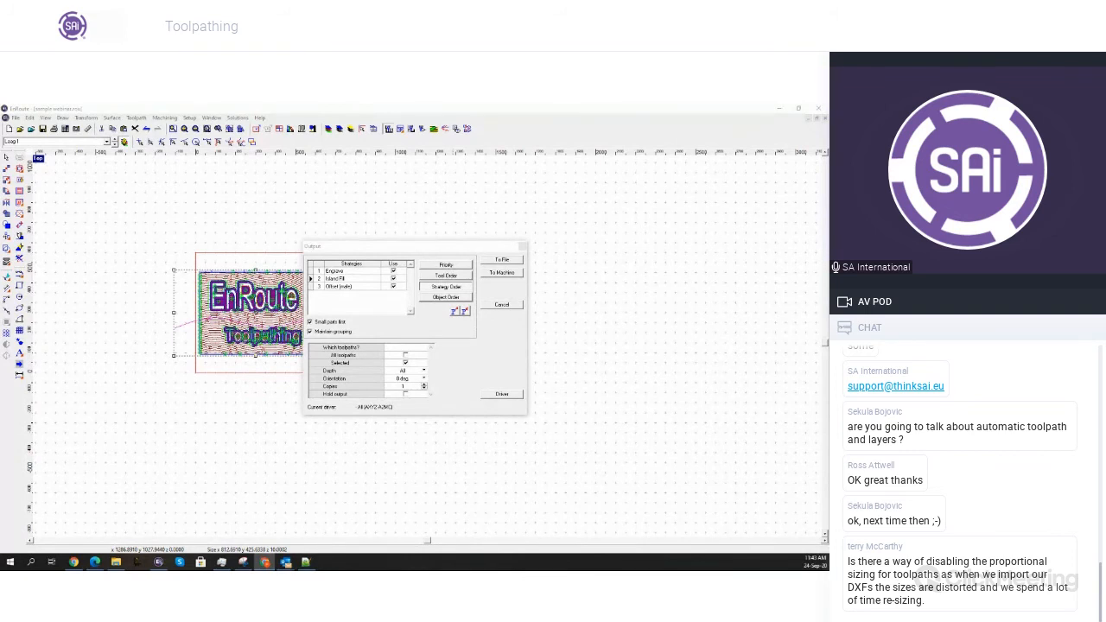
left_click(523, 246)
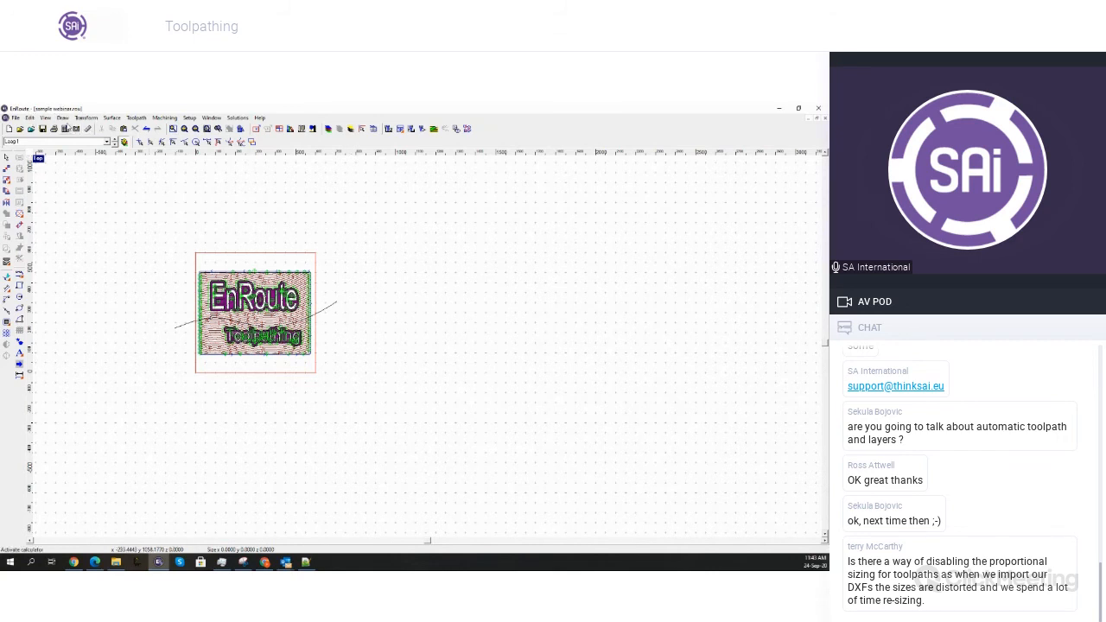
Open the precision input dialog and turn off proportional scaling
left_click(44, 117)
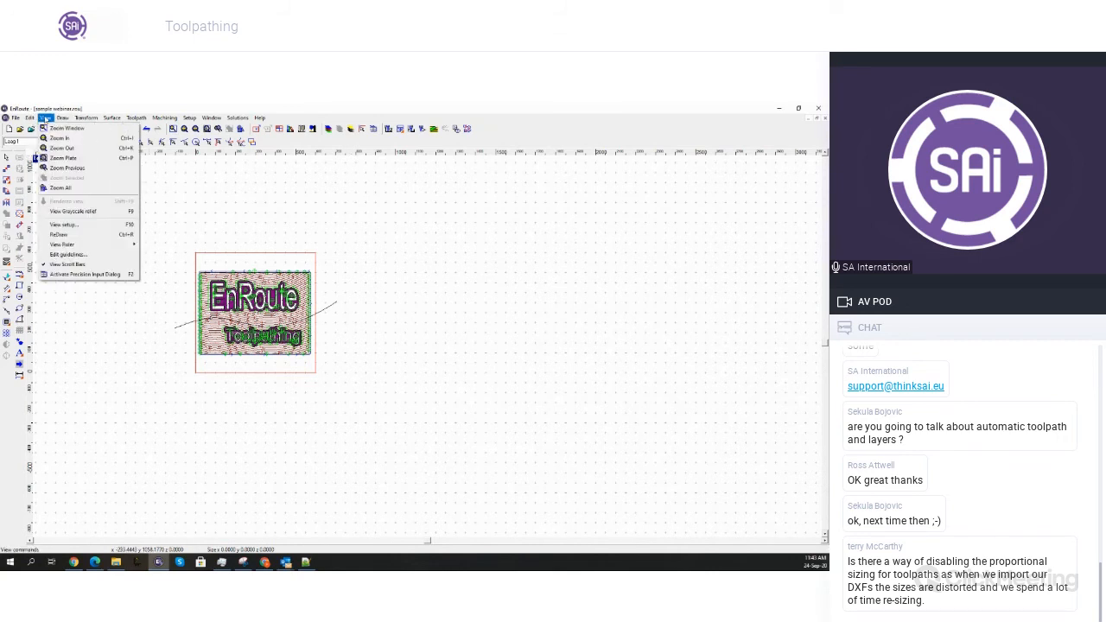
left_click(86, 274)
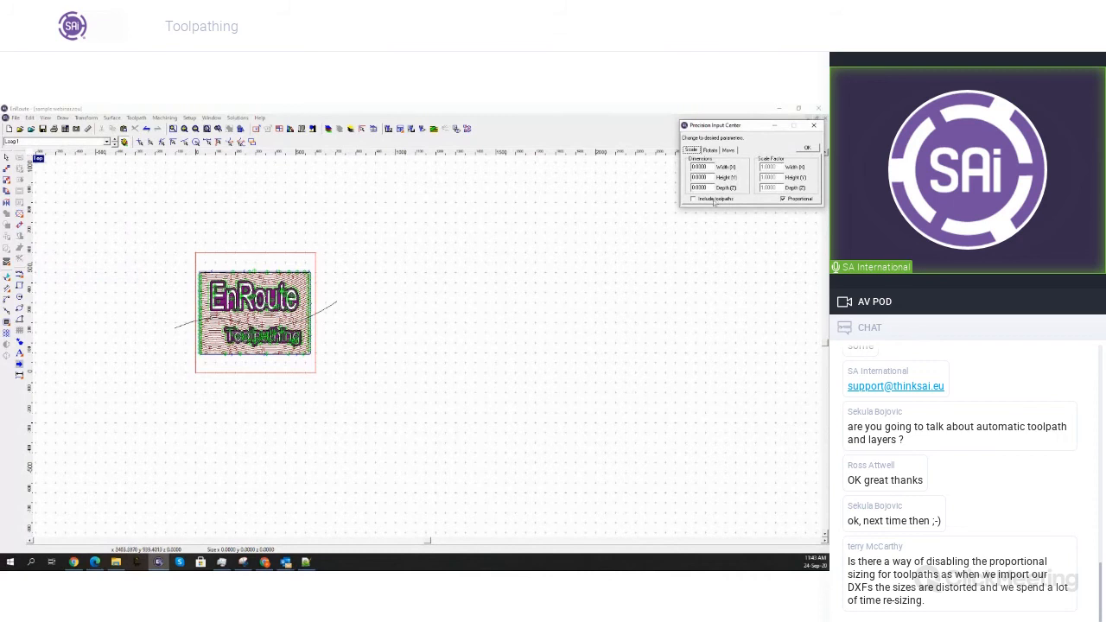
left_click(788, 201)
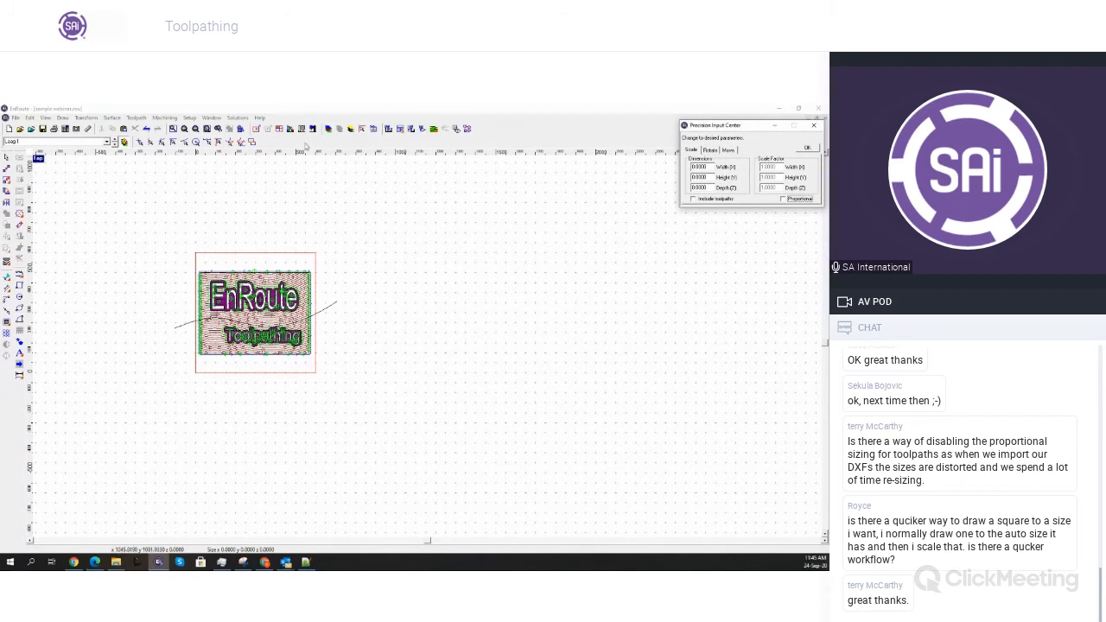
Create a new drawing and place three 250 by 250 squares on the plate using rectangle construction by height and width
left_click(9, 128)
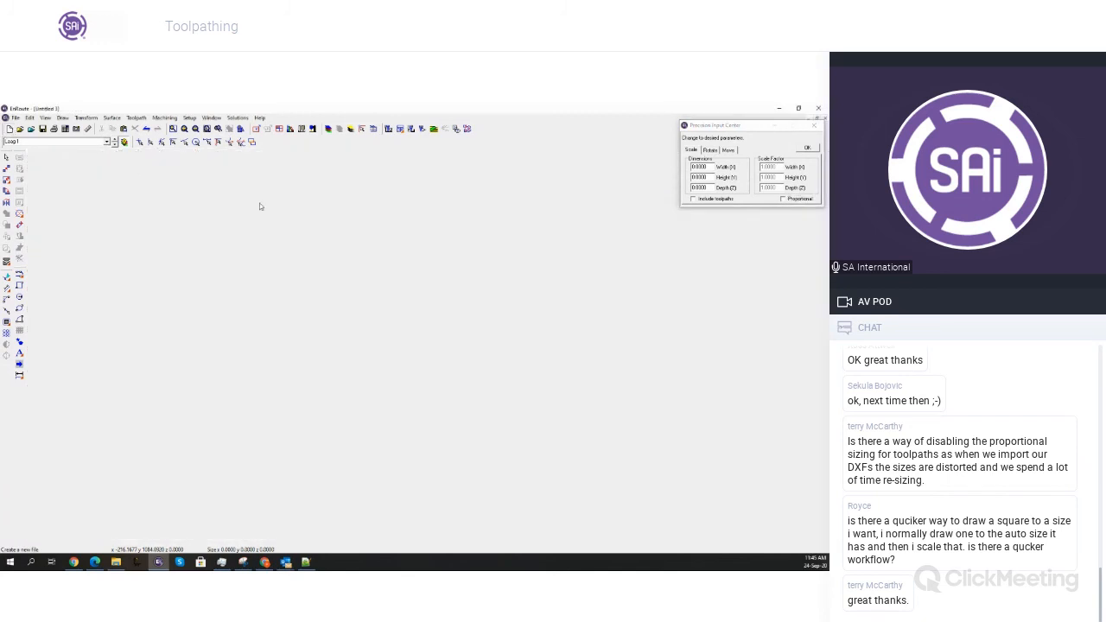
left_click(488, 271)
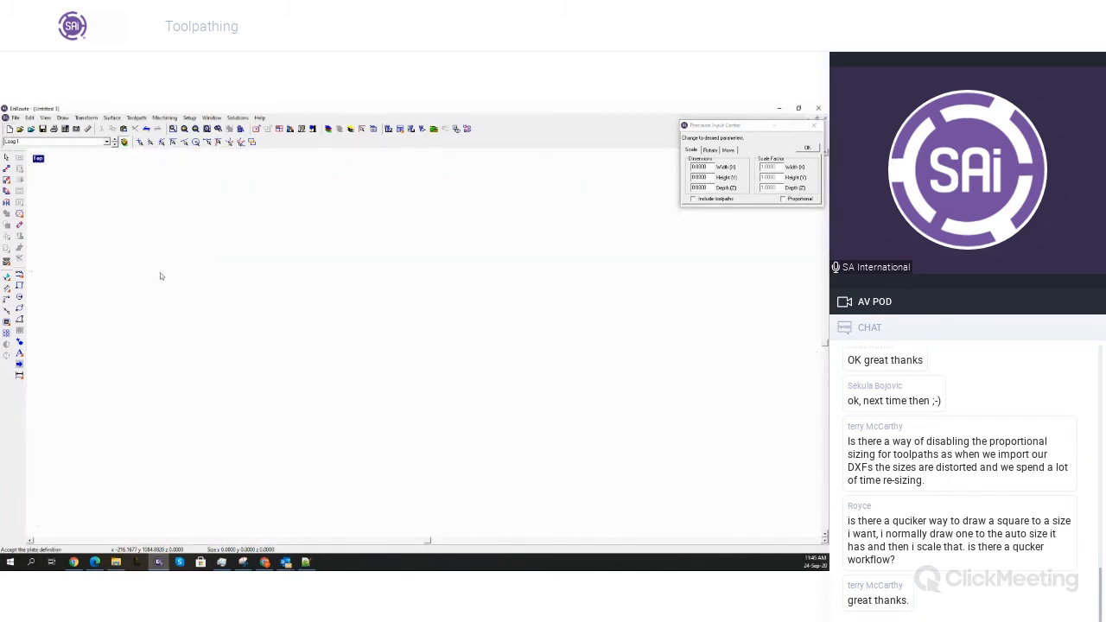
left_click(19, 275)
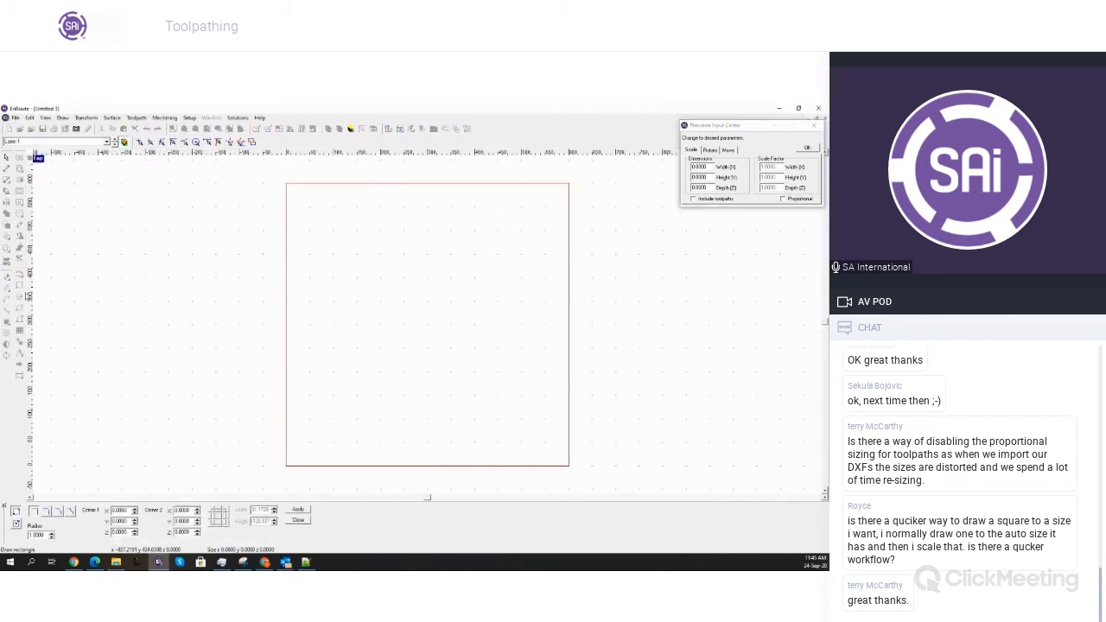
left_click(16, 526)
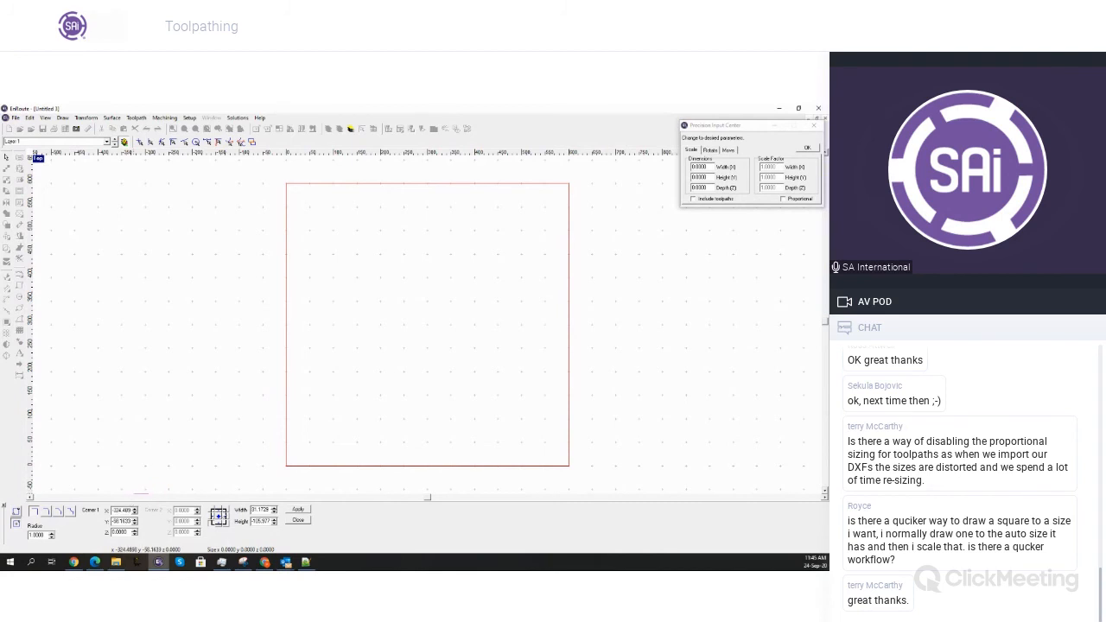
left_click_drag(270, 509, 234, 512)
type("250")
key("Tab")
type("2")
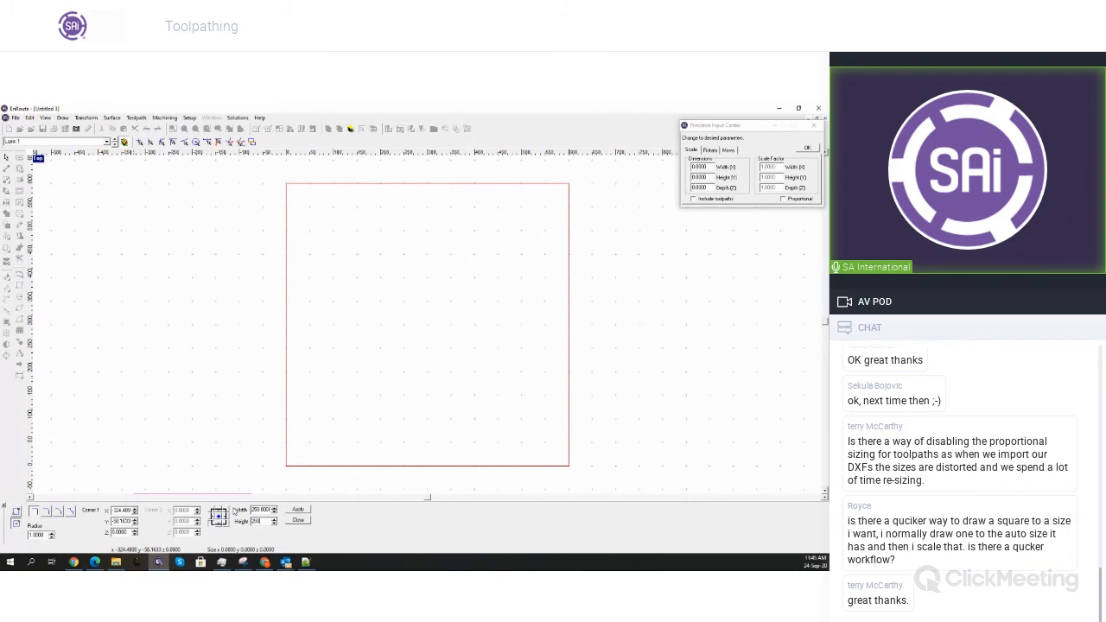
left_click(302, 401)
left_click(433, 372)
left_click(549, 465)
key("Escape")
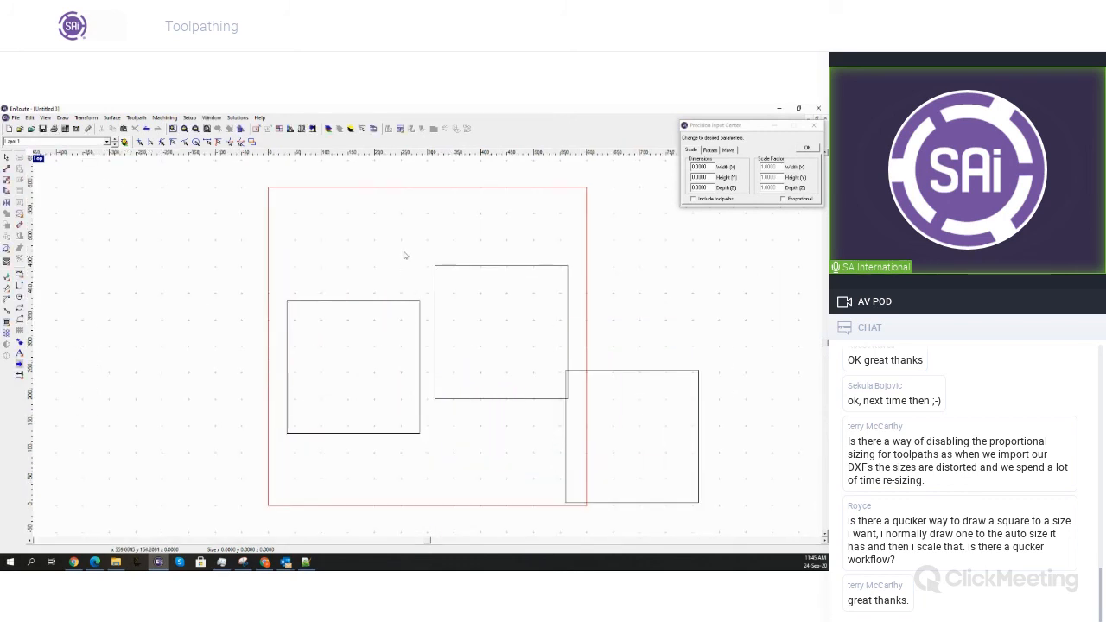
Try the Box Reader solution with toolpathing on, the Cut 16.2 Single Cut MDF template and nesting, and exit it
left_click(238, 117)
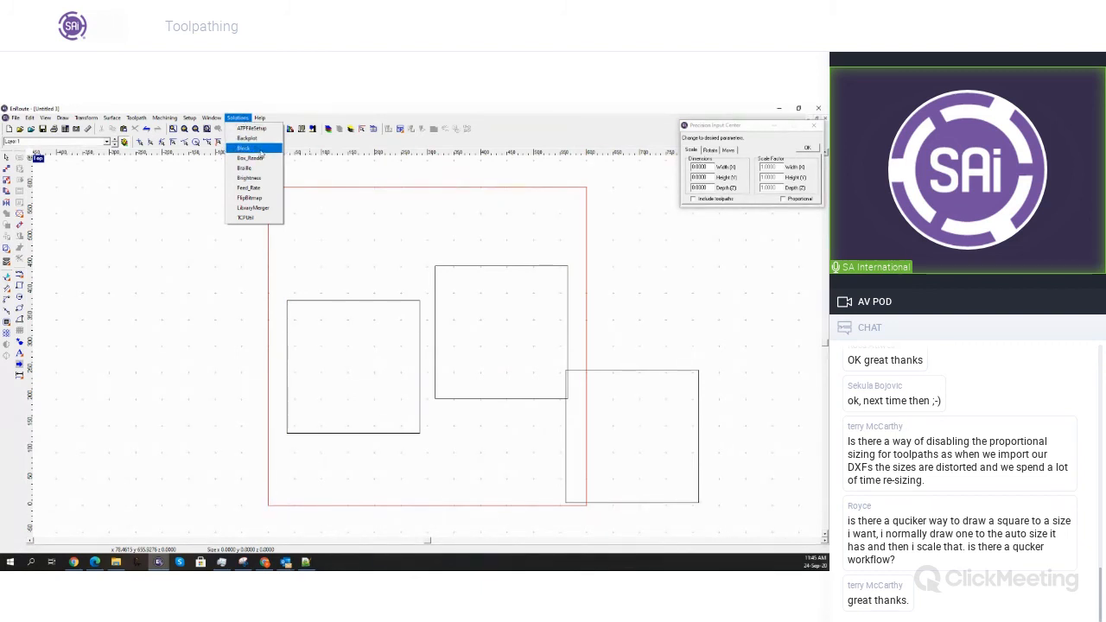
left_click(260, 159)
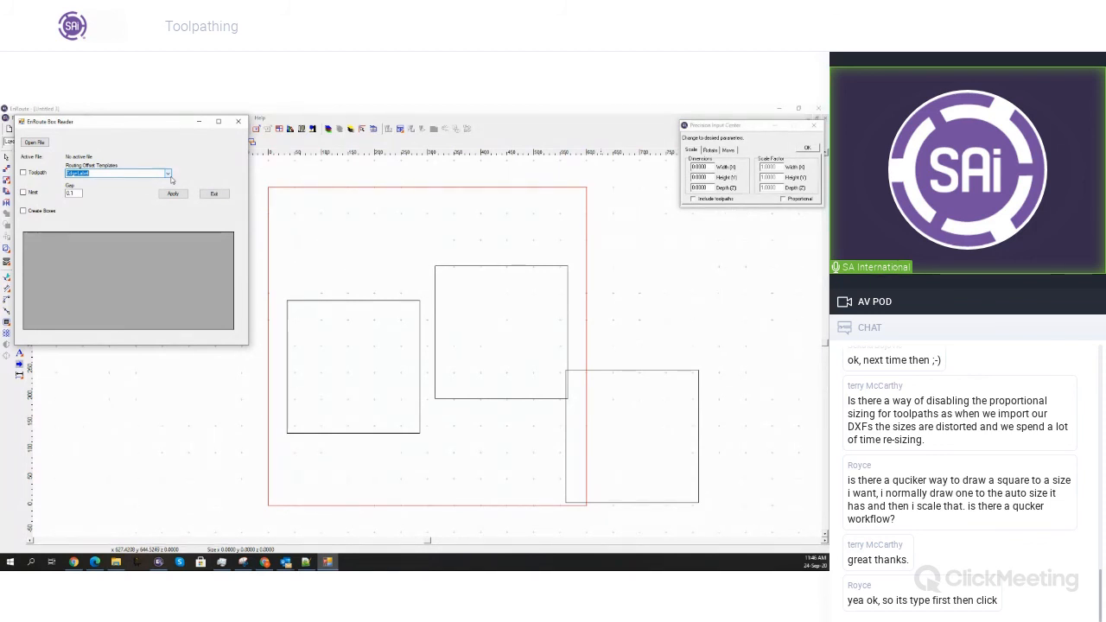
left_click(40, 172)
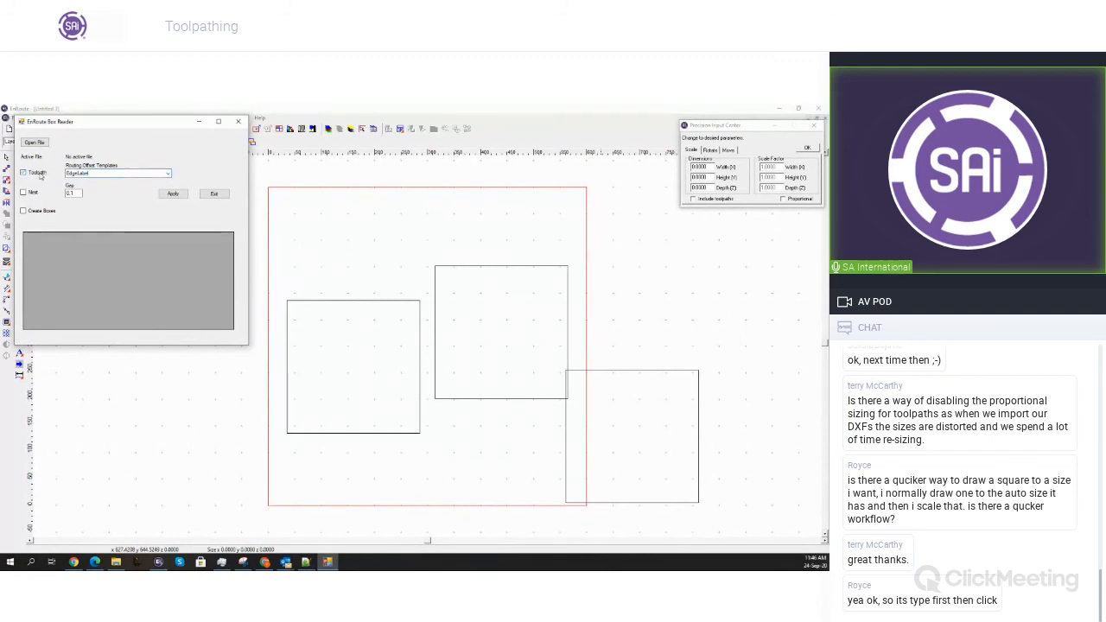
left_click(167, 173)
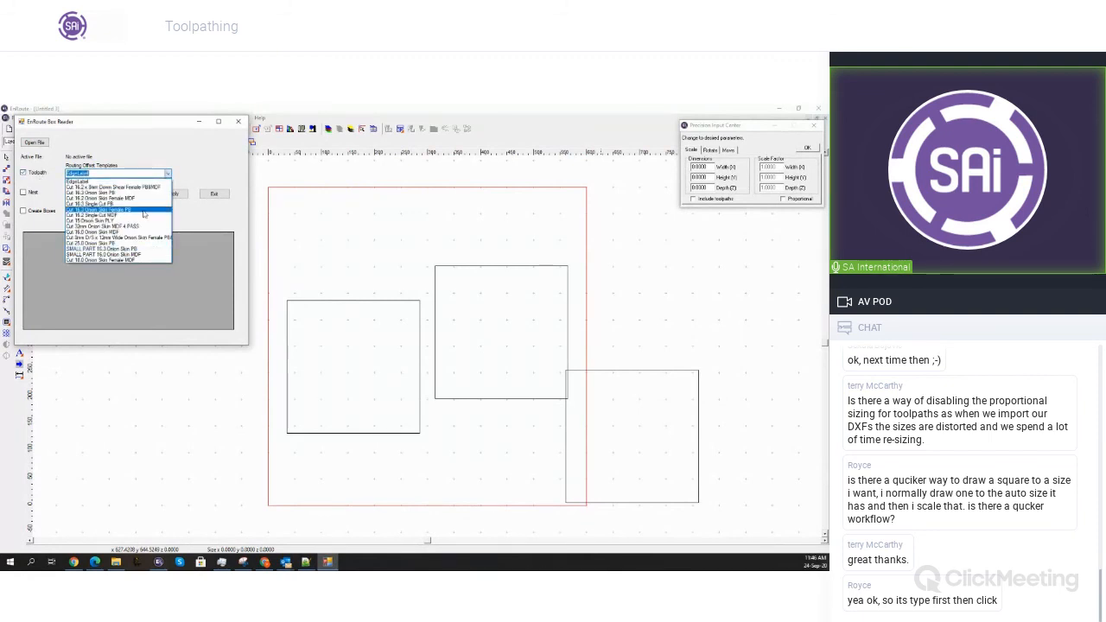
left_click(95, 215)
left_click(44, 196)
left_click_drag(76, 193, 65, 195)
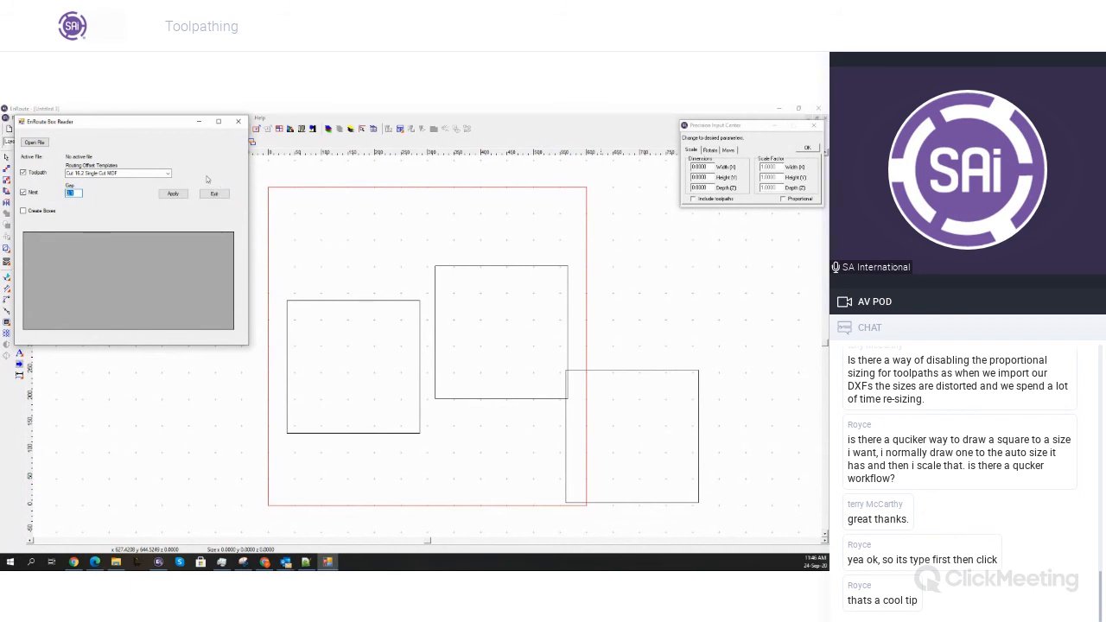
left_click(168, 174)
left_click(168, 174)
left_click(214, 193)
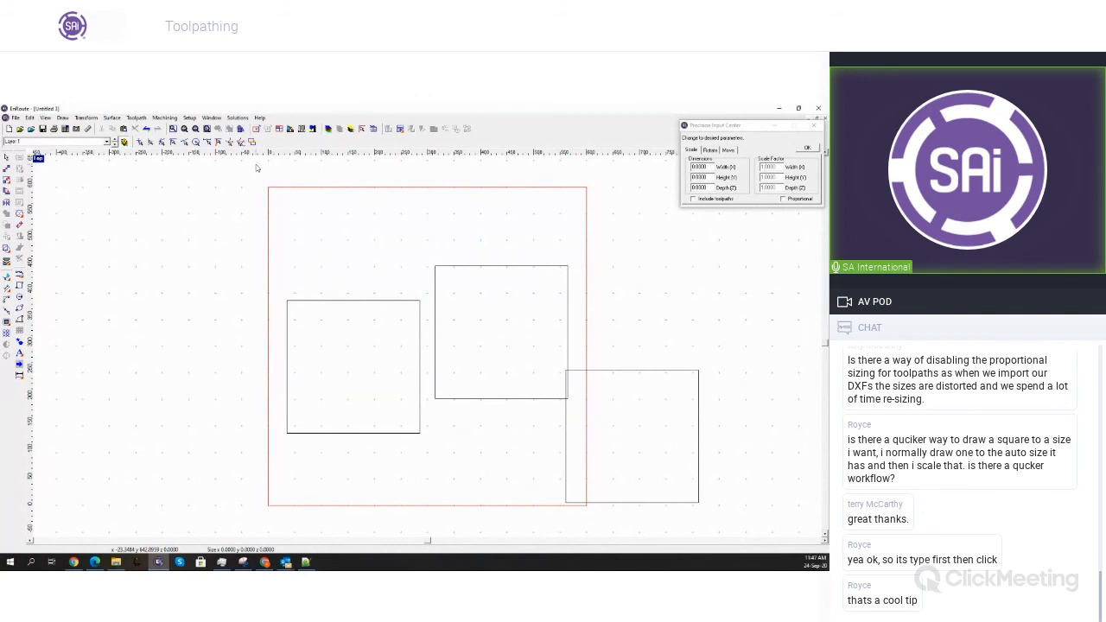
Draw a freehand rectangle by two opposite corners outside the plate's left edge
left_click(211, 118)
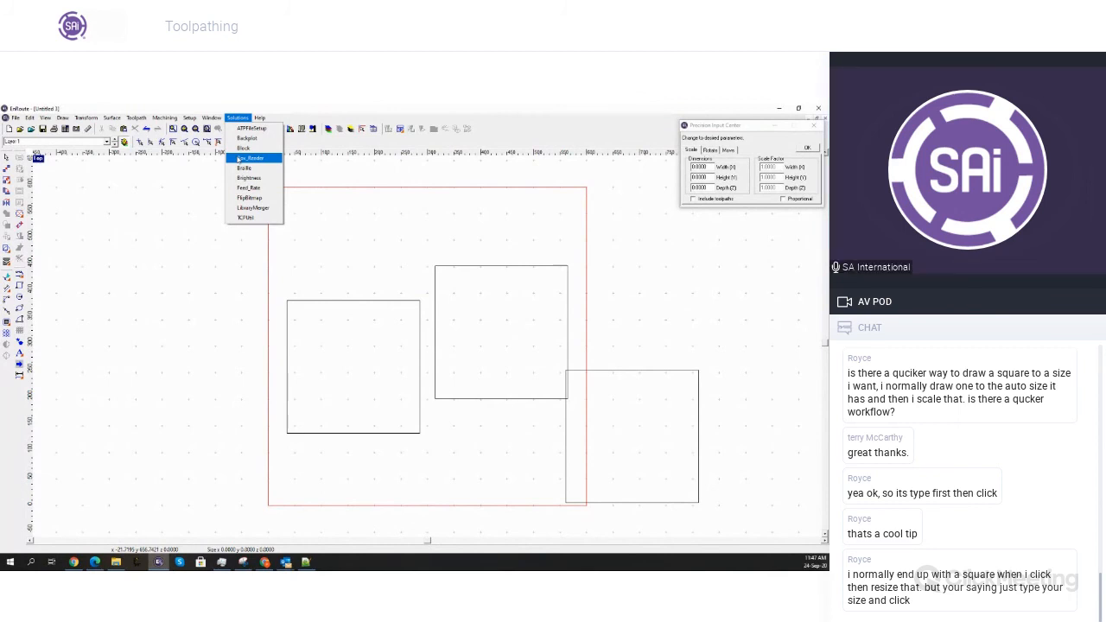
left_click(46, 286)
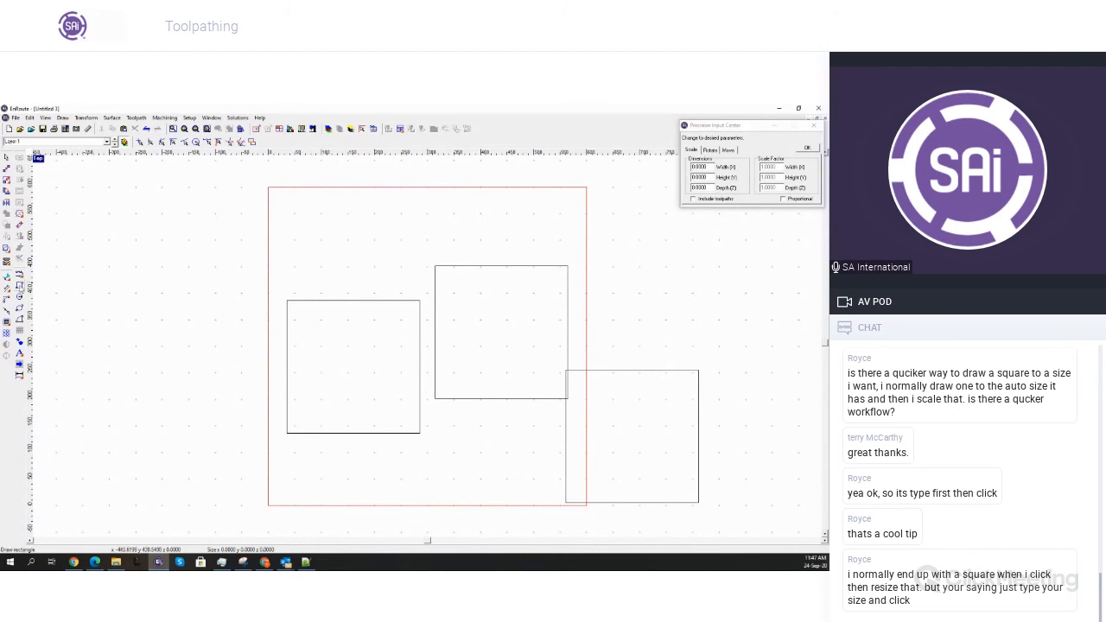
left_click(20, 287)
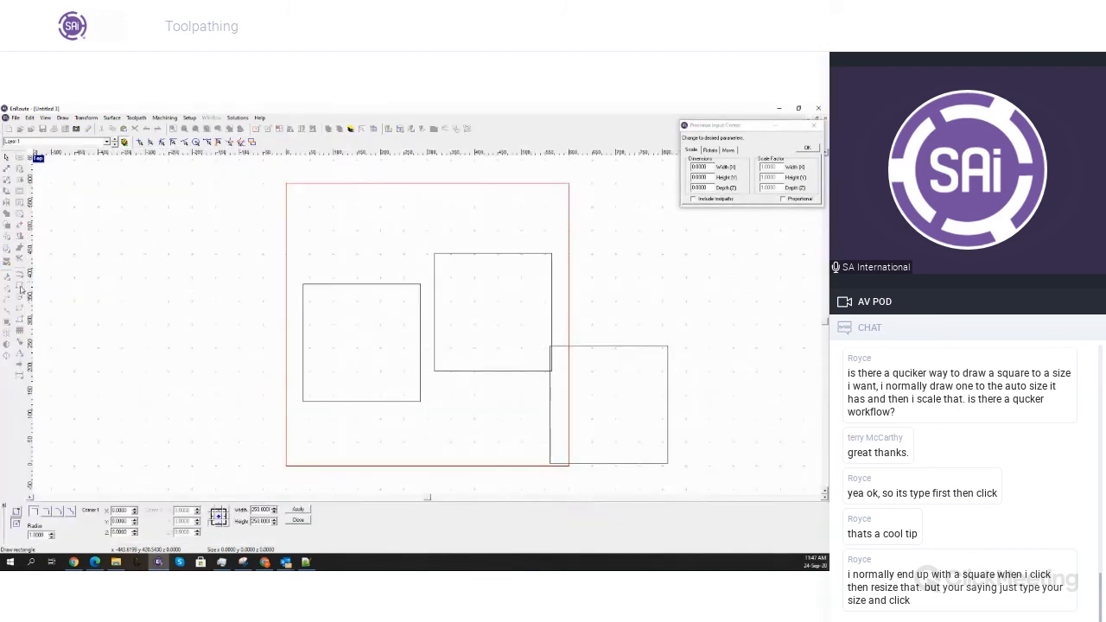
left_click(15, 511)
left_click_drag(118, 329, 236, 428)
key("Escape")
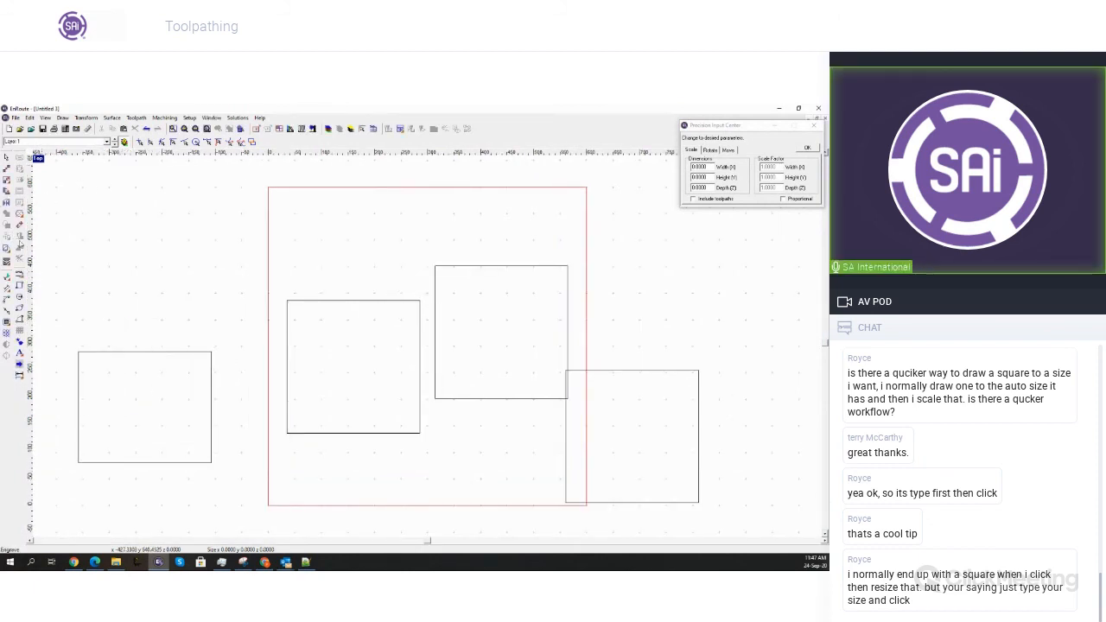
Set the rectangle tool to construct by height and width, and close it without placing a rectangle
left_click(21, 287)
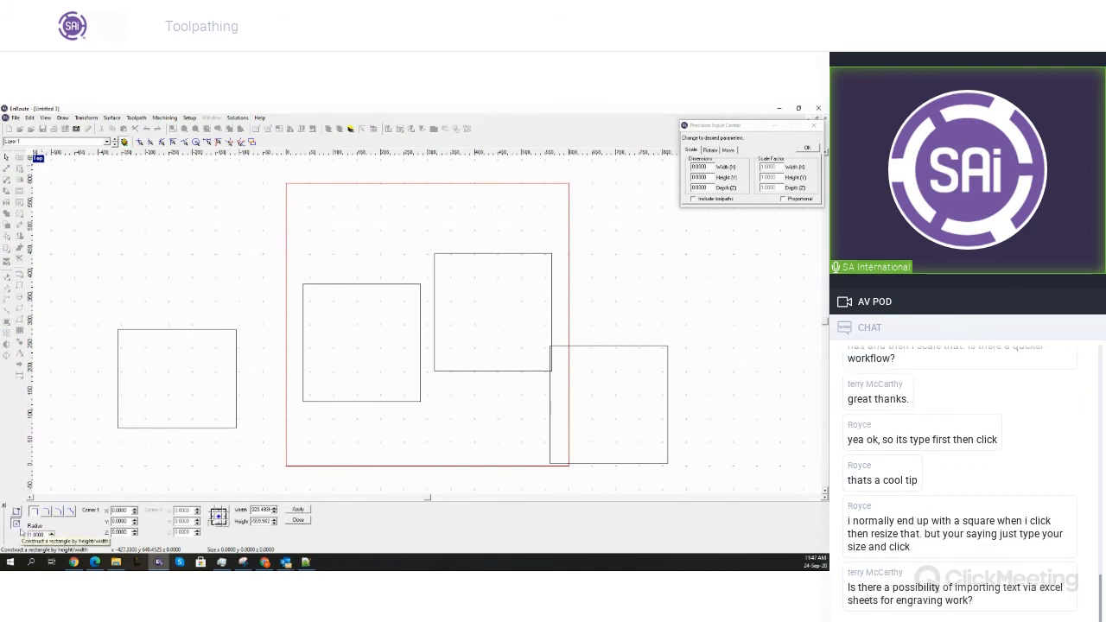
left_click(17, 525)
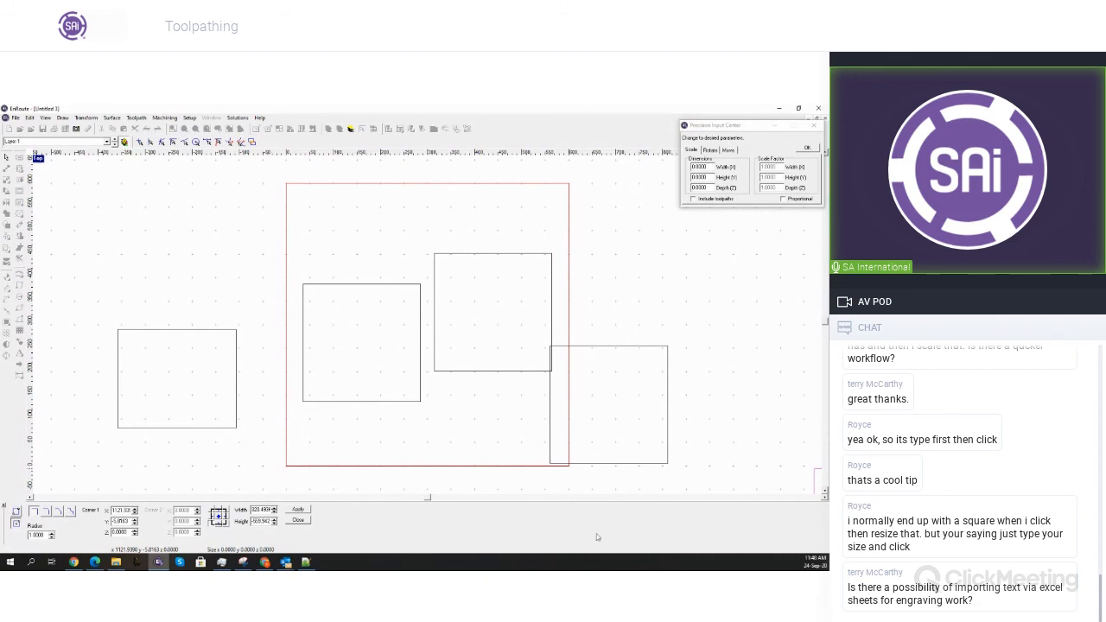
left_click(302, 520)
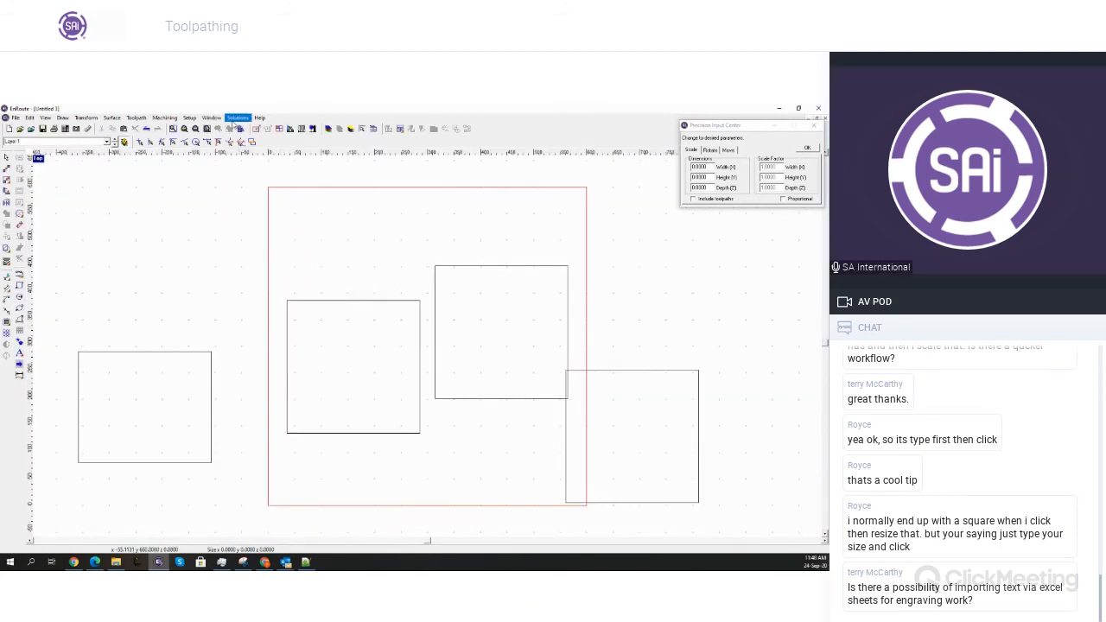
left_click(235, 119)
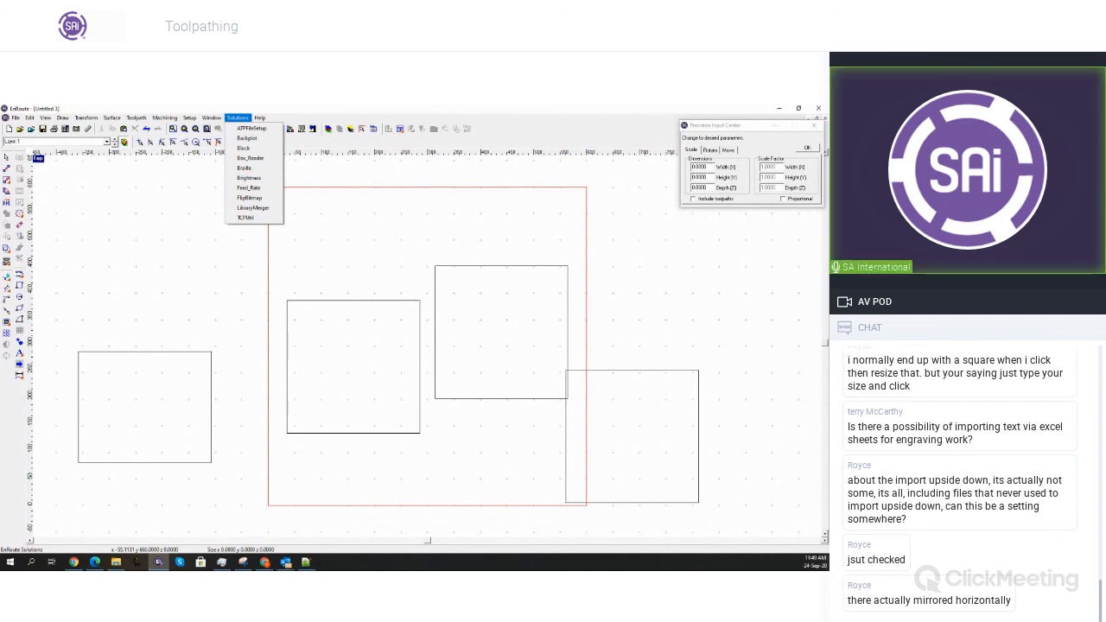
left_click(116, 562)
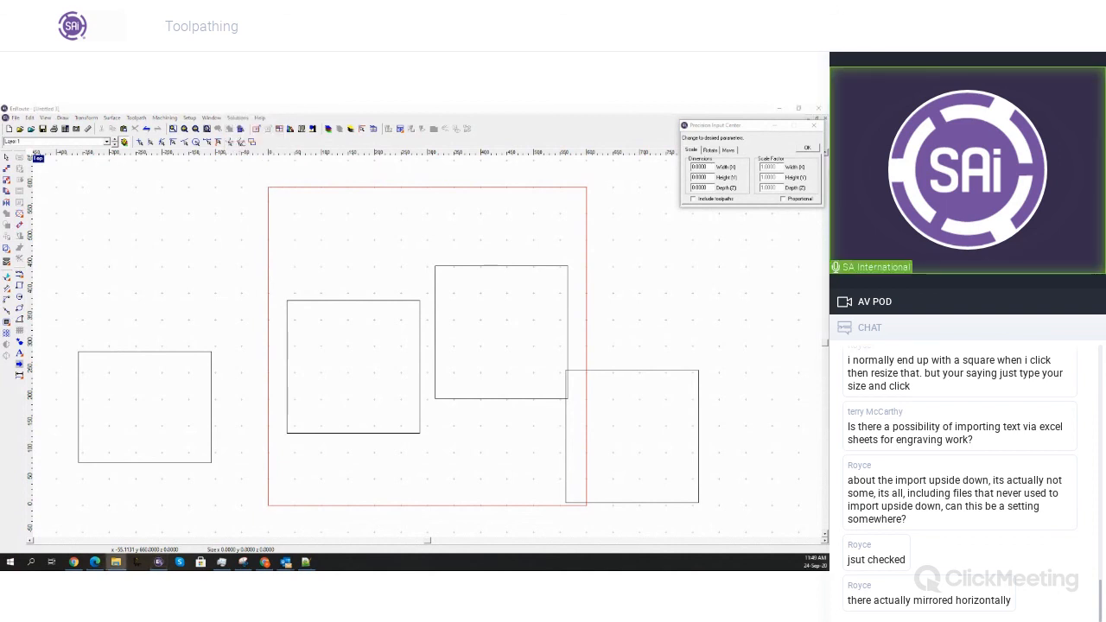
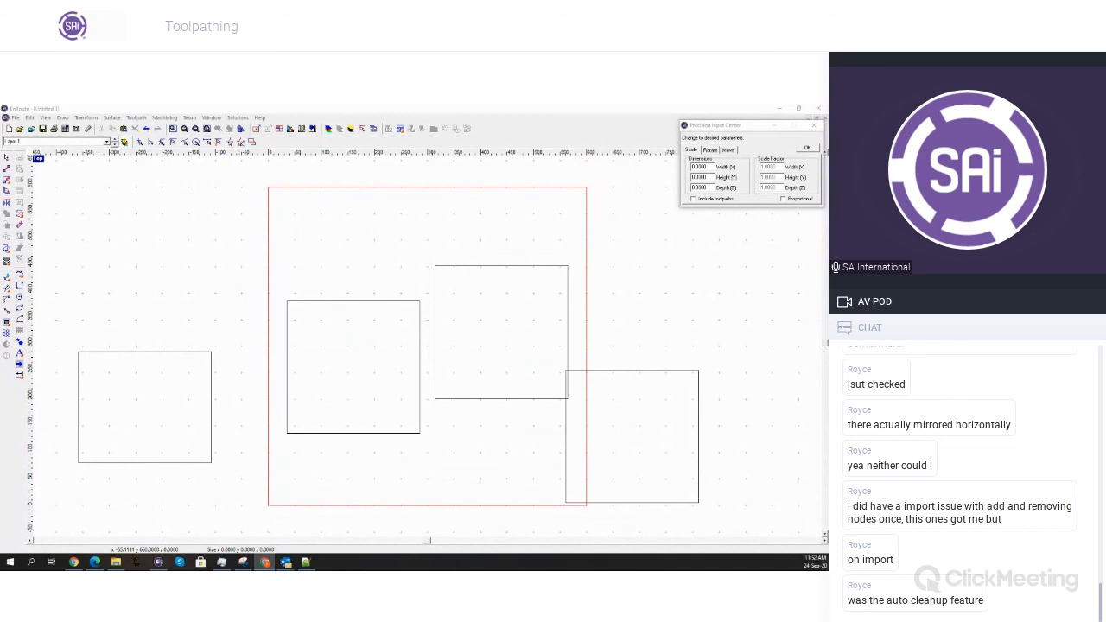
Move the square overlapping the plate's right edge fully outside the plate
left_click(650, 371)
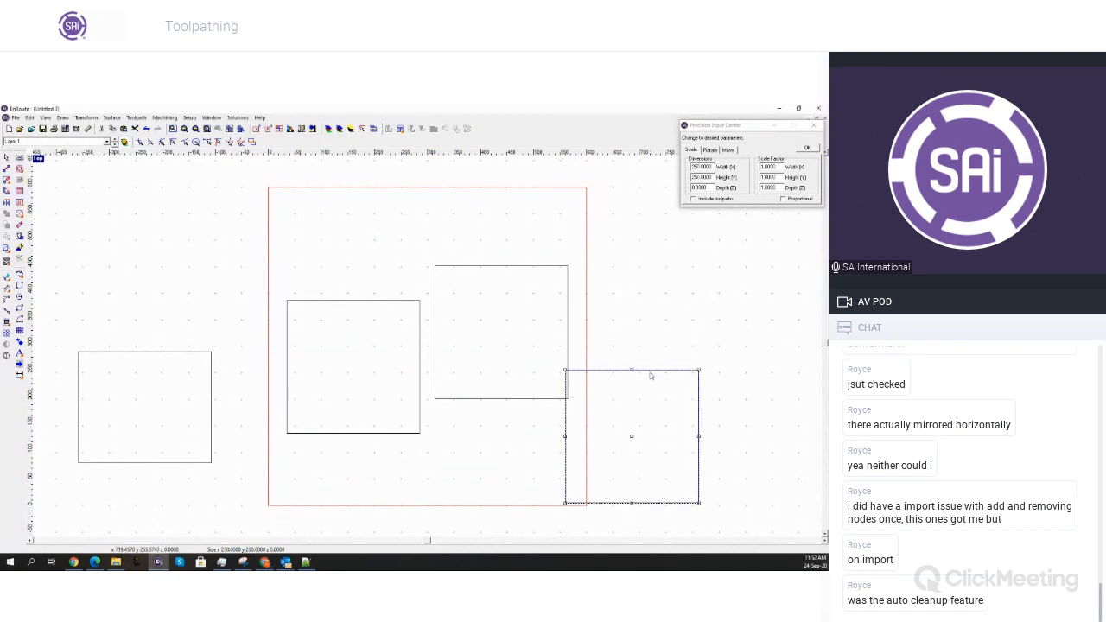
left_click_drag(635, 444, 670, 430)
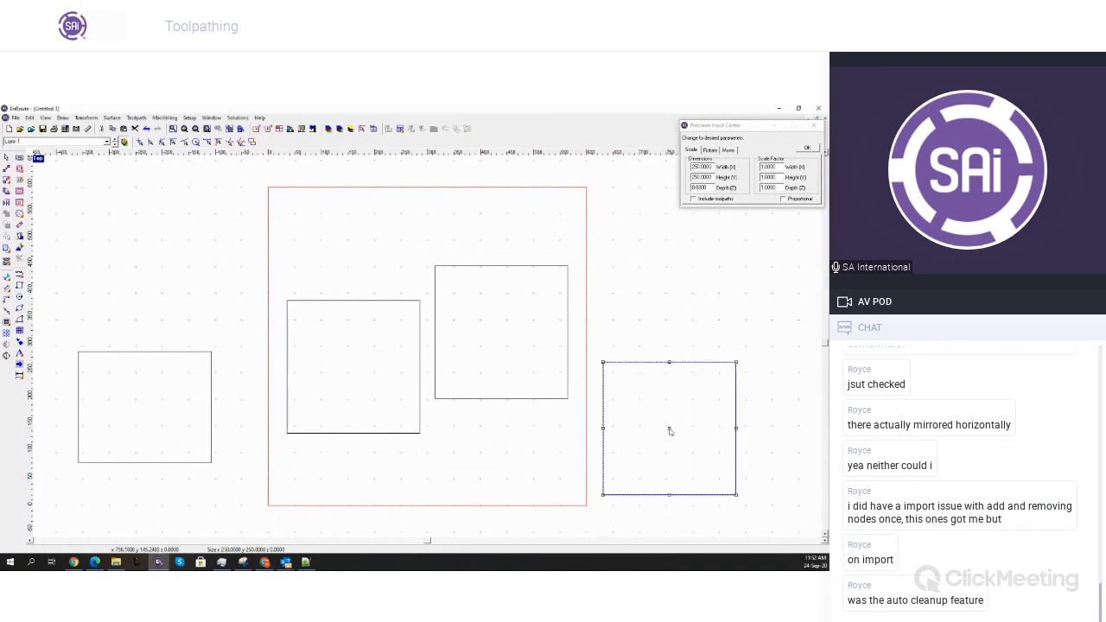